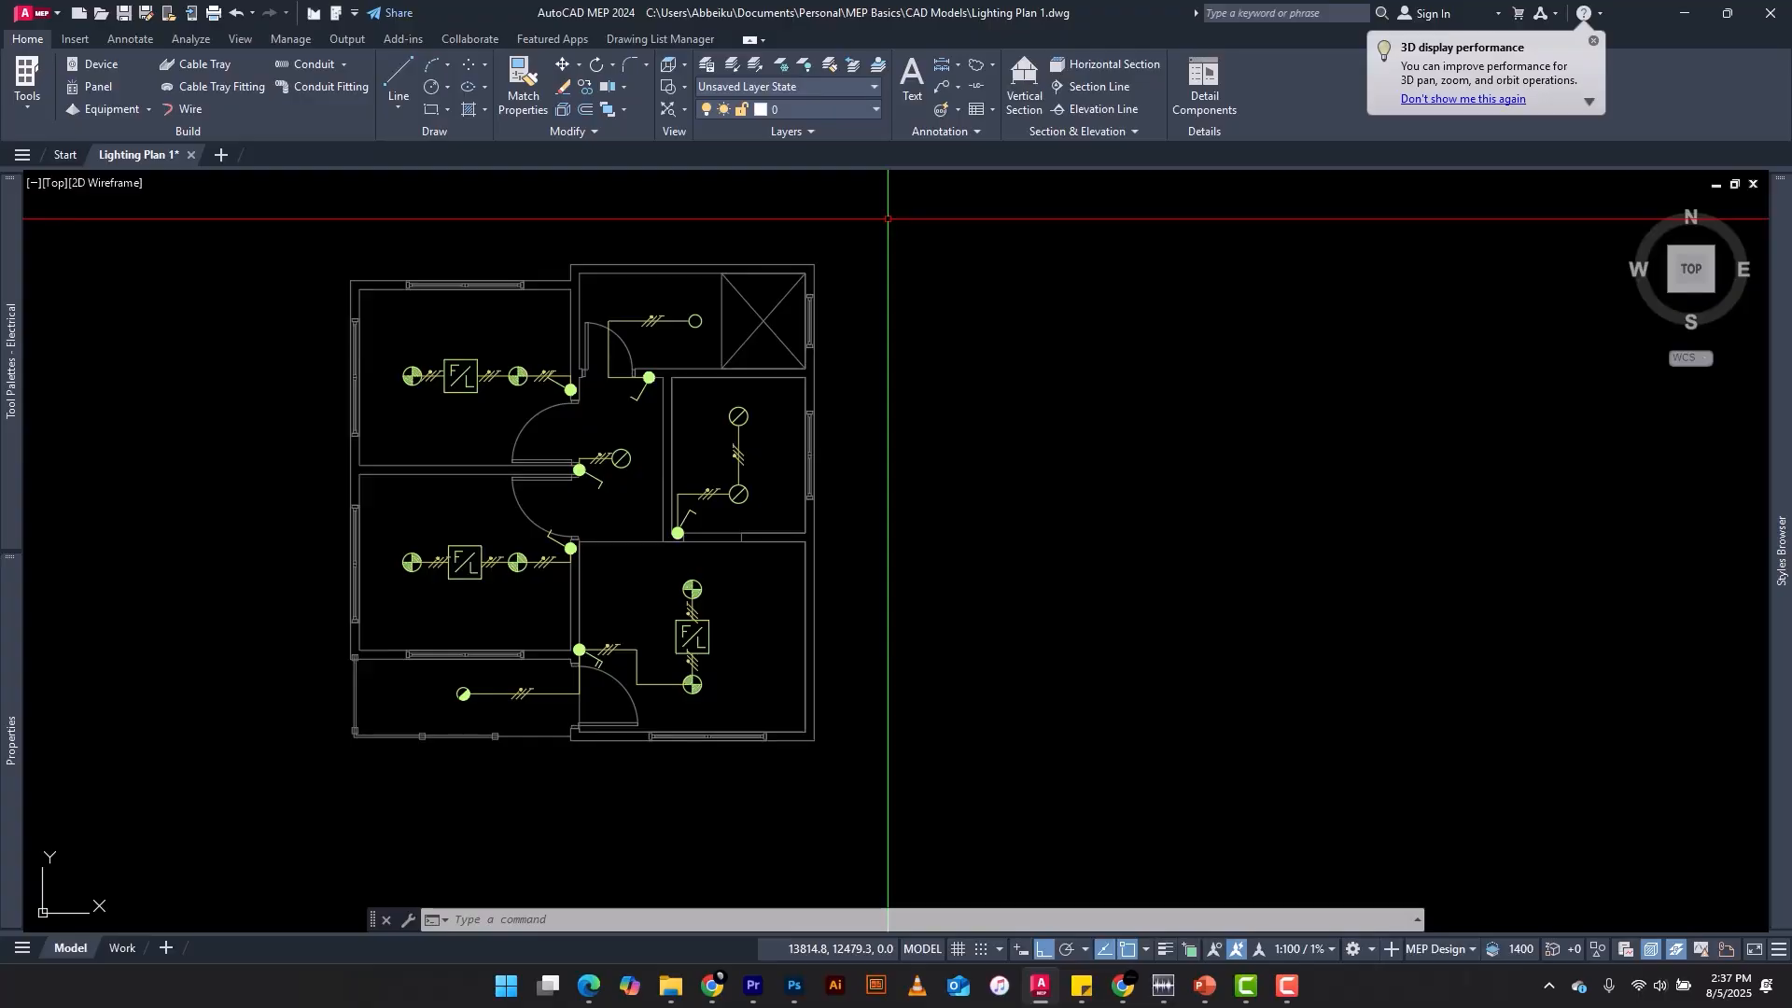
Step: Select the distribution panel on the wall between the corridor and the adjoining room and open the Circuit Manager for it
middle_drag(887, 218, 1059, 206)
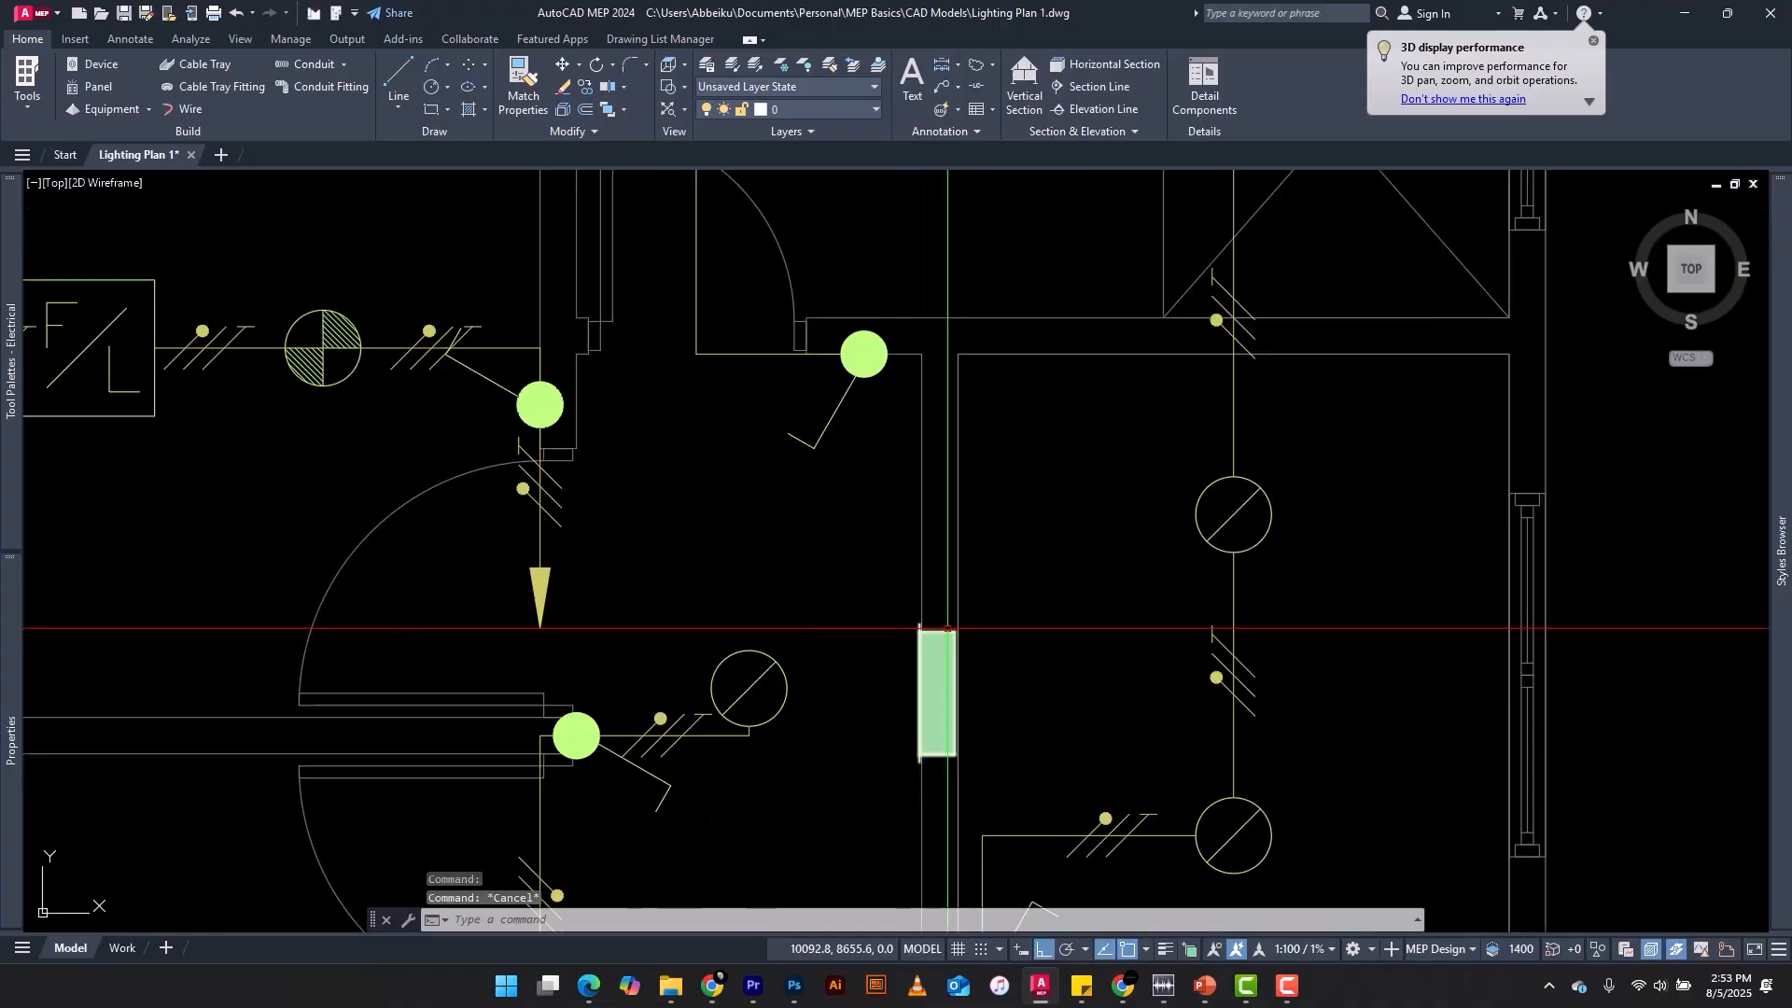
drag(947, 629, 949, 627)
click(940, 637)
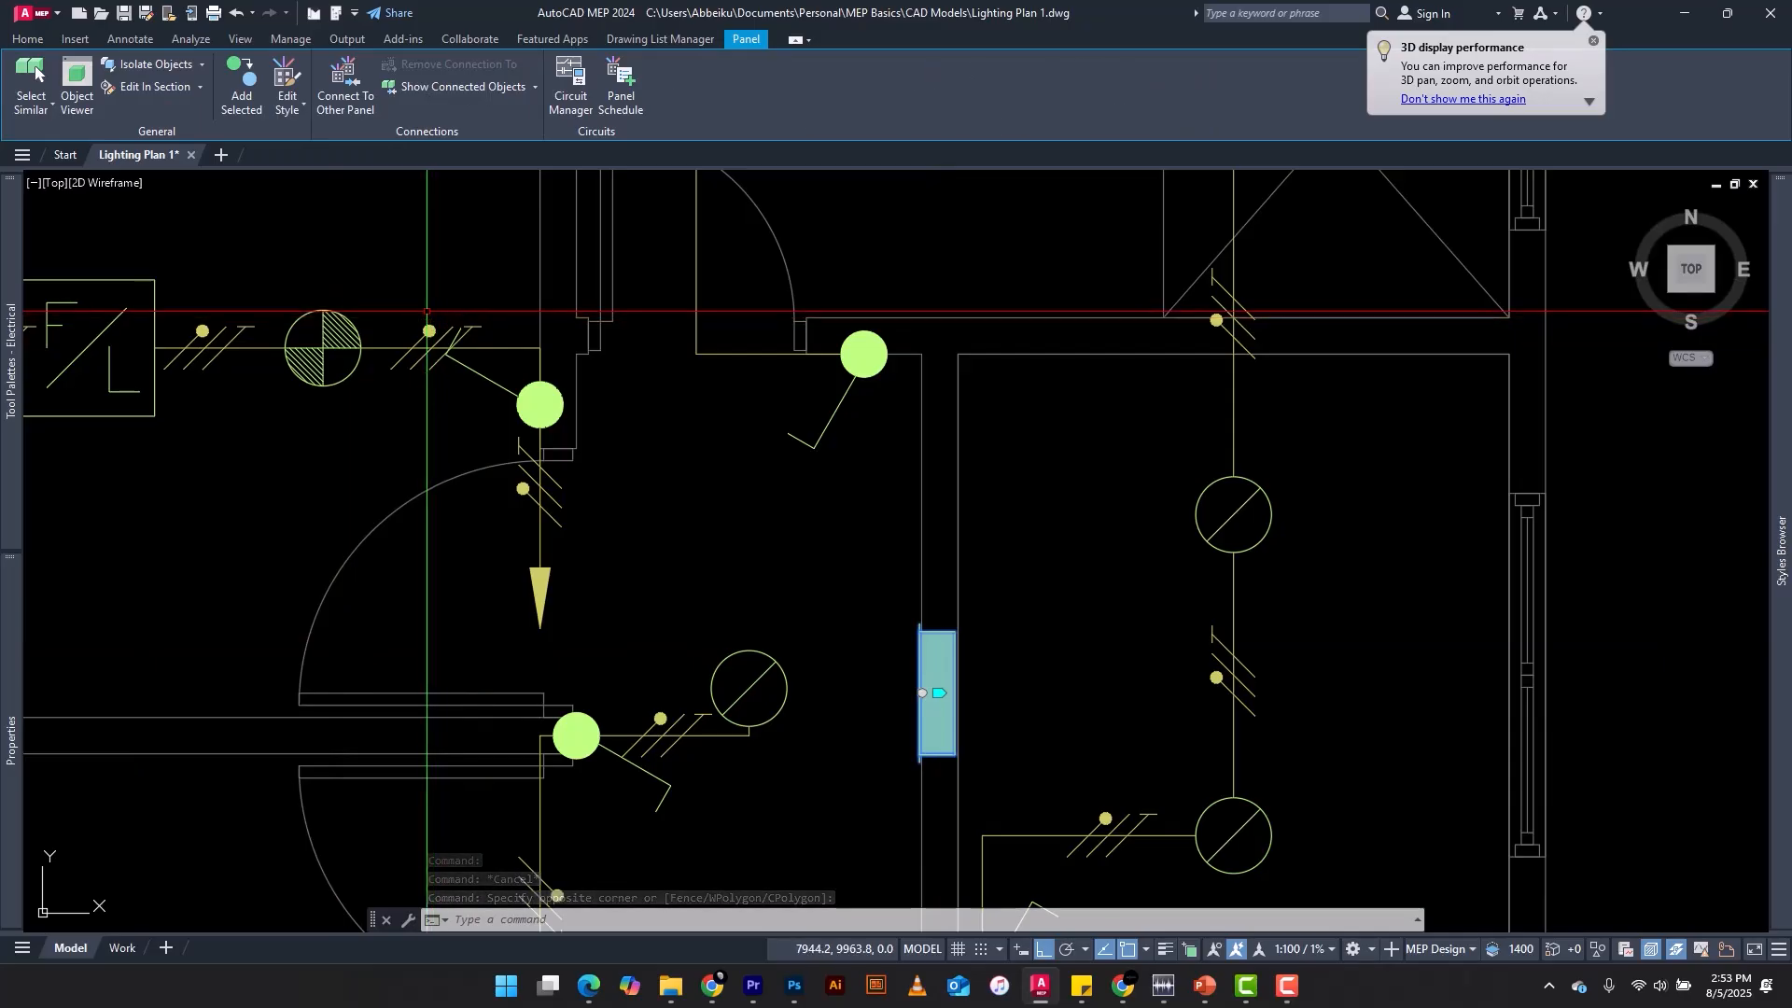
click(567, 82)
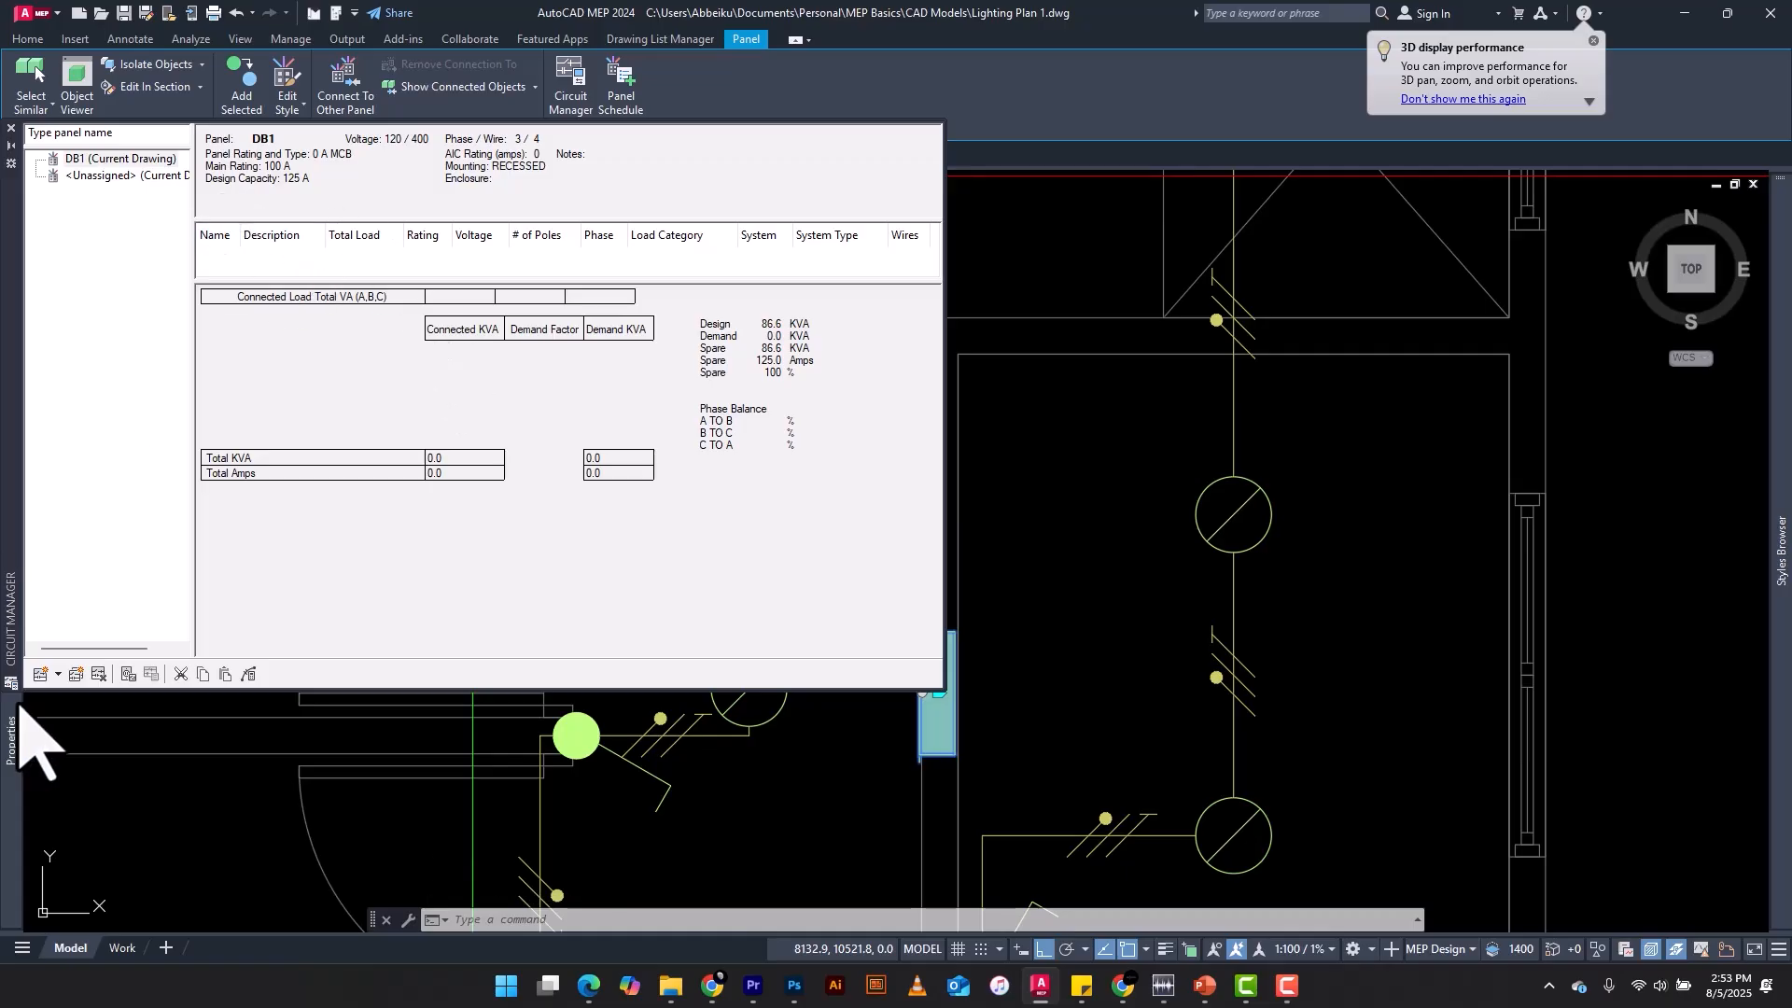
Step: Set the phase-to-neutral voltage of panel DB1 to 230 in its properties
mouse_move(18, 702)
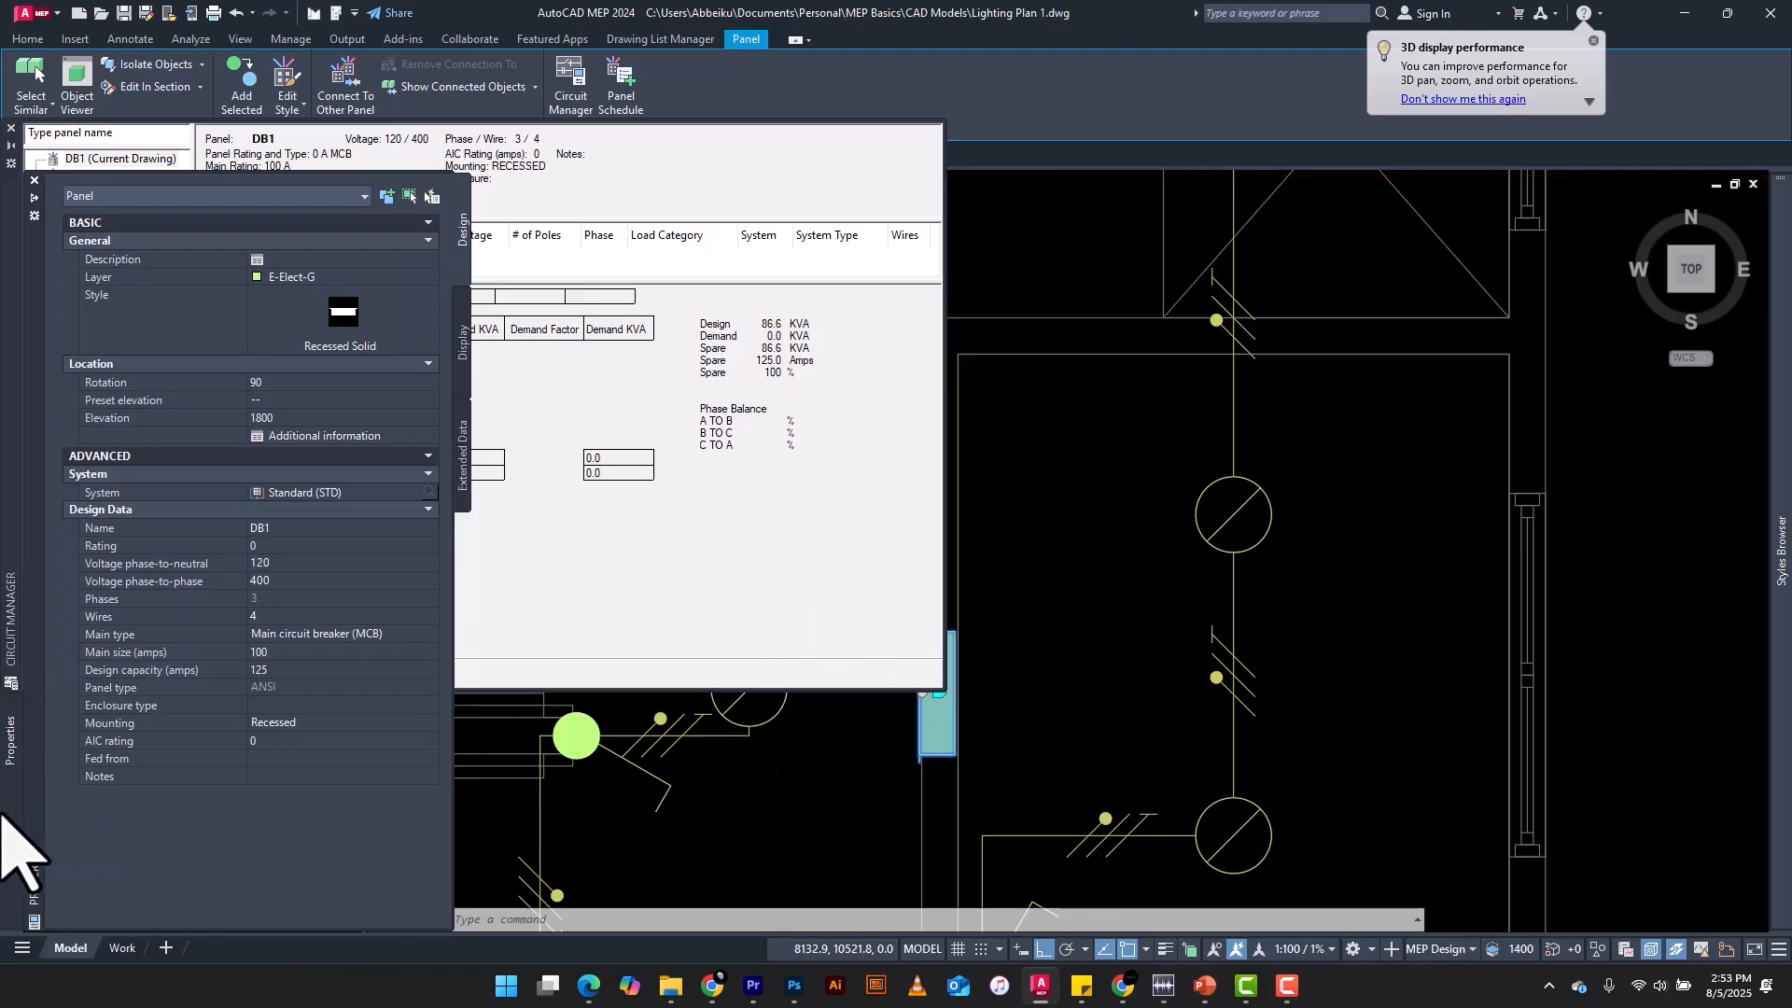
click(295, 561)
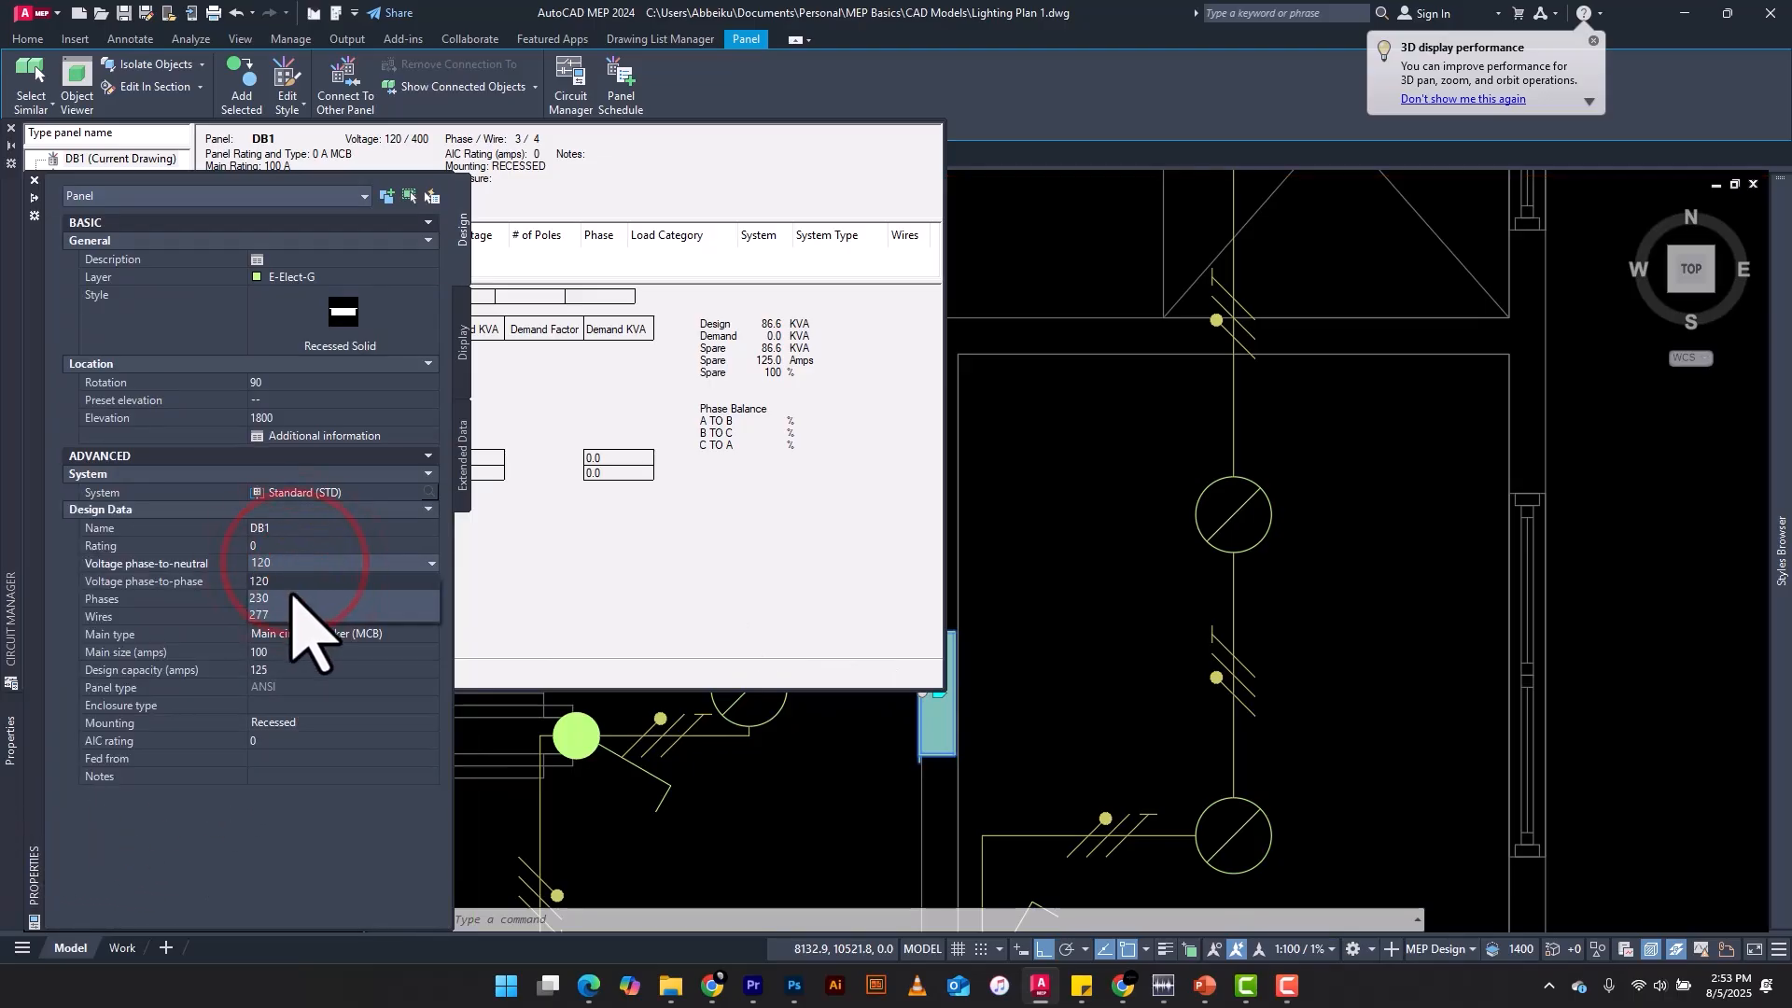
click(288, 598)
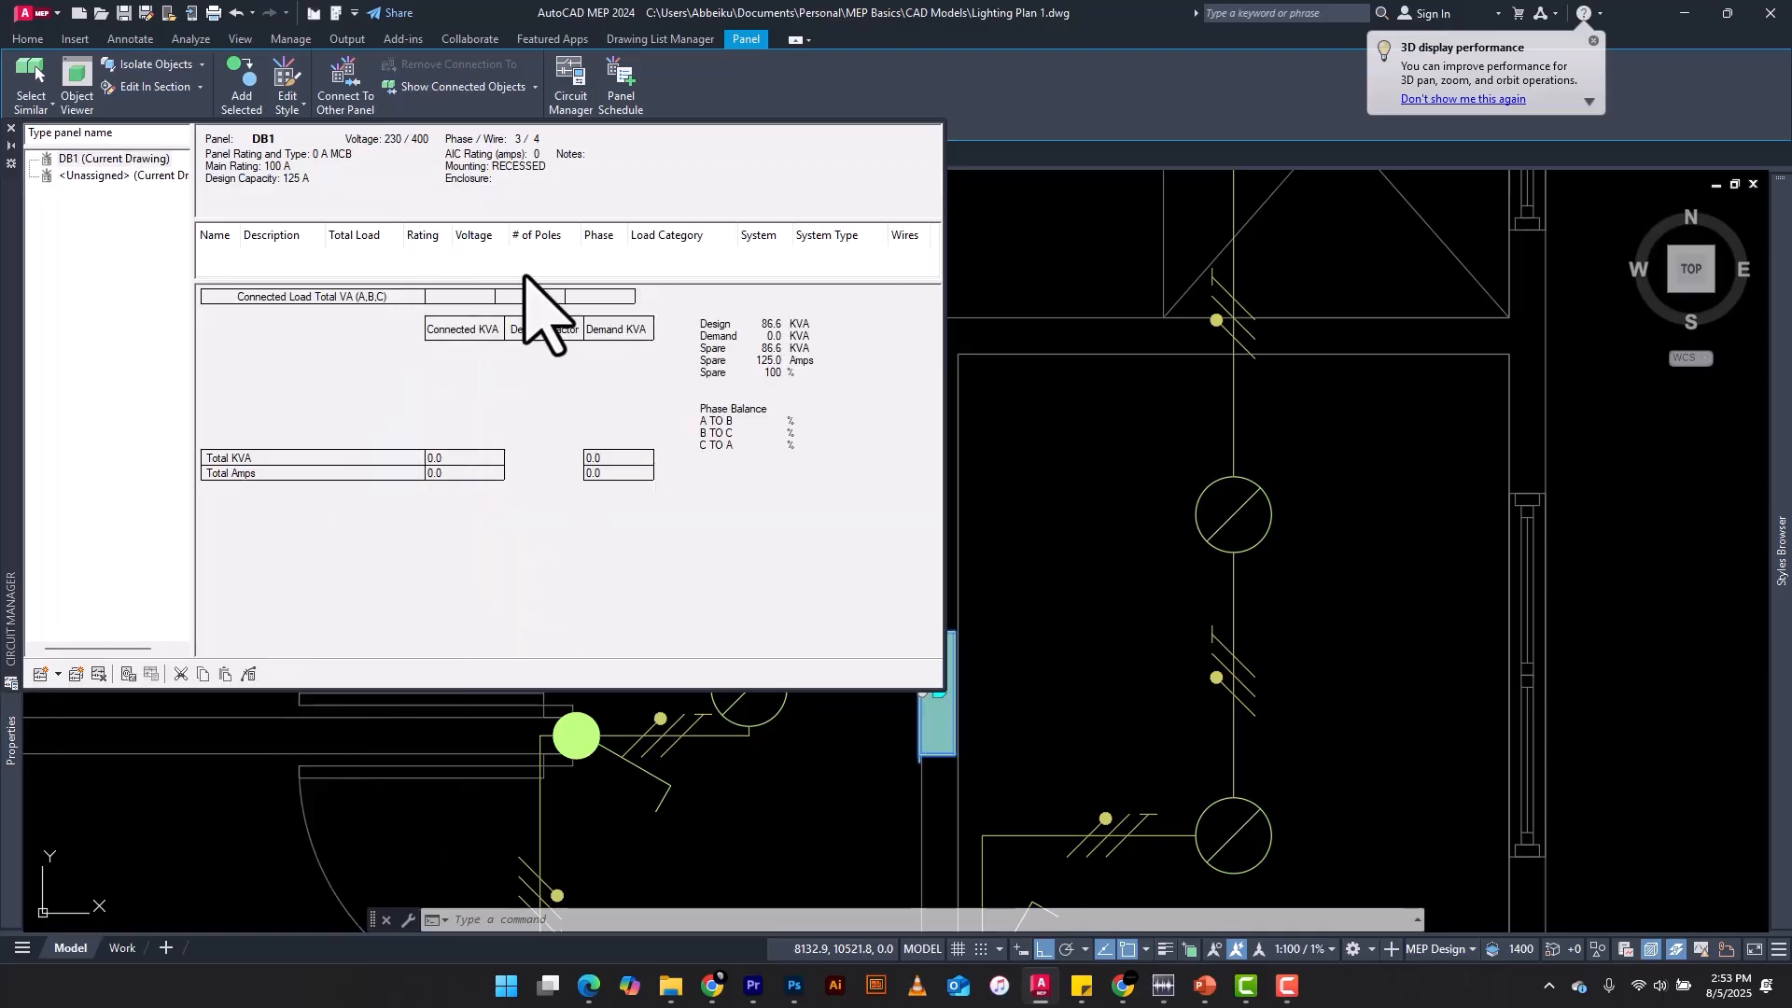
click(384, 161)
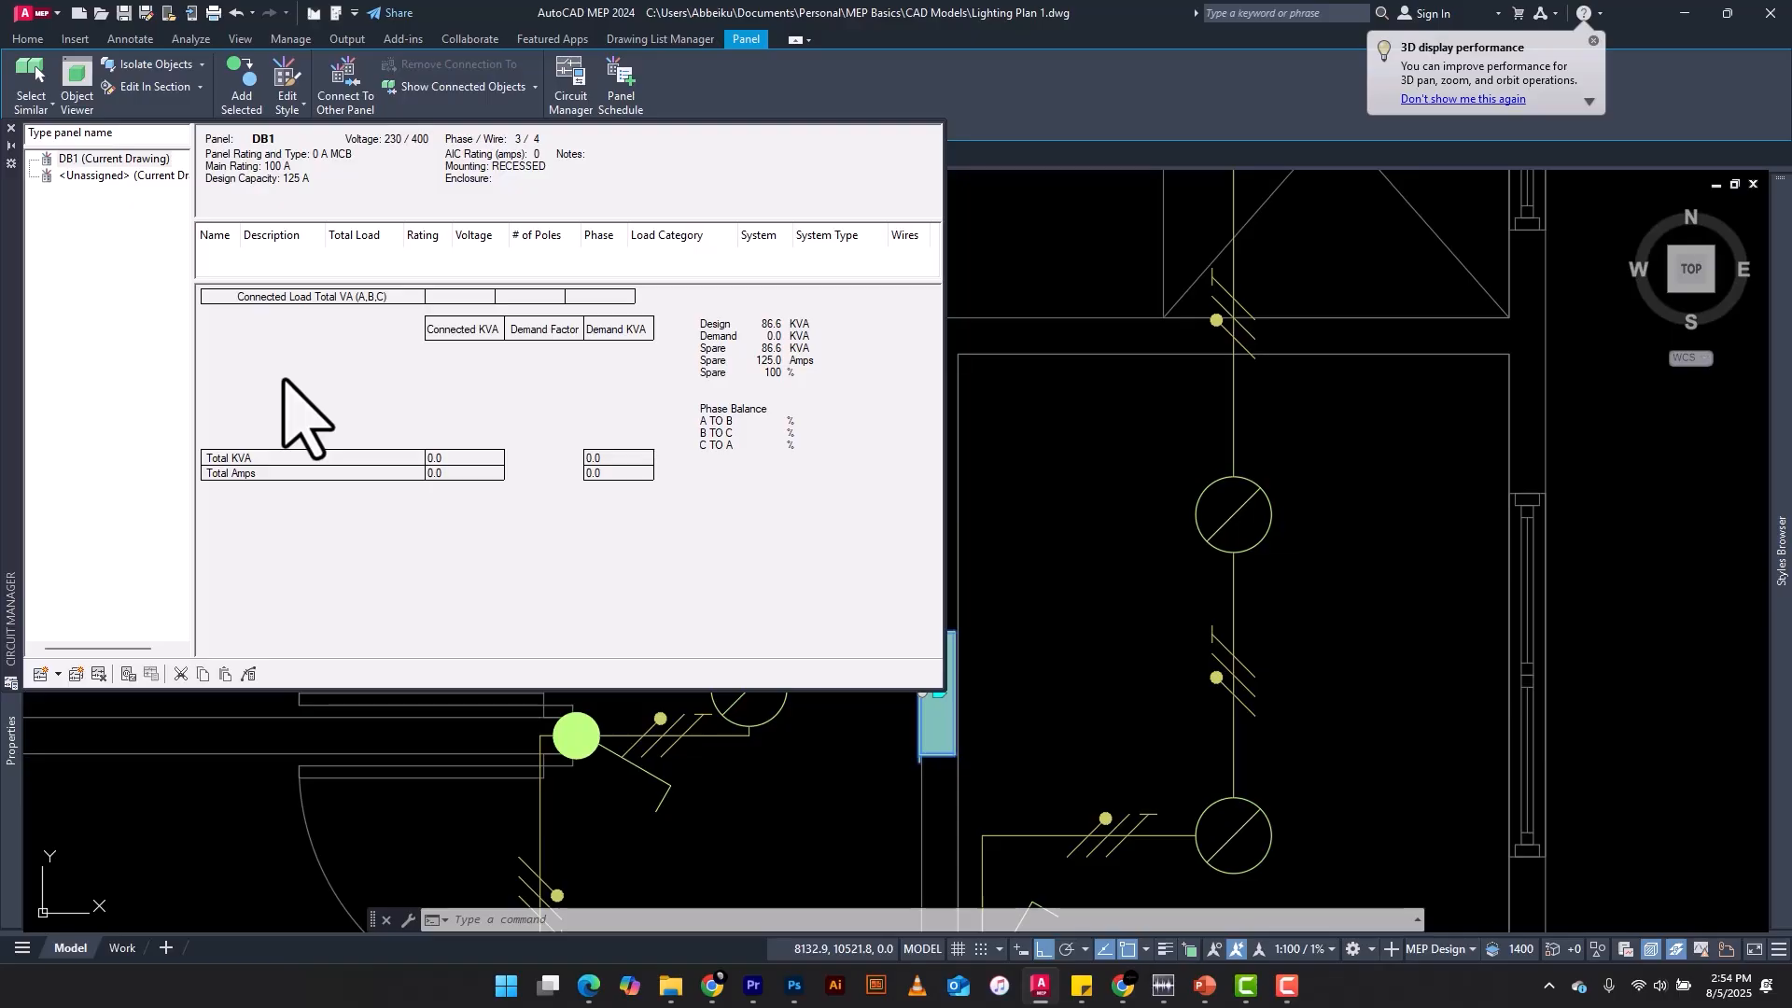
Step: Start a new Power & Lighting circuit on panel DB1
click(110, 160)
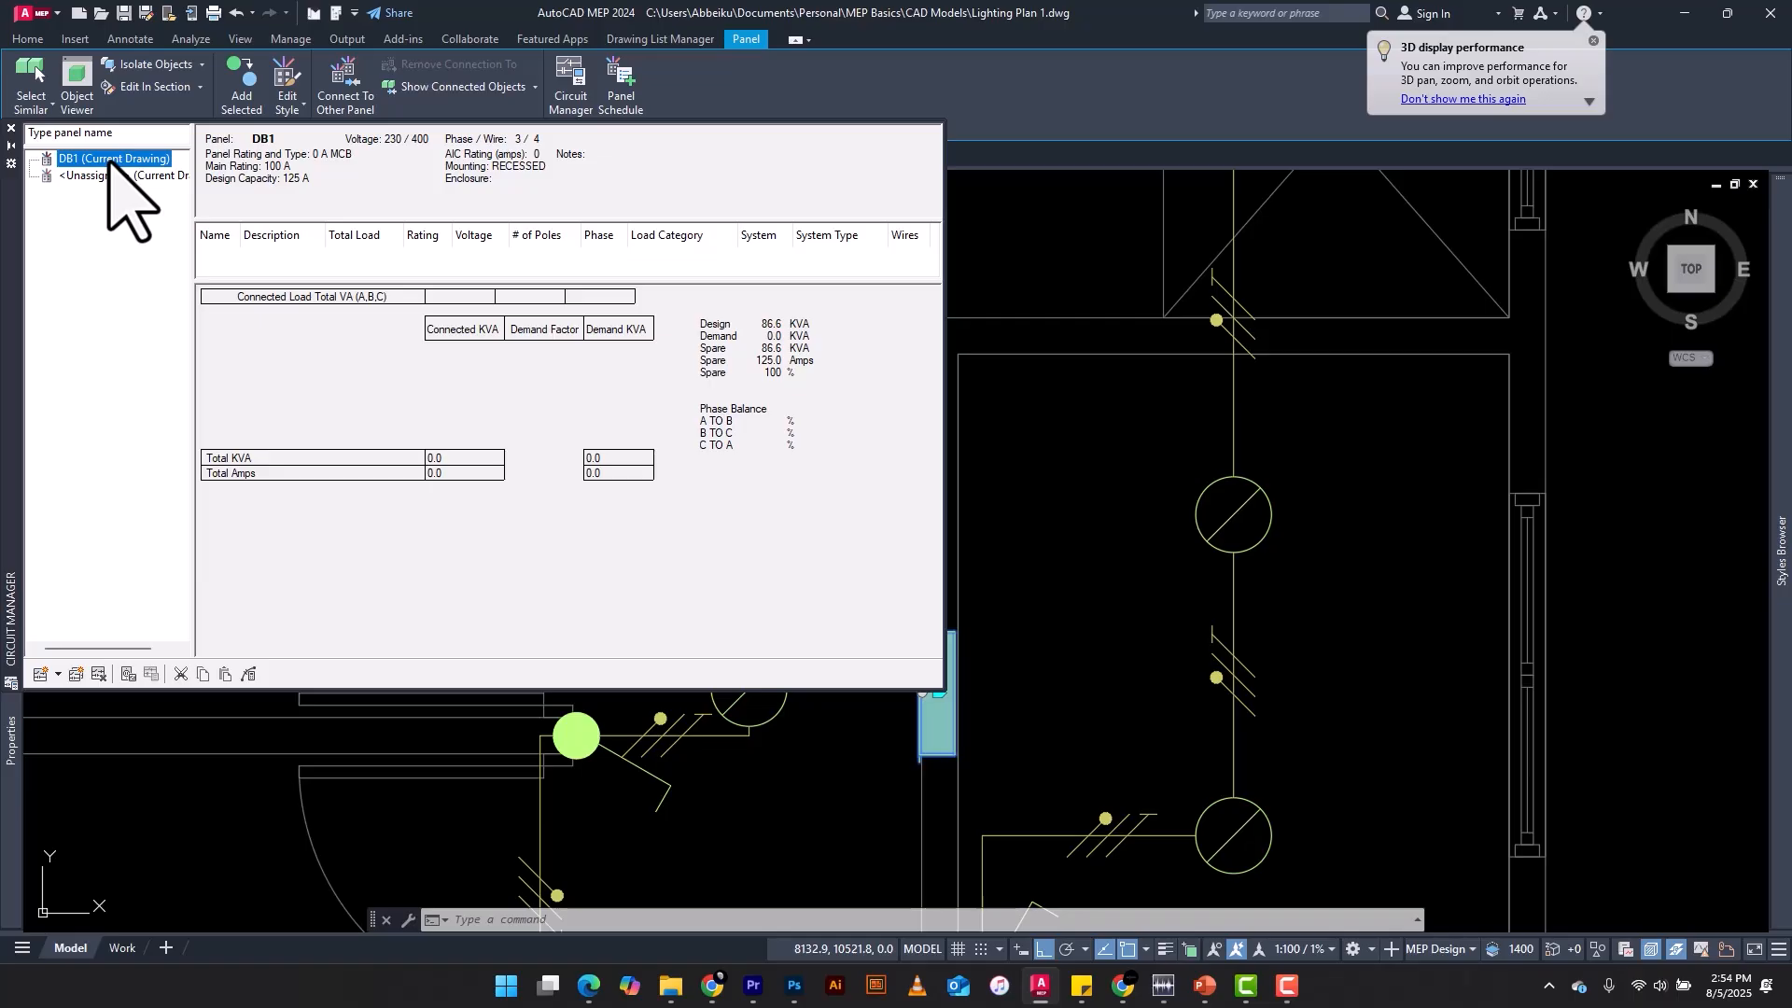
click(58, 673)
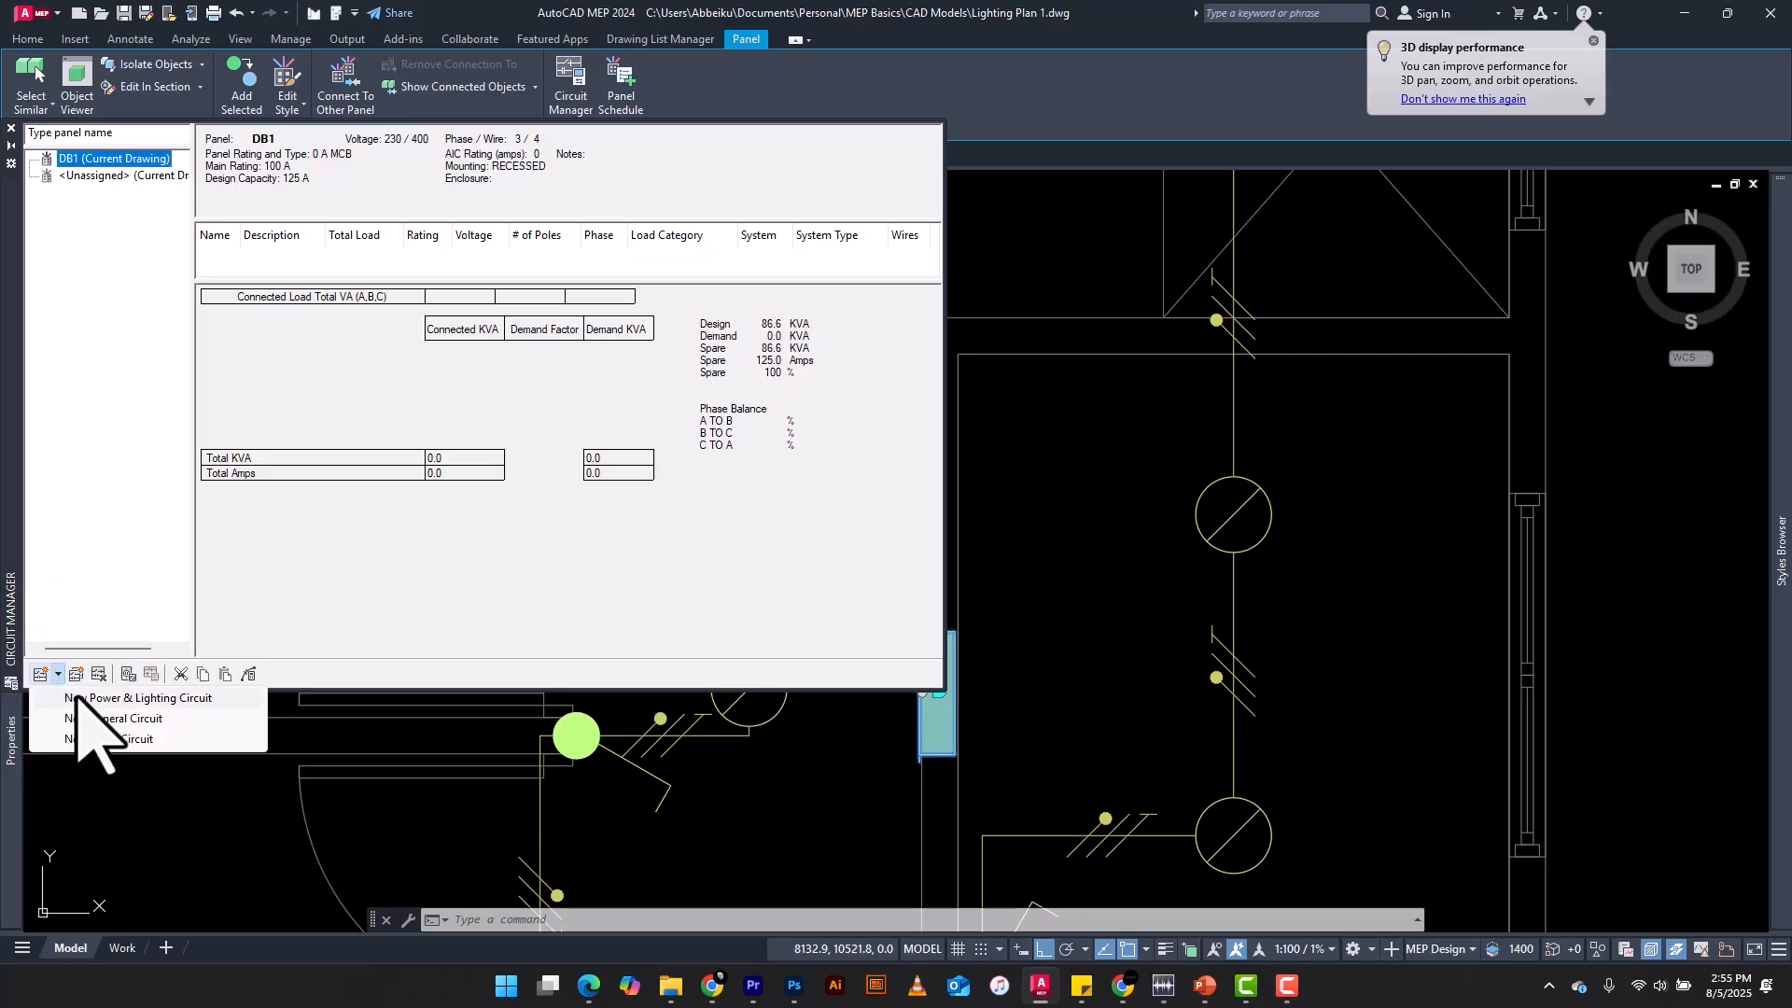
click(130, 697)
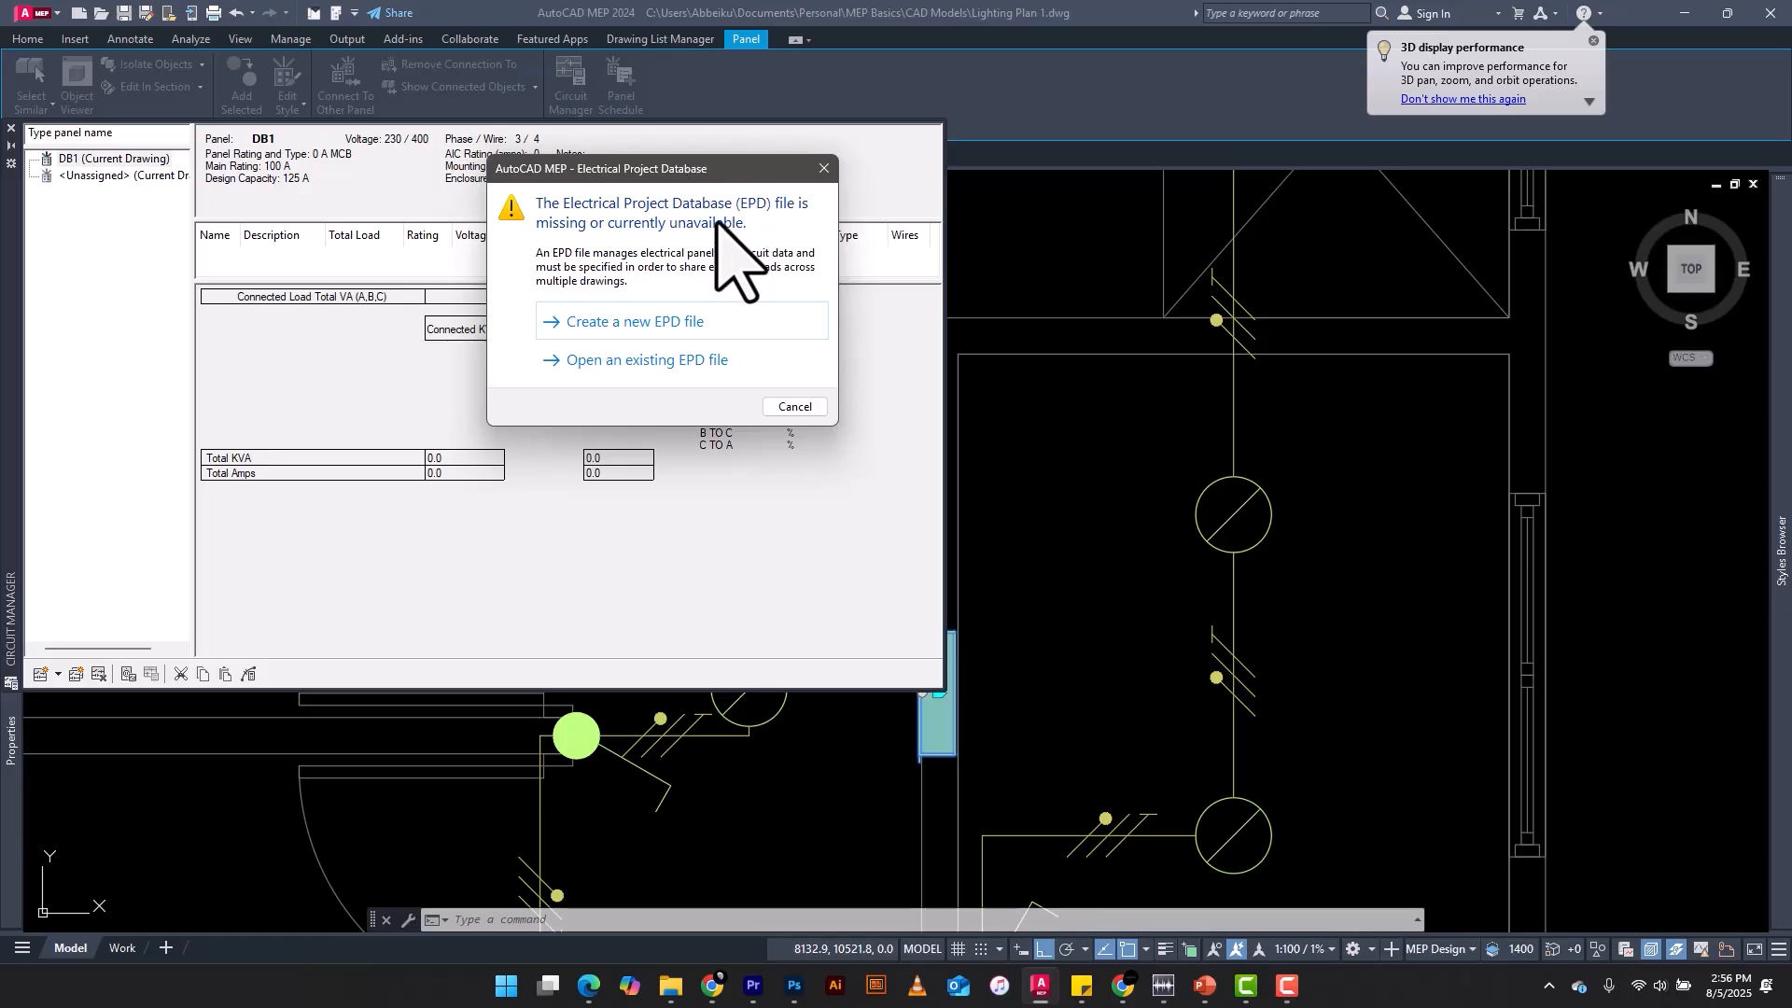
Step: Choose to create a new EPD file and browse to the CAD Models folder under Documents, Personal, MEP Basics
click(642, 323)
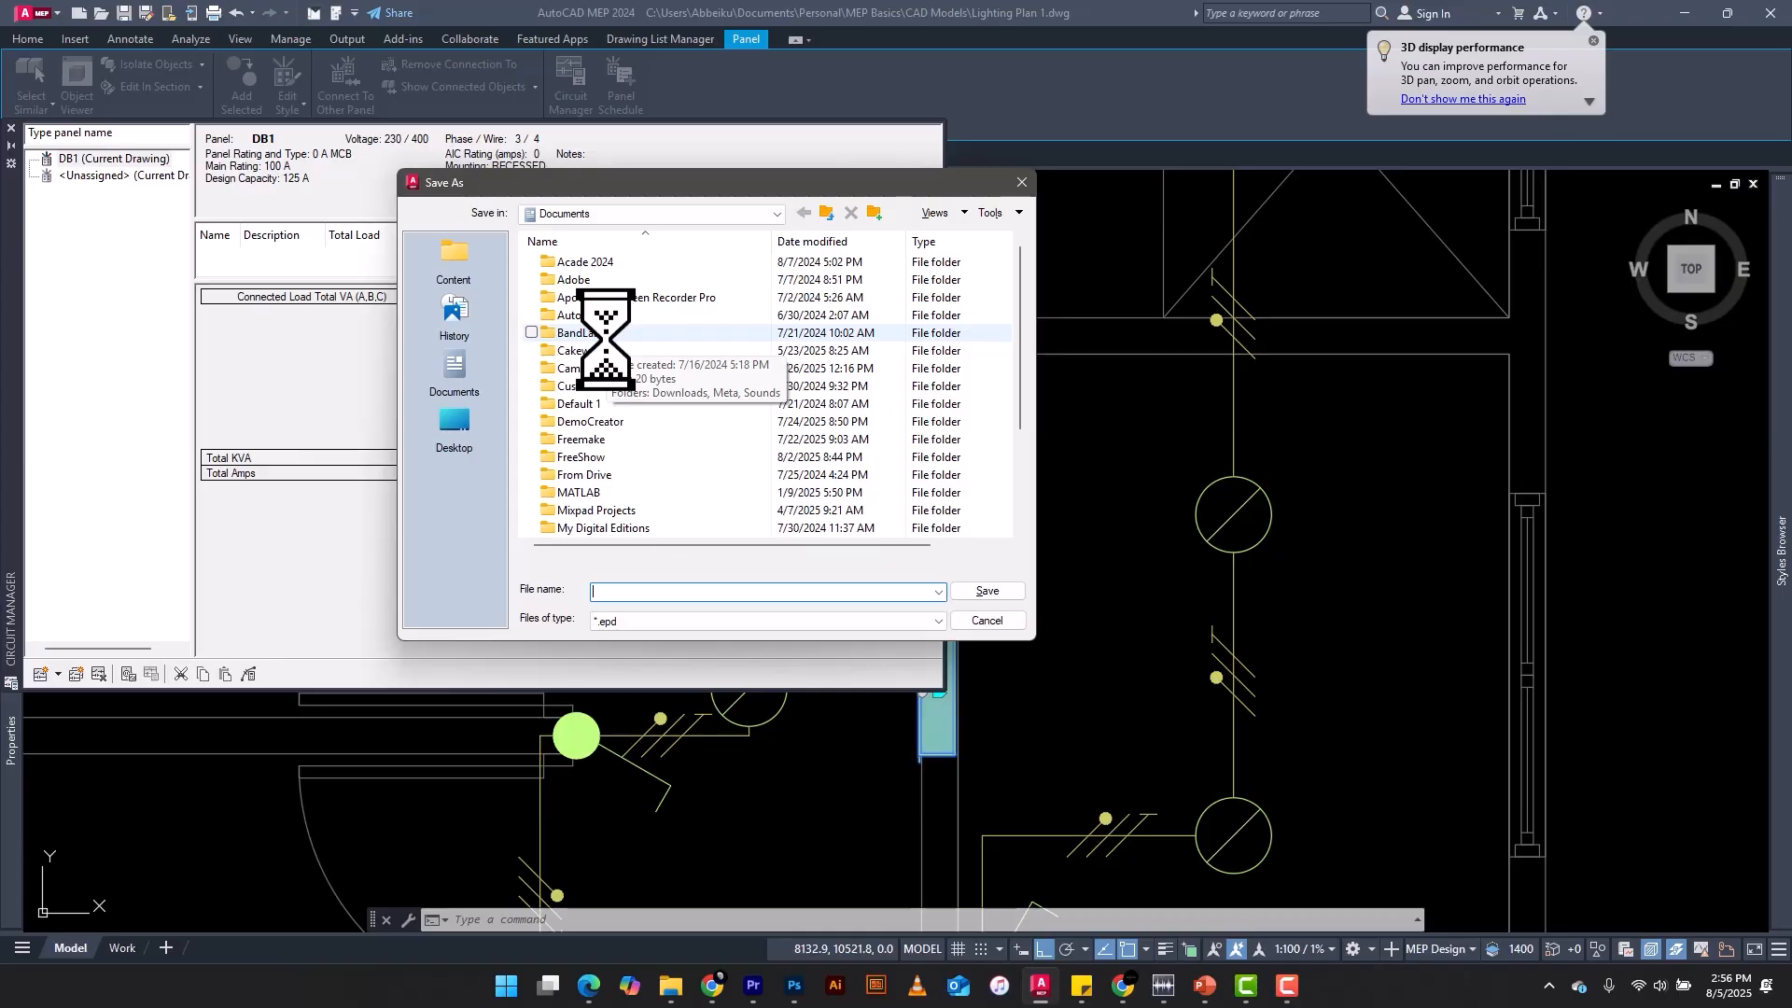
click(455, 378)
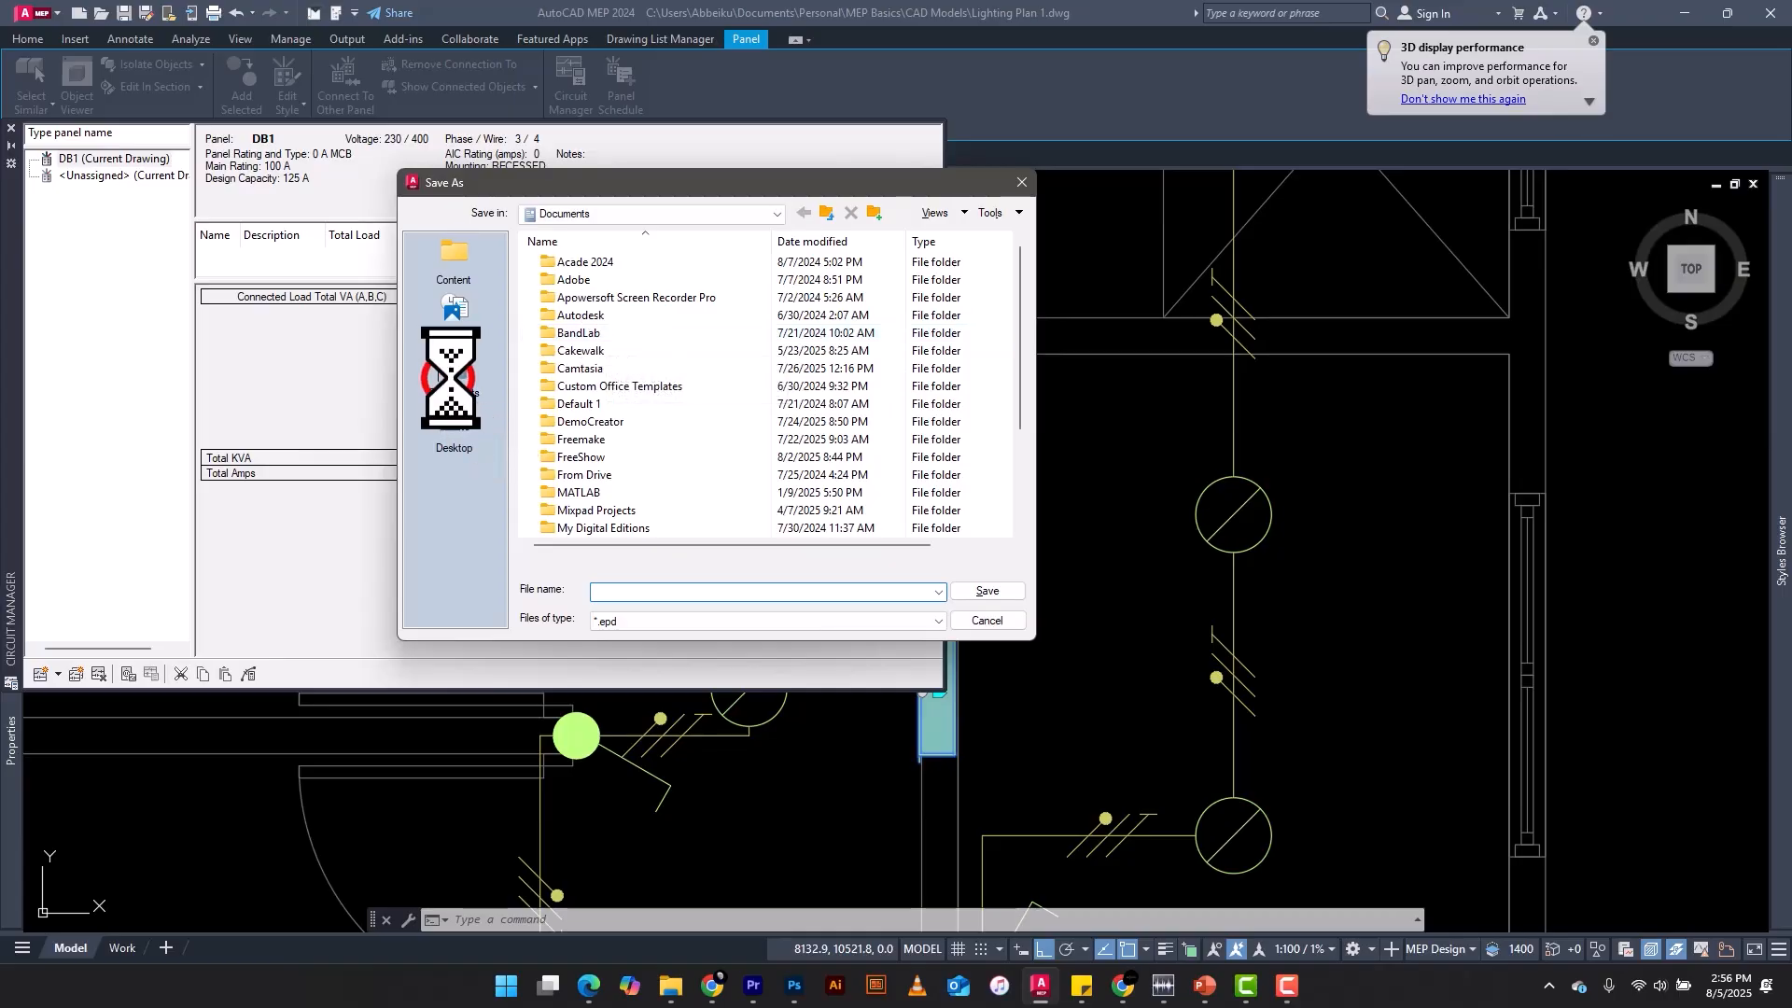
scroll(679, 439, down, 2)
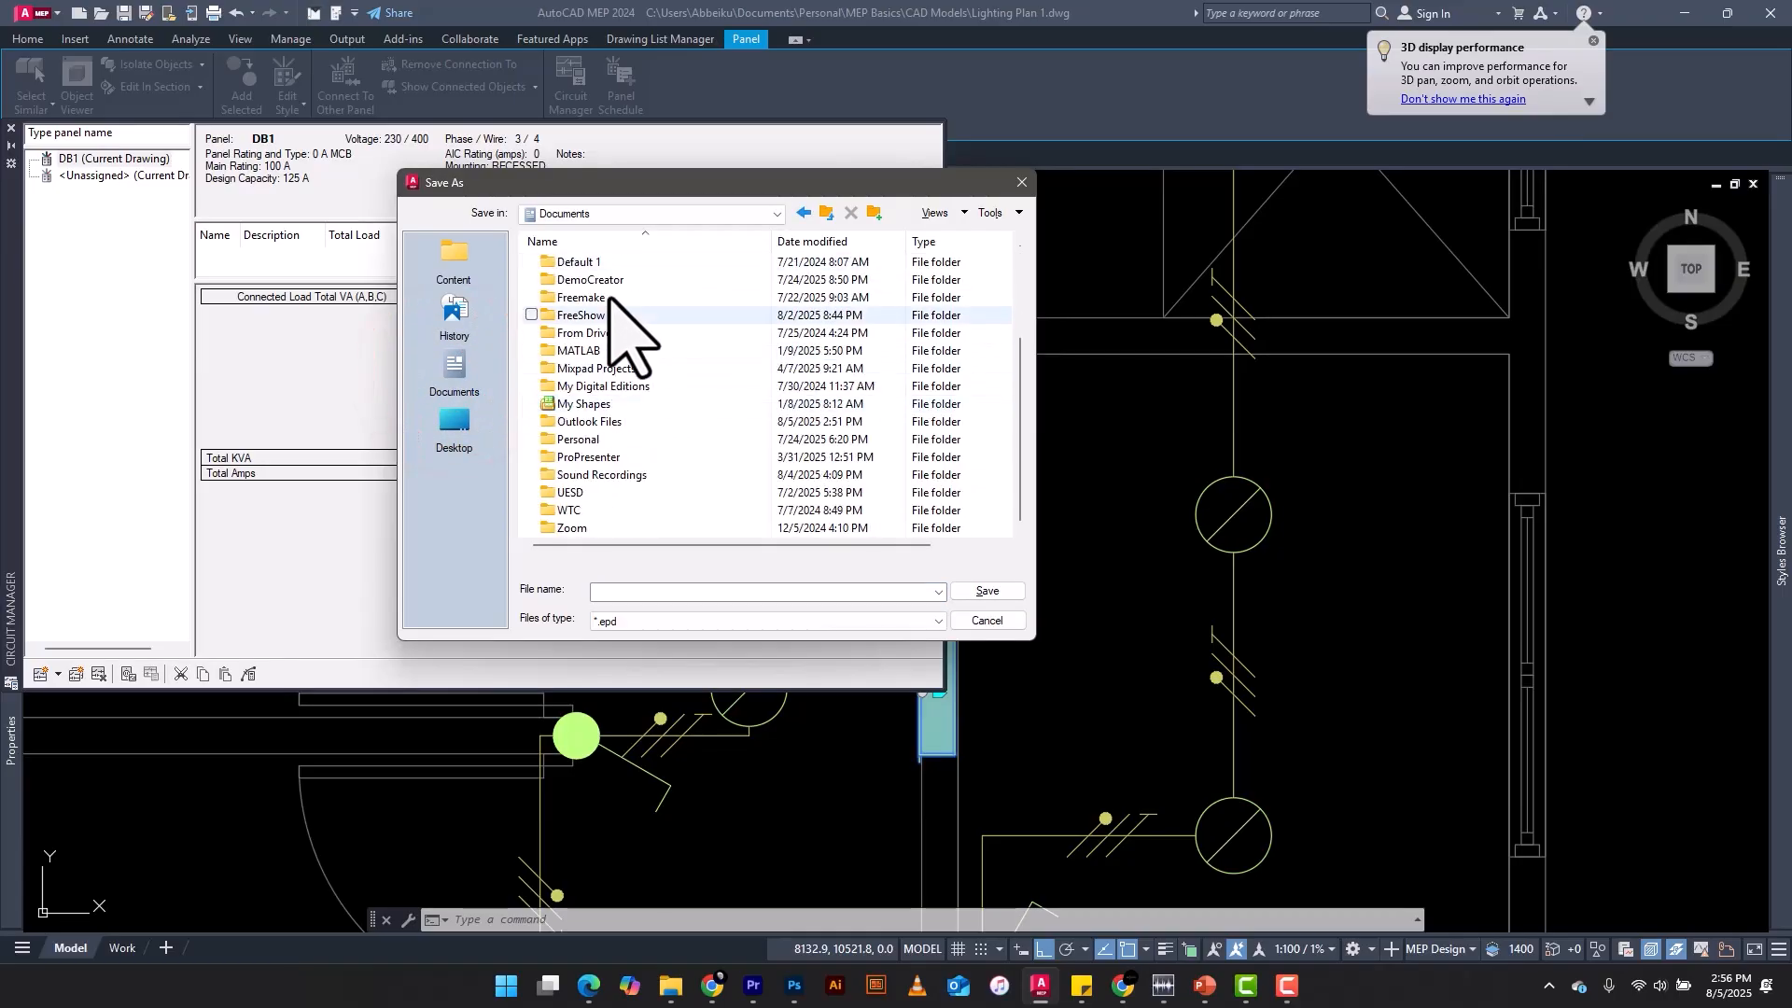
scroll(607, 373, up, 2)
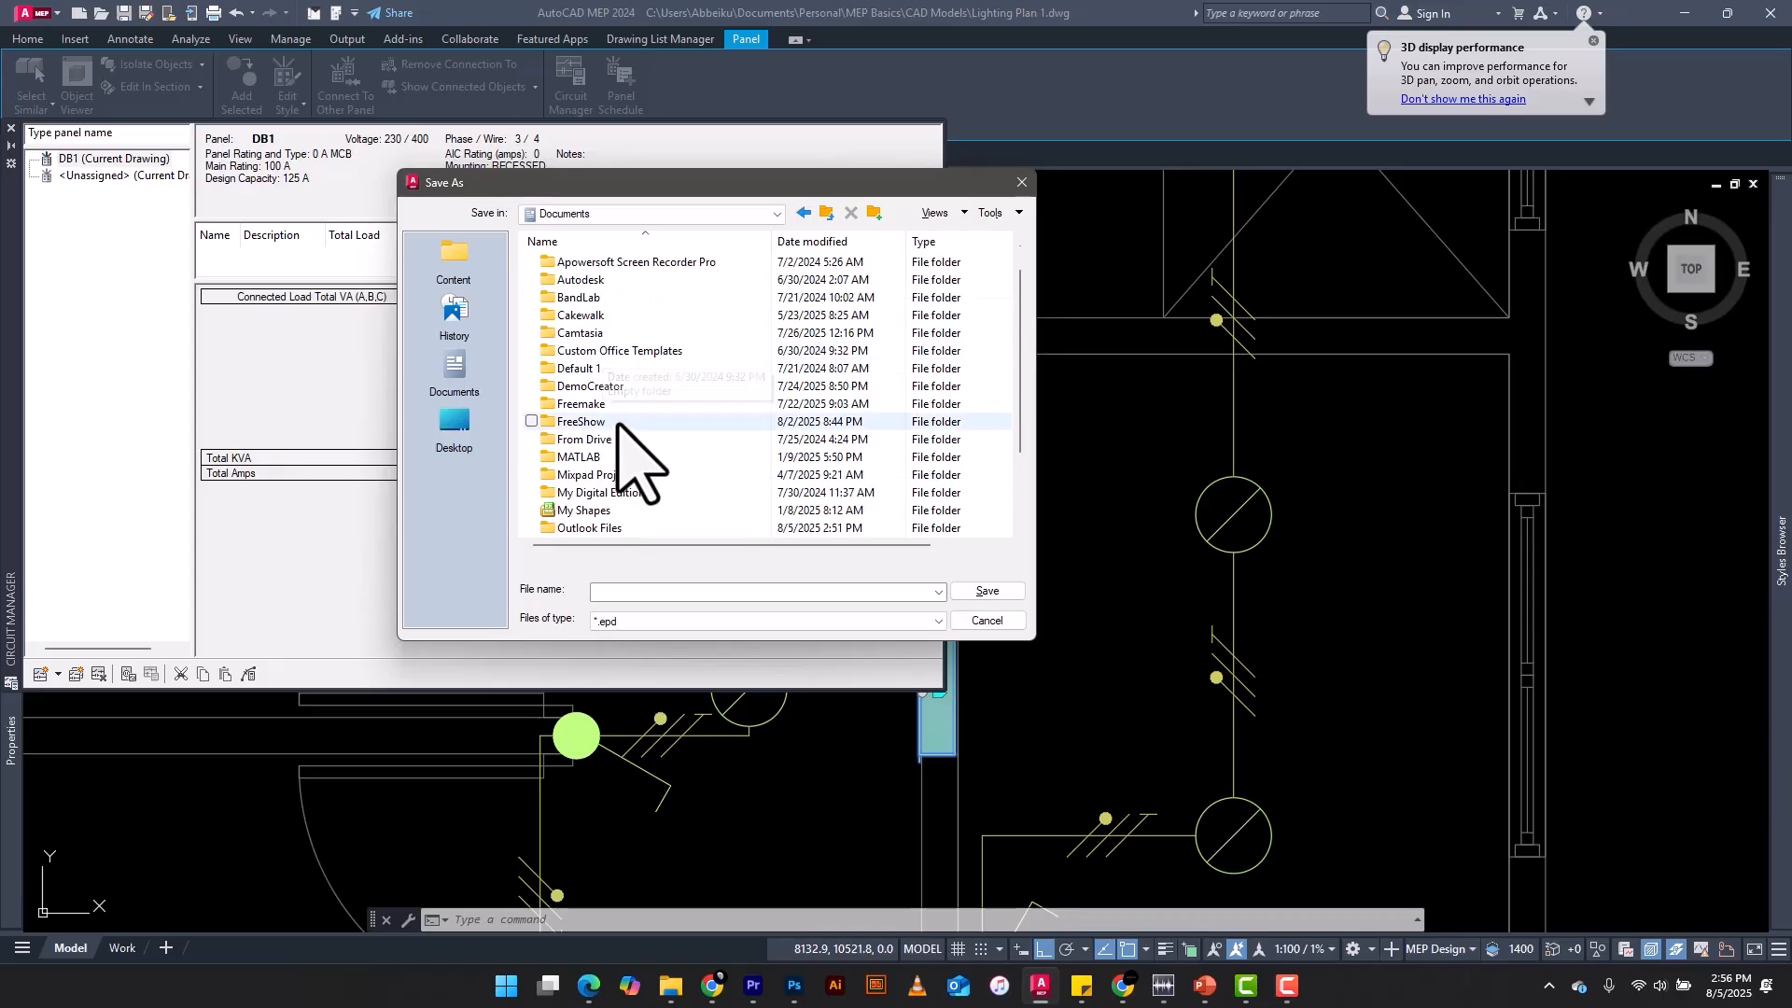
scroll(616, 439, down, 2)
double_click(590, 445)
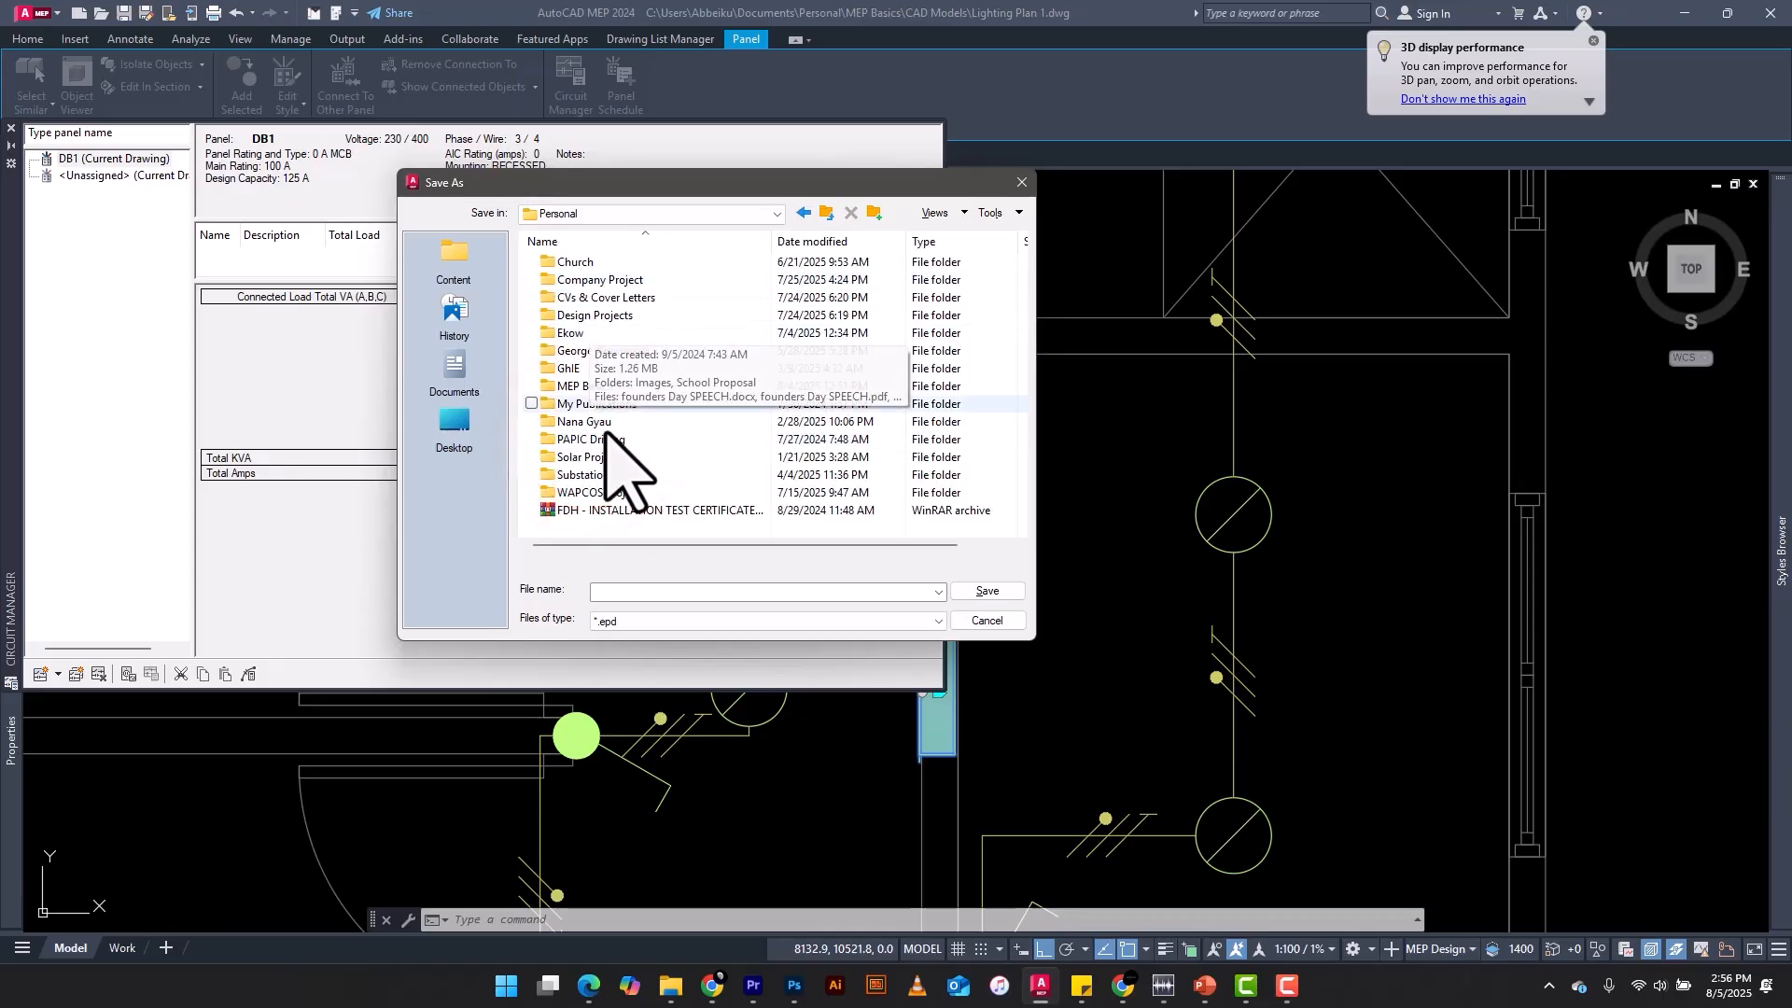
double_click(588, 387)
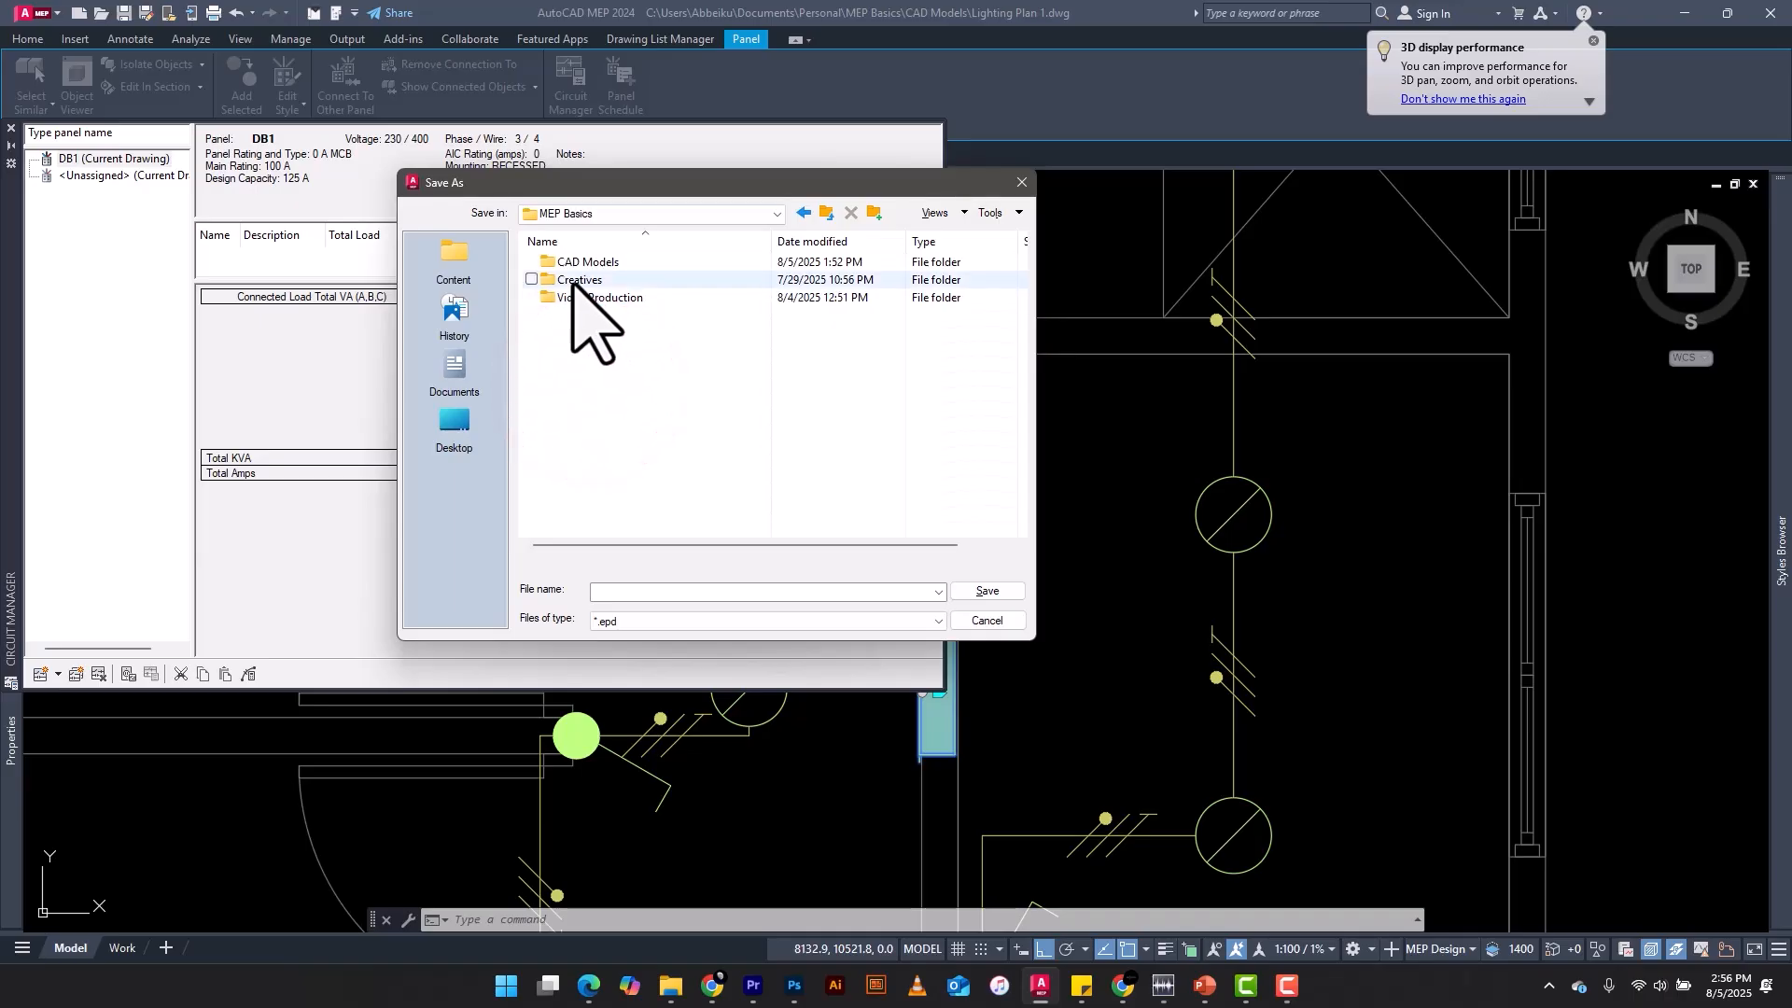
double_click(586, 263)
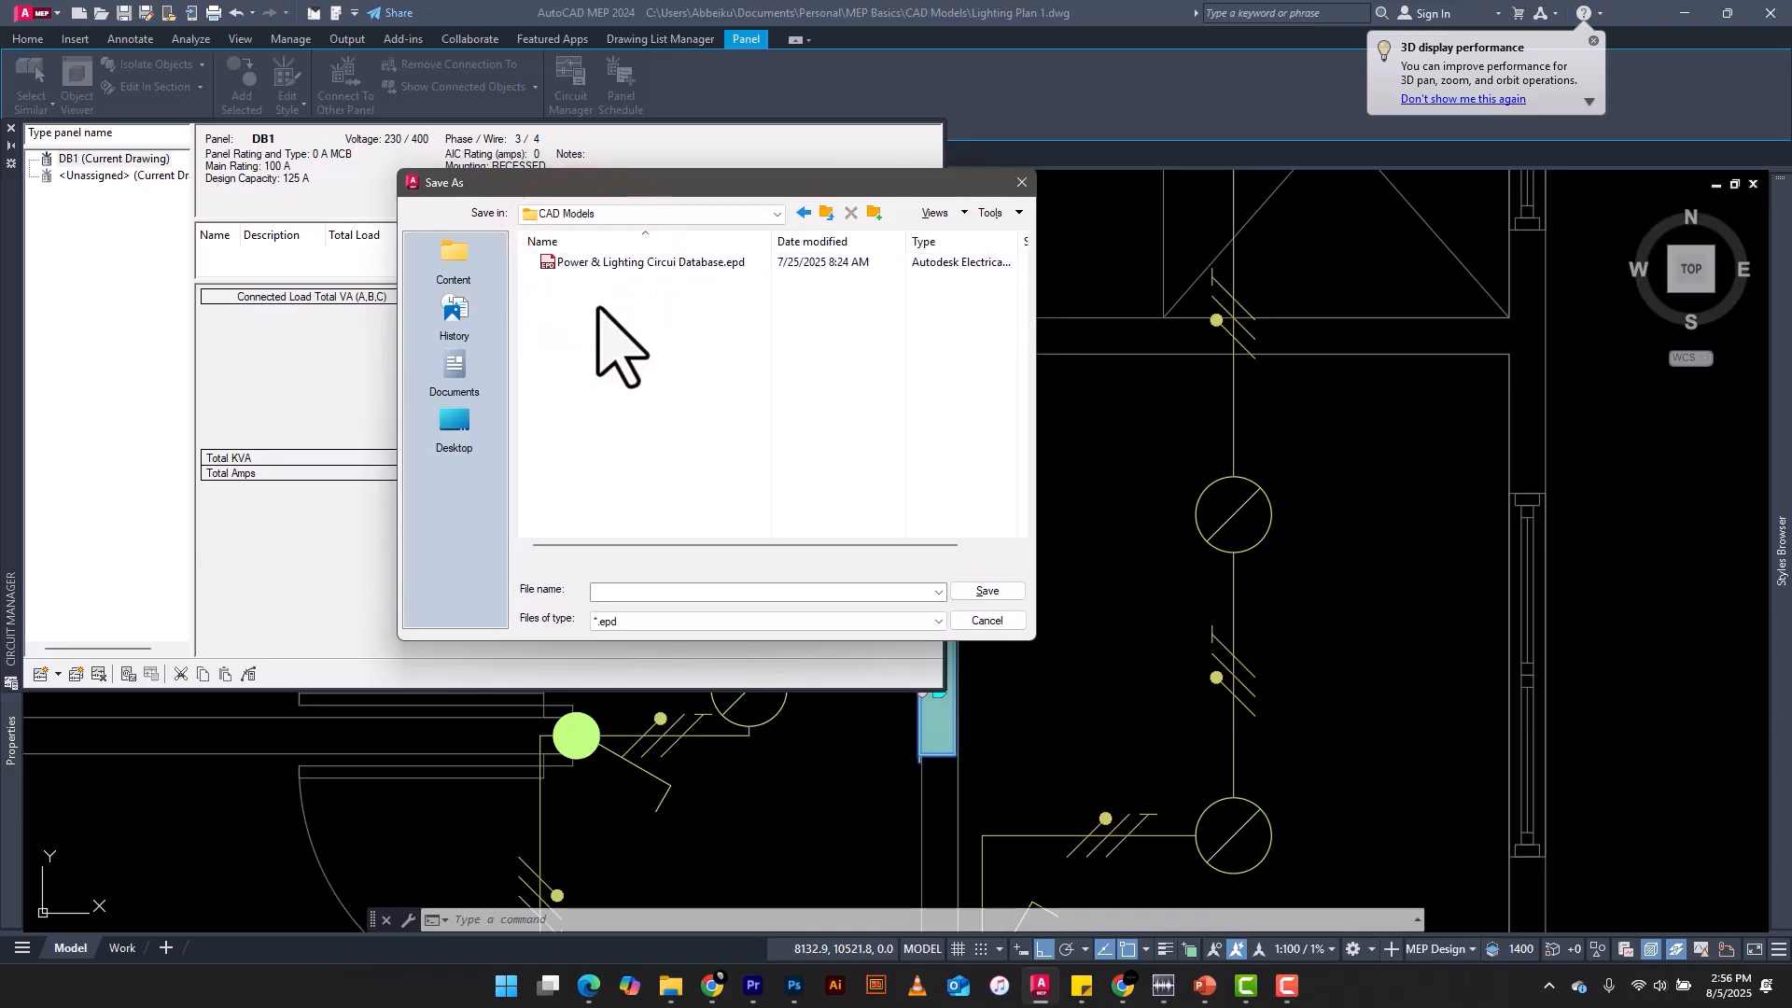
Step: Name the electrical project database Lighting And Power Data and save it in the CAD Models folder
click(641, 592)
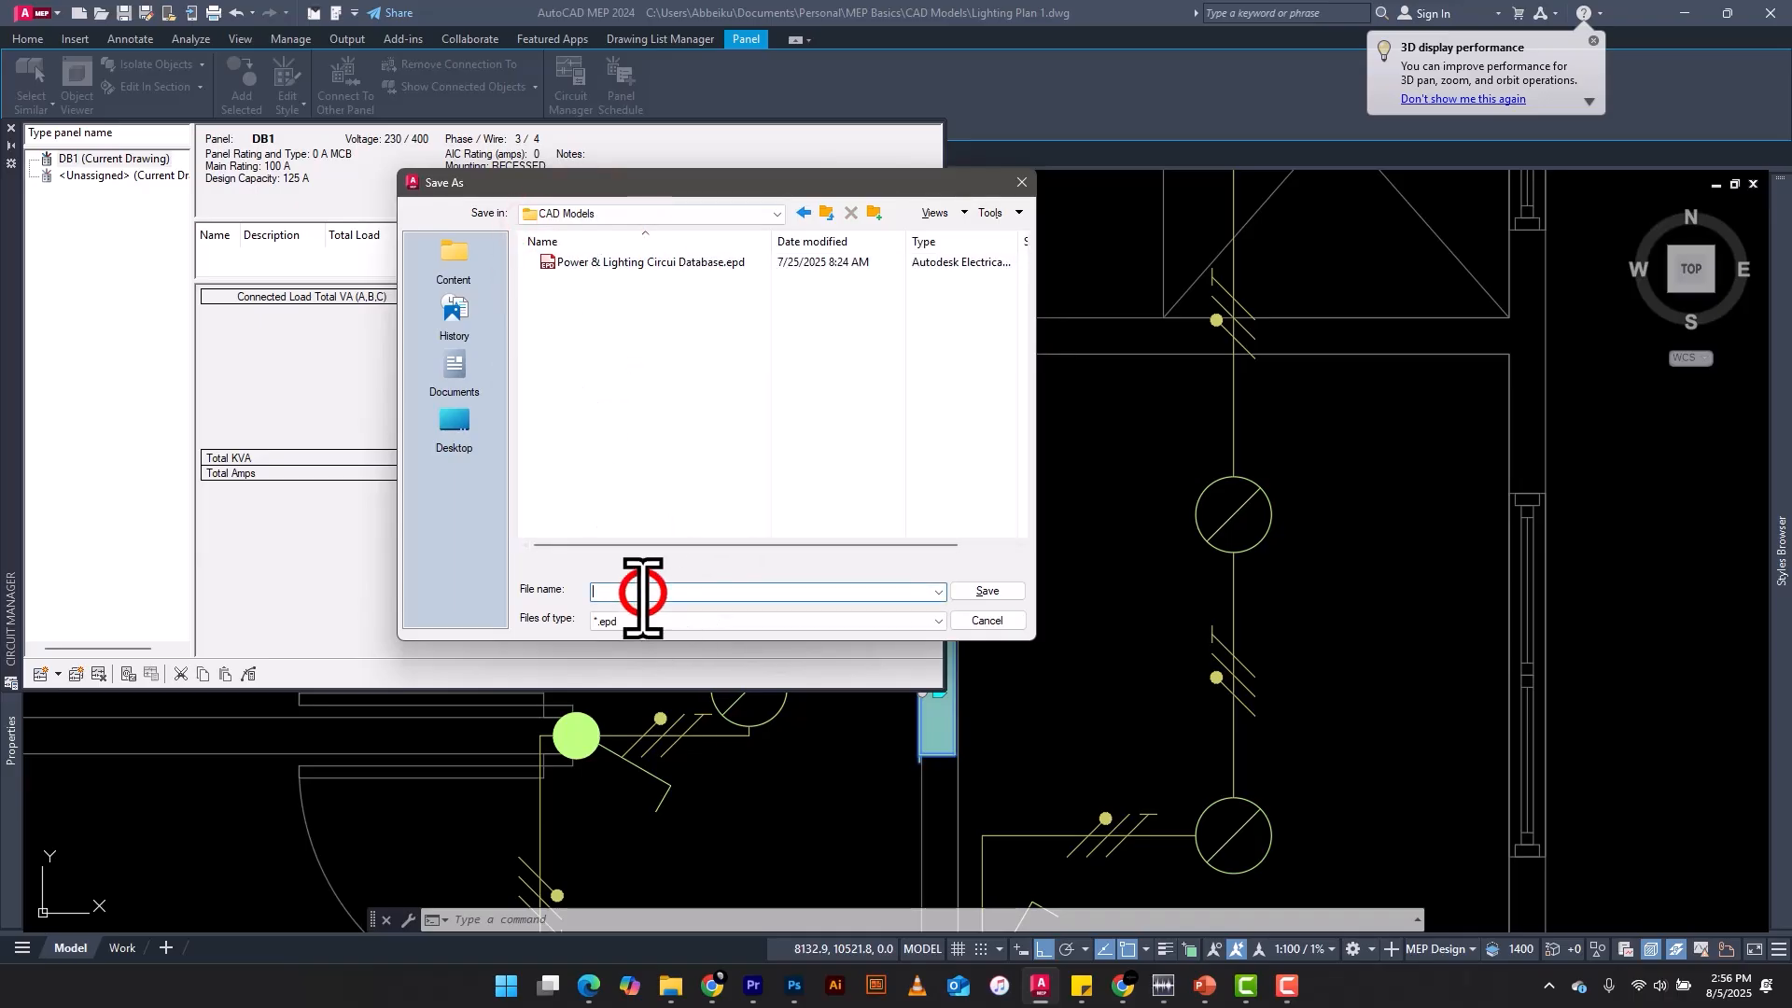
text(P)
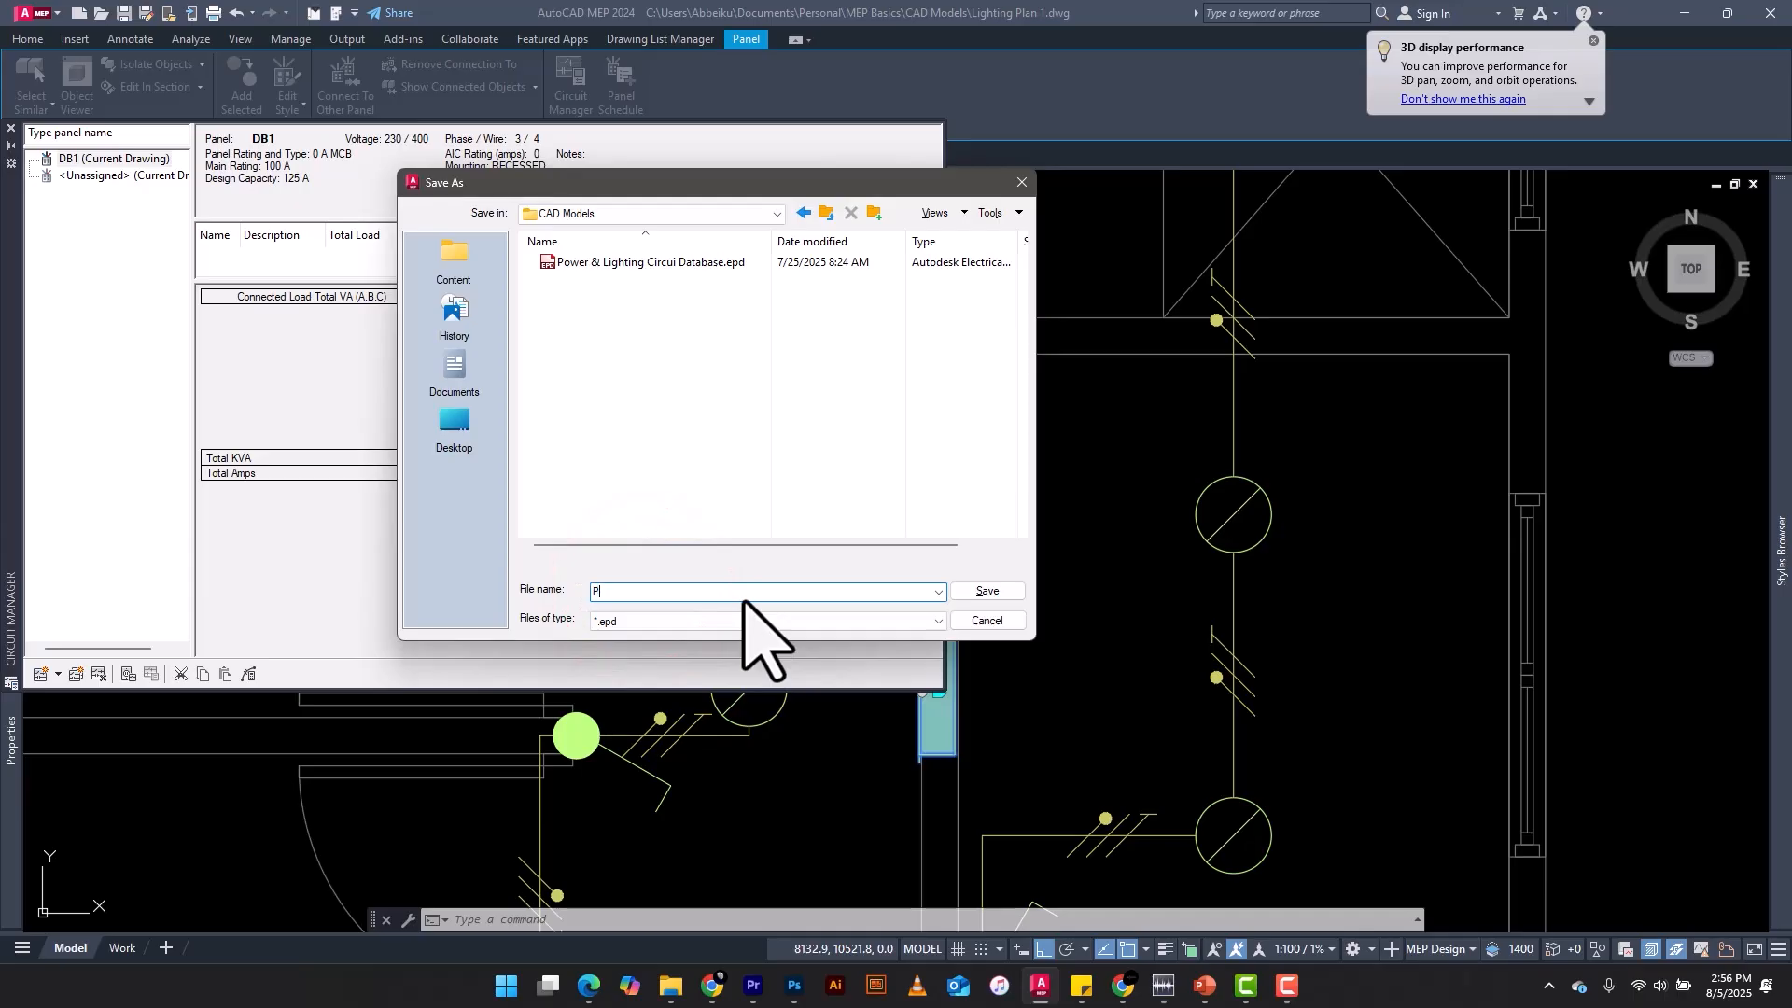
text(owr)
key(BackSpace)
key(BackSpace)
key(BackSpace)
key(BackSpace)
key(BackSpace)
text(ta)
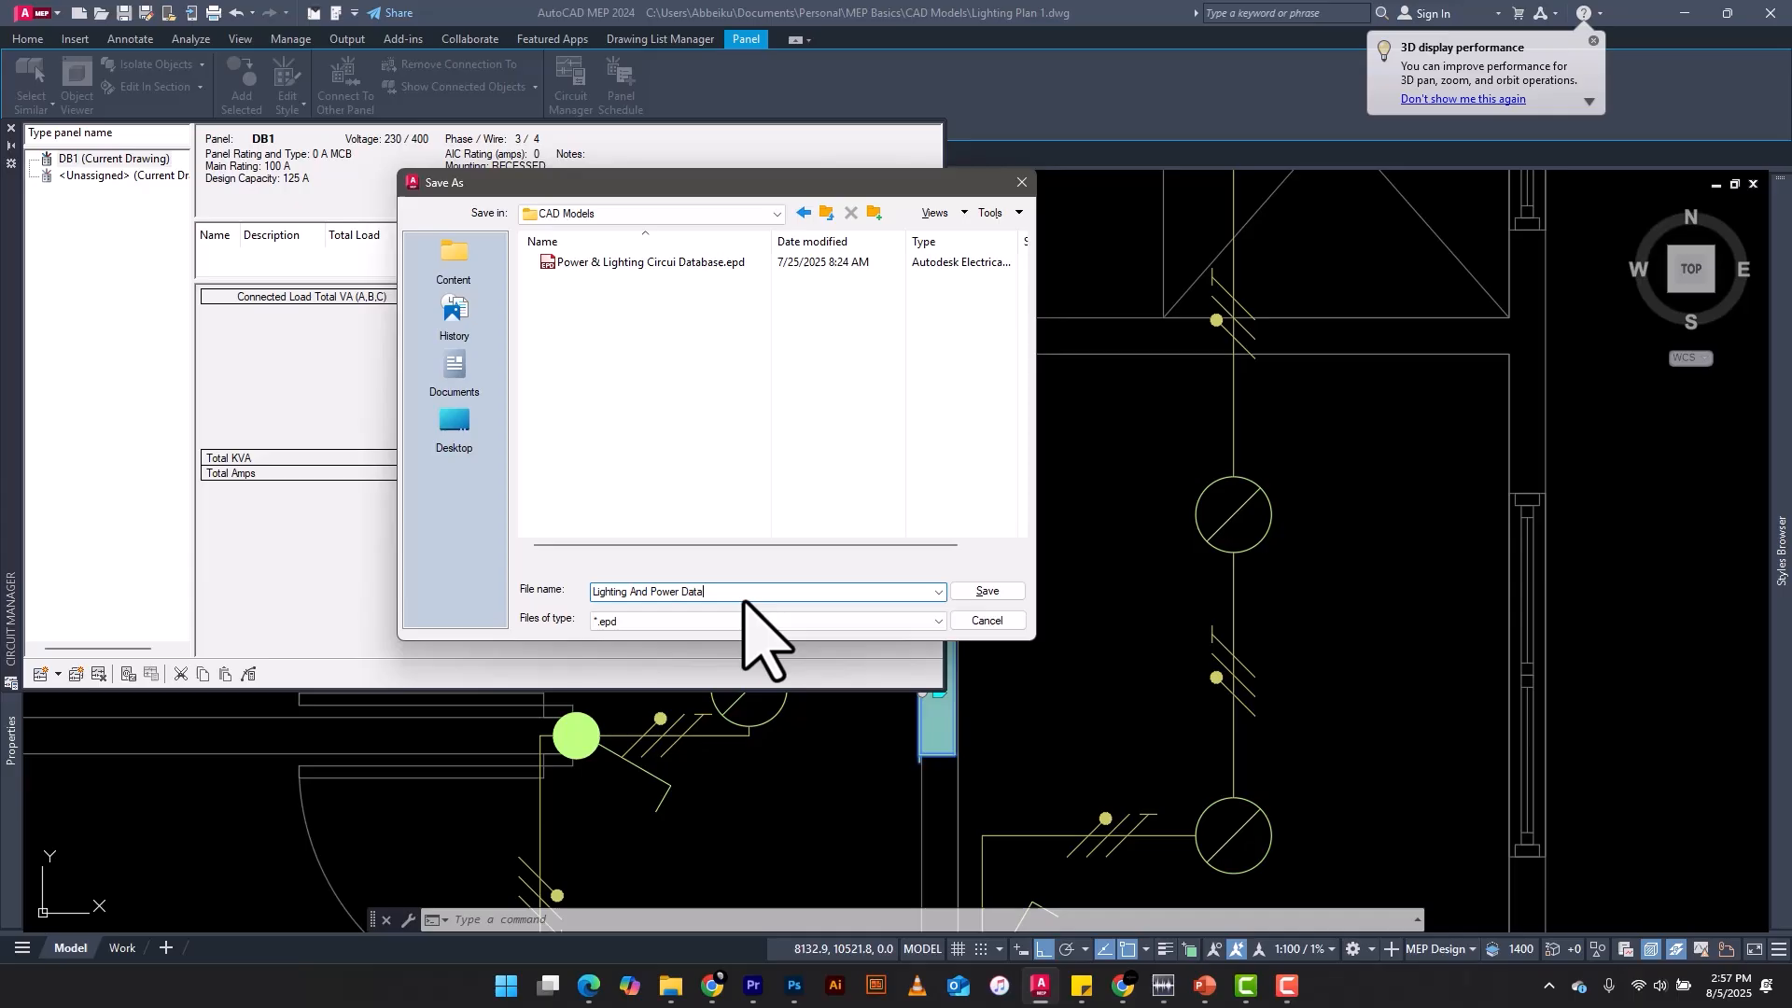
click(986, 592)
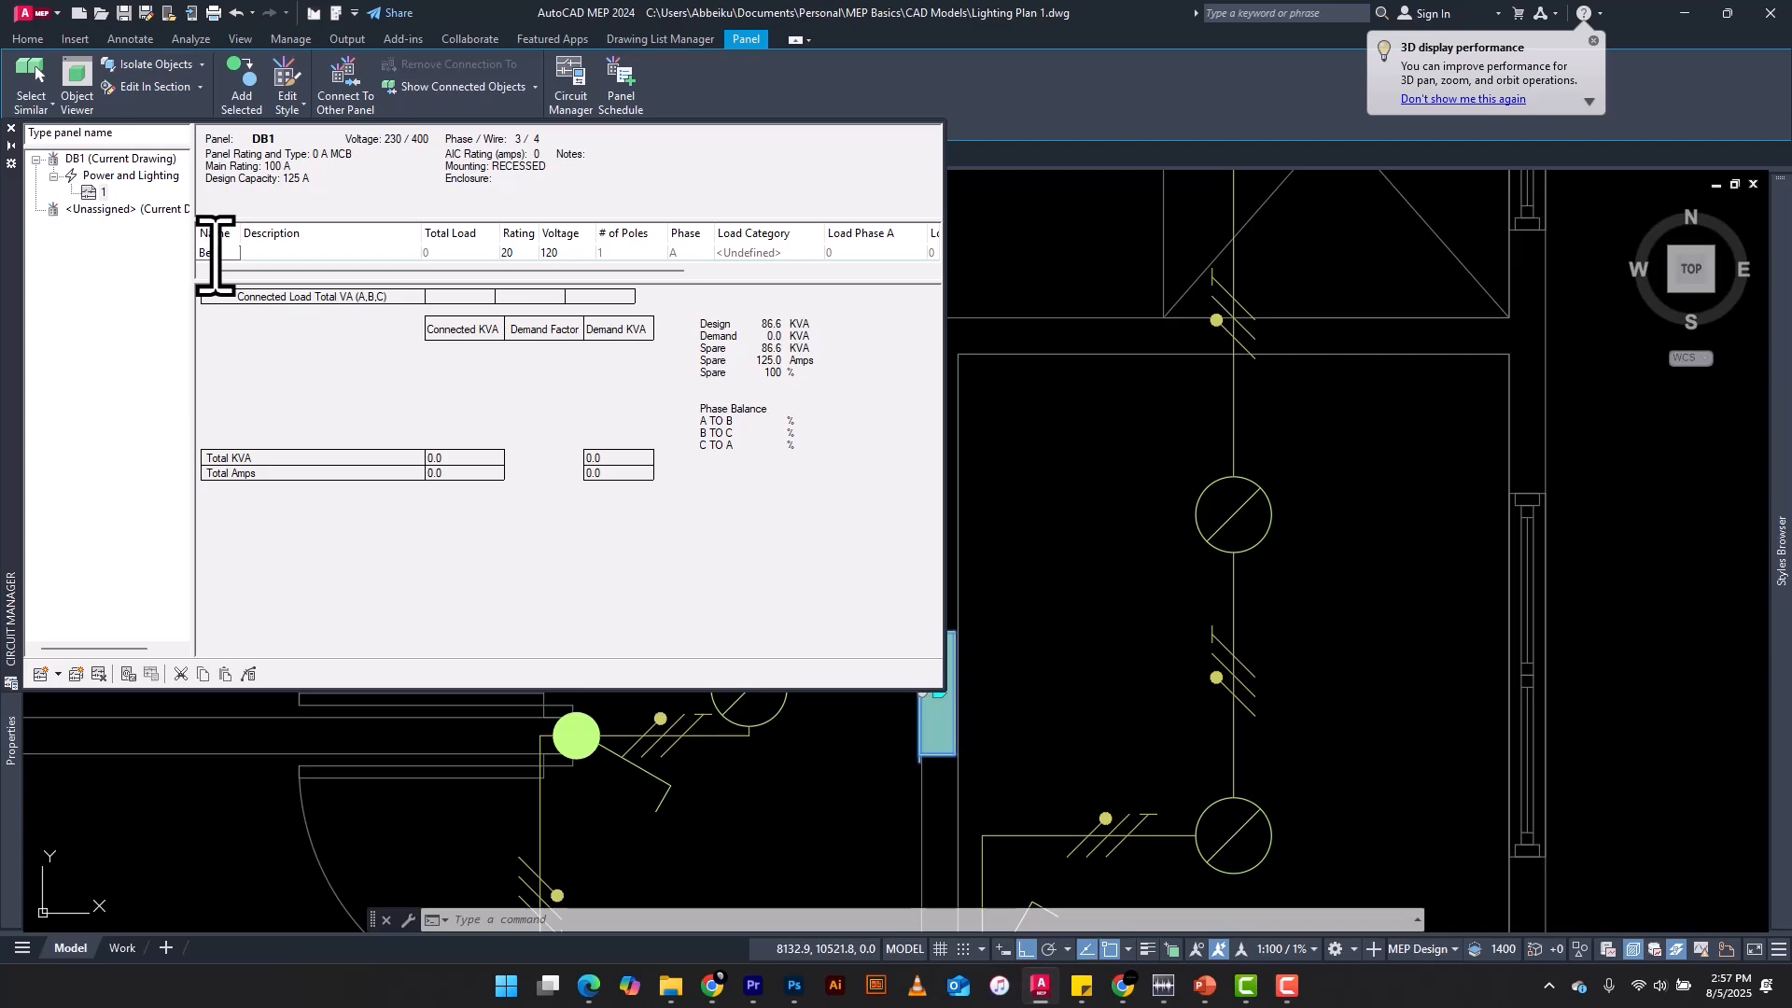
Step: Name the new circuit L1 and describe it as Bedroom 1 & 2 Lighting
text(om)
click(325, 280)
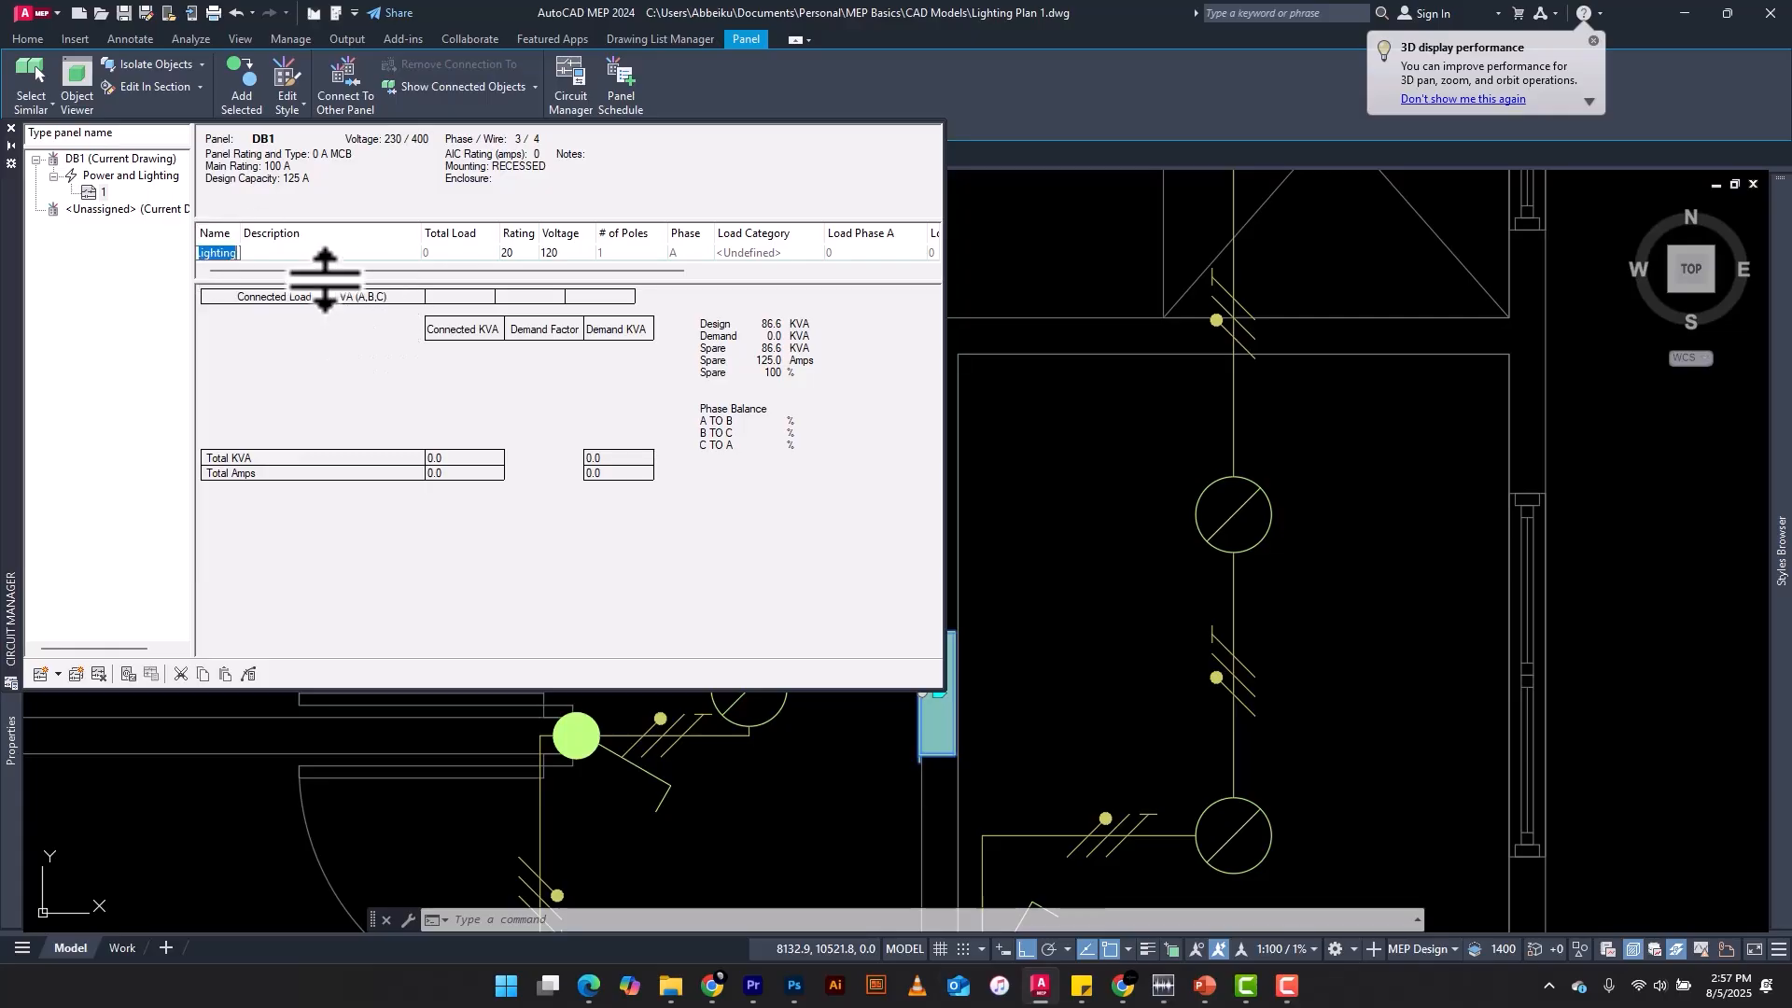
key(BackSpace)
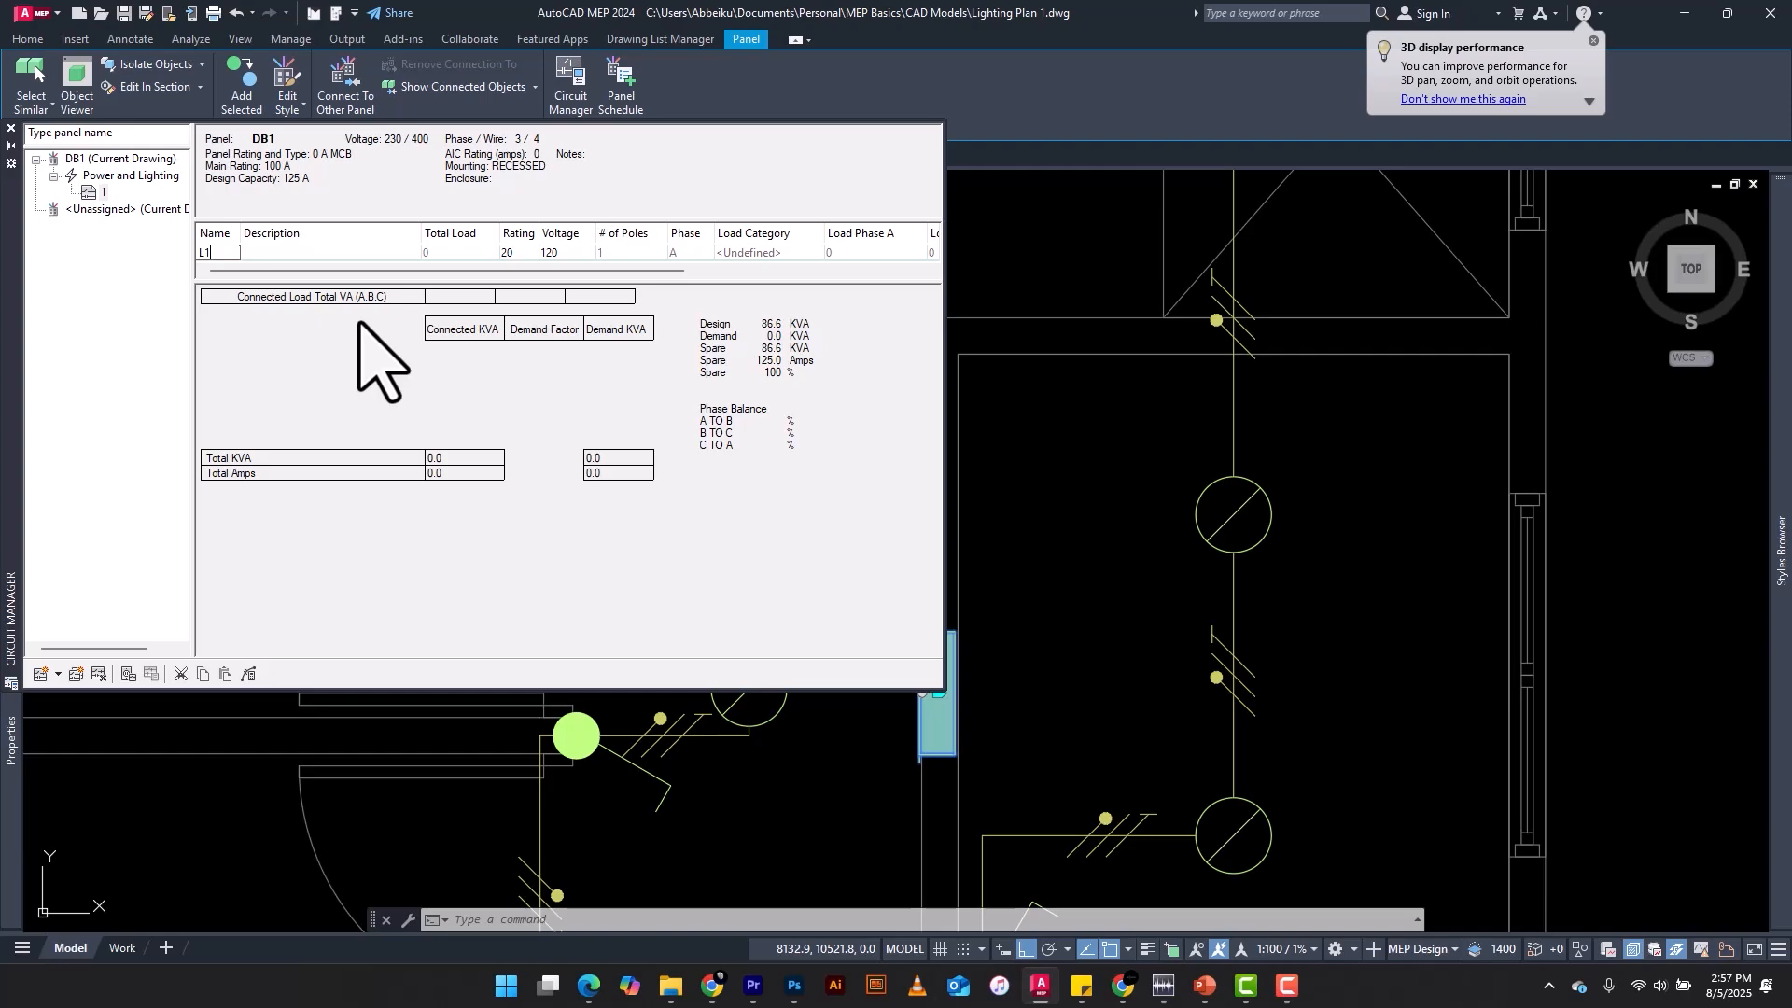
click(275, 254)
click(275, 254)
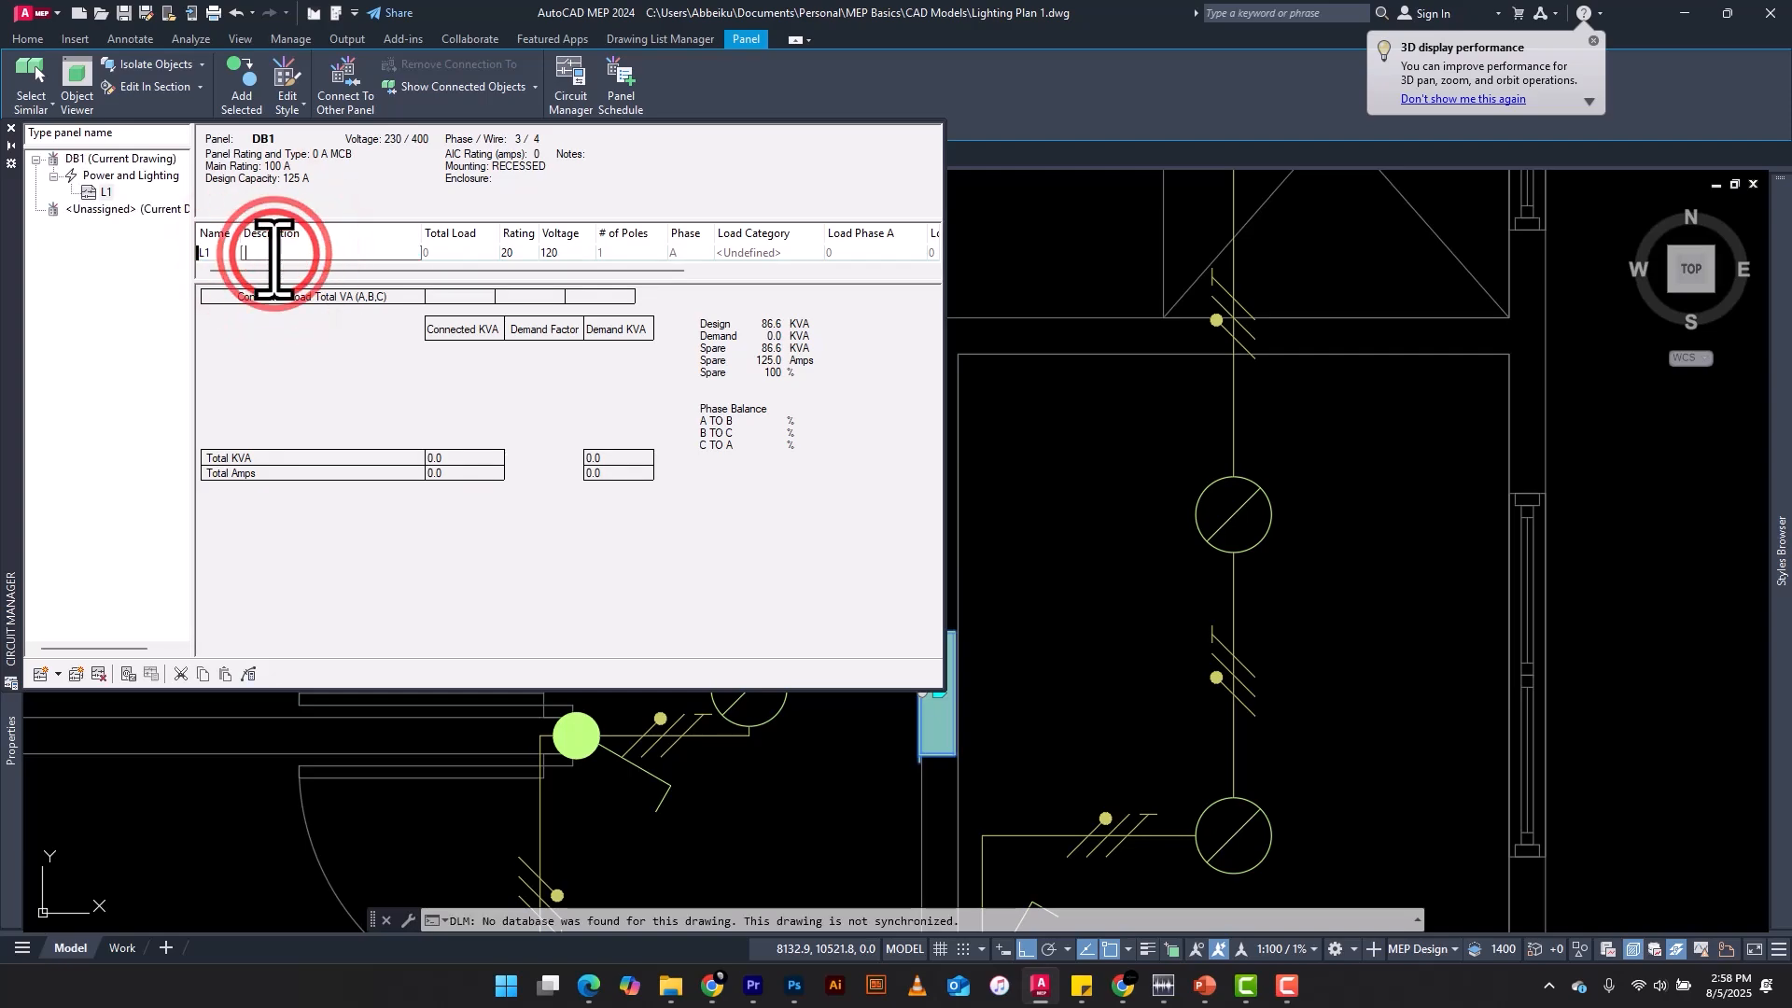
text(Bedroom 1 & 2 Lighting)
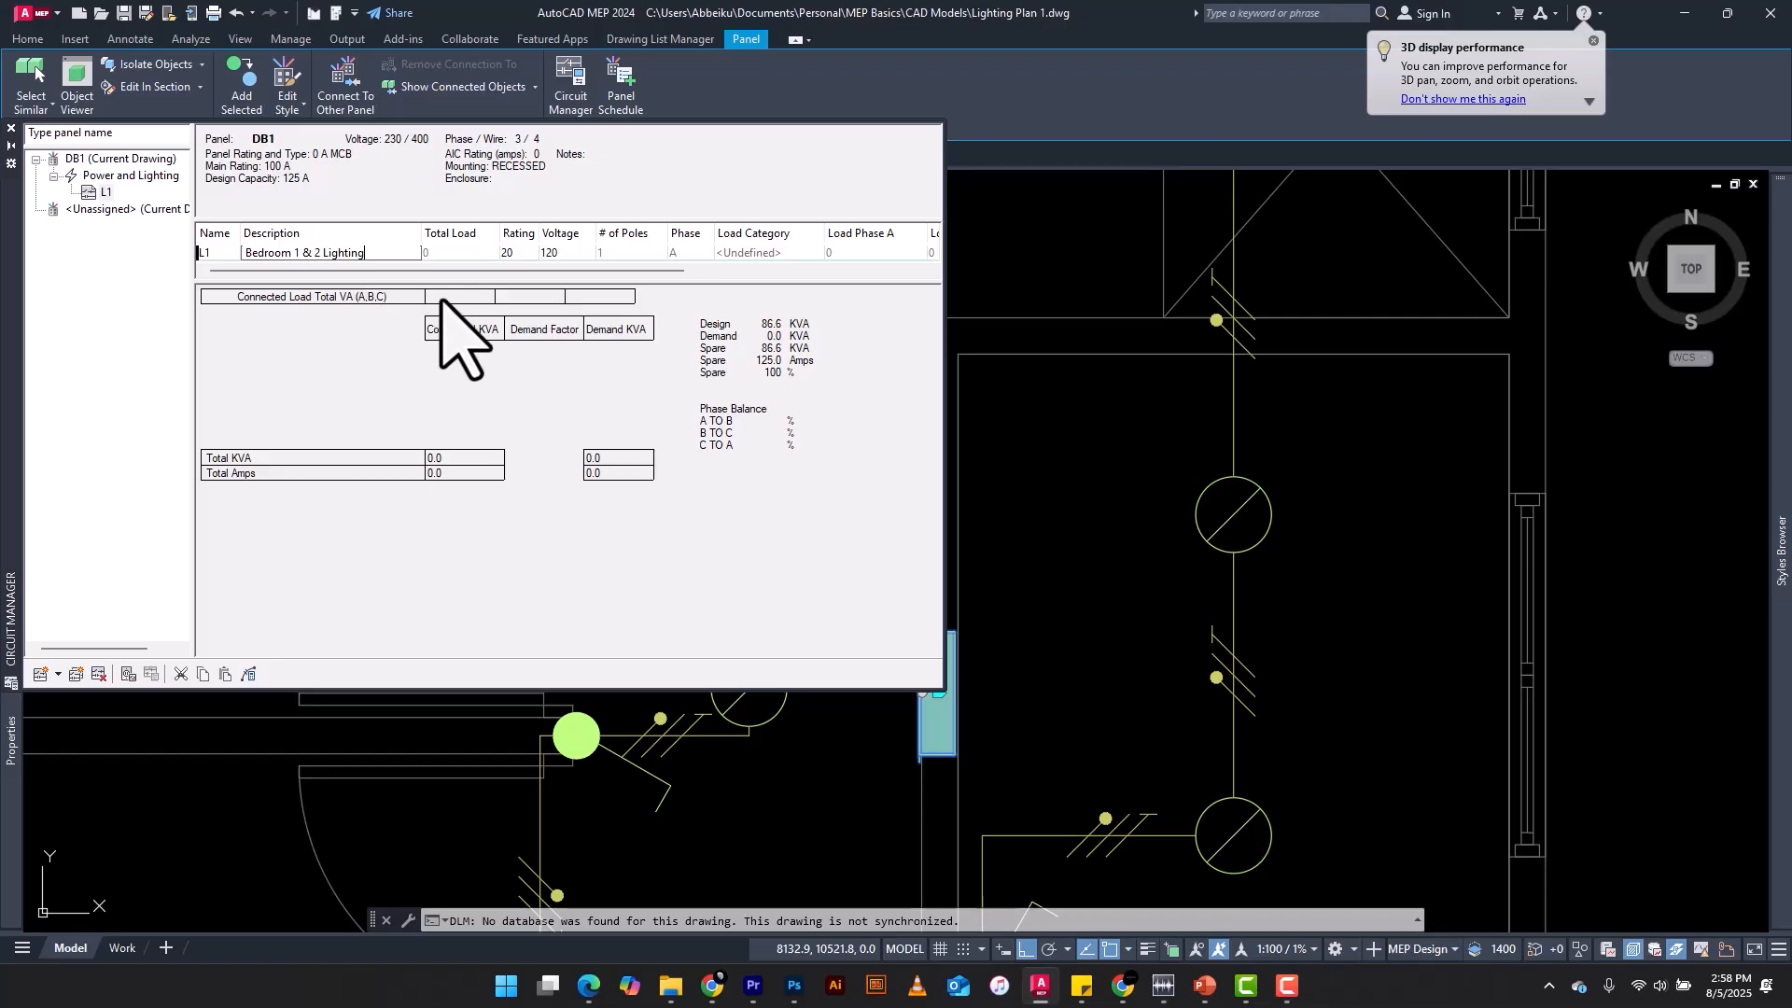
Step: Set circuit L1's rating to 10 and its voltage to 230
click(458, 253)
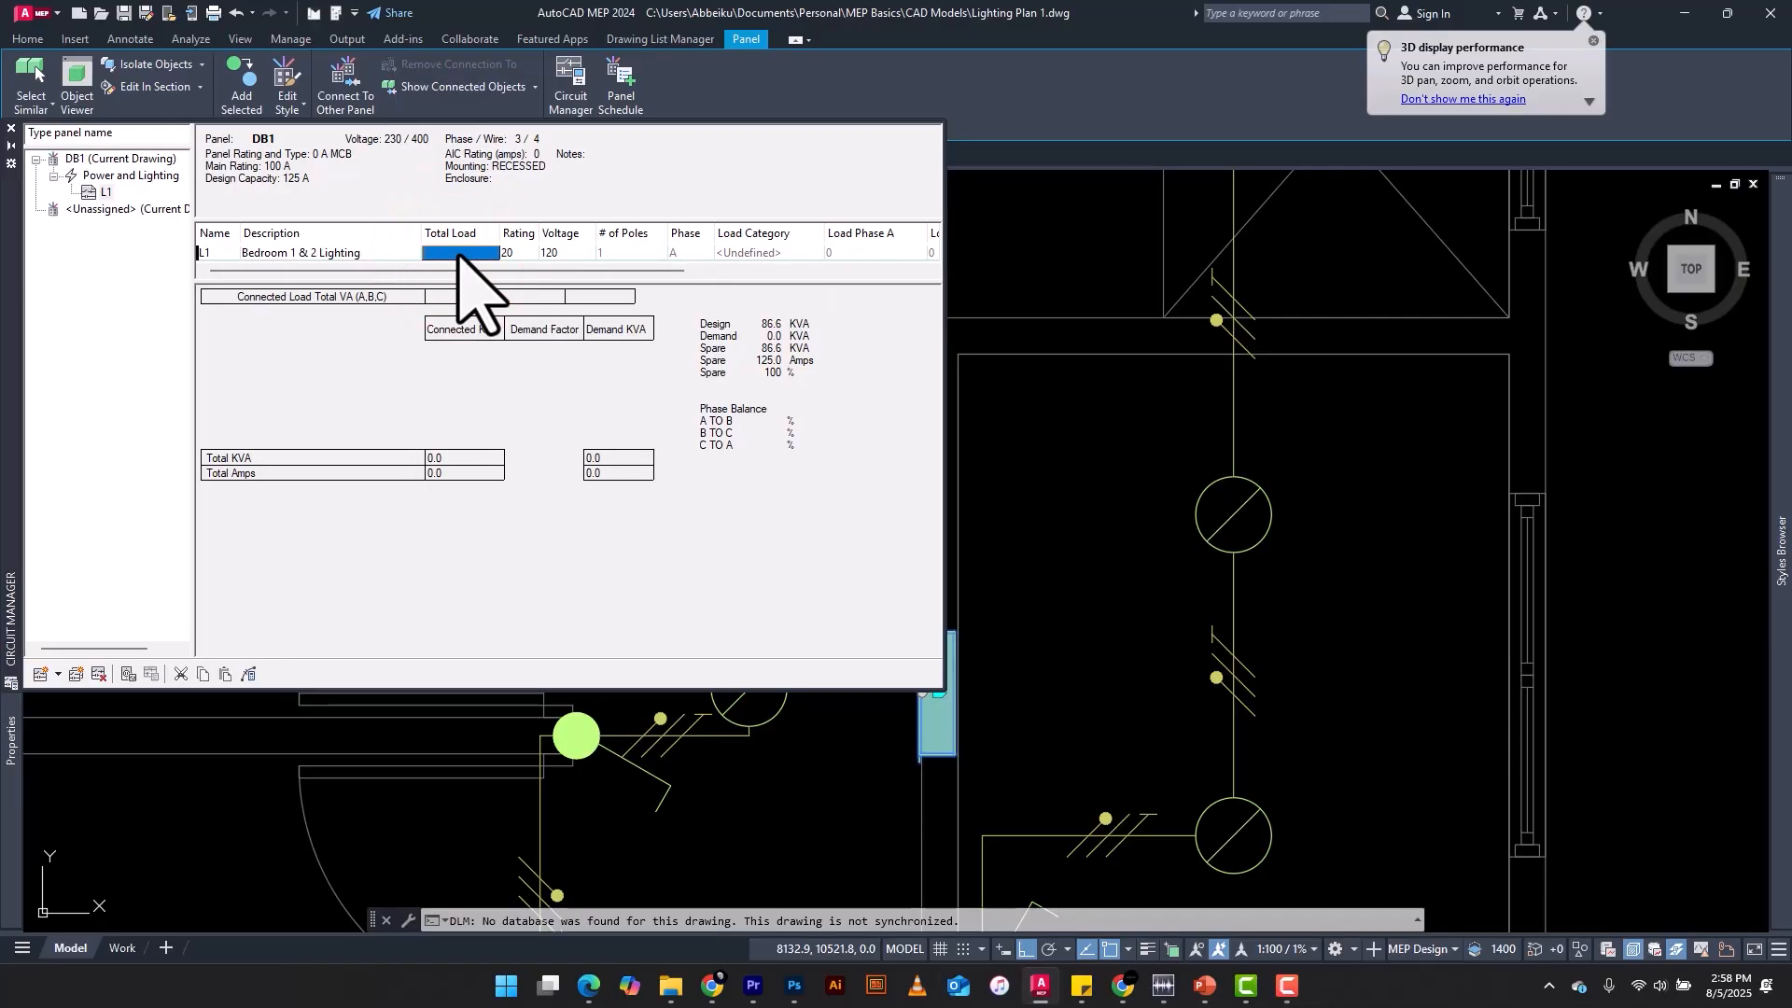
double_click(514, 252)
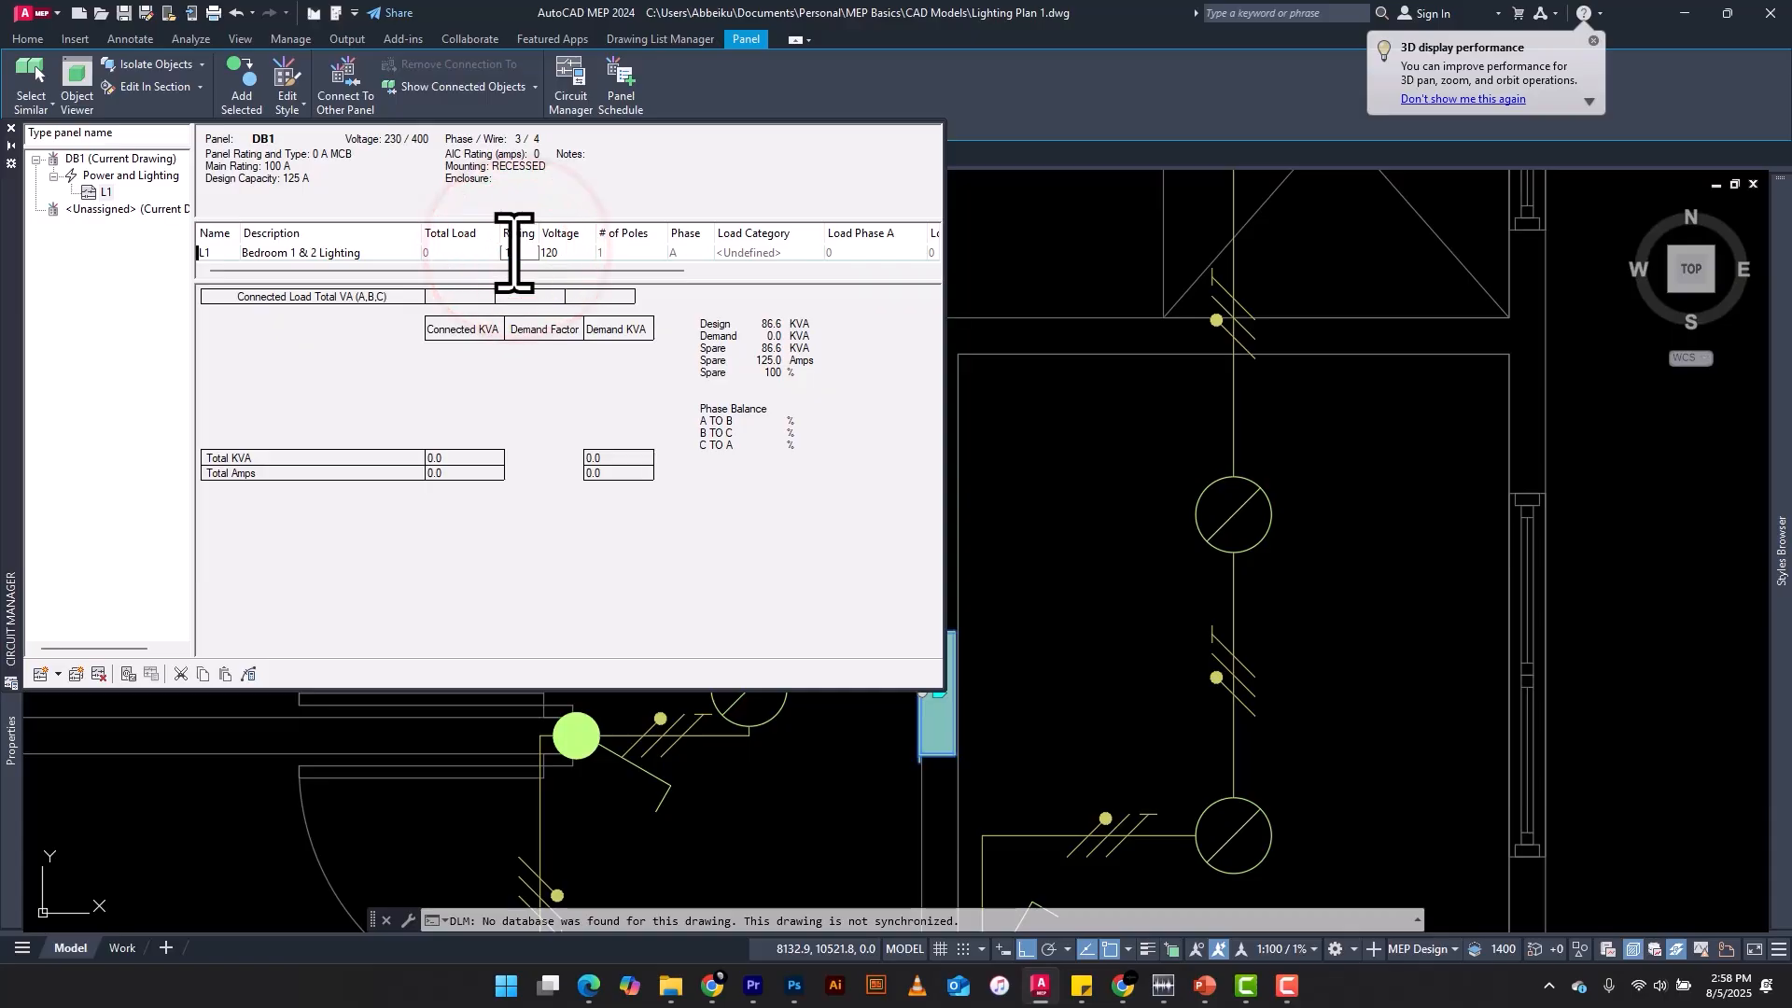
text(10)
double_click(560, 252)
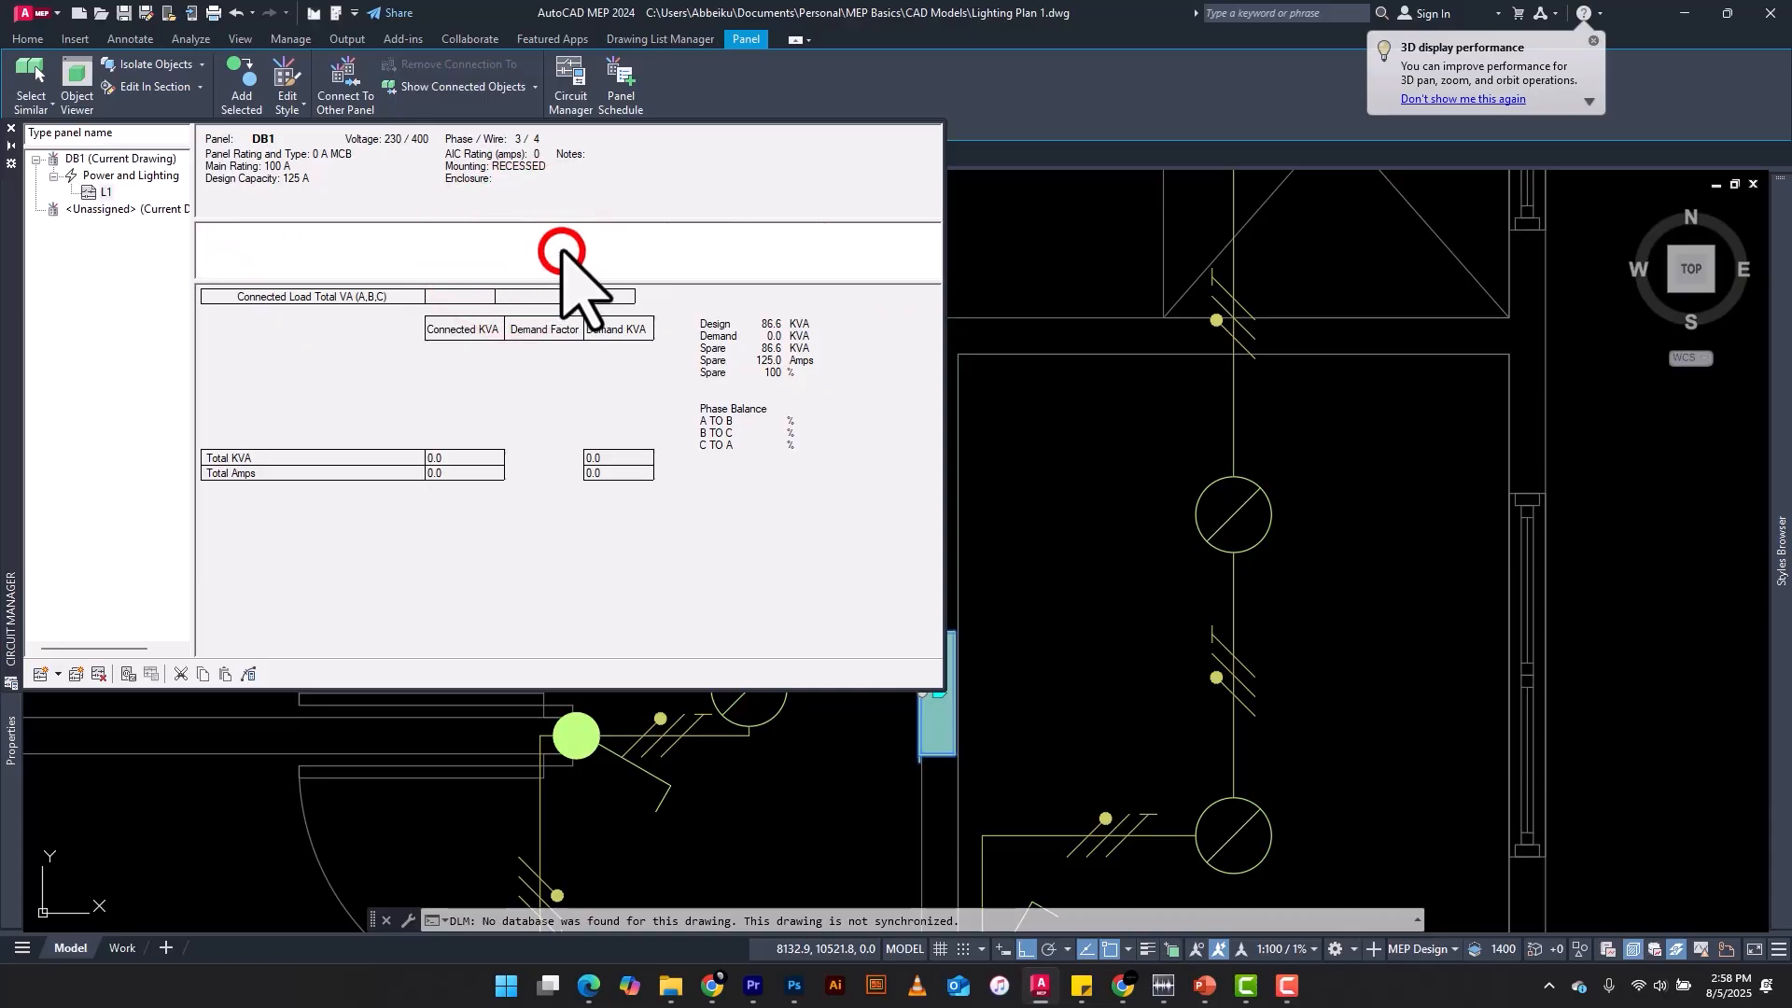
click(565, 289)
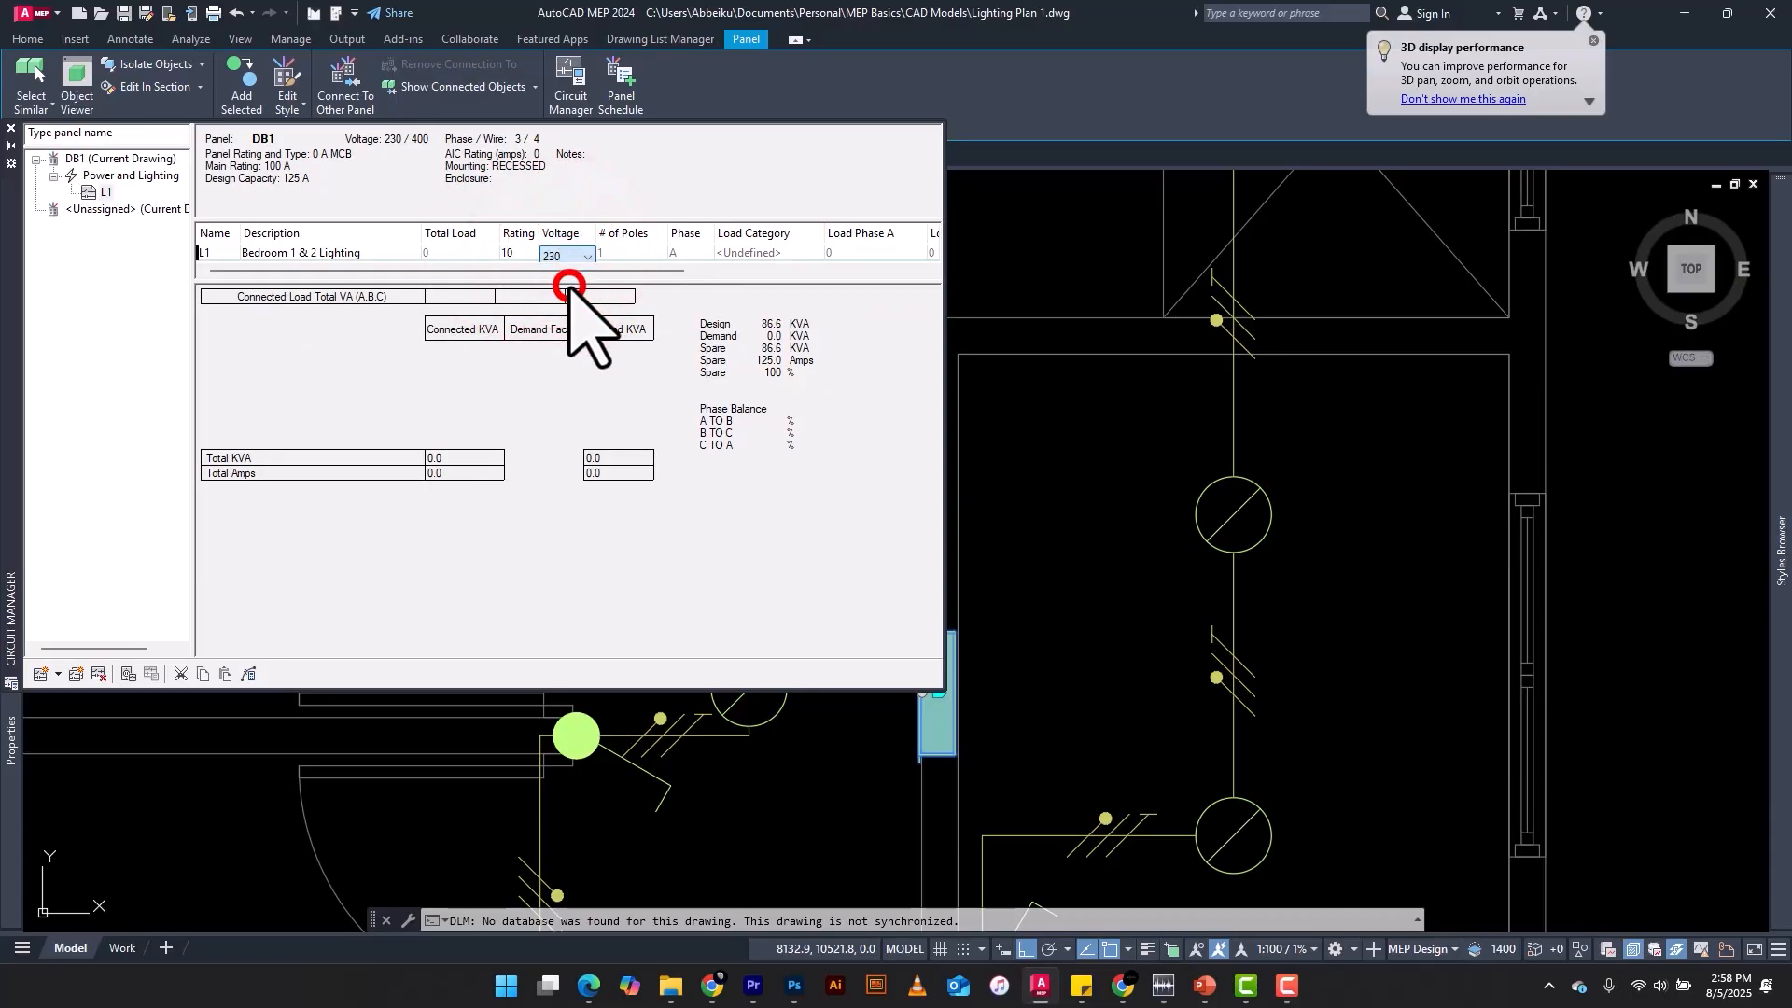
Step: Check circuit L1's pole, phase and load fields, and widen the Circuit Manager to show all circuit columns
double_click(629, 251)
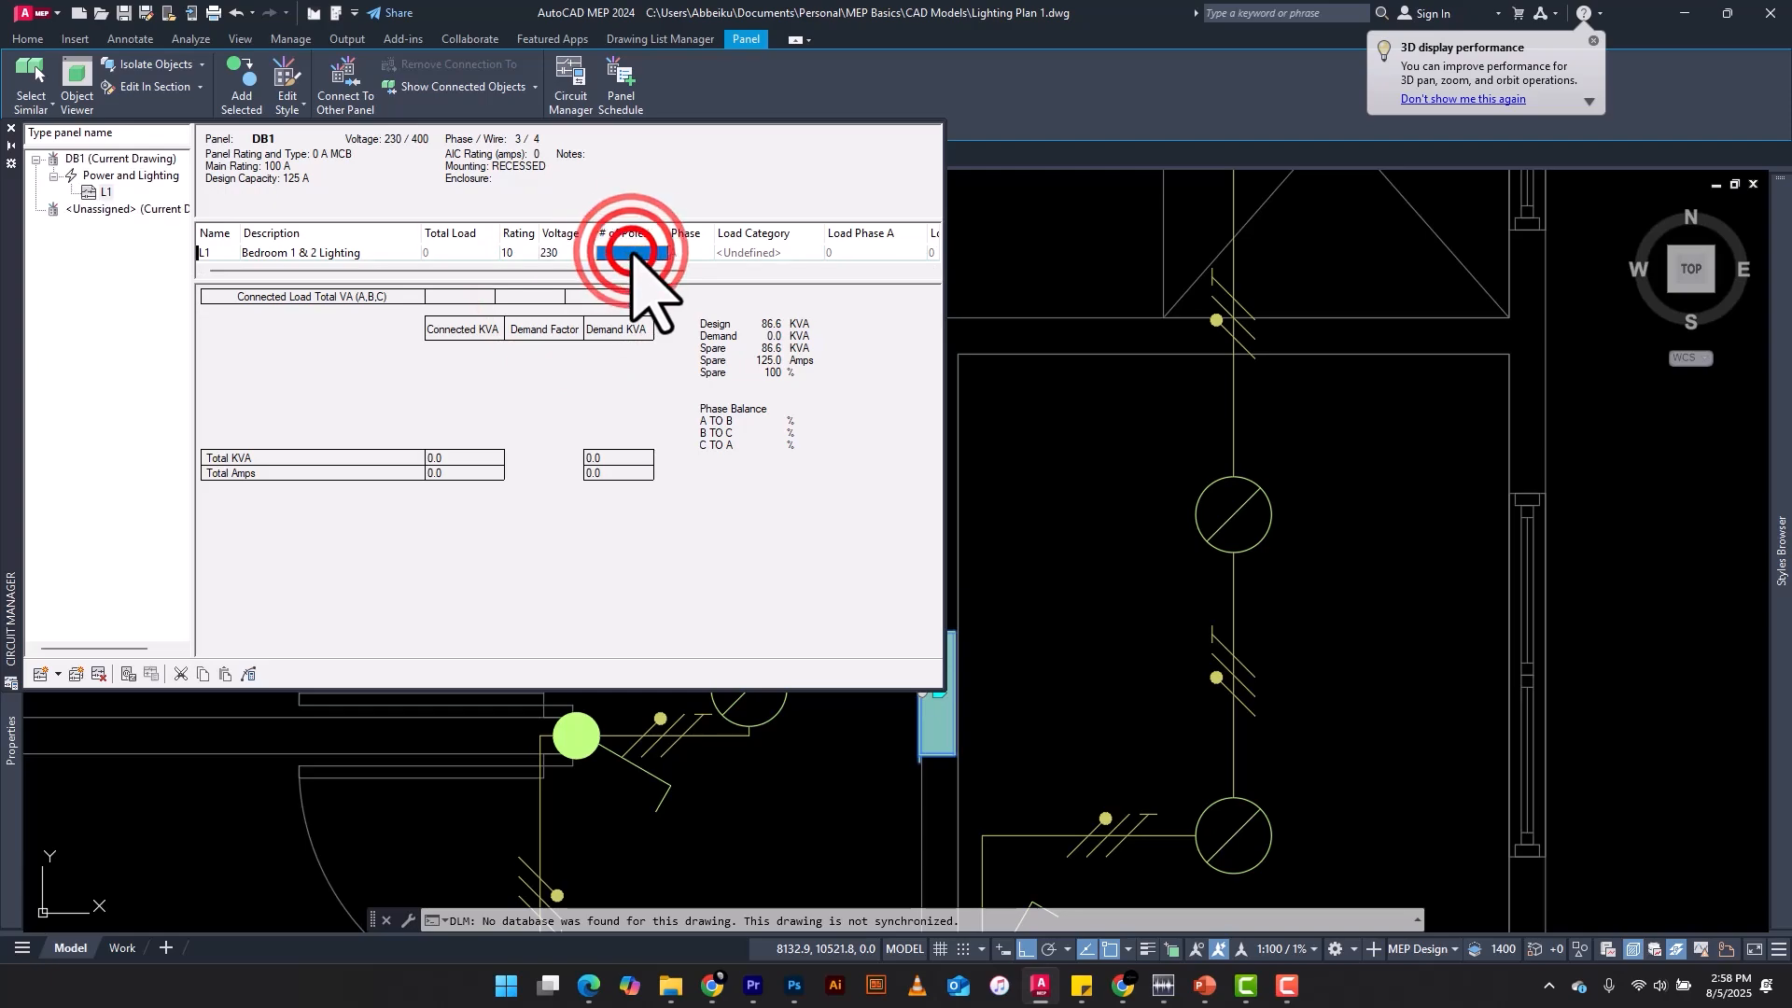
click(690, 252)
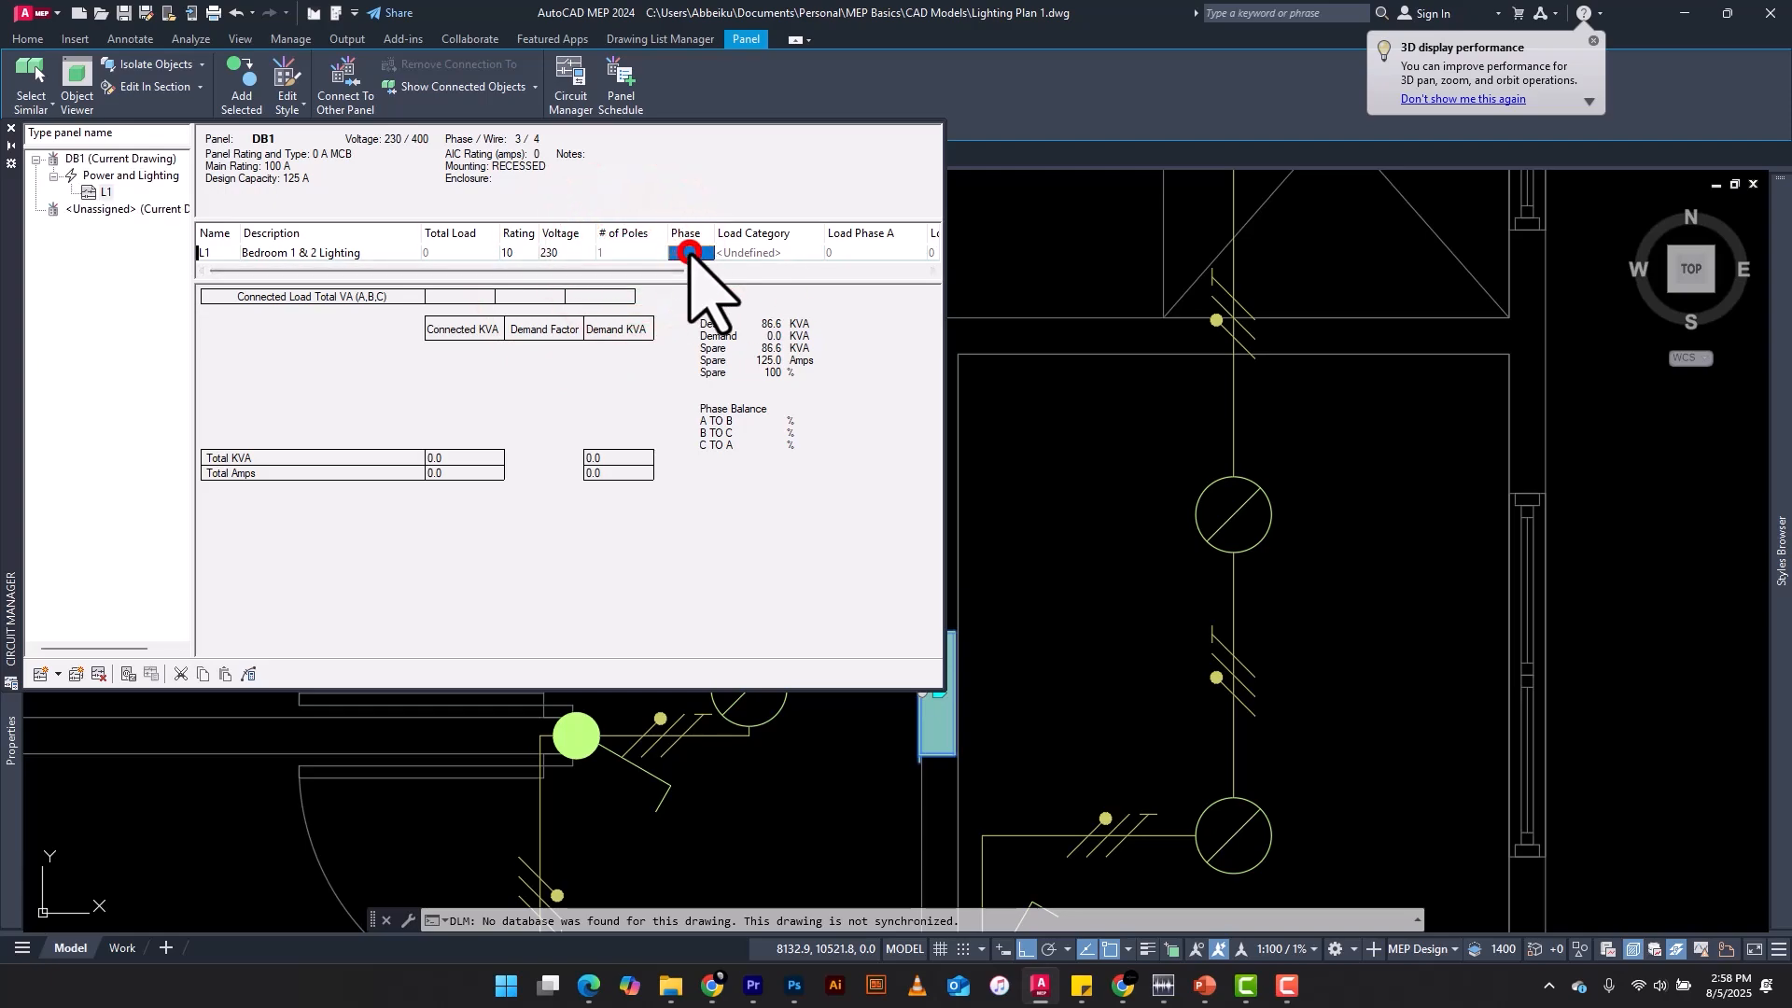
click(740, 252)
click(846, 250)
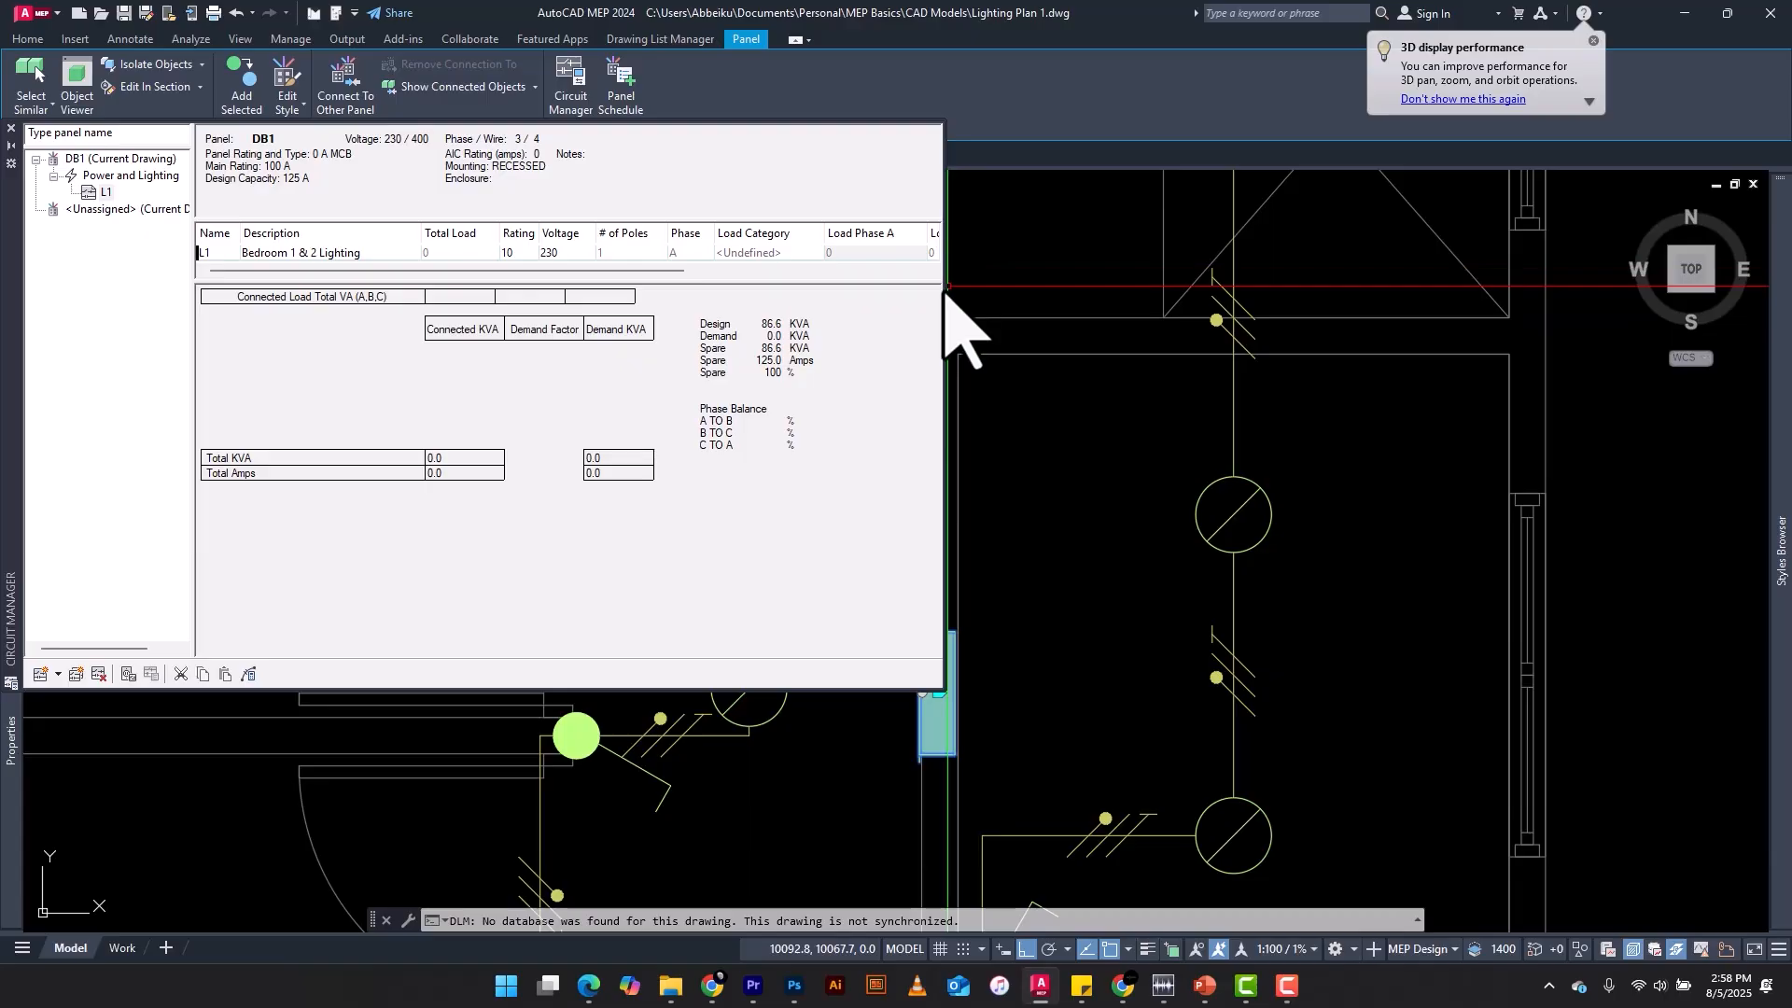
click(918, 310)
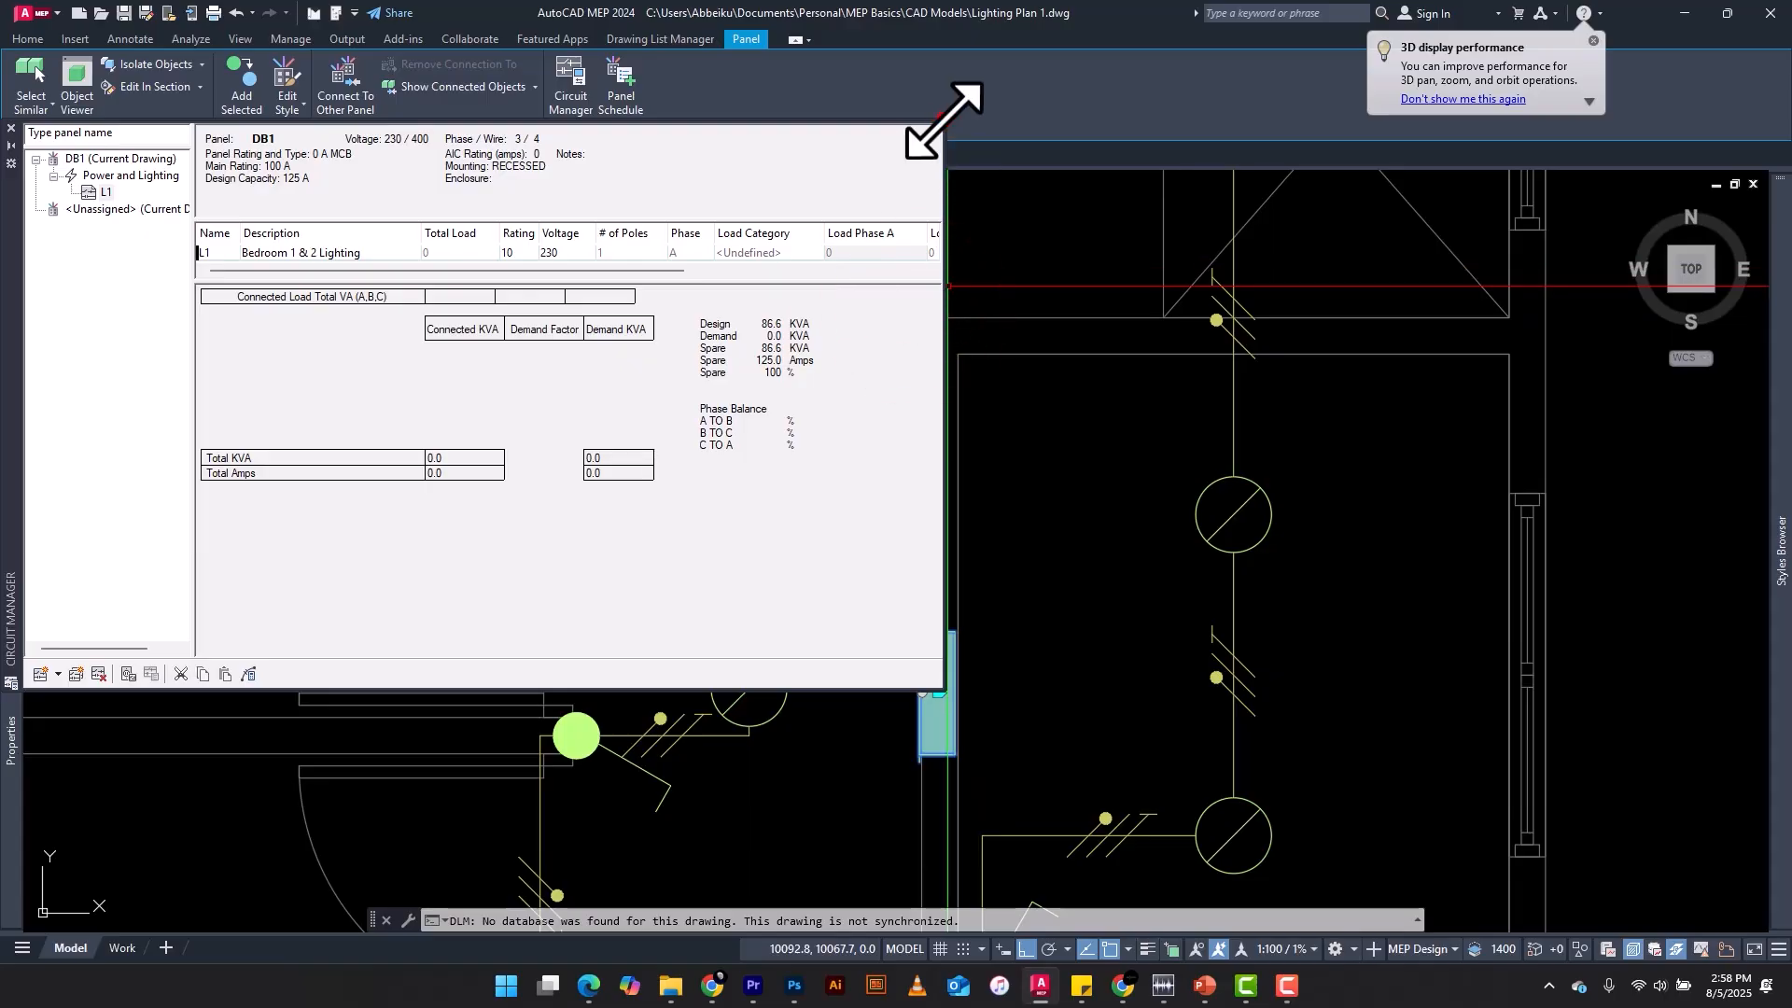
drag(942, 123, 1516, 192)
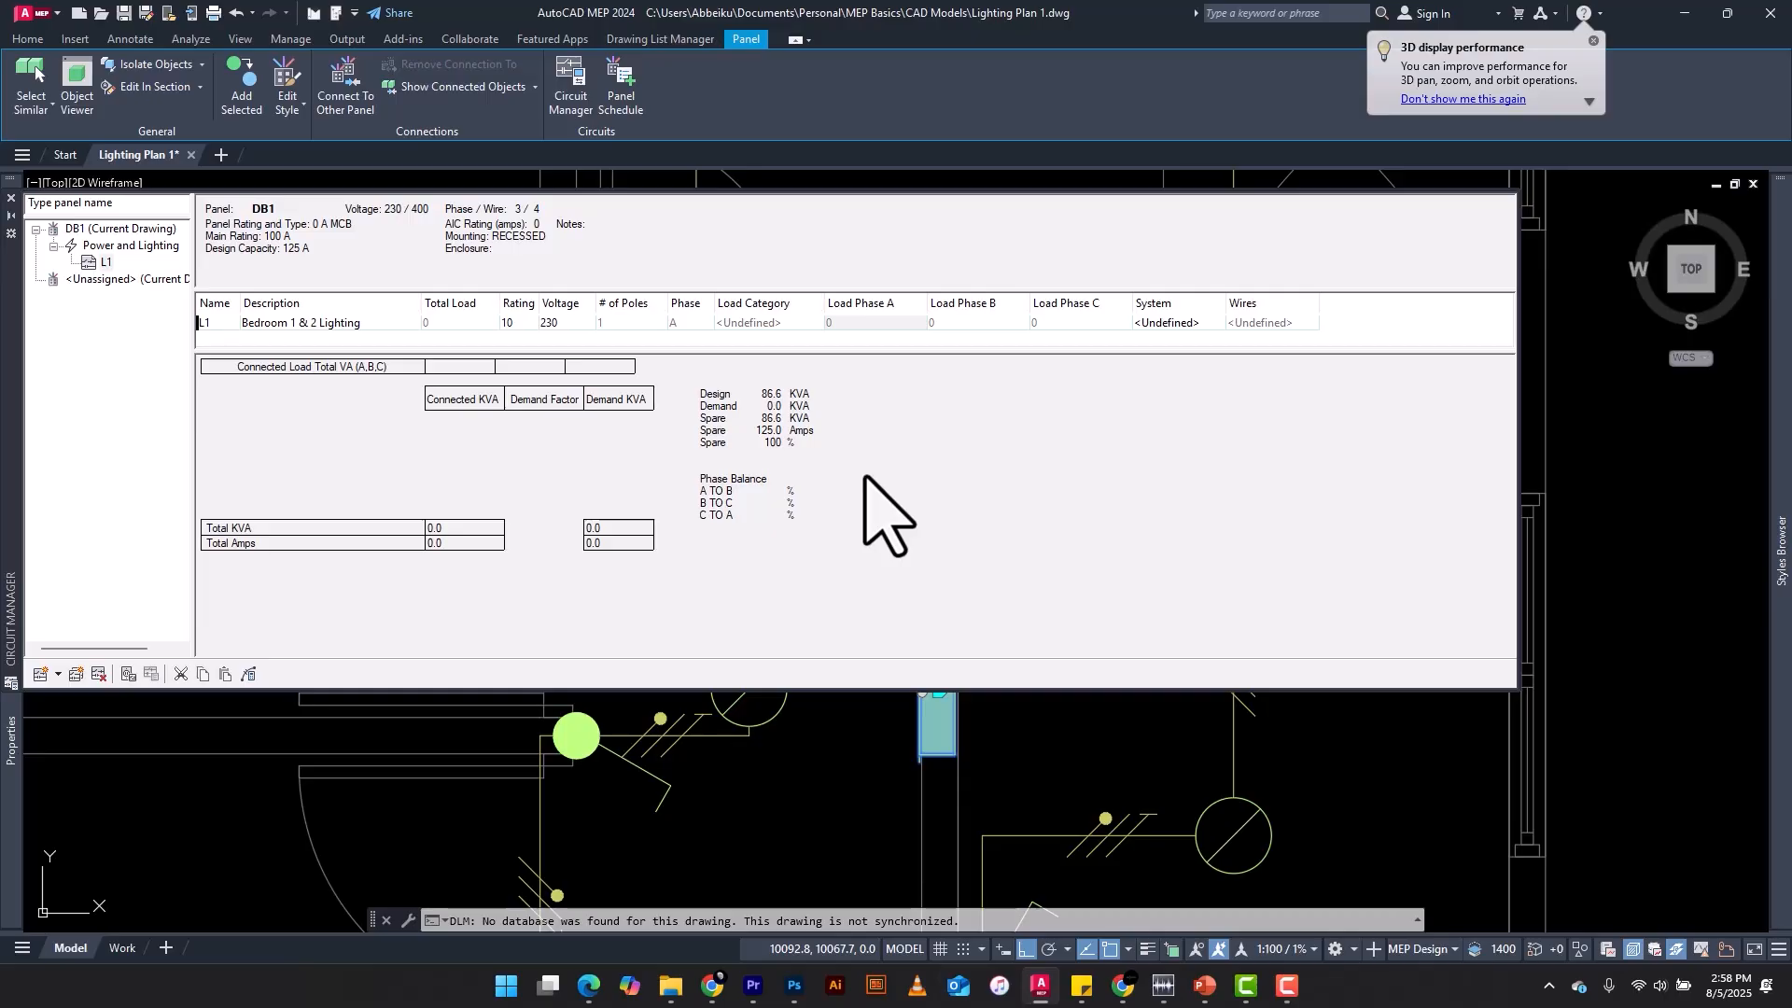
Step: Add a new circuit to DB1 named L2 and describe it as Living Area & Porch Lighting
right_click(103, 263)
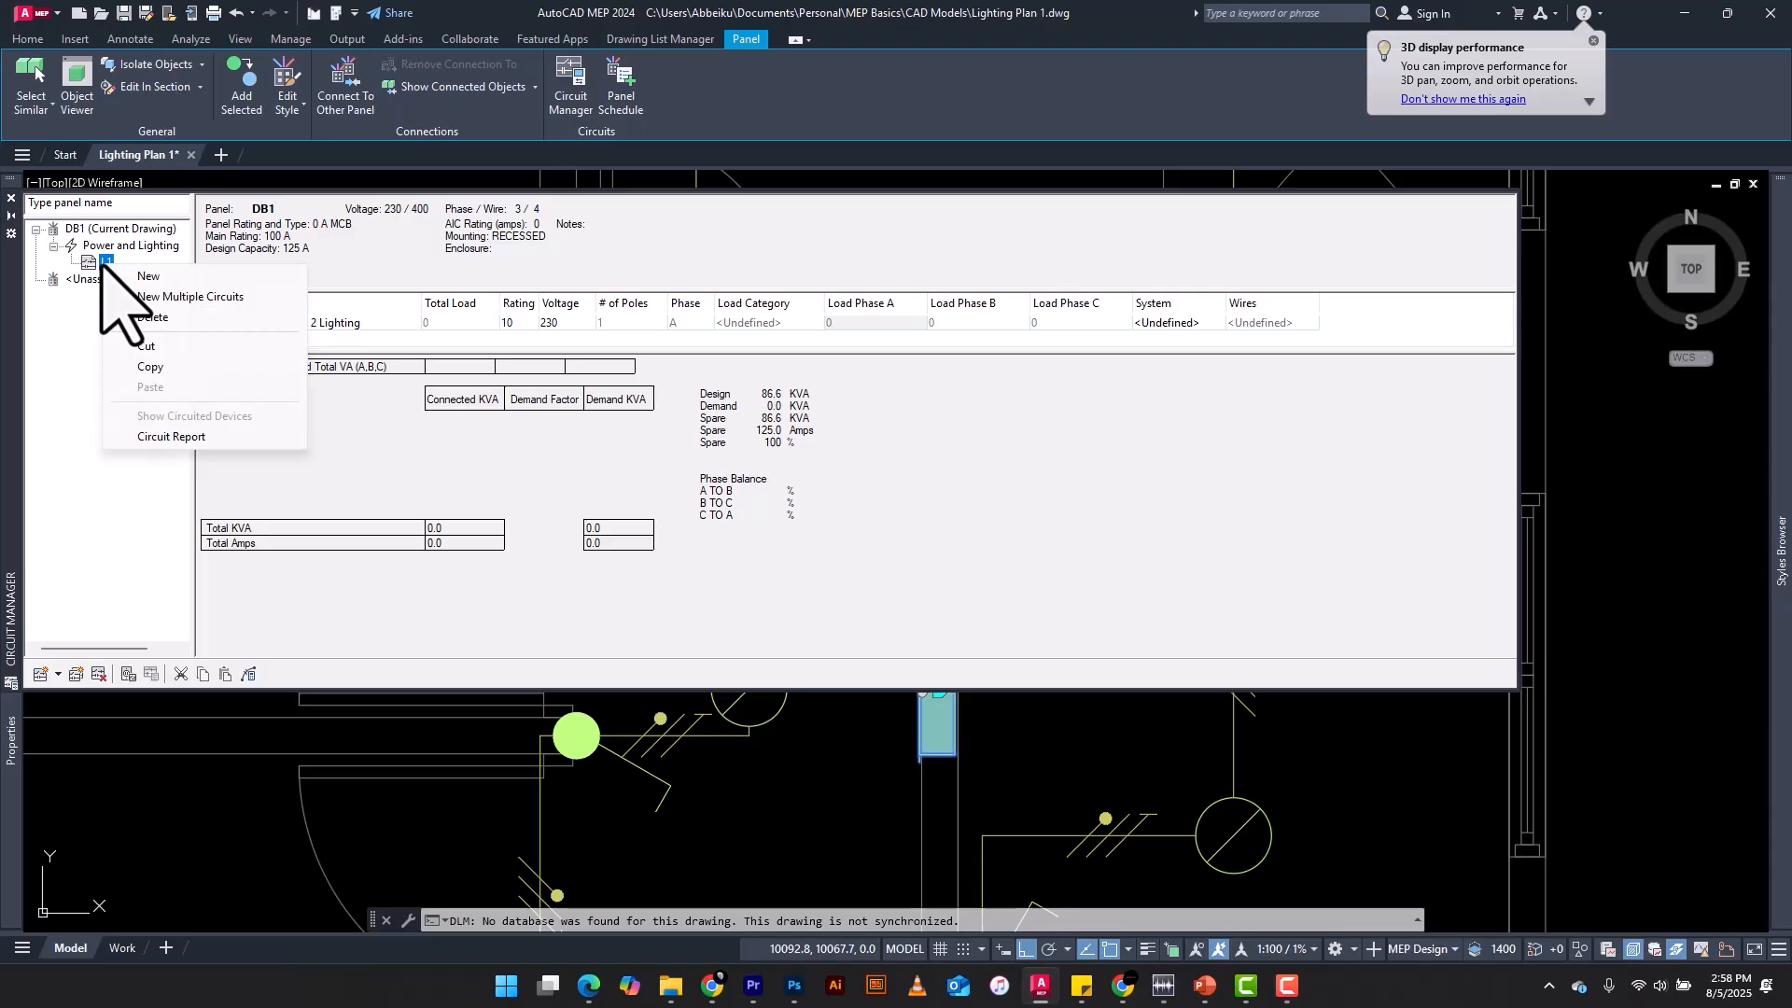
click(149, 275)
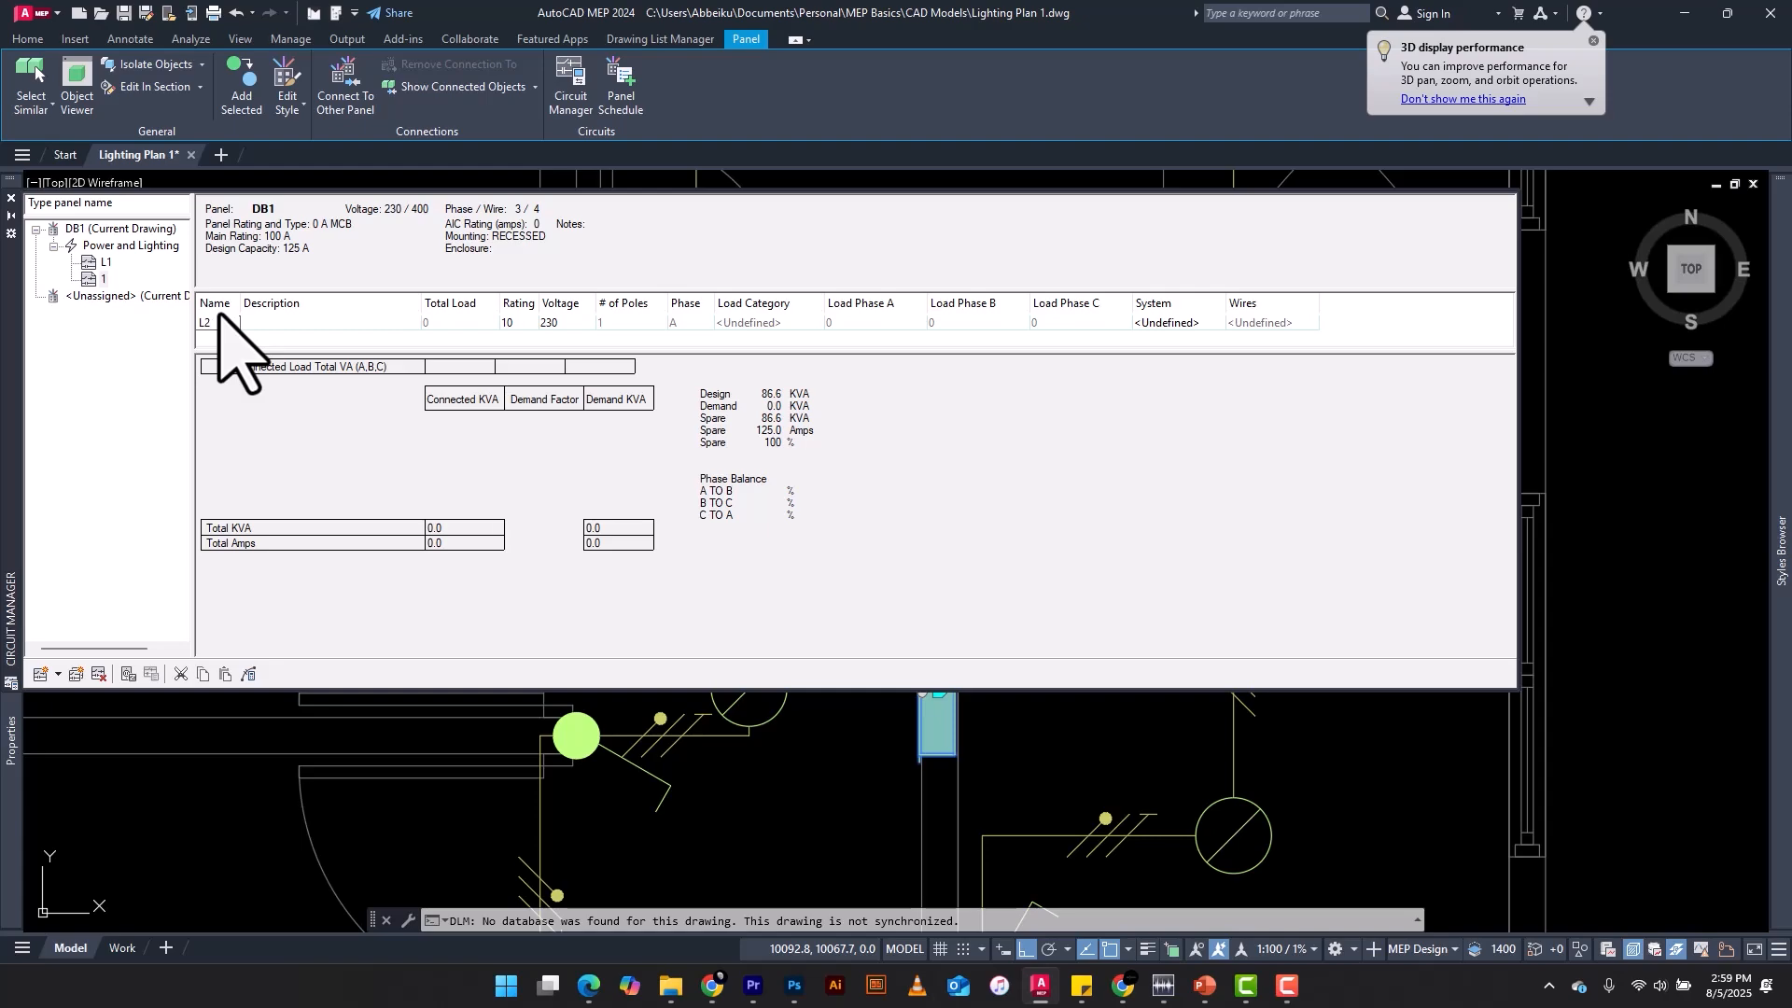
click(304, 319)
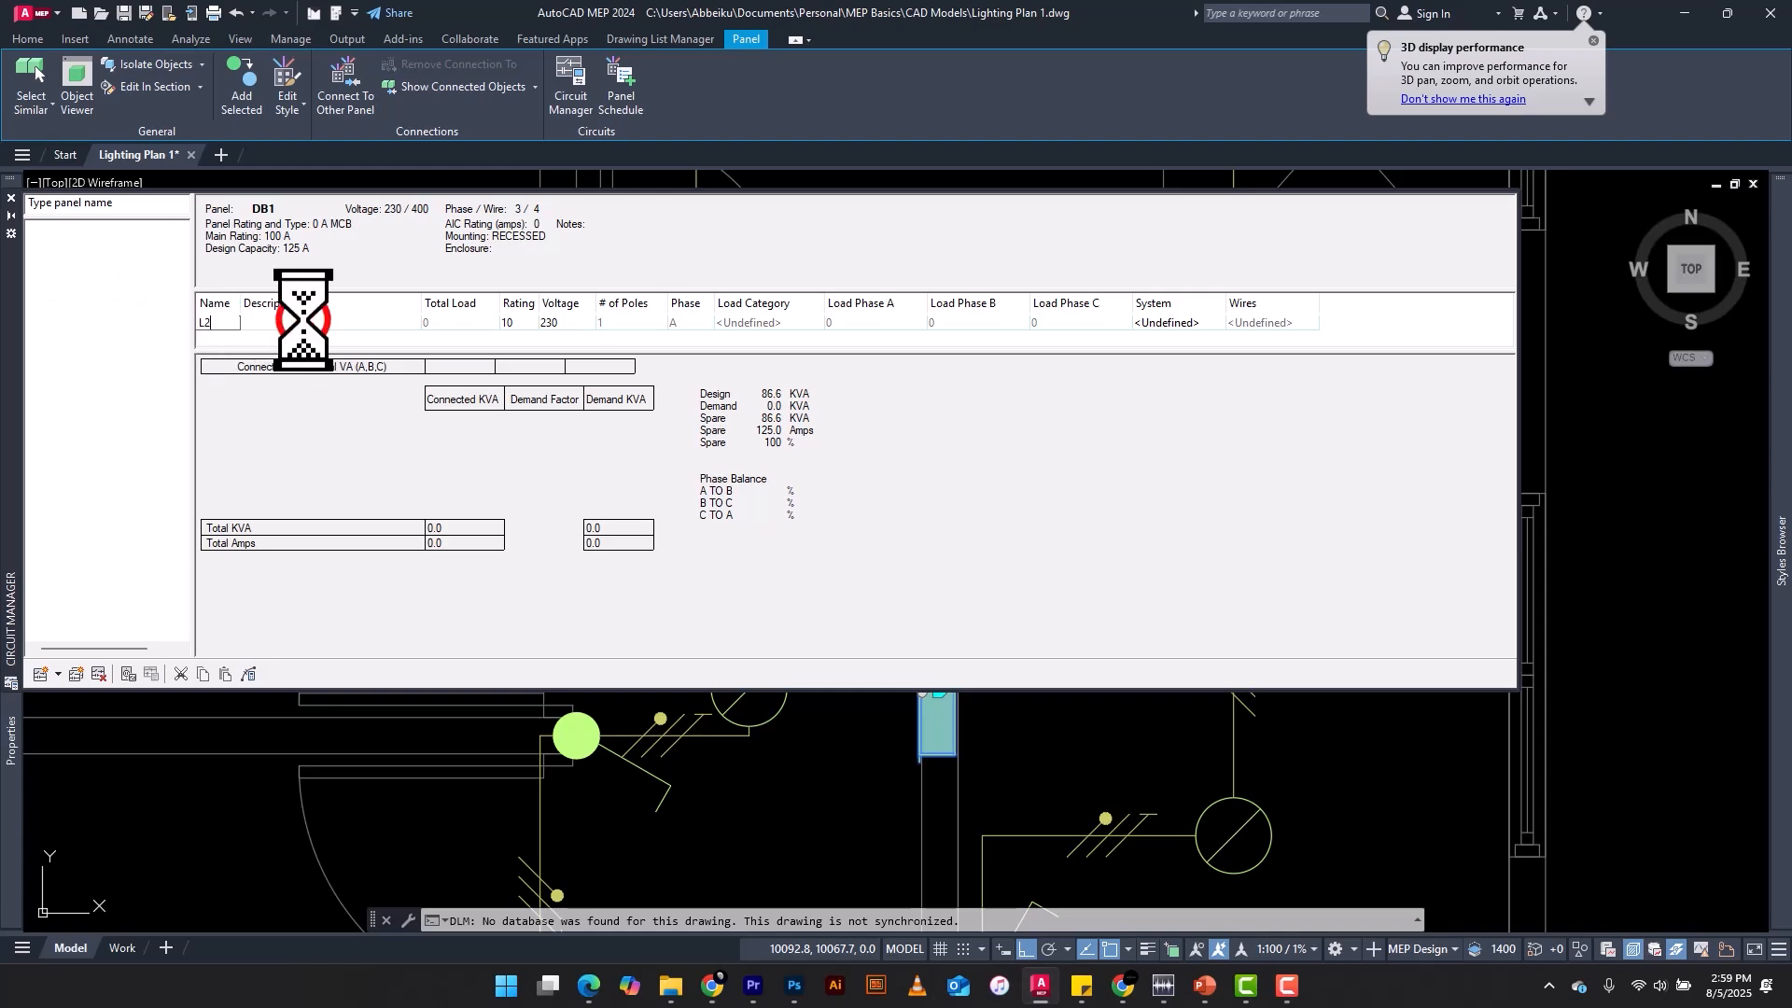
click(295, 321)
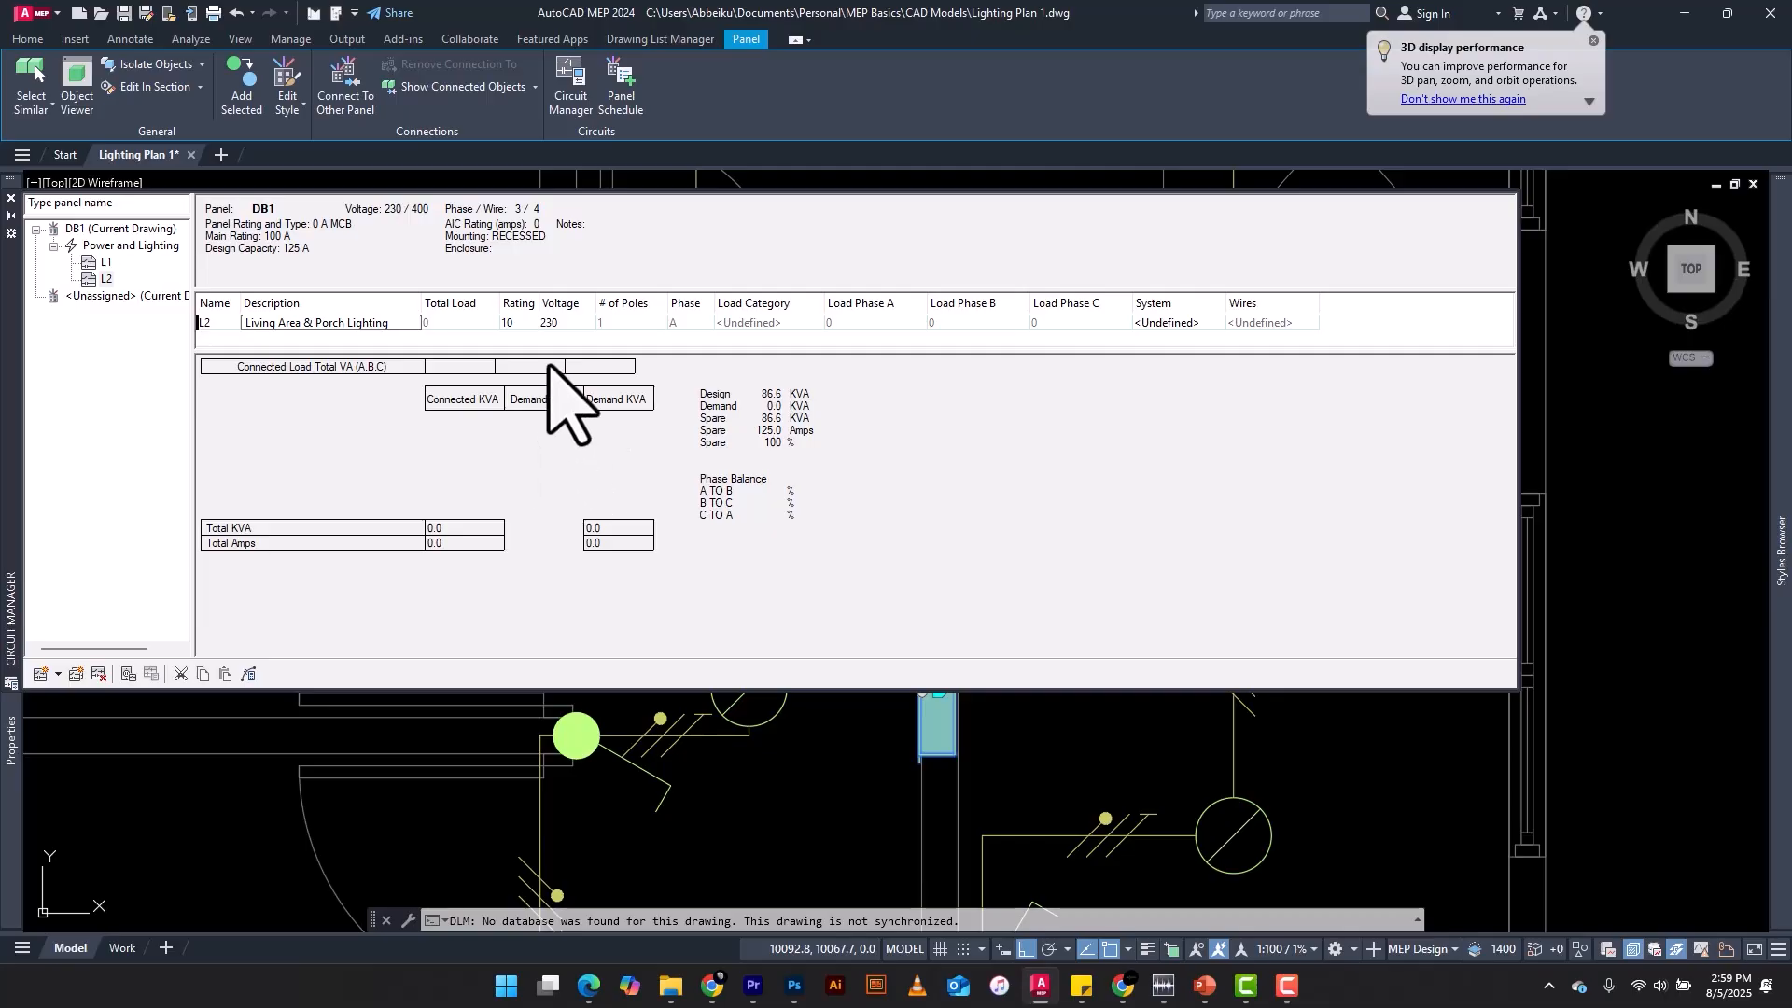
Step: Check circuit L2's rating, voltage and pole fields, and set its system to 230V Lighting
click(517, 322)
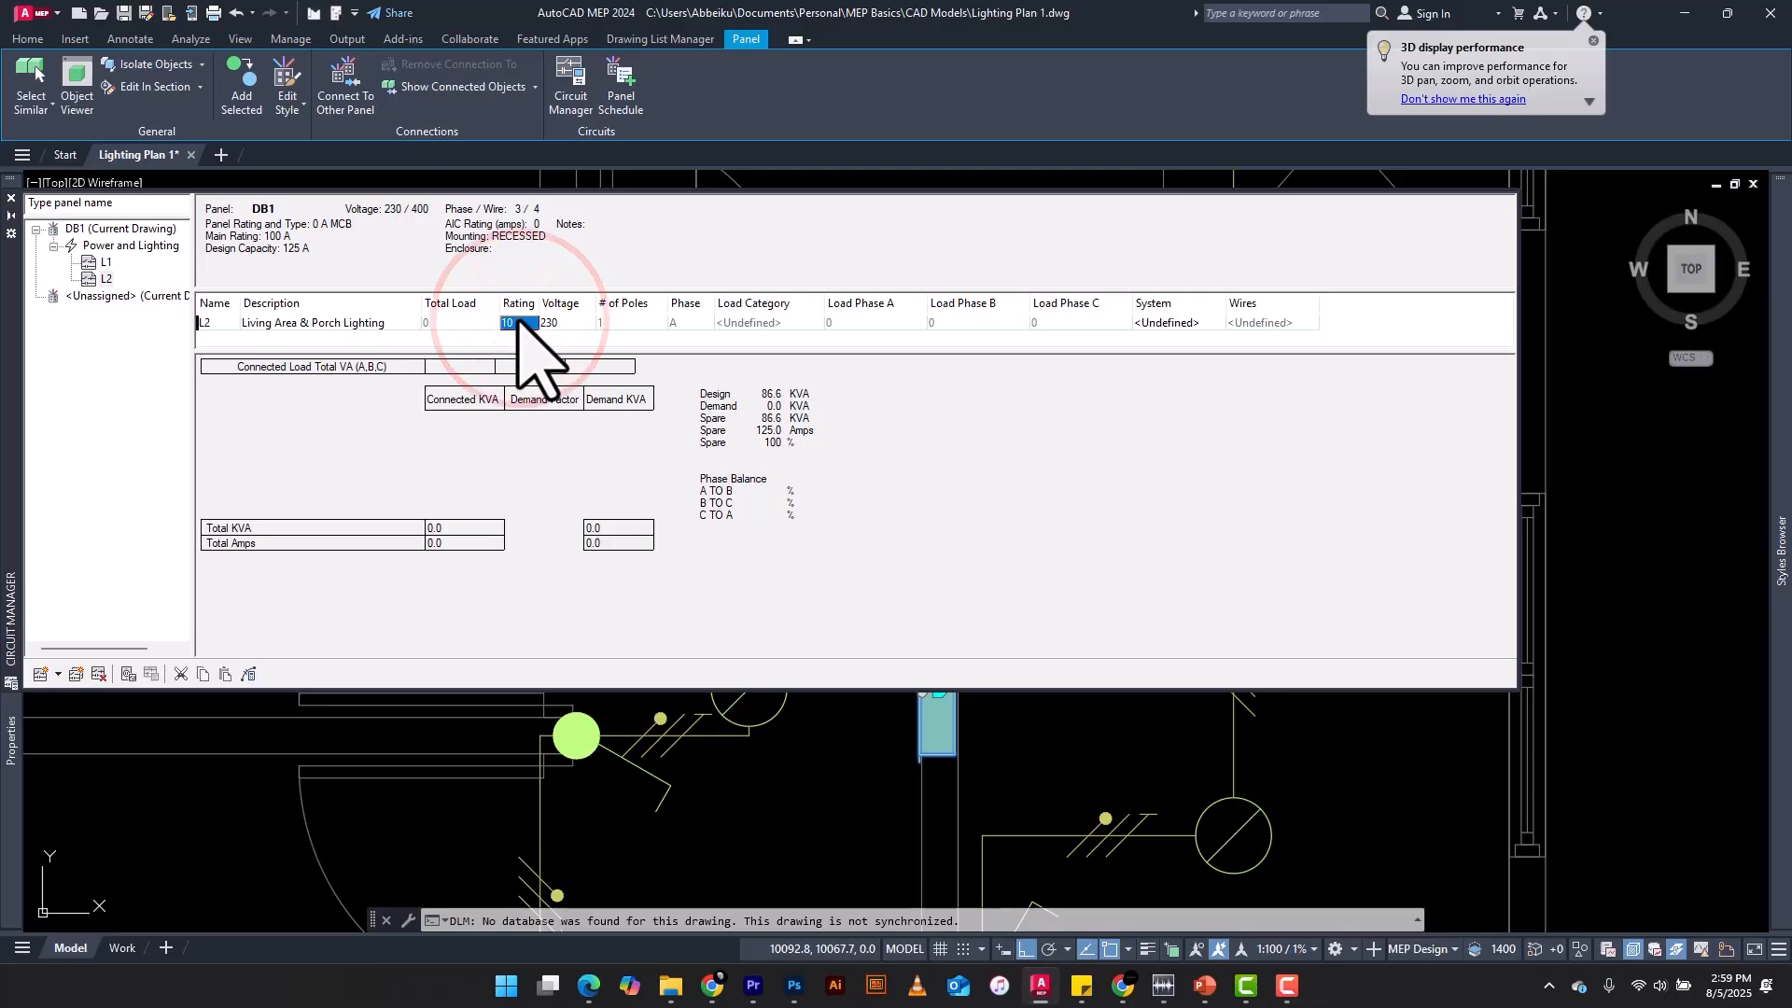
click(566, 322)
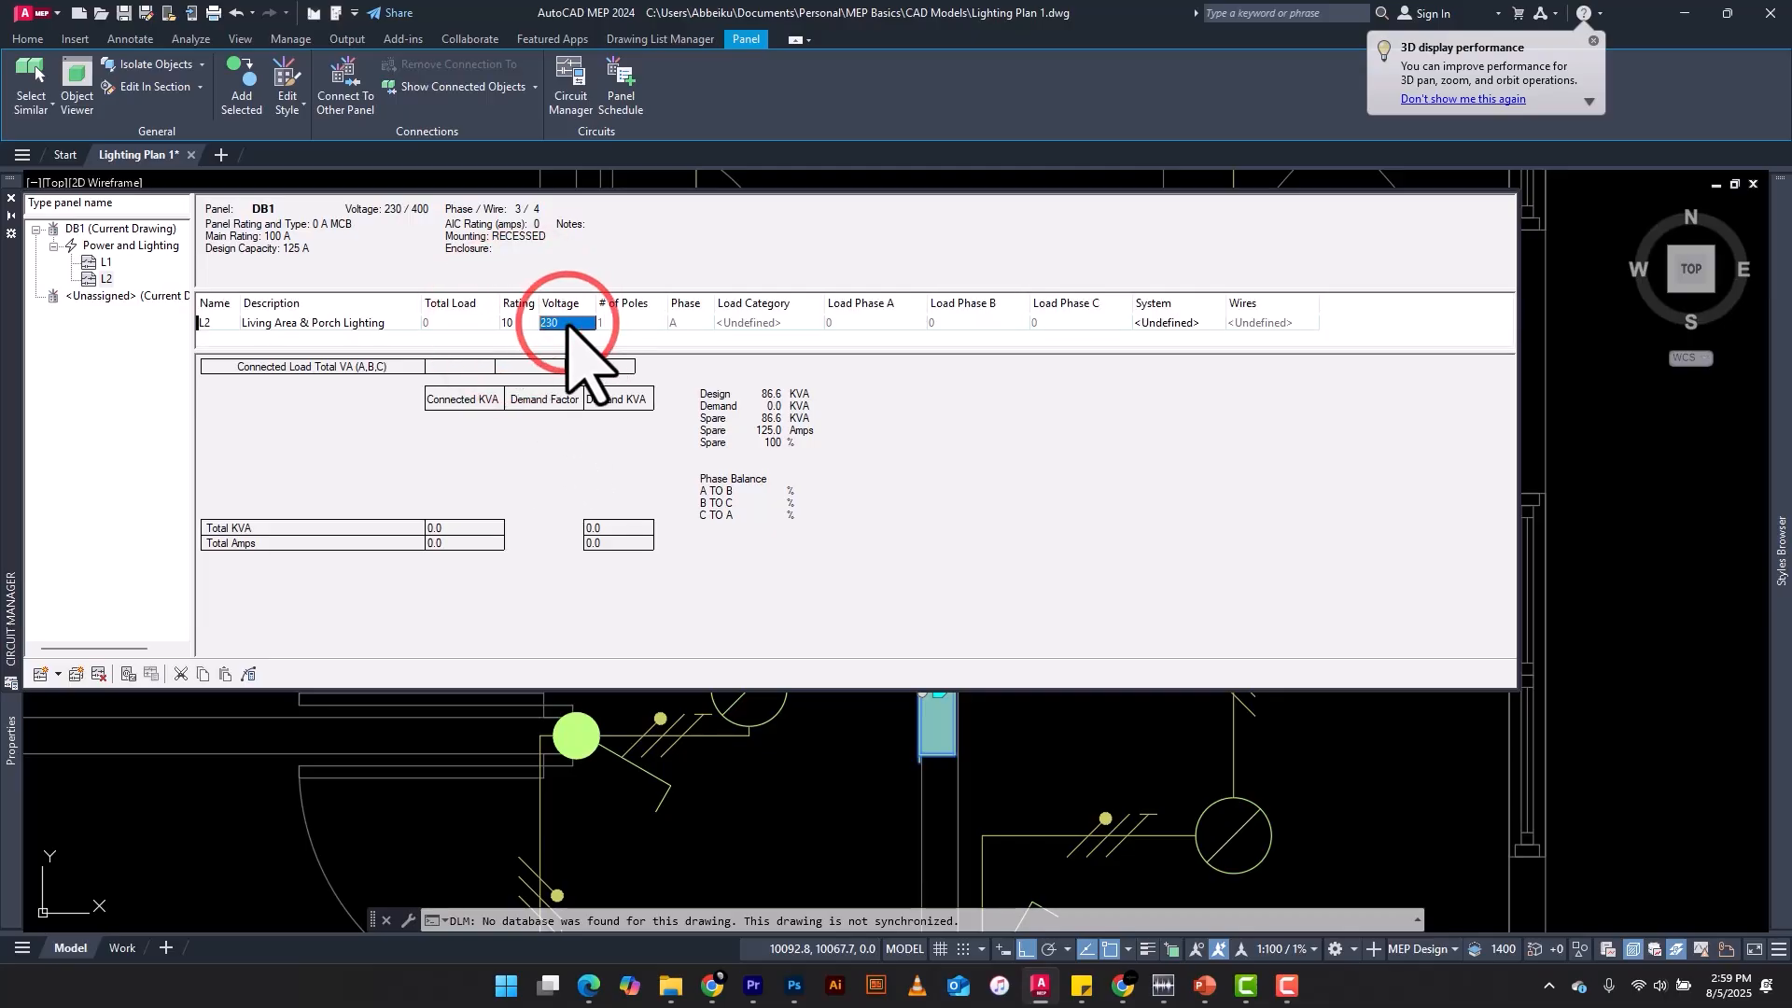
click(625, 322)
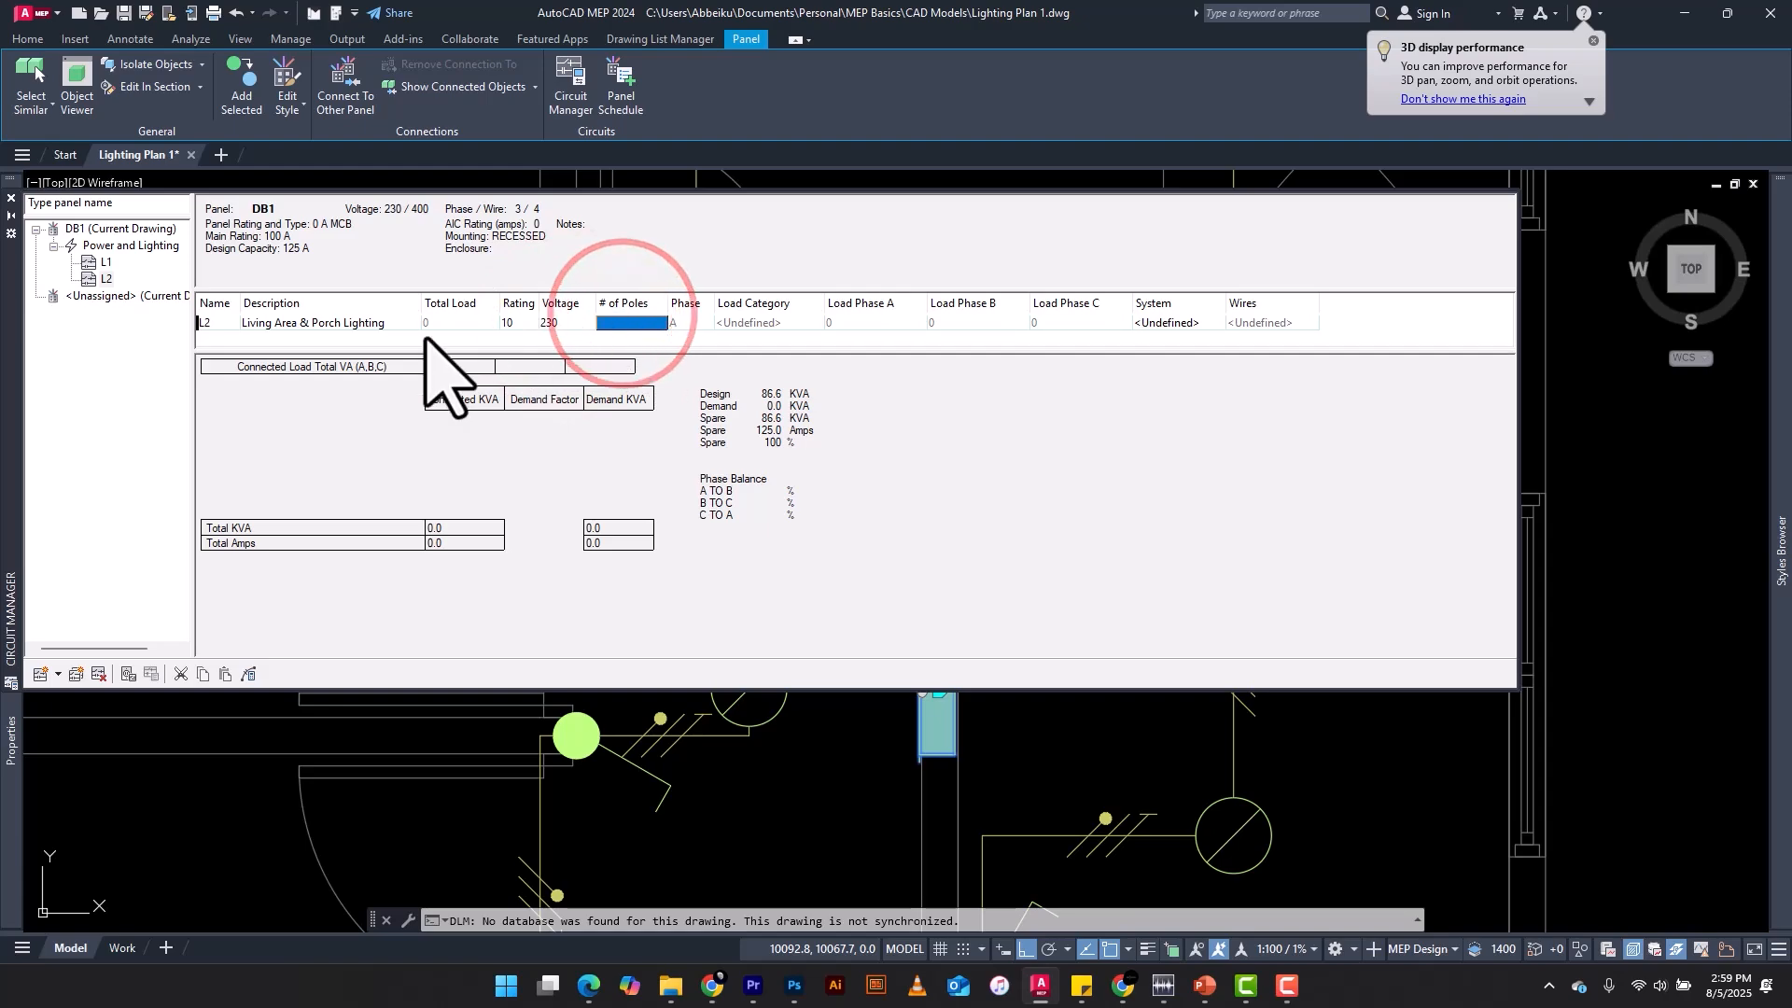
click(1183, 322)
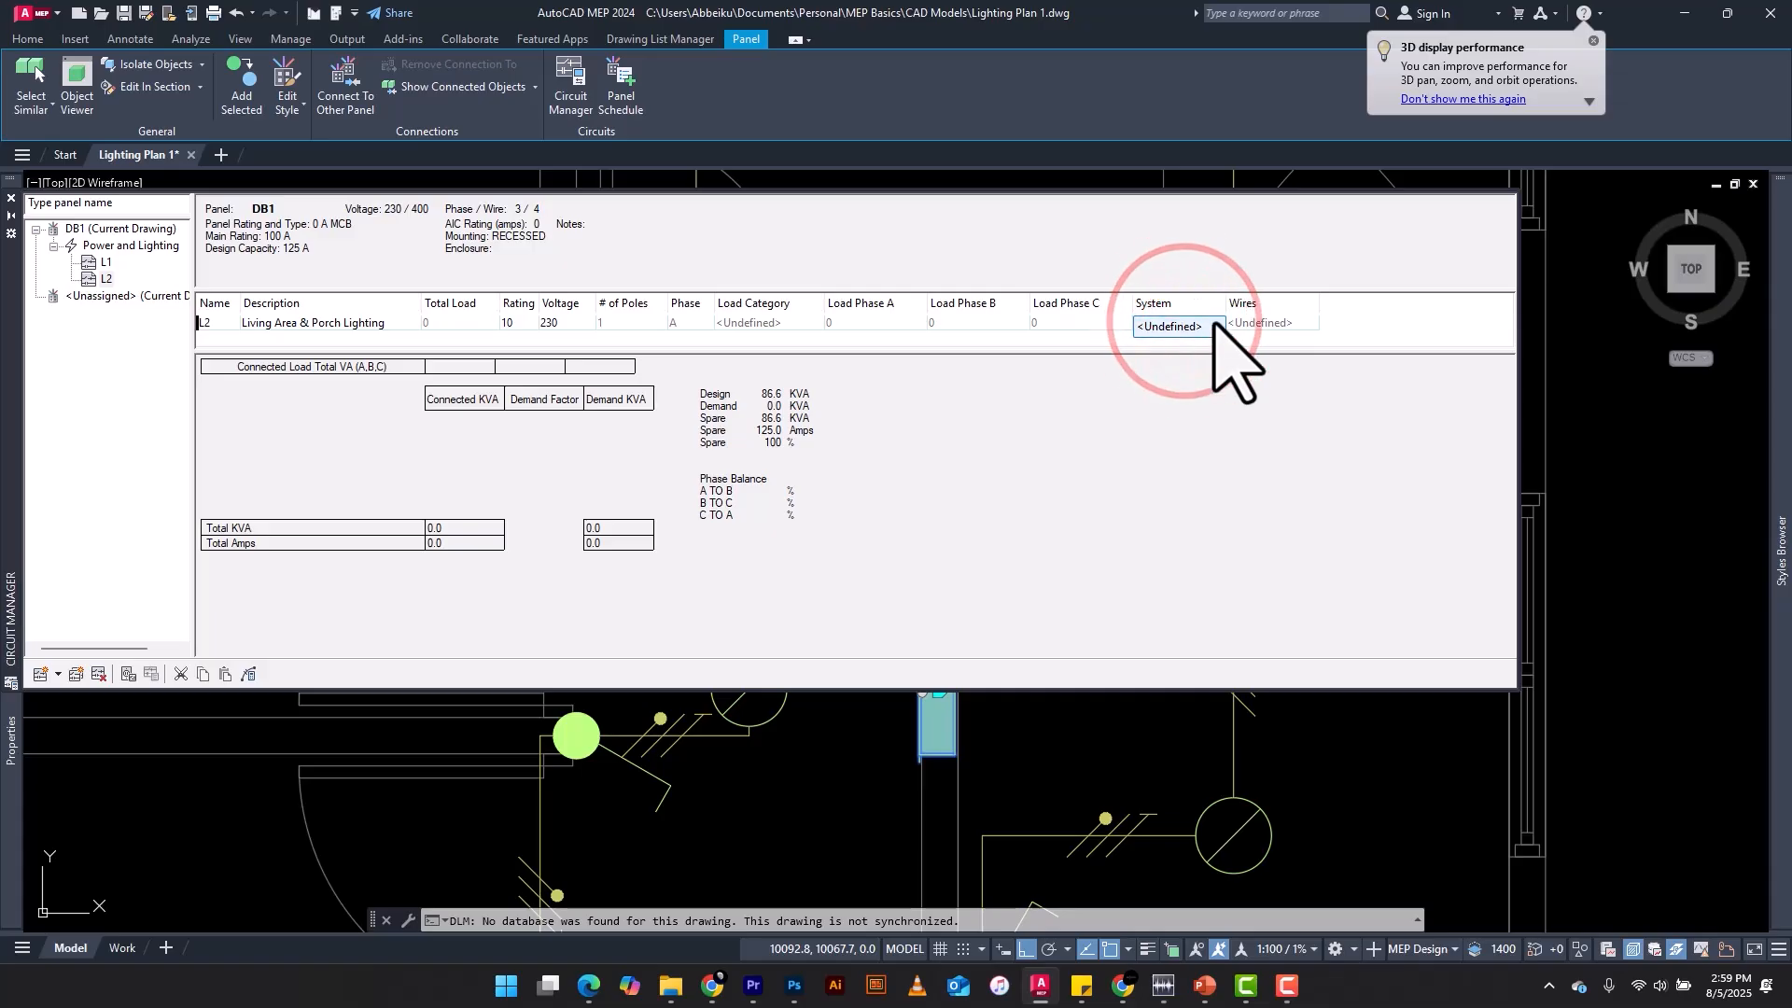
click(1215, 322)
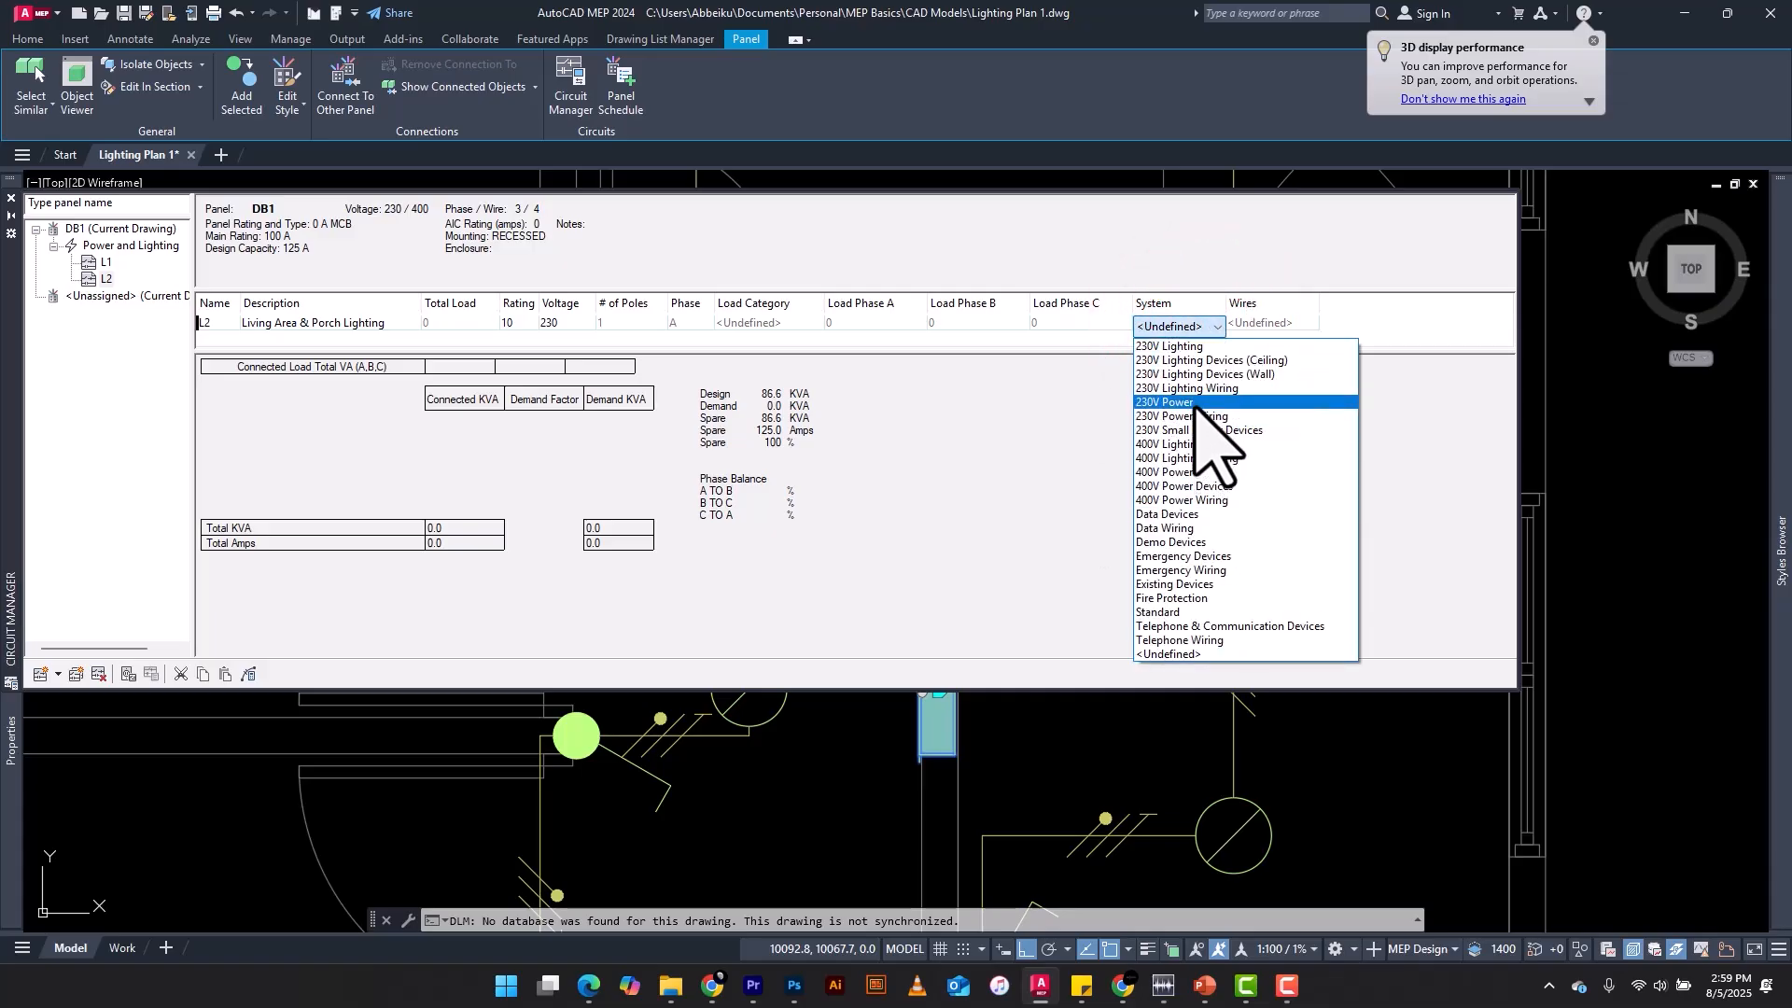
click(1193, 346)
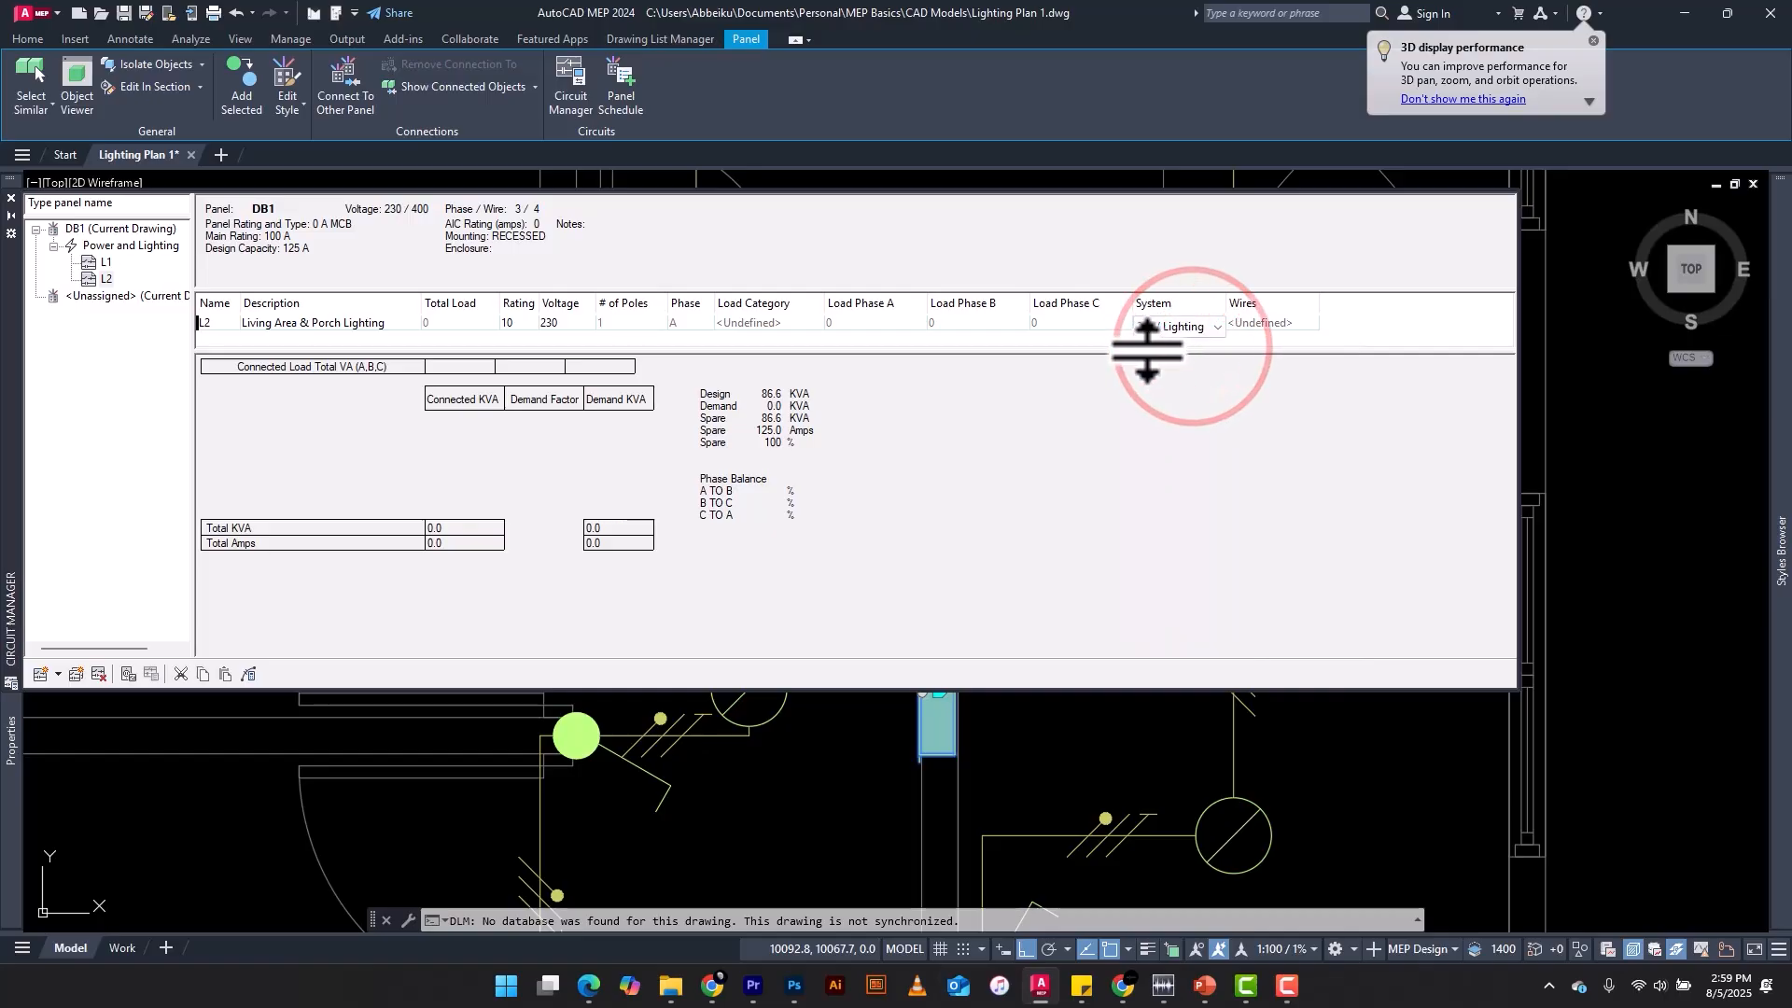
Step: Try to set the system of circuit L1, Bedroom 1 & 2 Lighting, to 230V Lighting
click(108, 263)
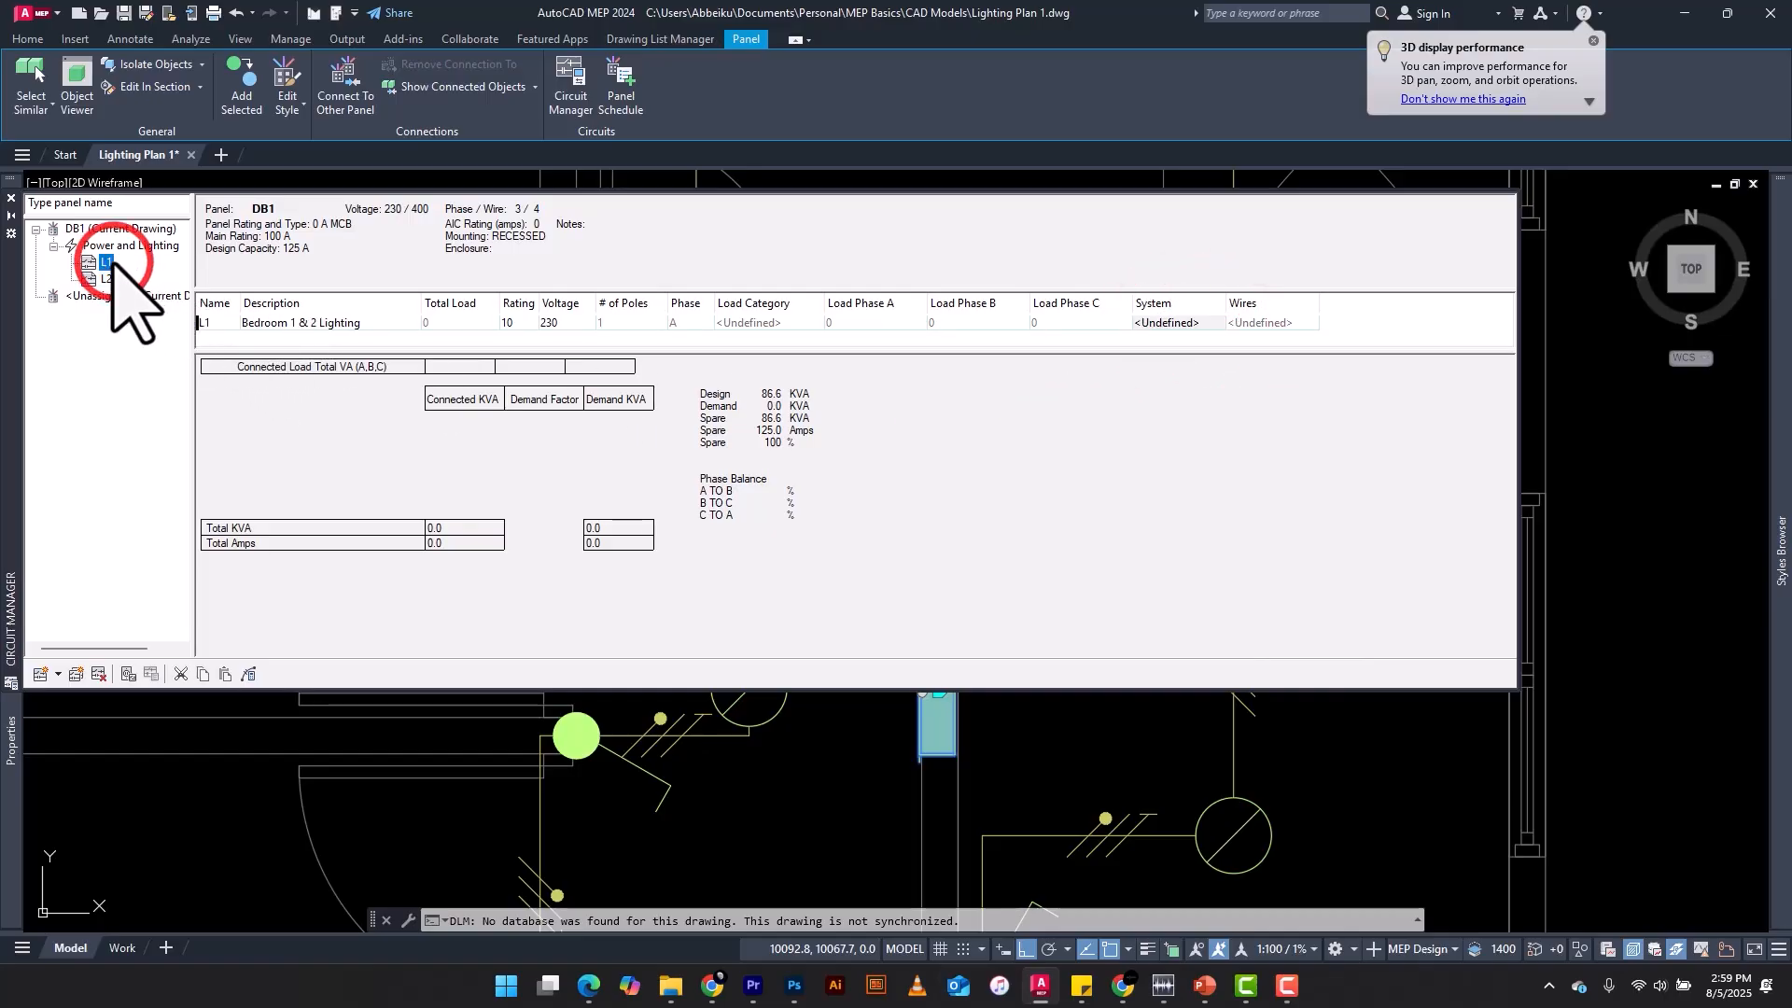
click(1219, 325)
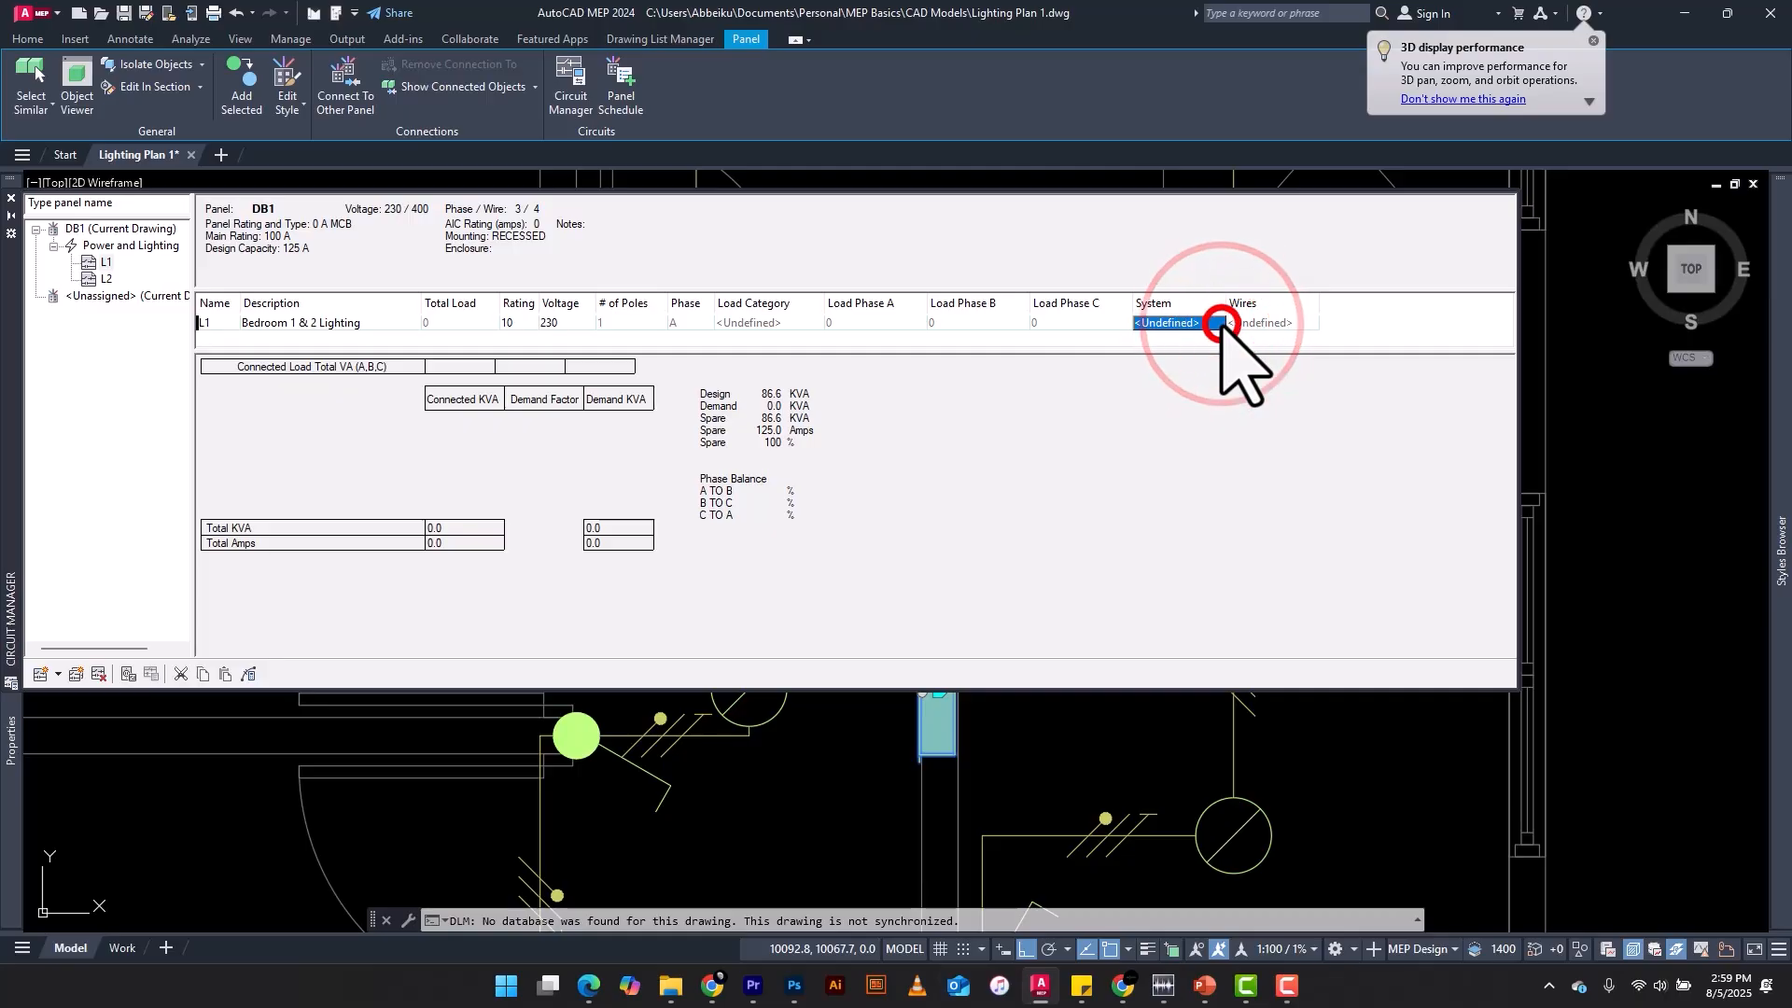
click(1190, 324)
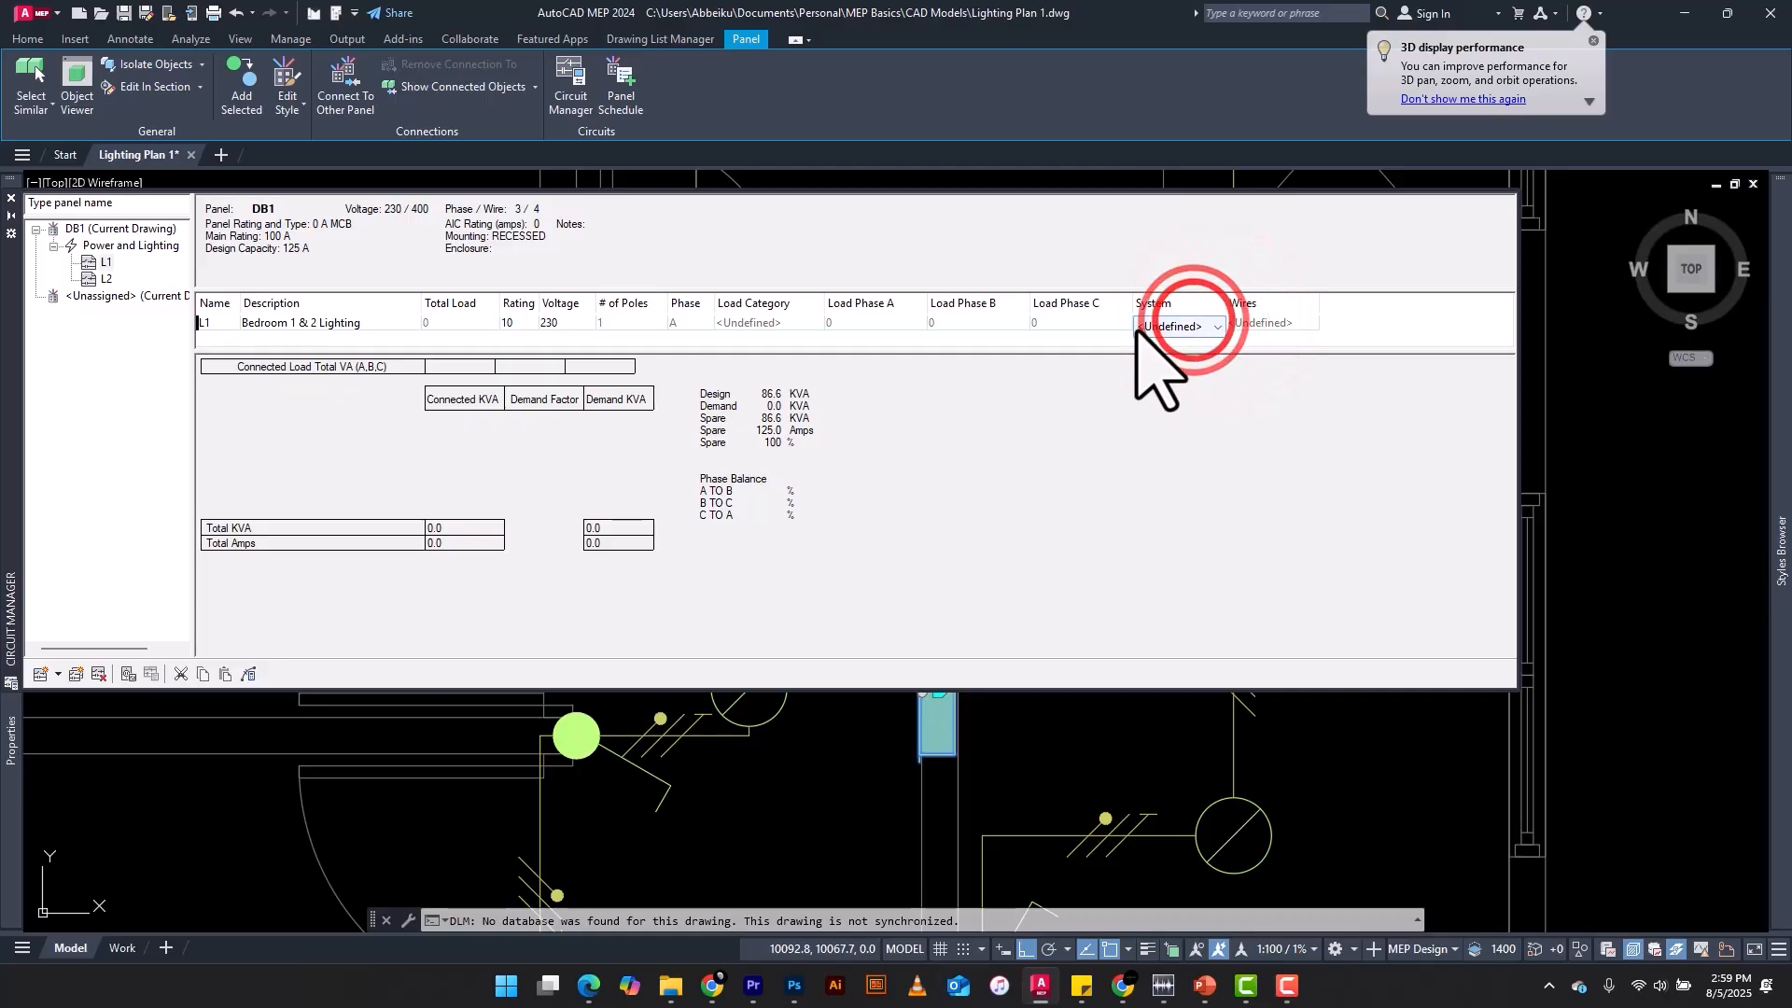
click(1217, 323)
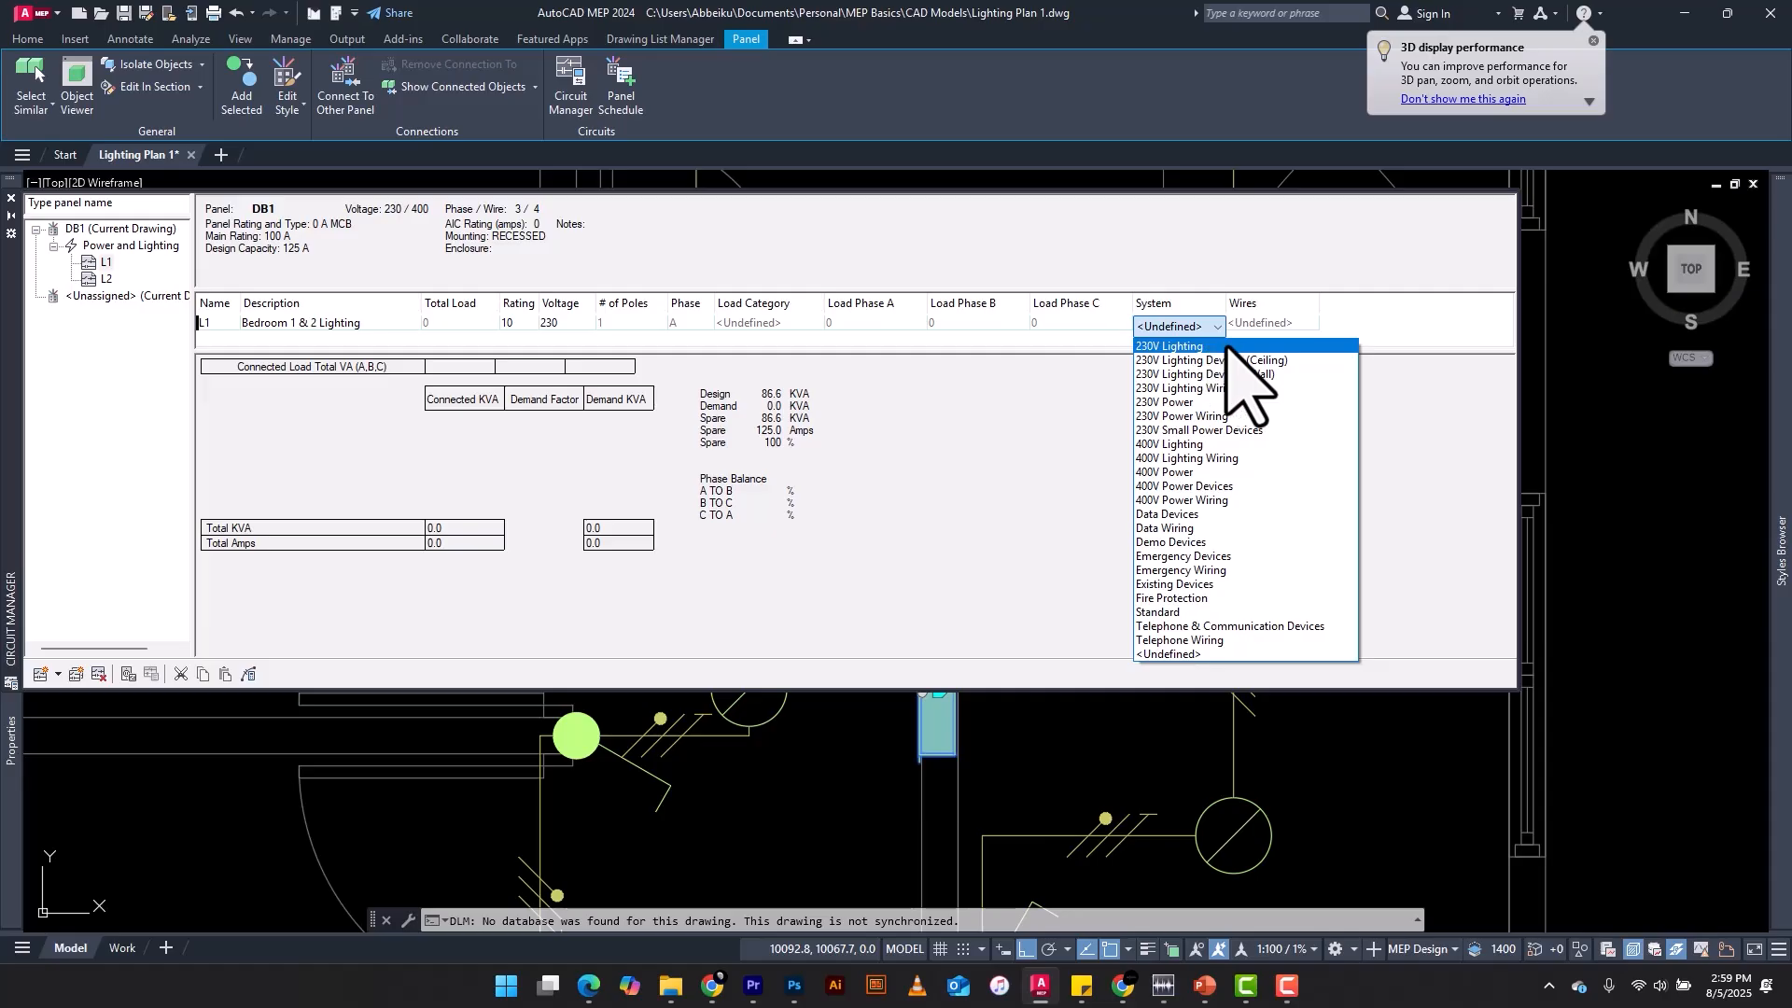
click(1227, 347)
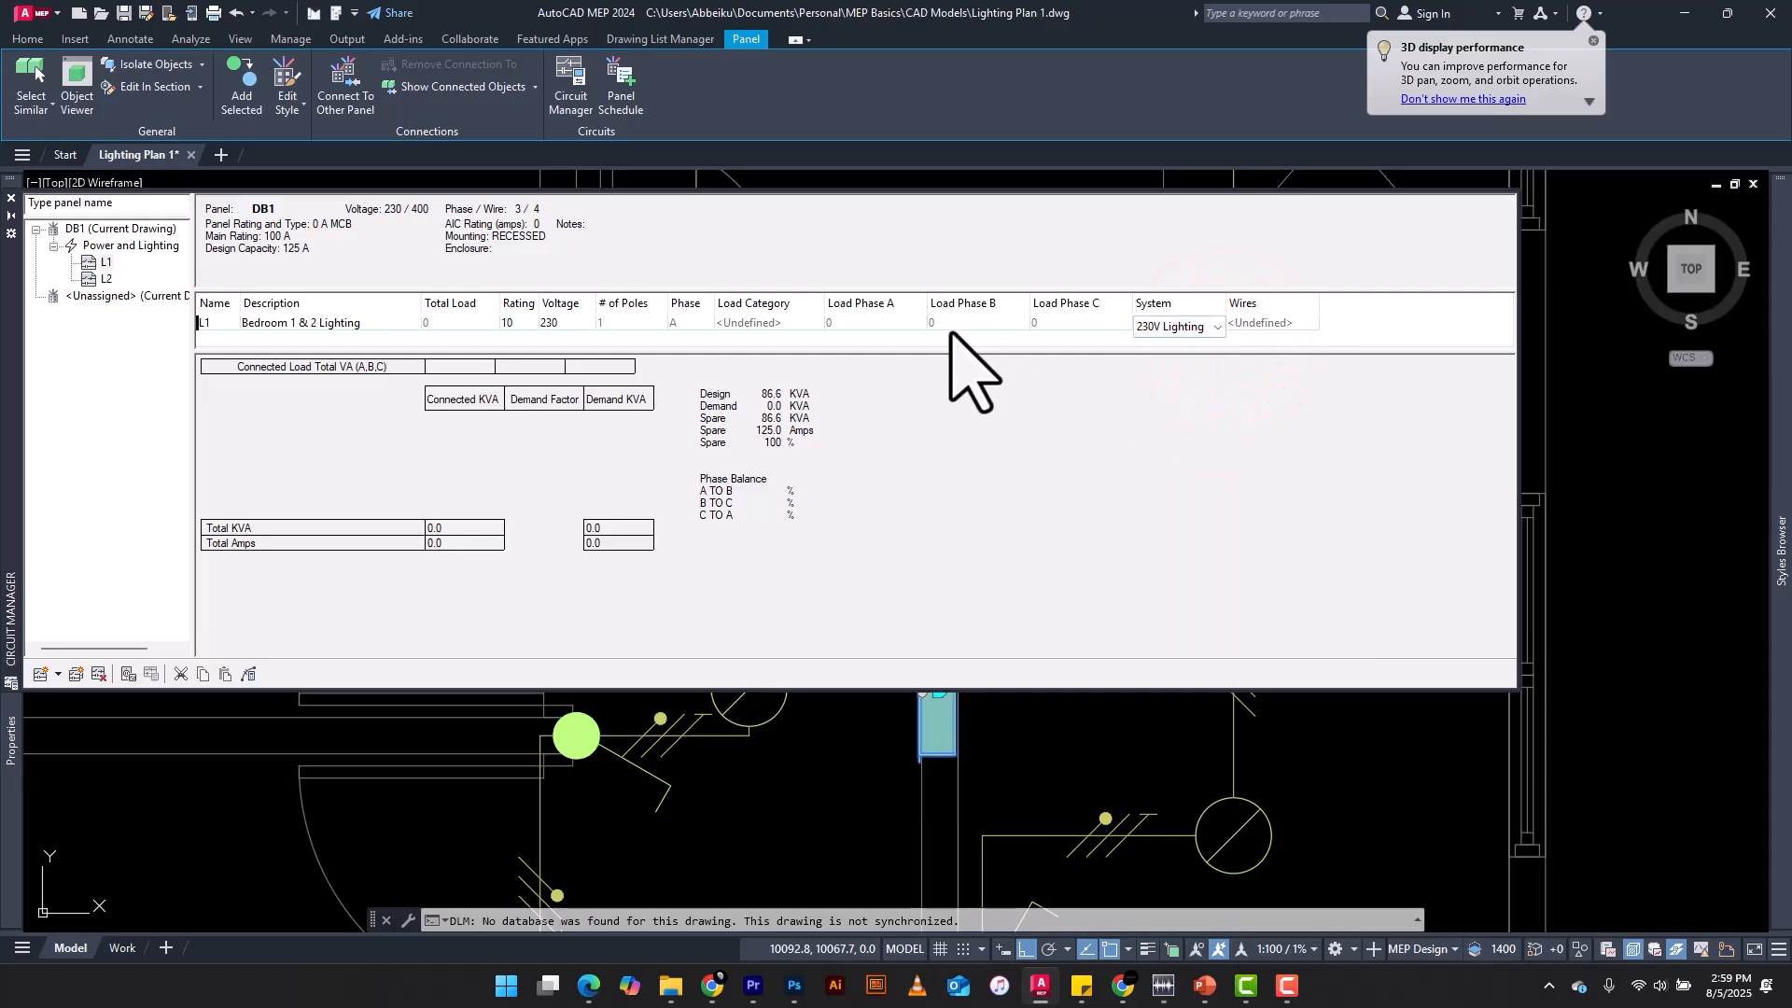
click(1216, 327)
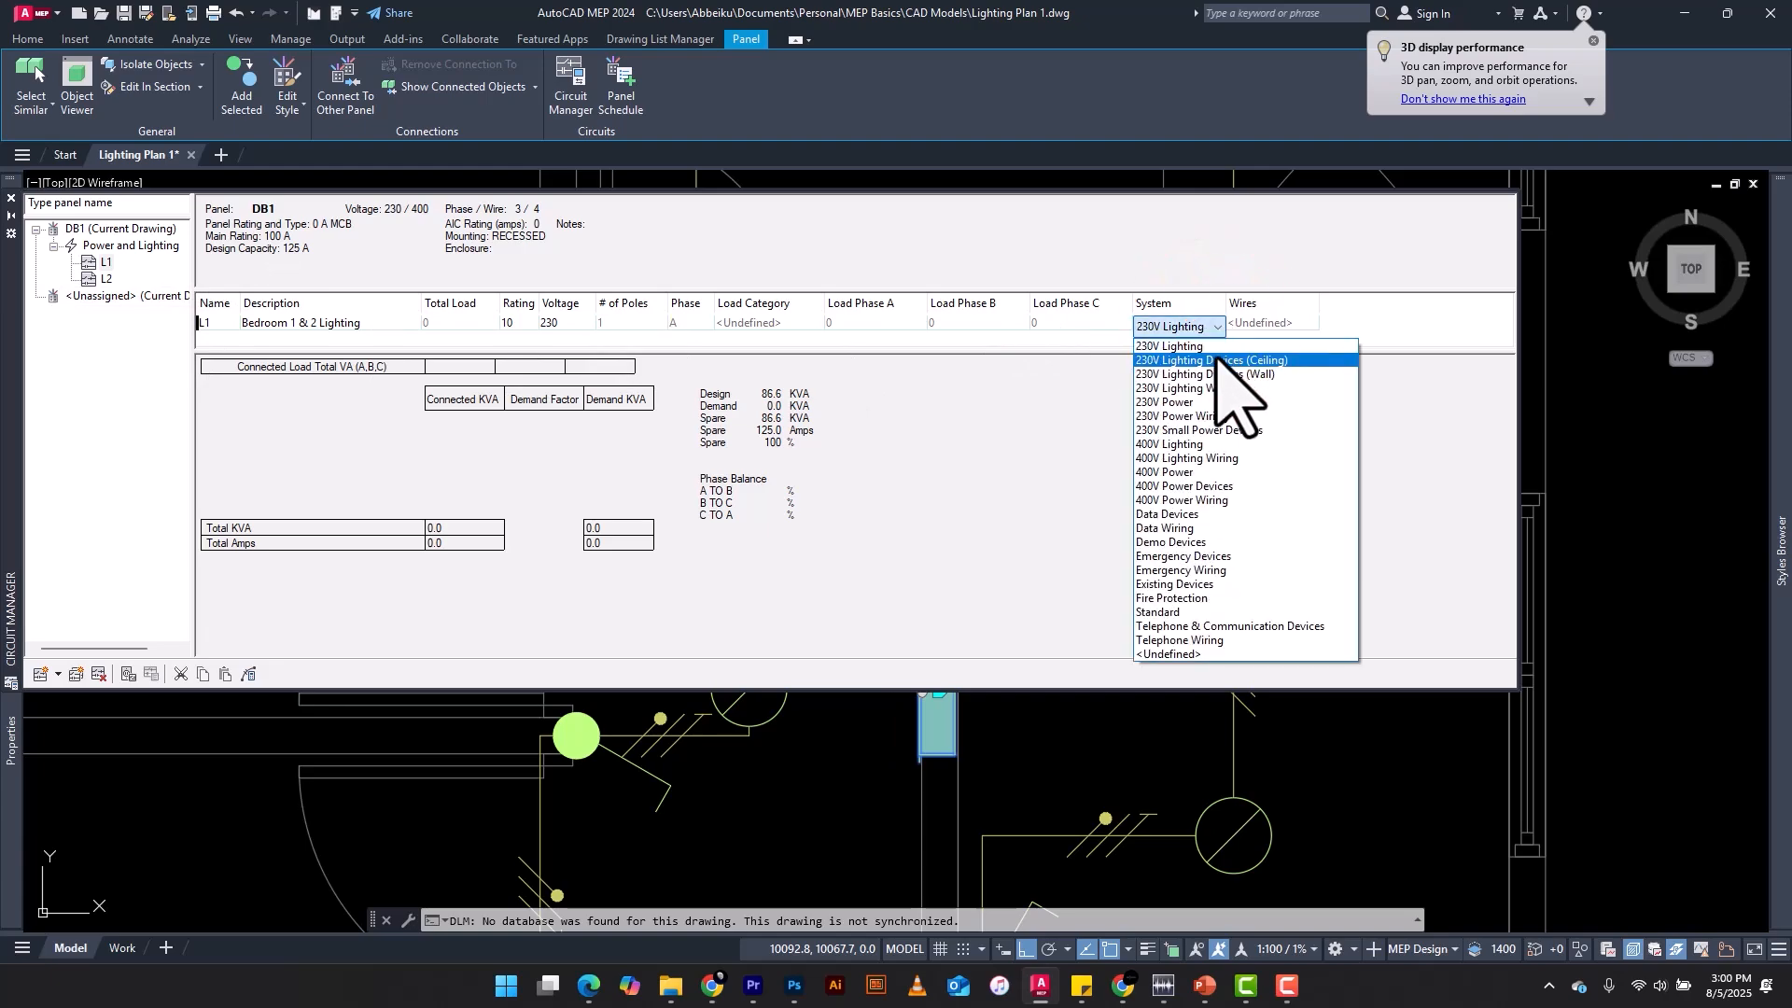
click(1199, 348)
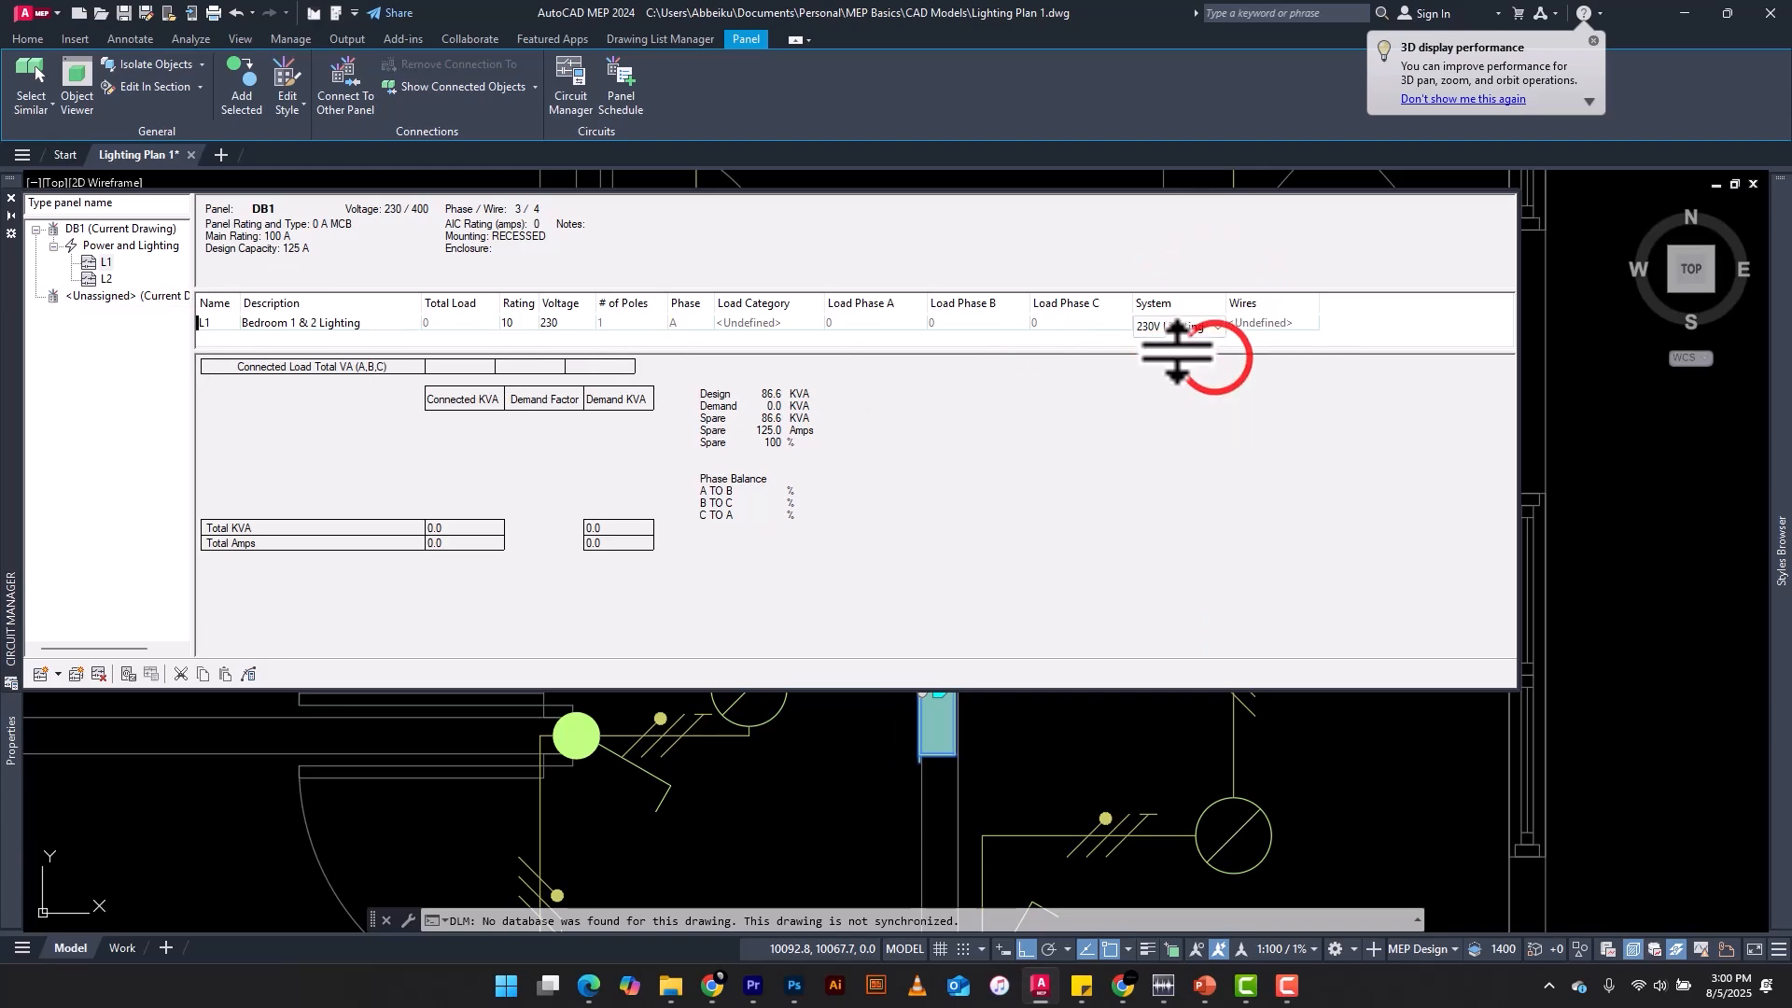
Step: Recheck circuit L2's system and reselect 230V Lighting for it
click(104, 277)
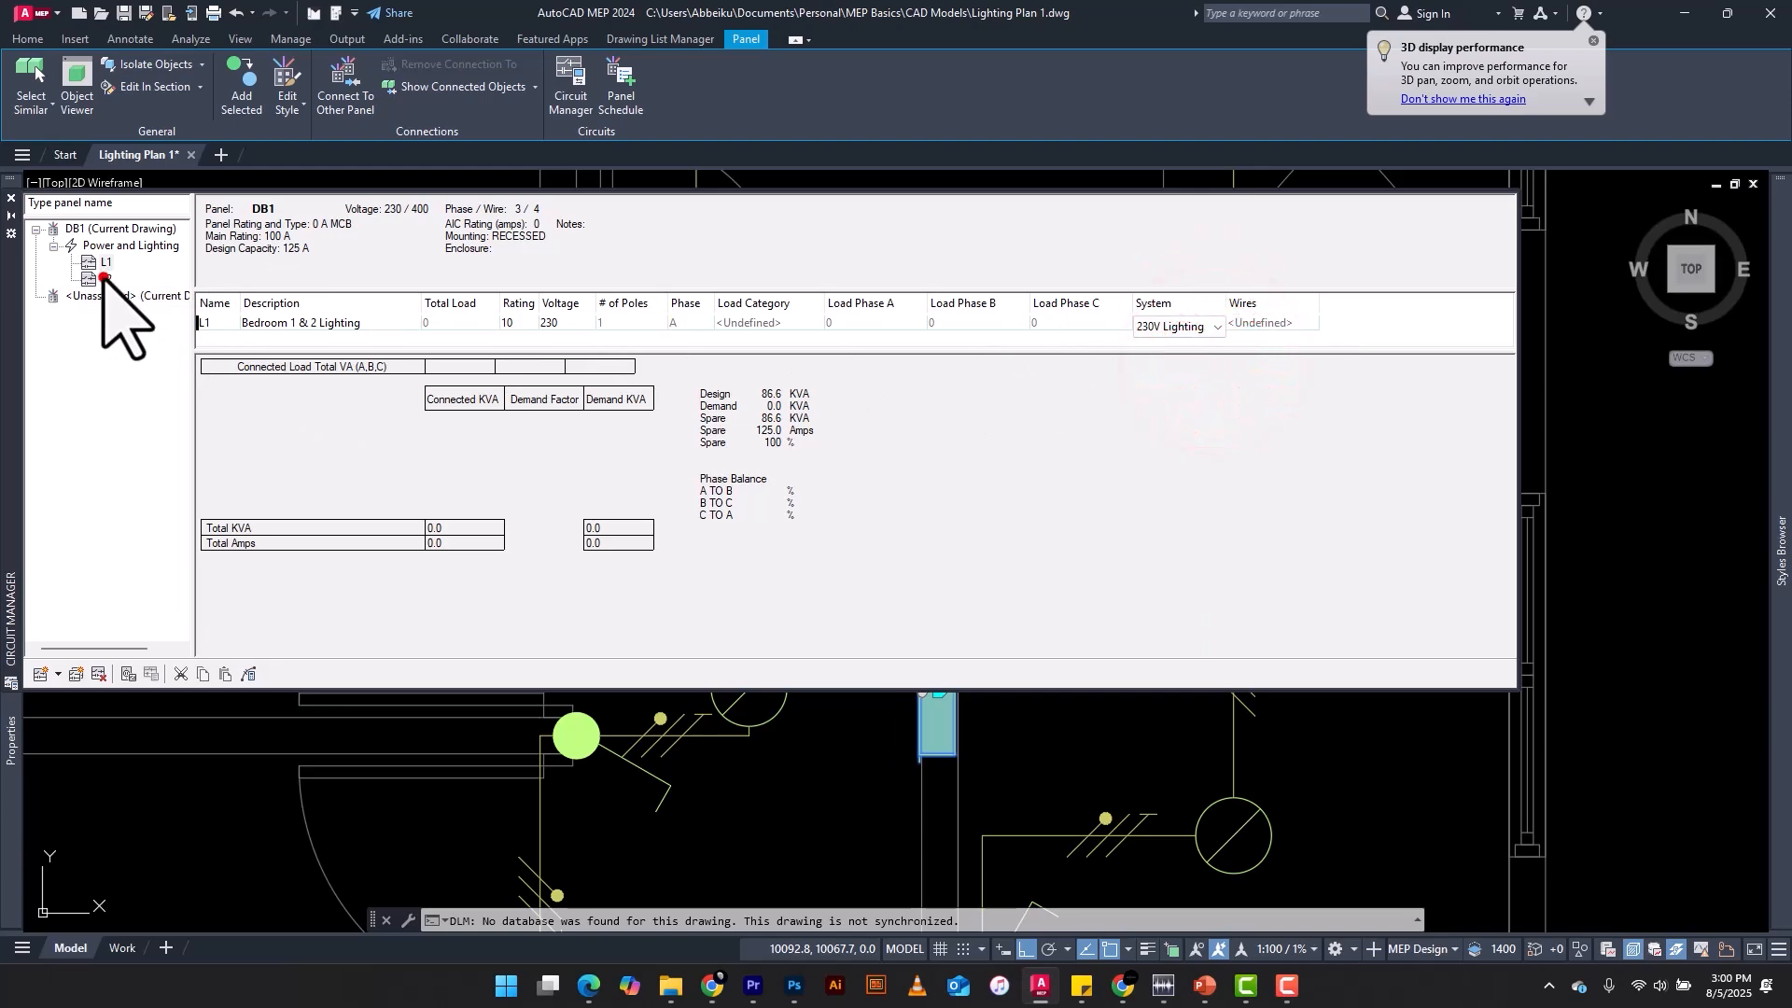
click(1216, 327)
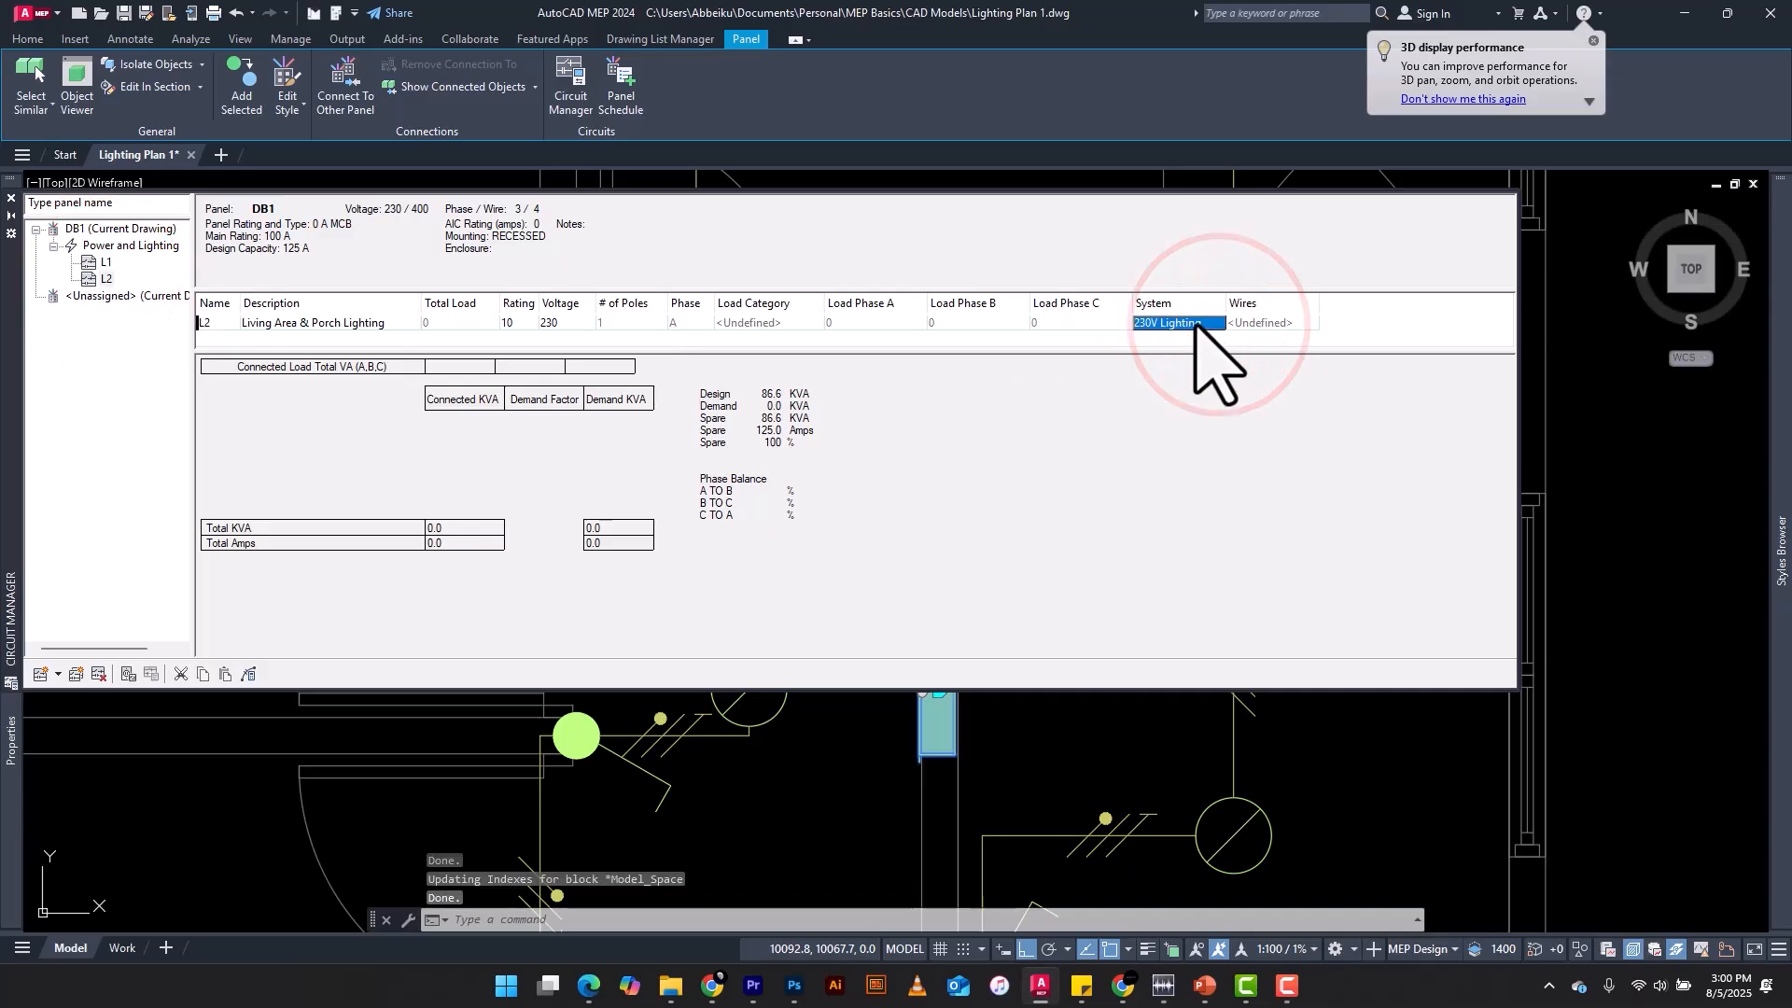
click(1194, 324)
click(1212, 324)
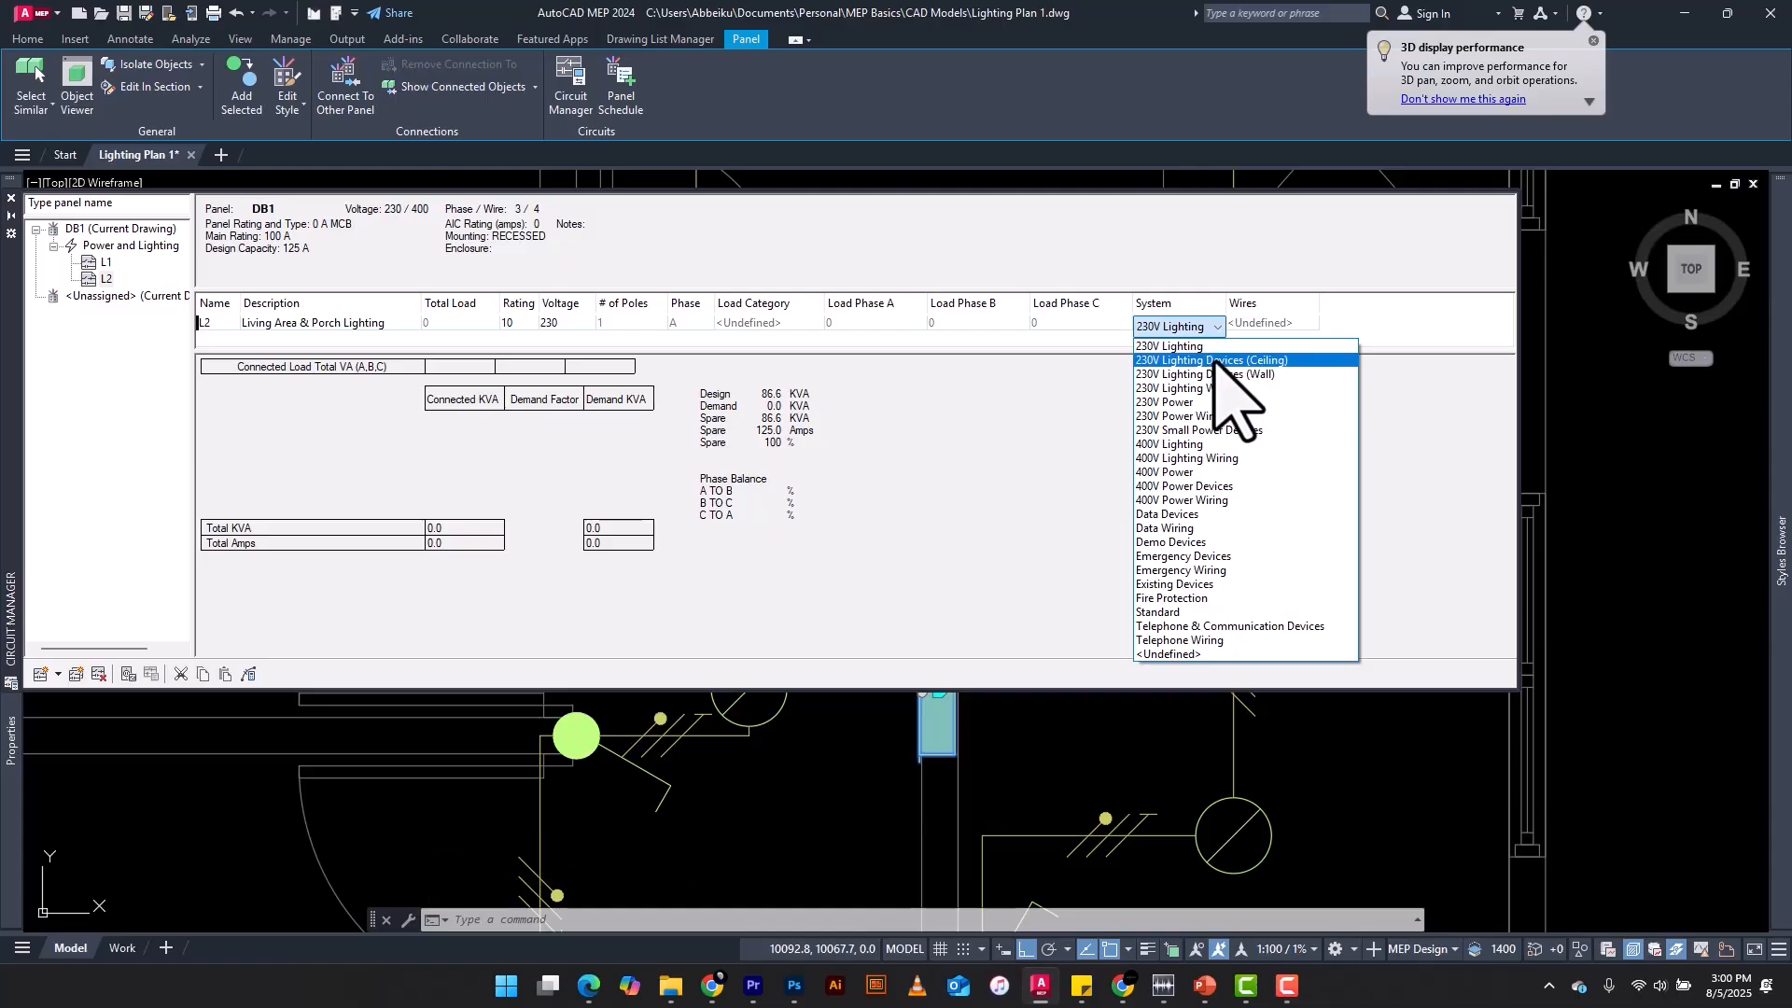
click(1213, 346)
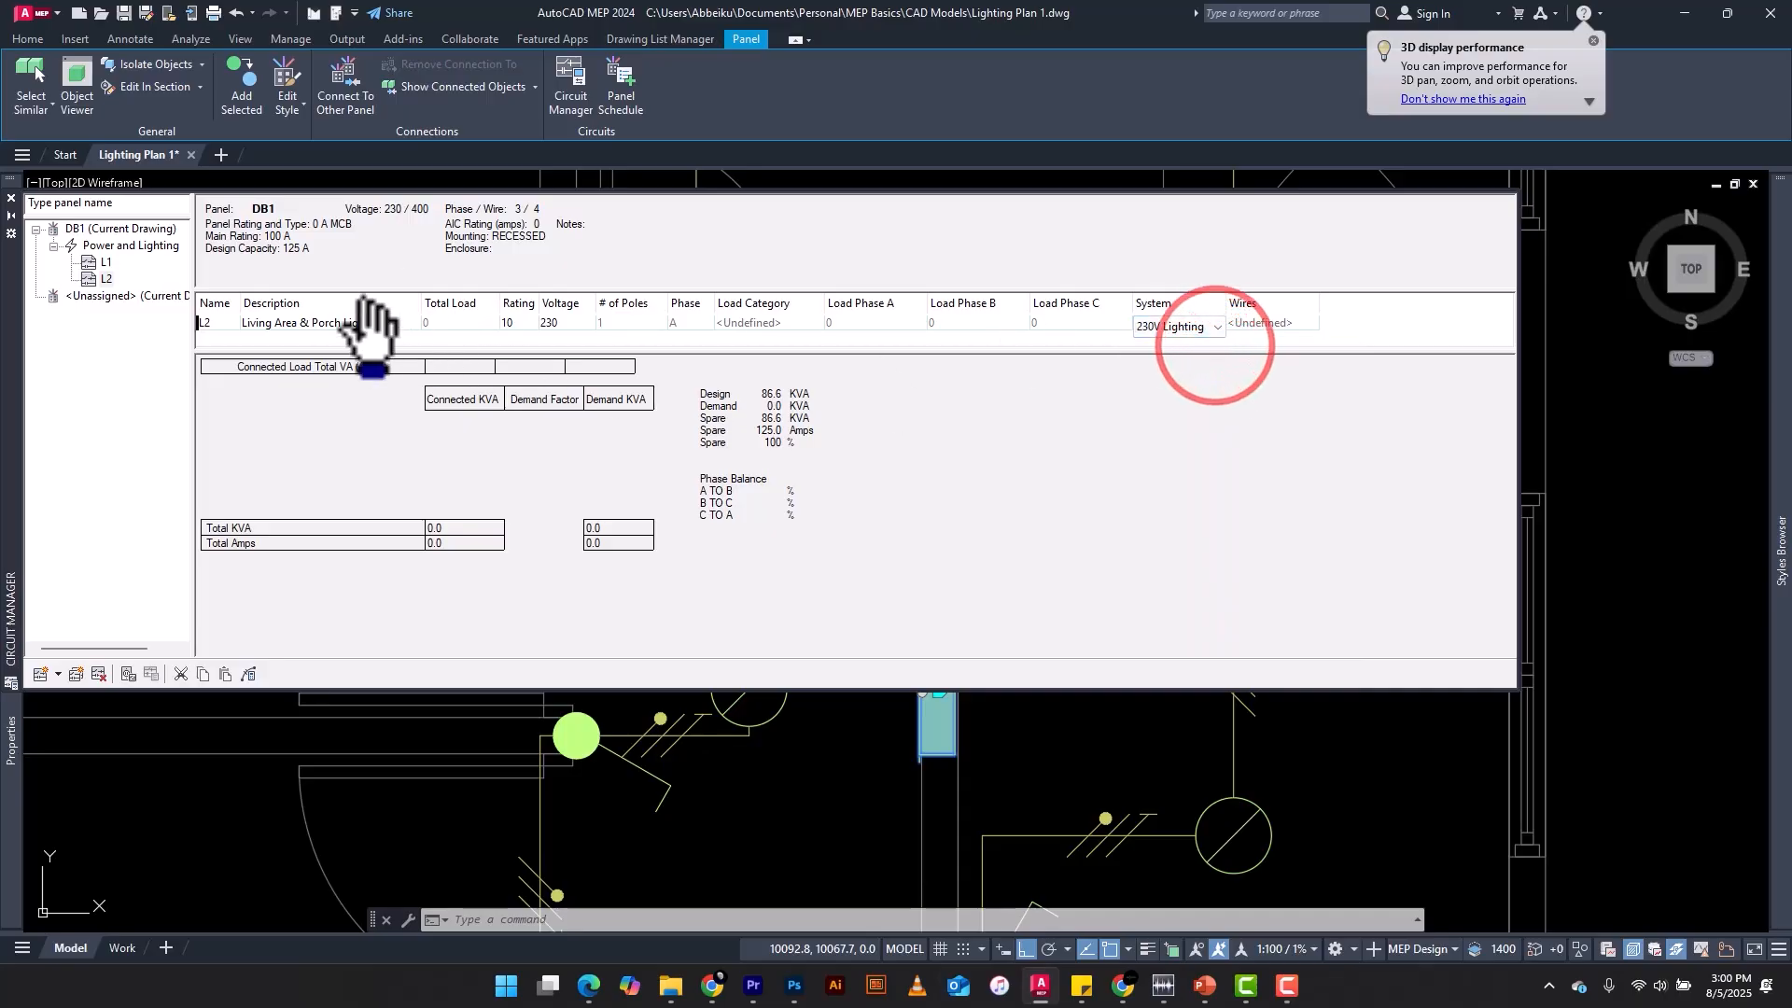
Step: Correct circuit L1's system to 230V Lighting and commit the entry
click(105, 262)
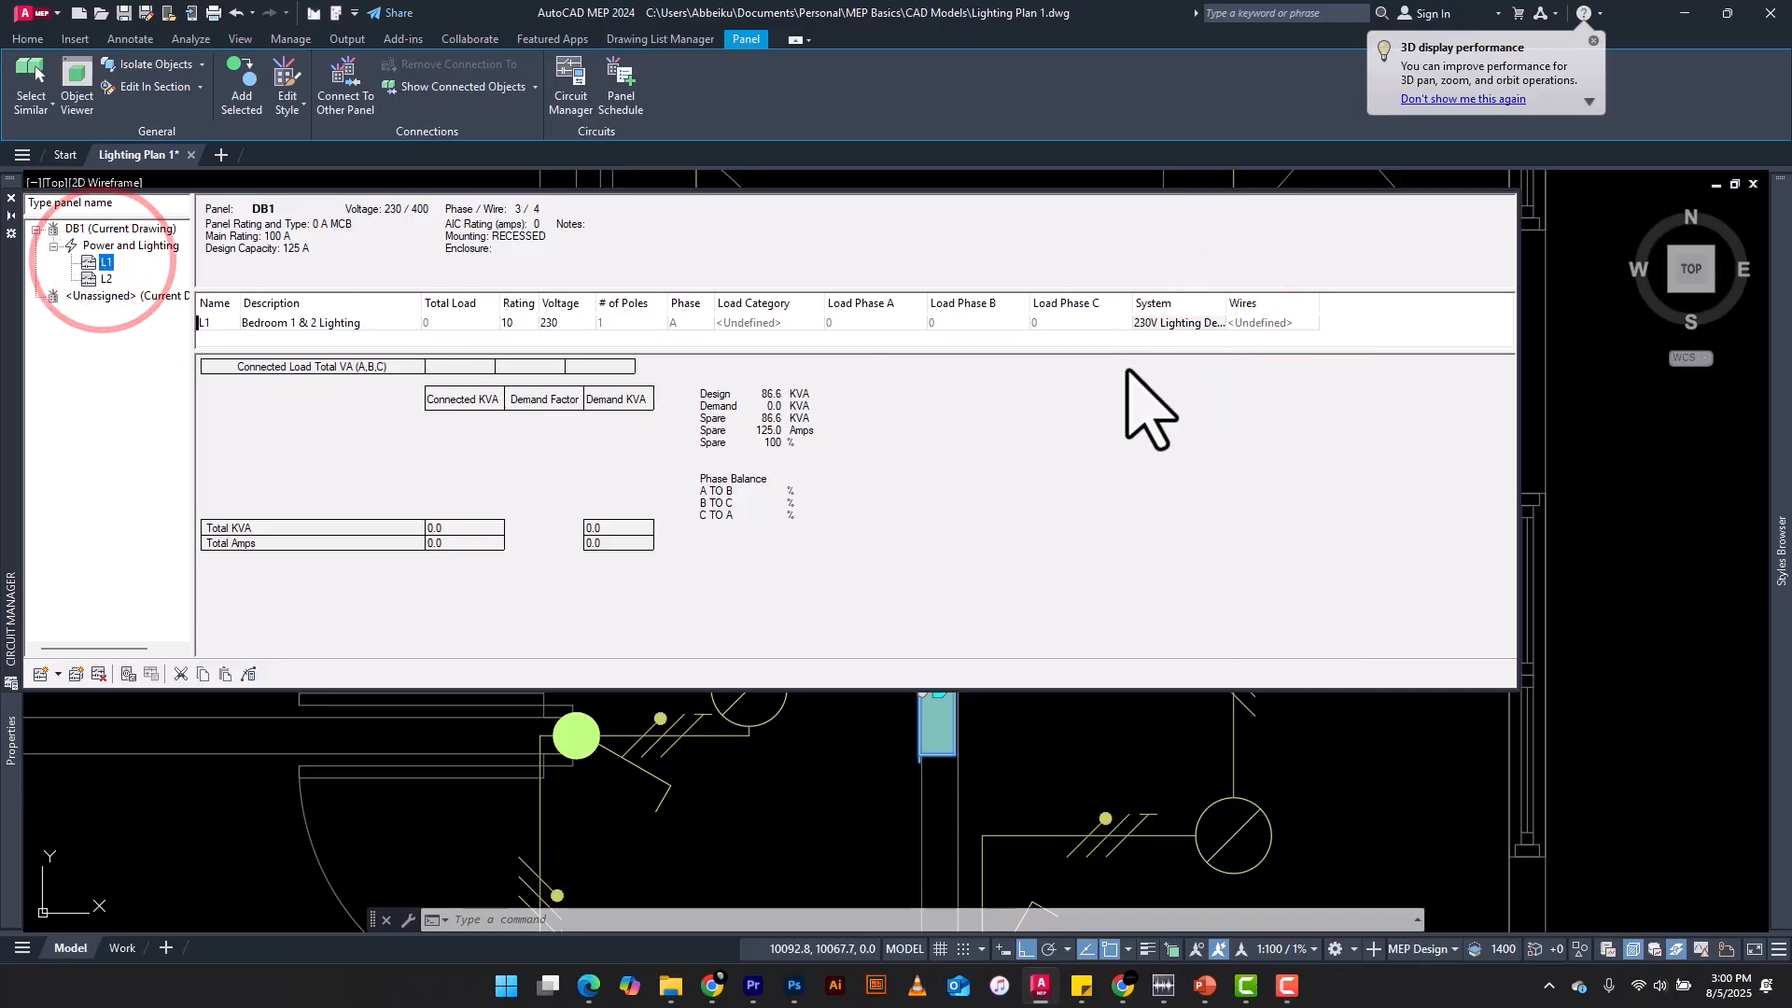
click(1214, 326)
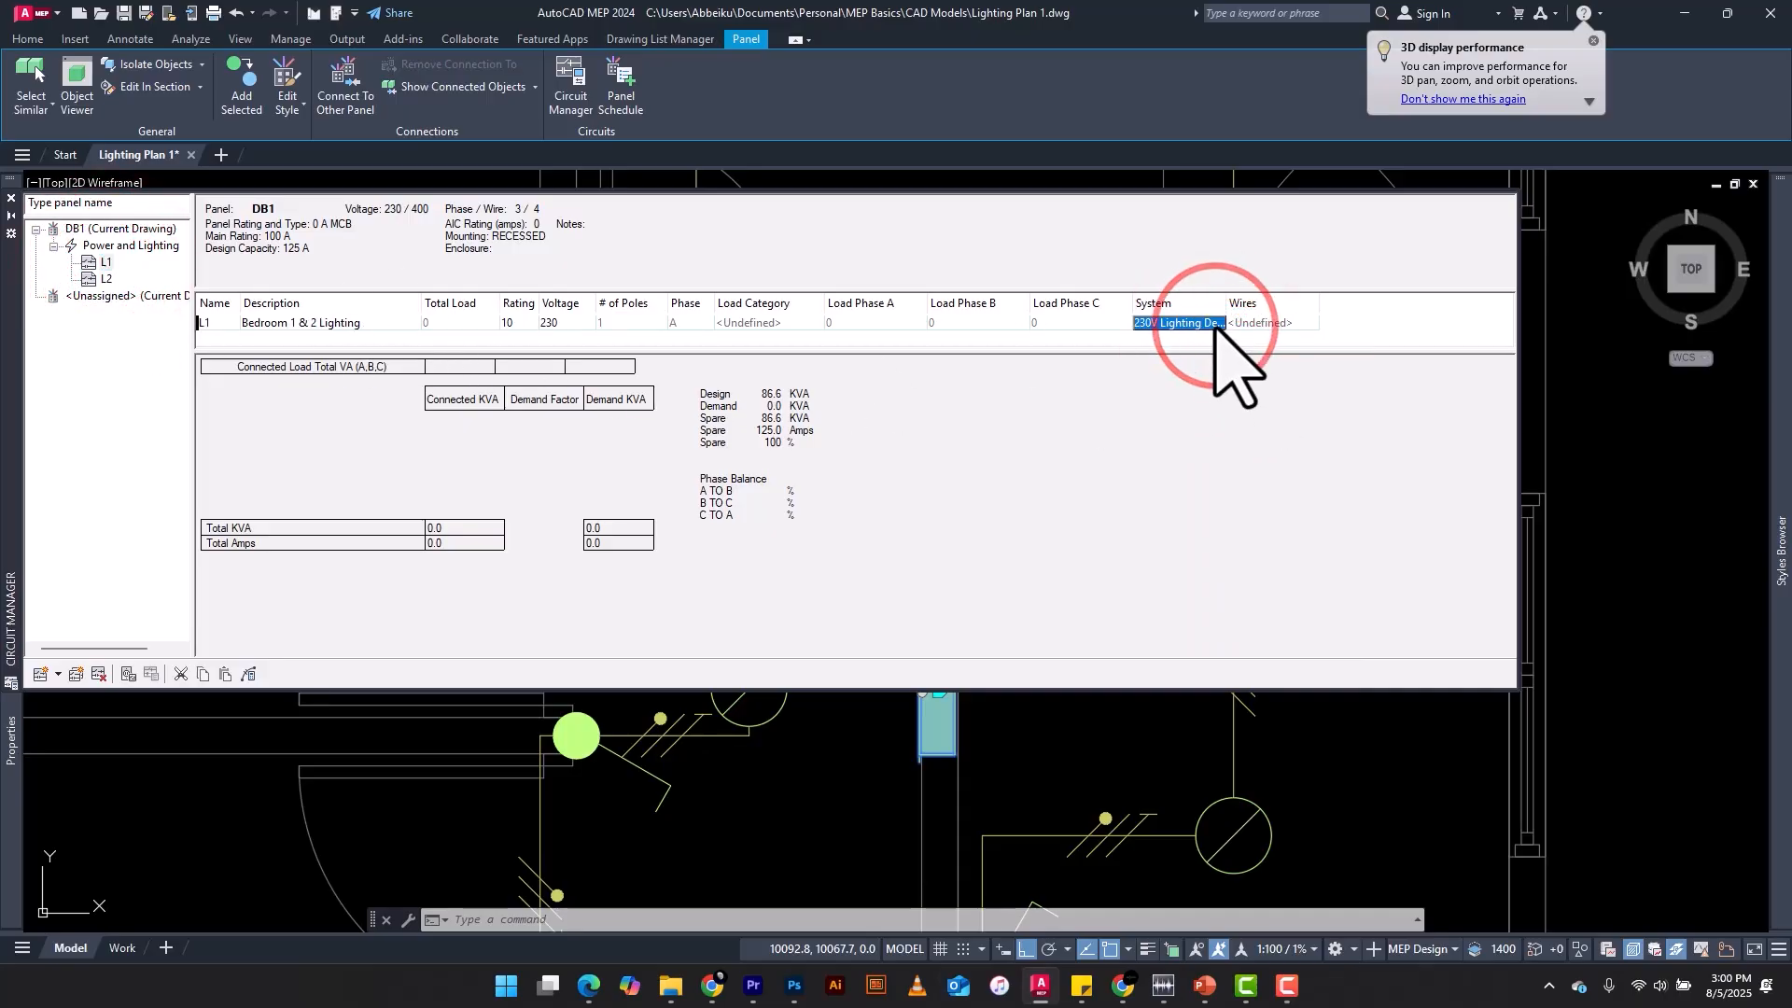
click(1214, 326)
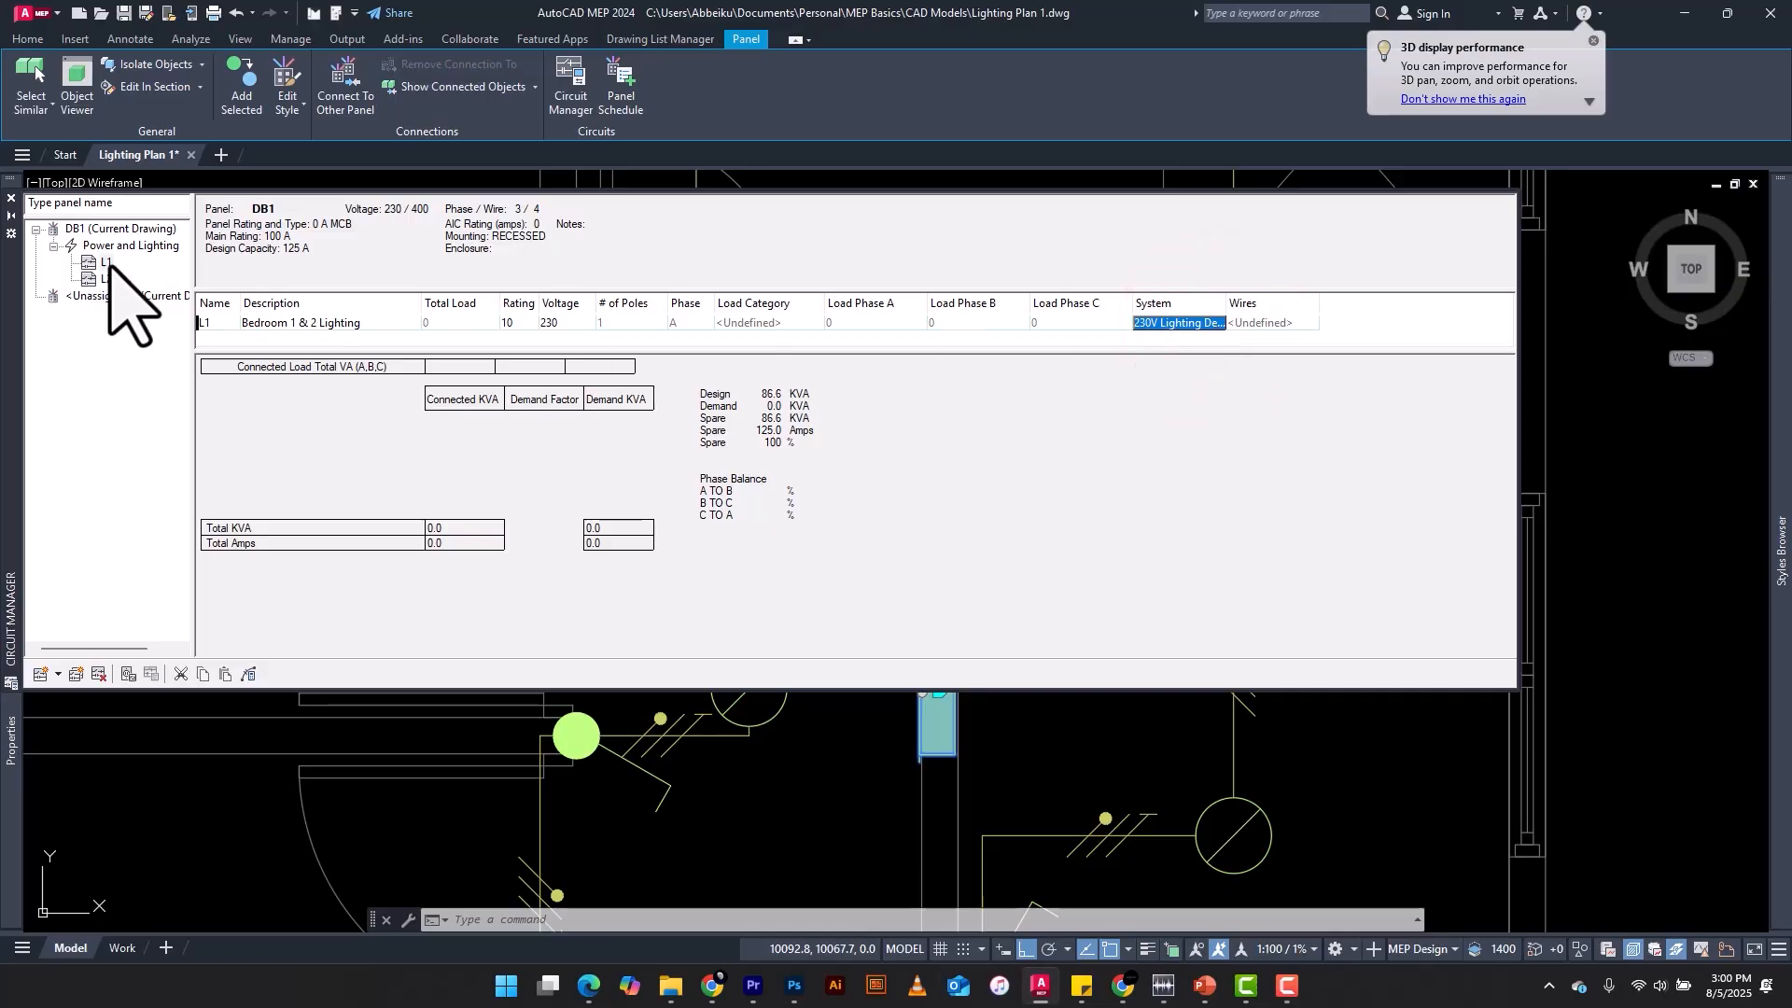
click(1213, 323)
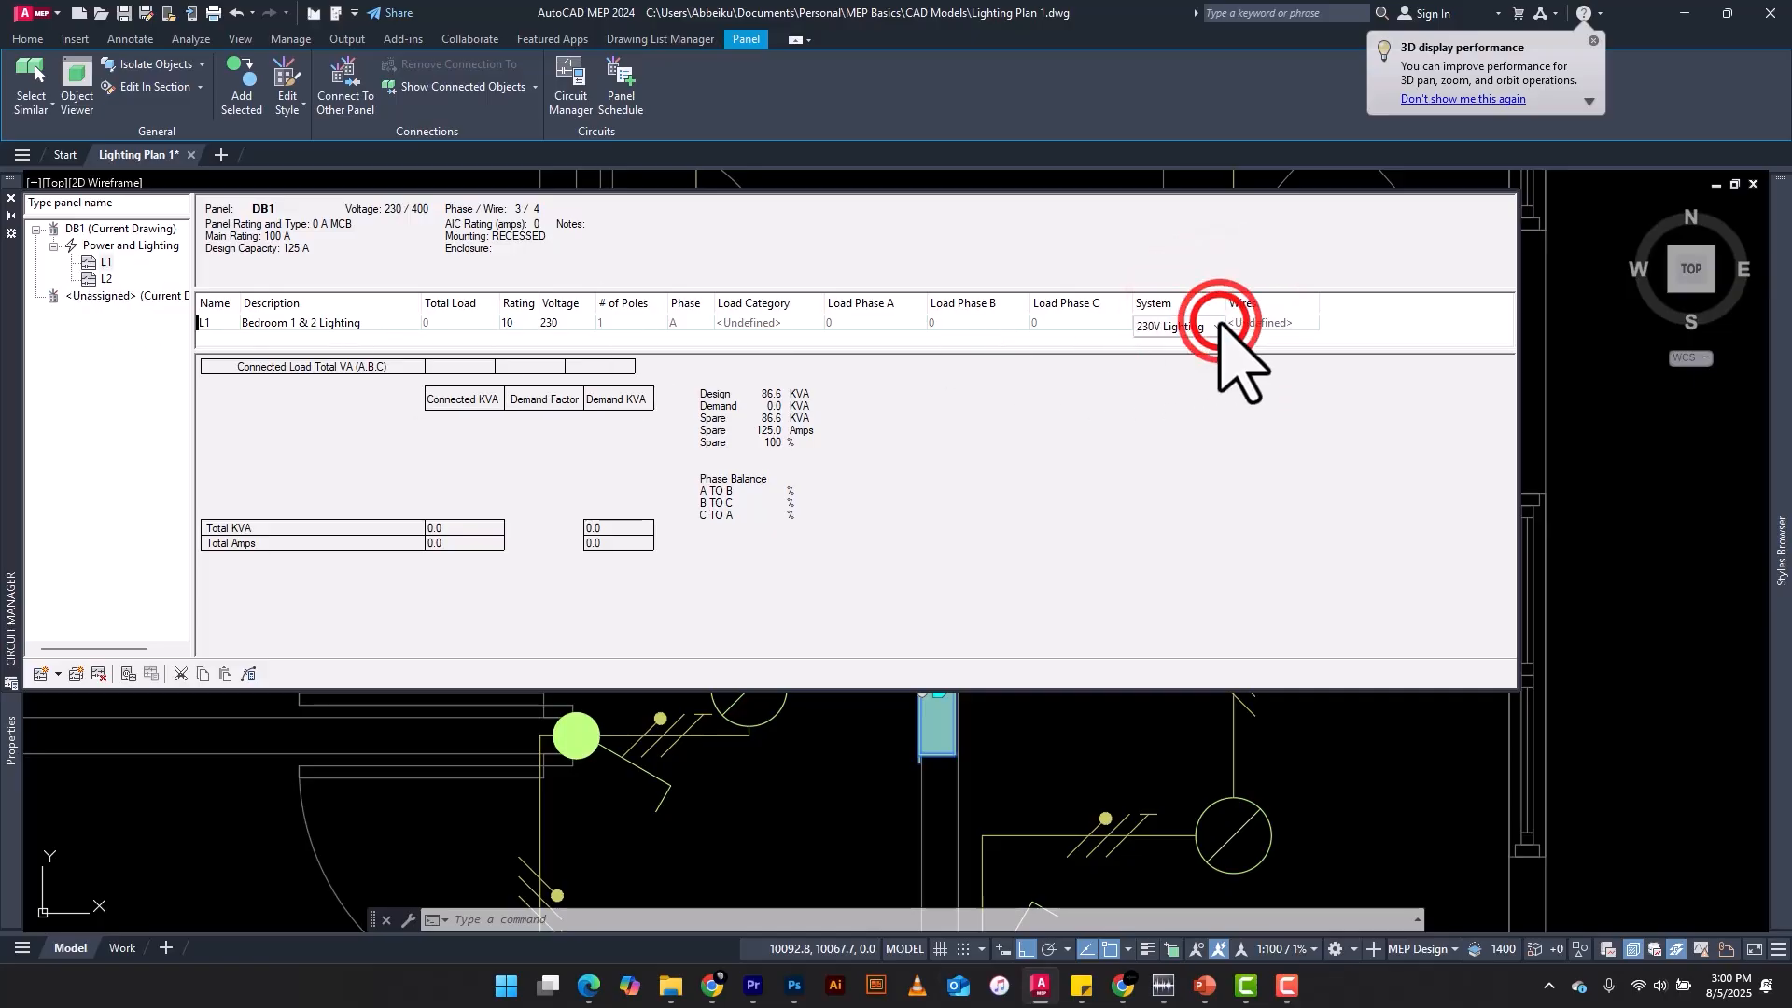
click(1218, 324)
click(1219, 345)
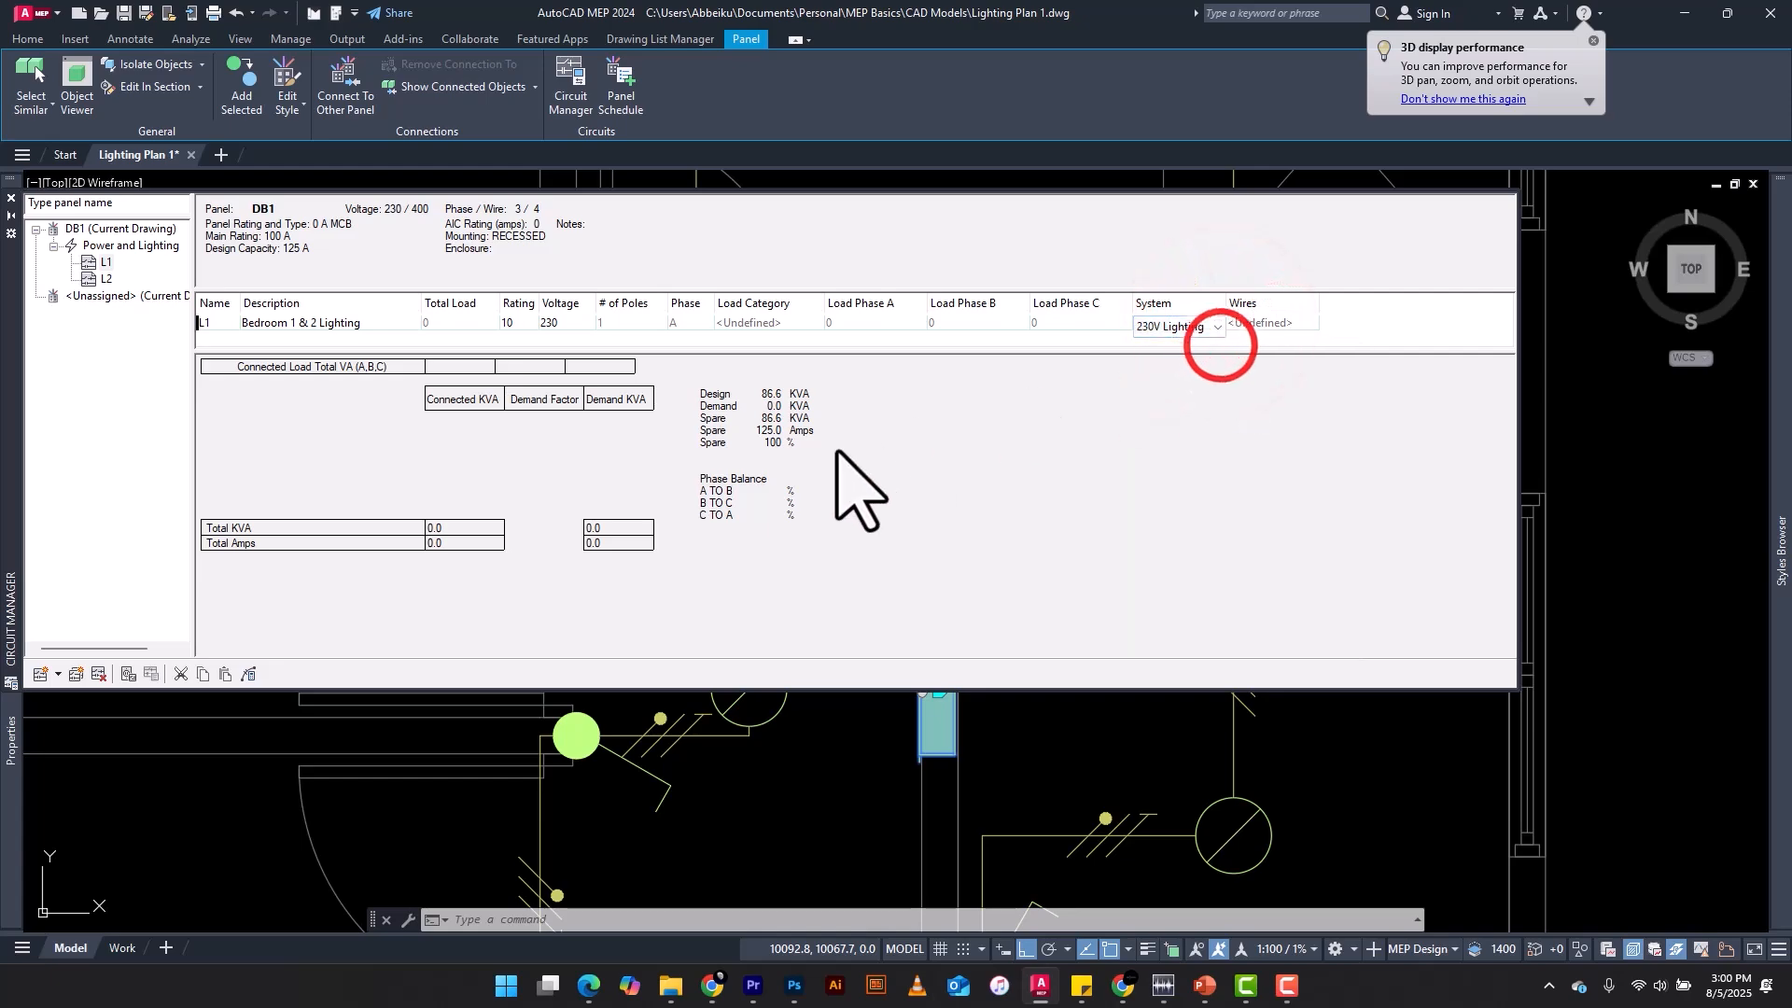
key(Tab)
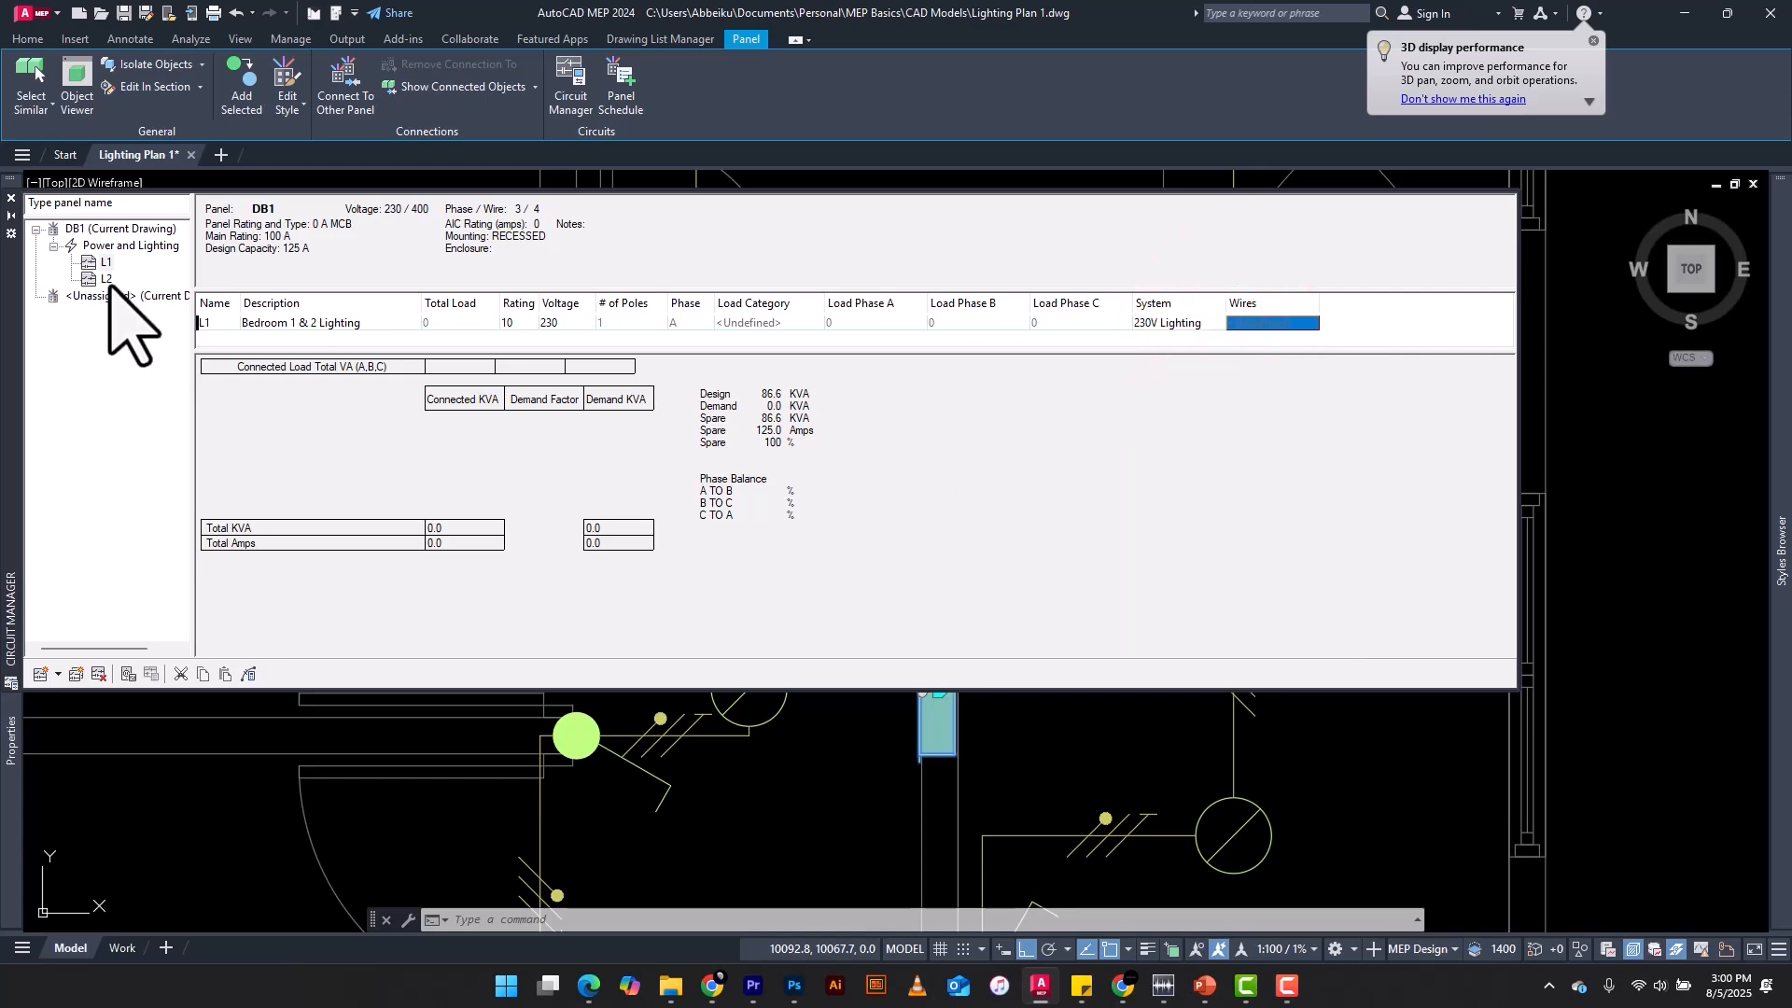
Step: Review circuit L2 and the combined Power and Lighting circuit list to compare the settings of L1 and L2
click(101, 278)
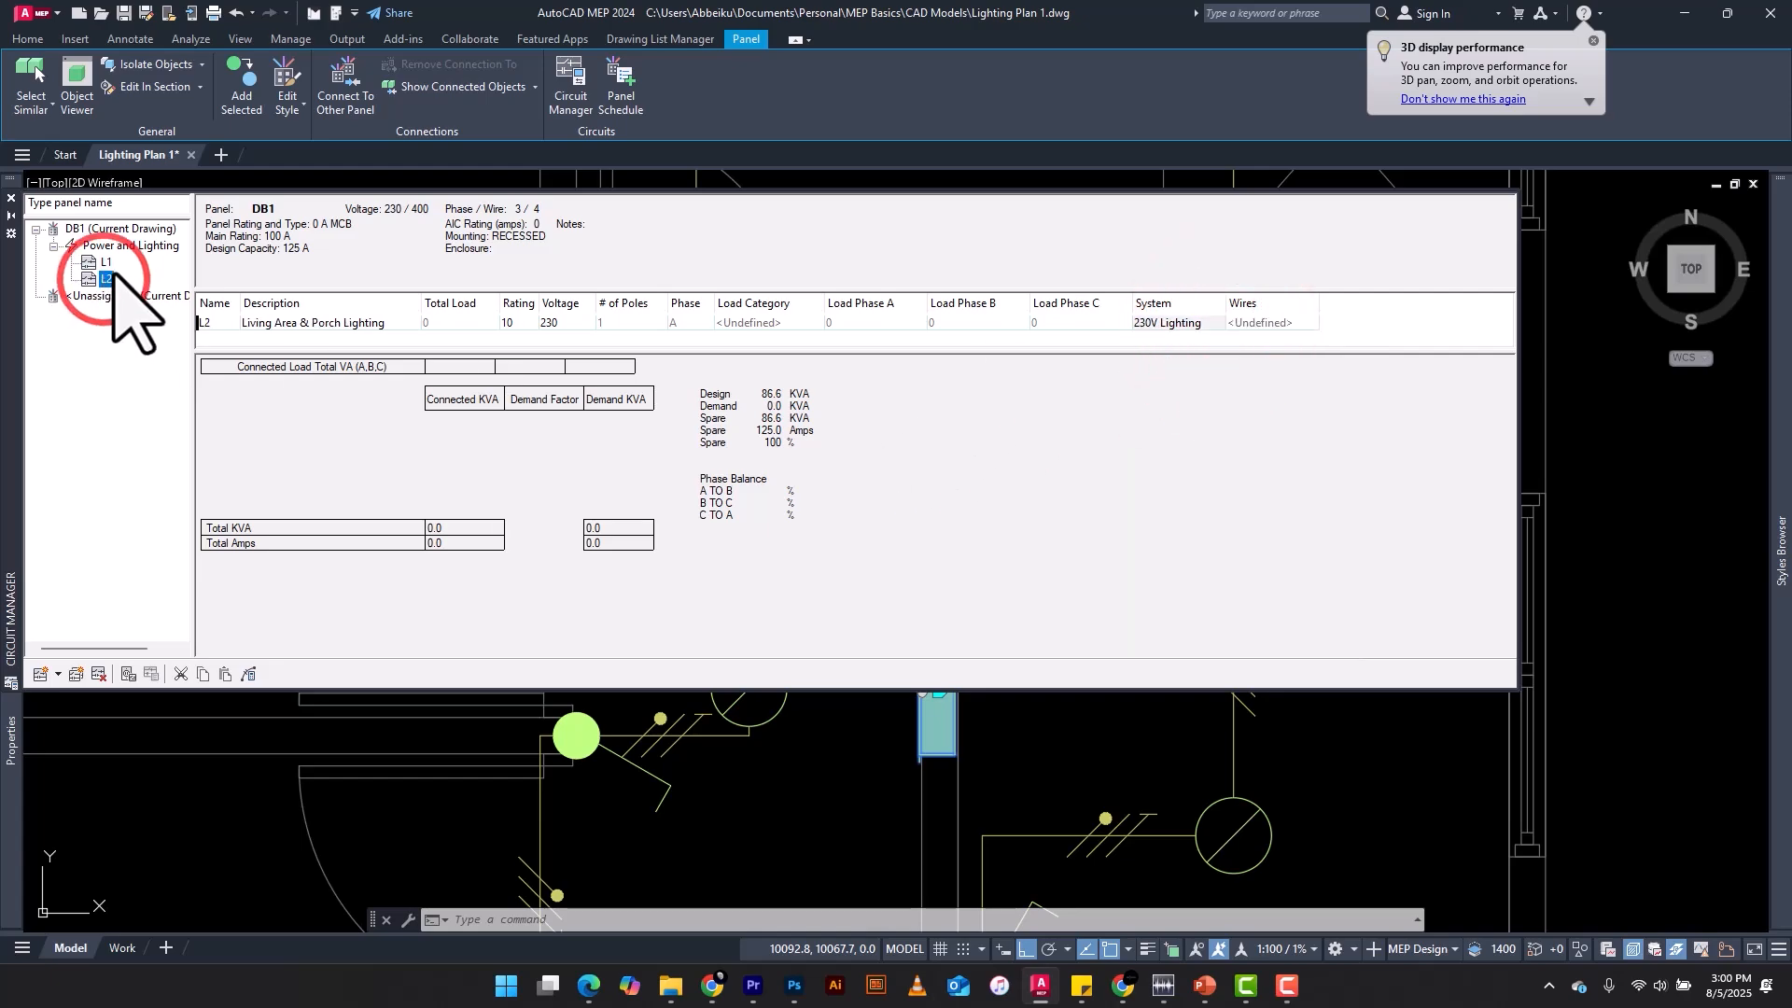
click(106, 245)
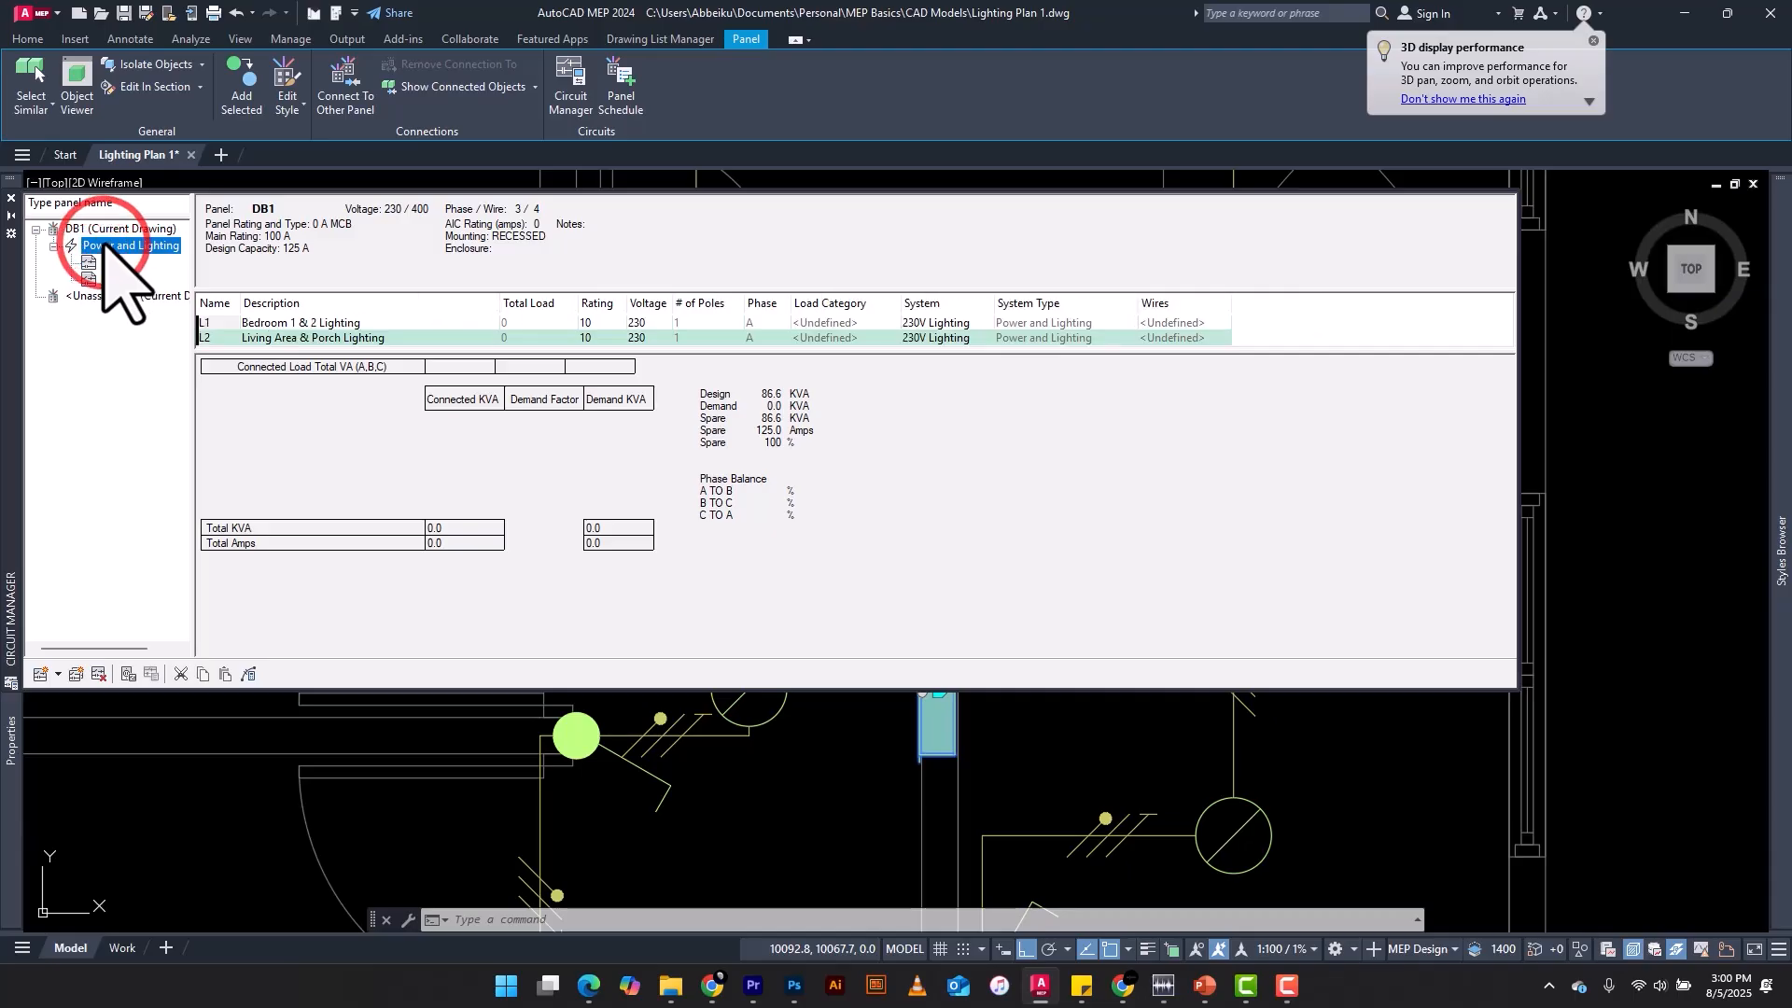
right_click(104, 246)
click(78, 245)
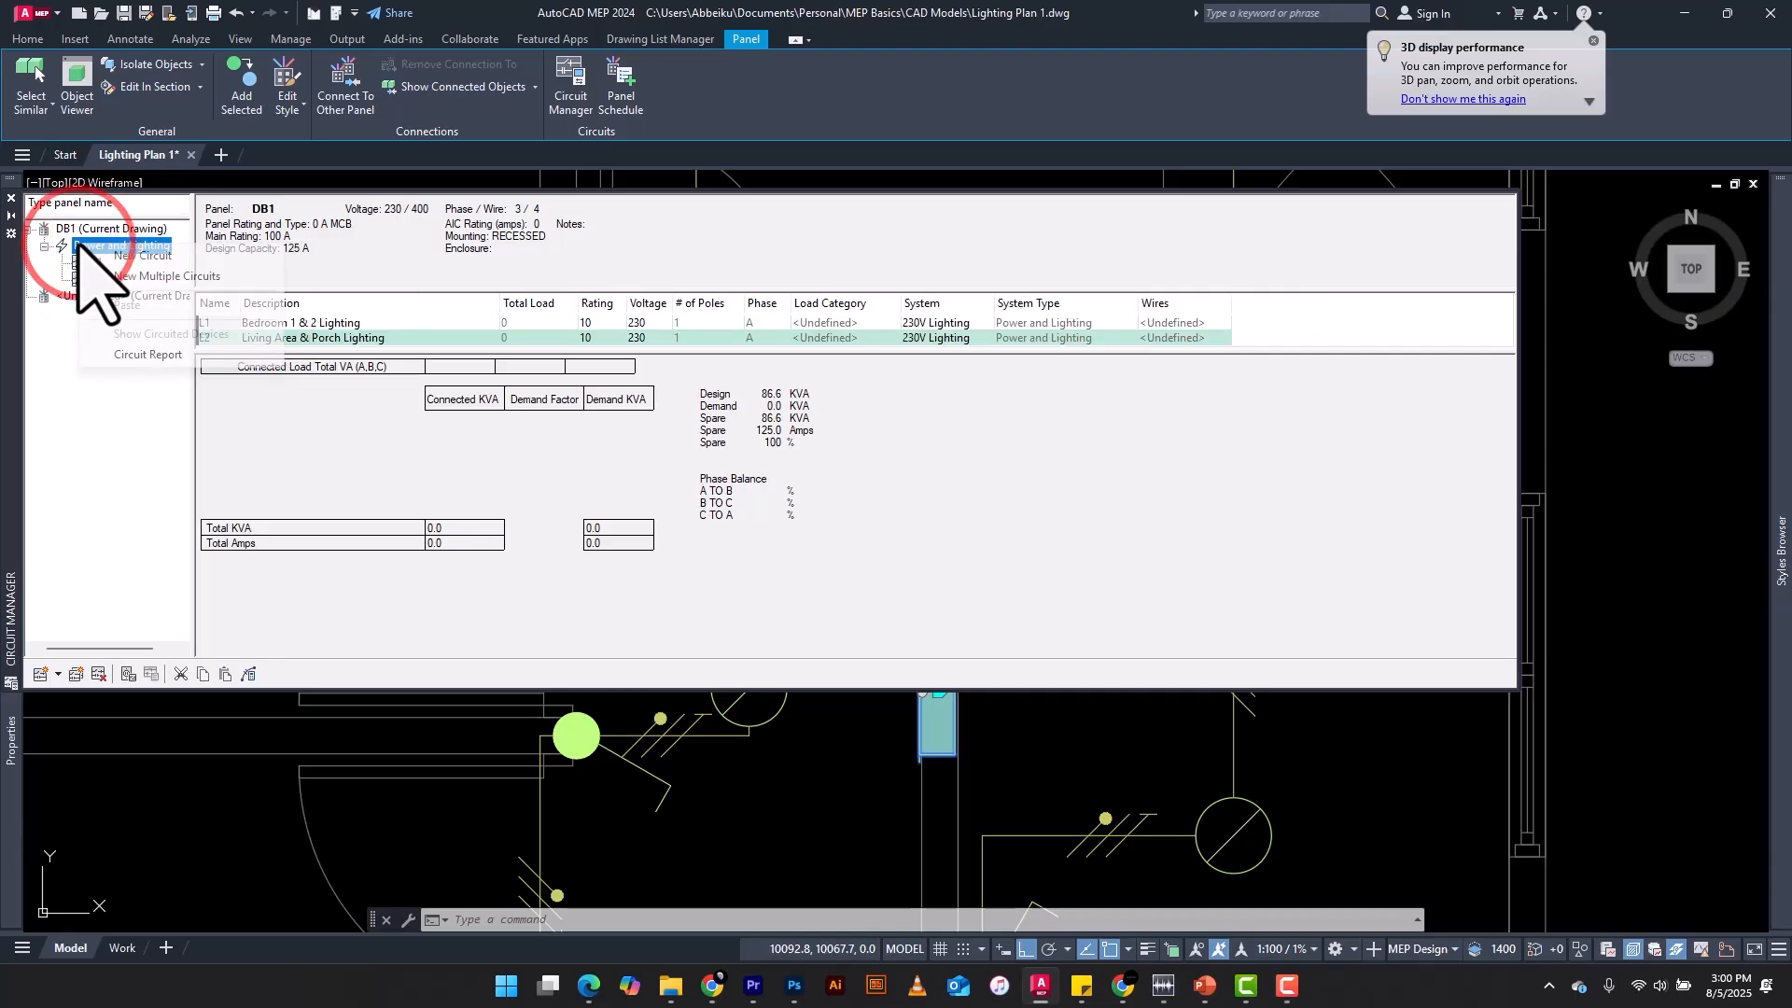
right_click(80, 245)
click(59, 416)
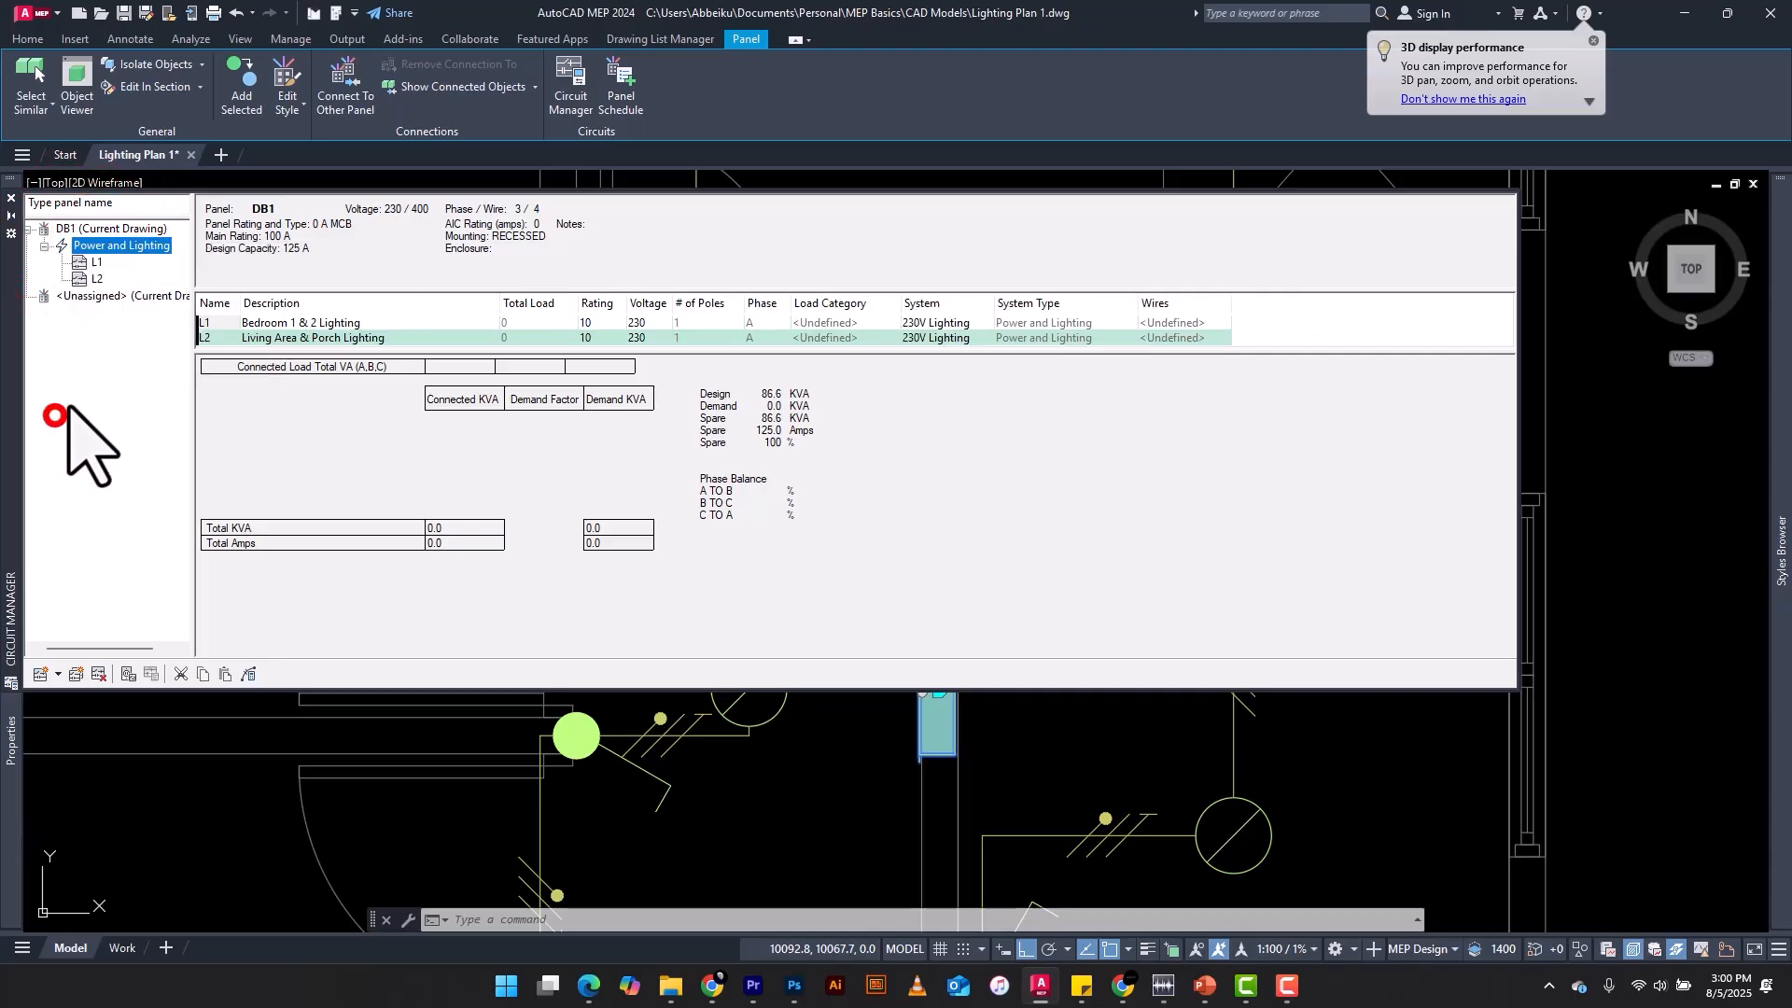
Step: Create a new circuit under DB1's Power and Lighting group and name it L3
click(97, 278)
right_click(97, 278)
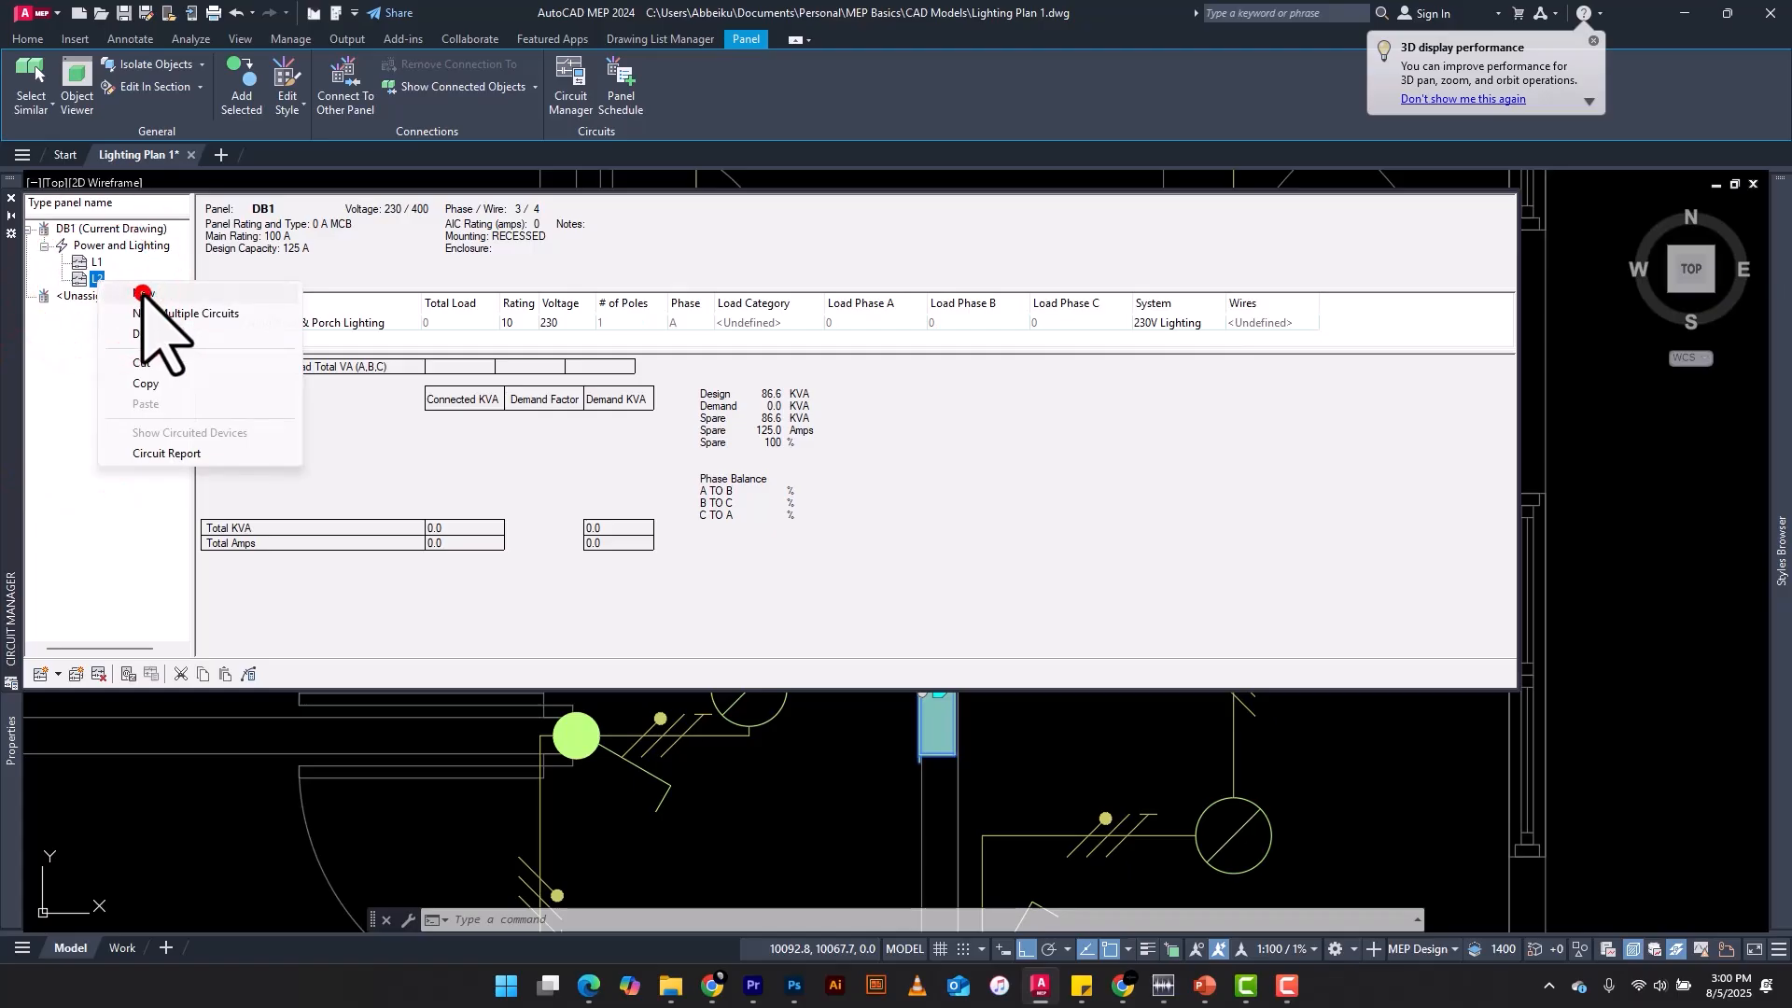
click(140, 306)
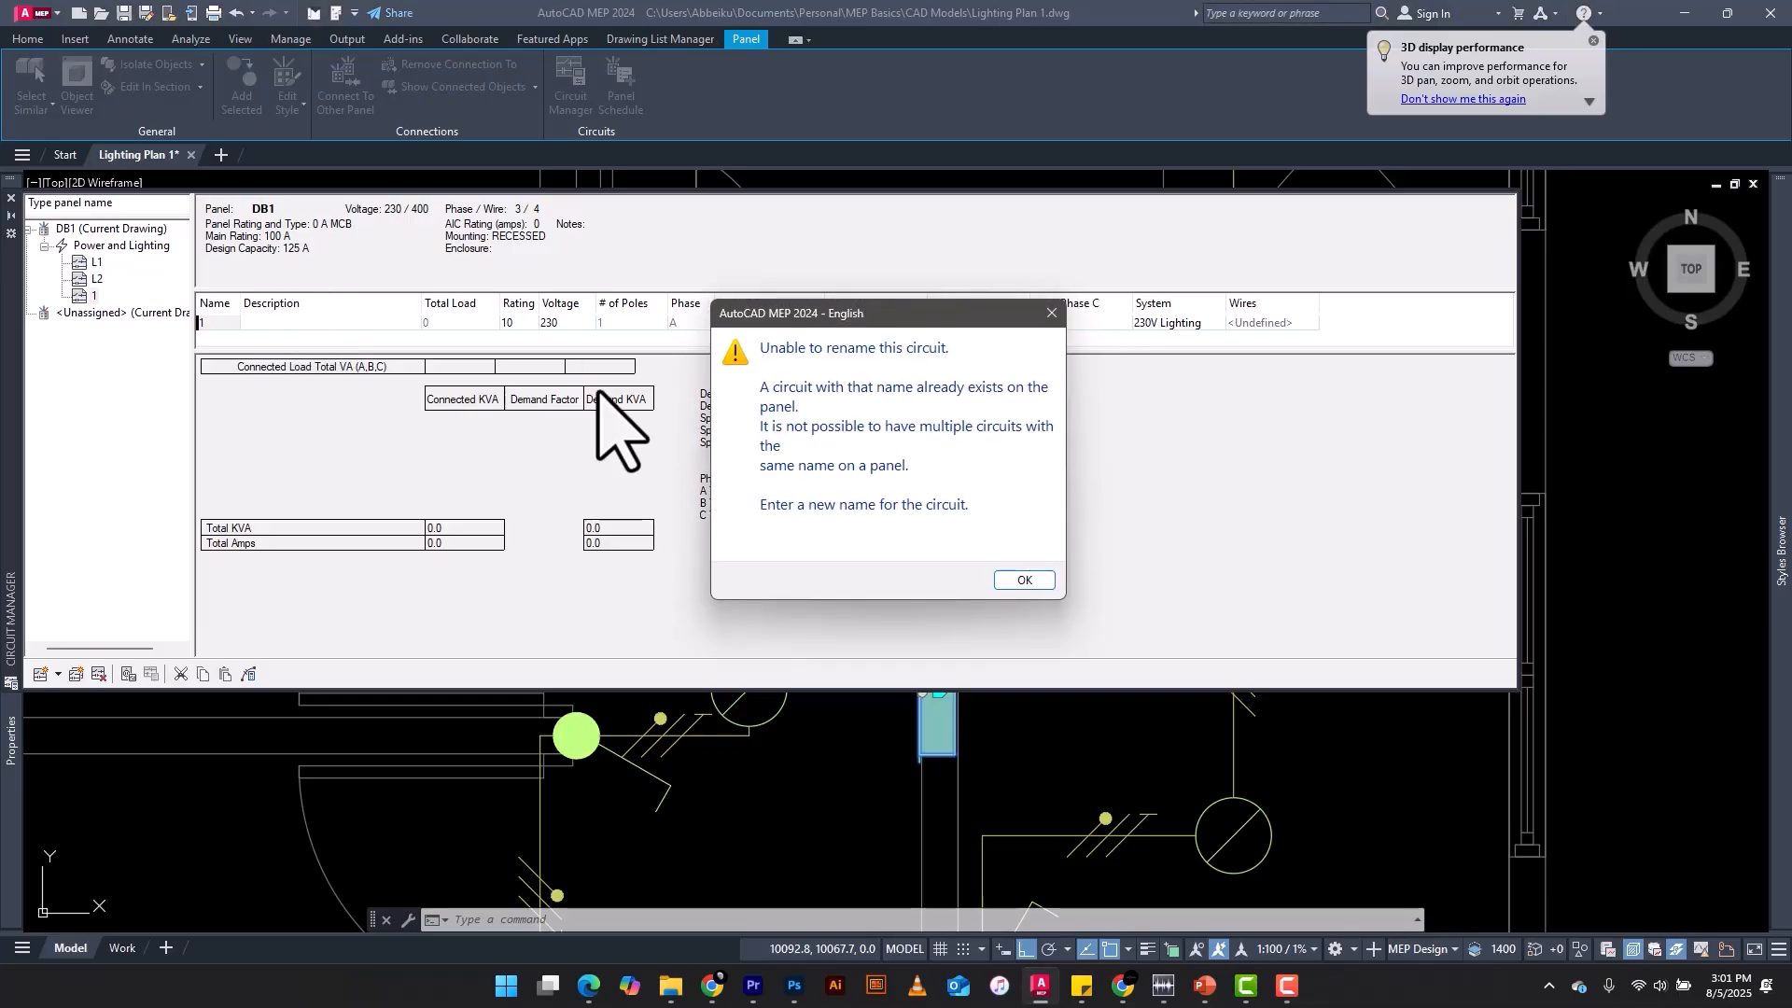
click(1025, 580)
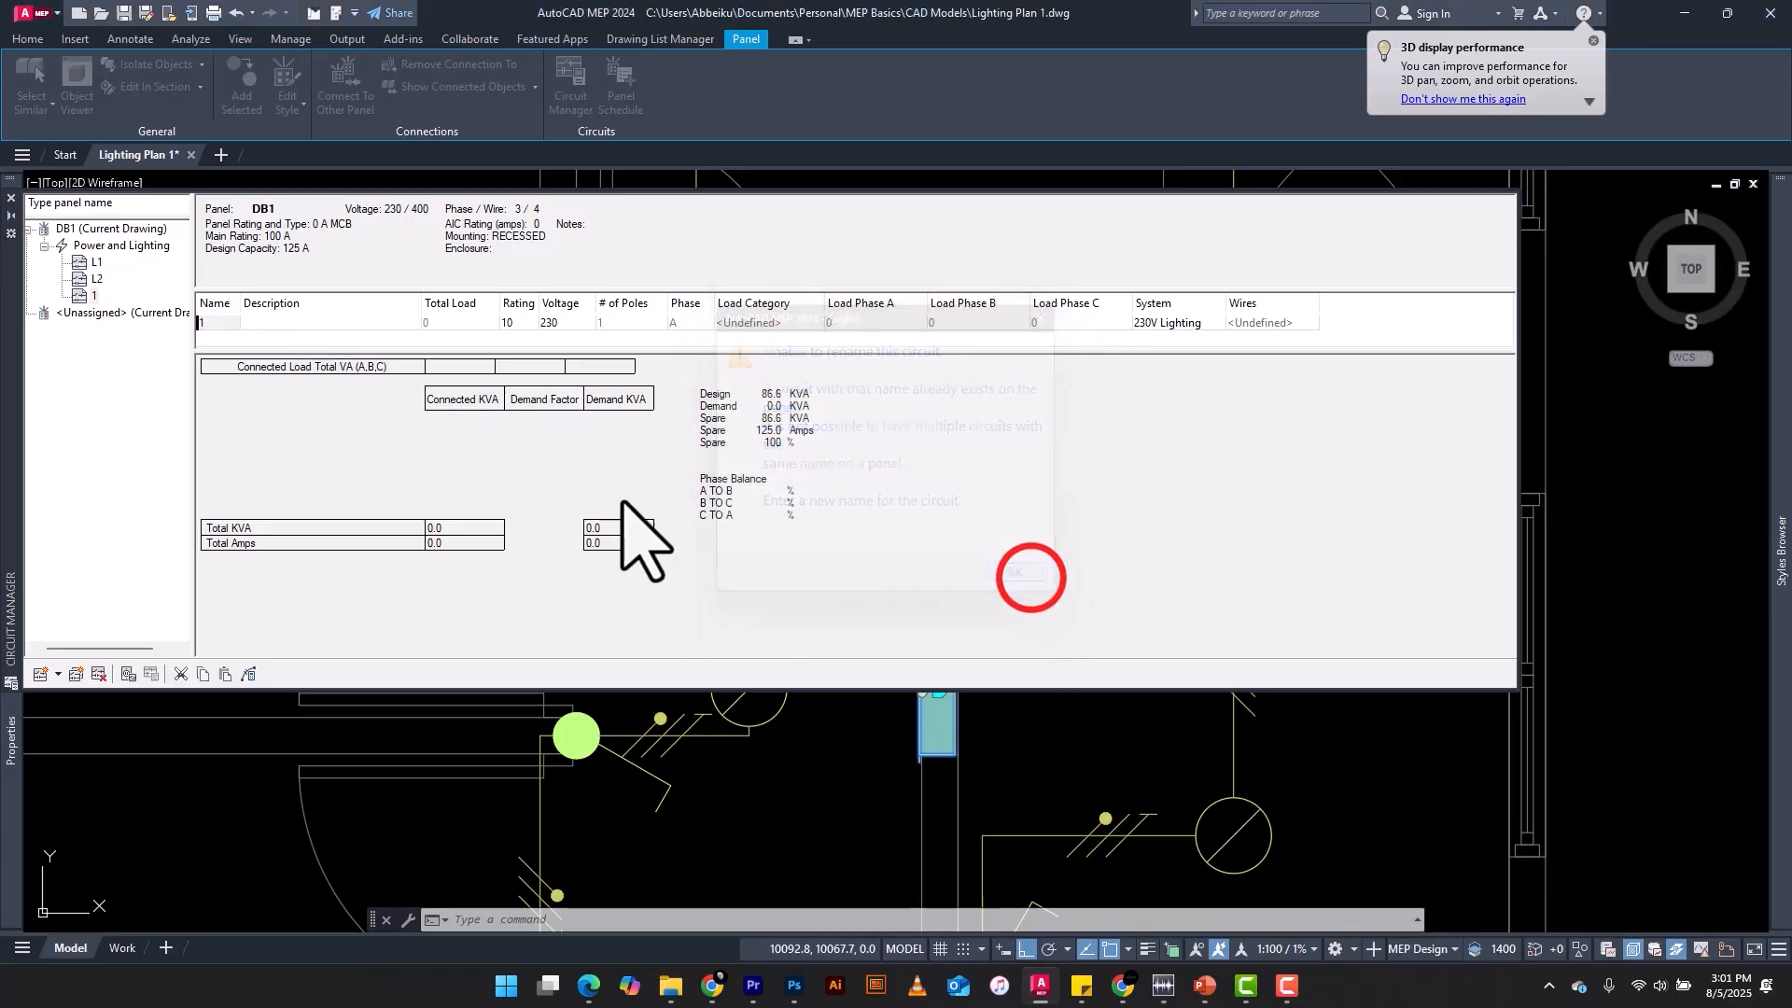
click(208, 320)
click(208, 321)
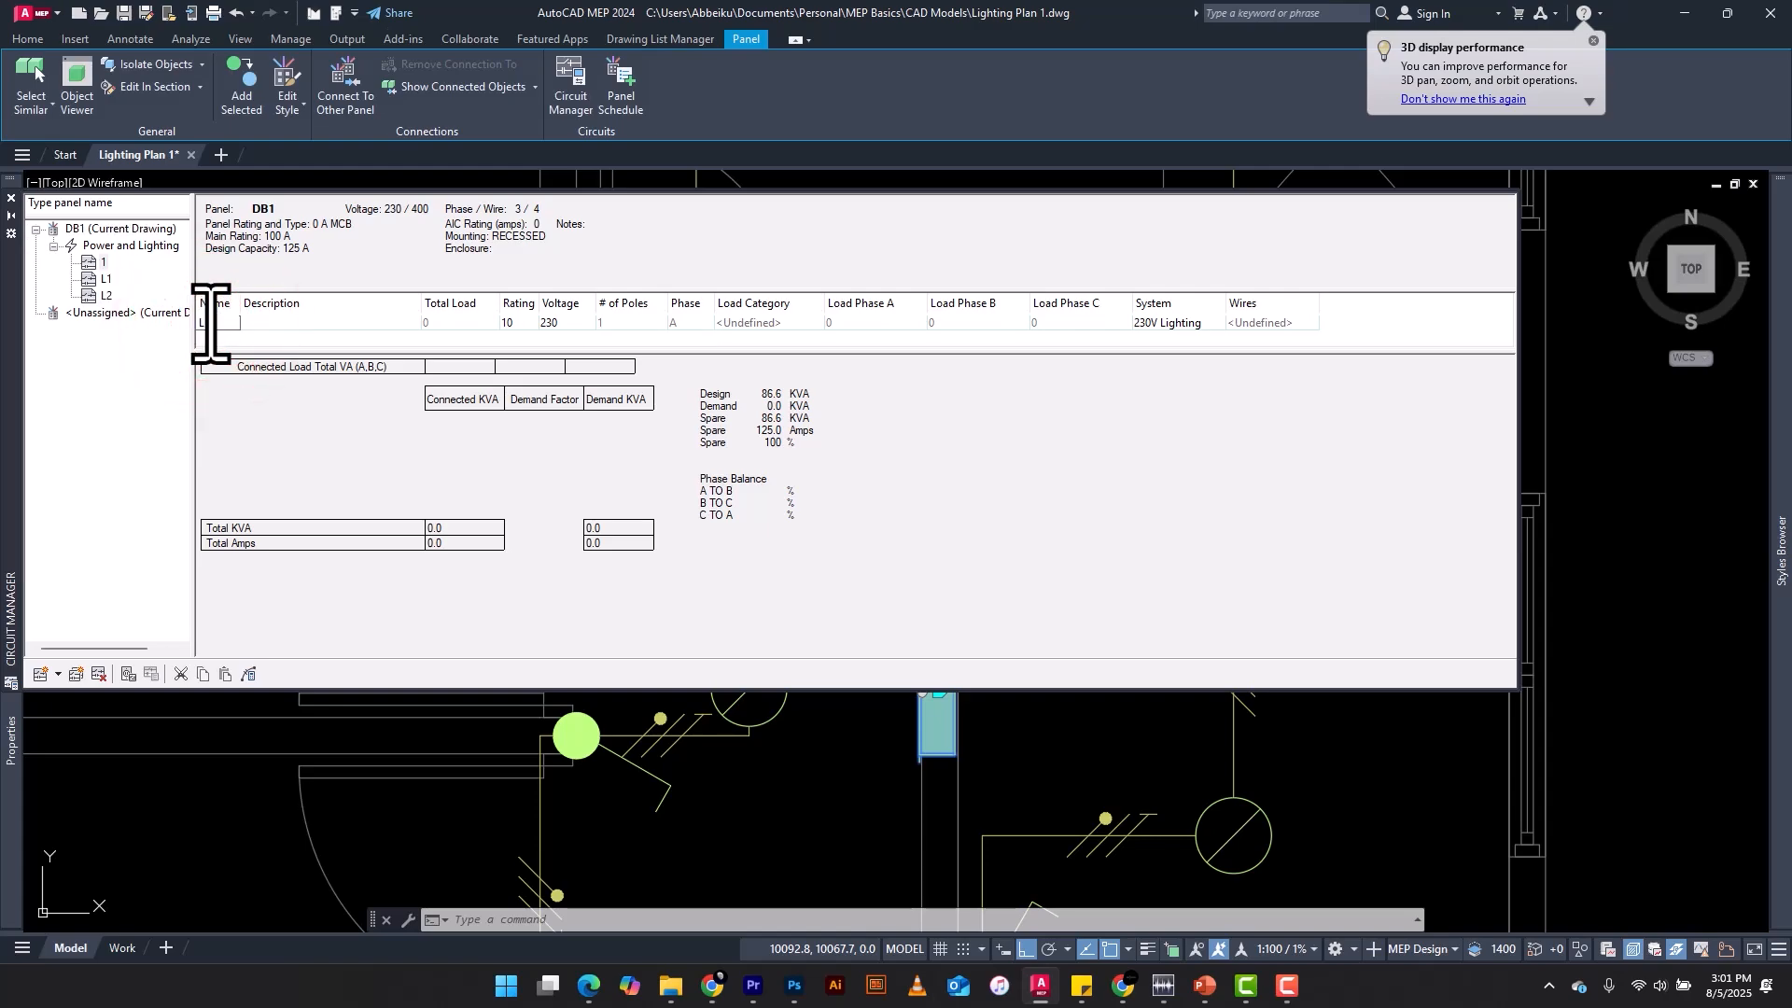
text(L3)
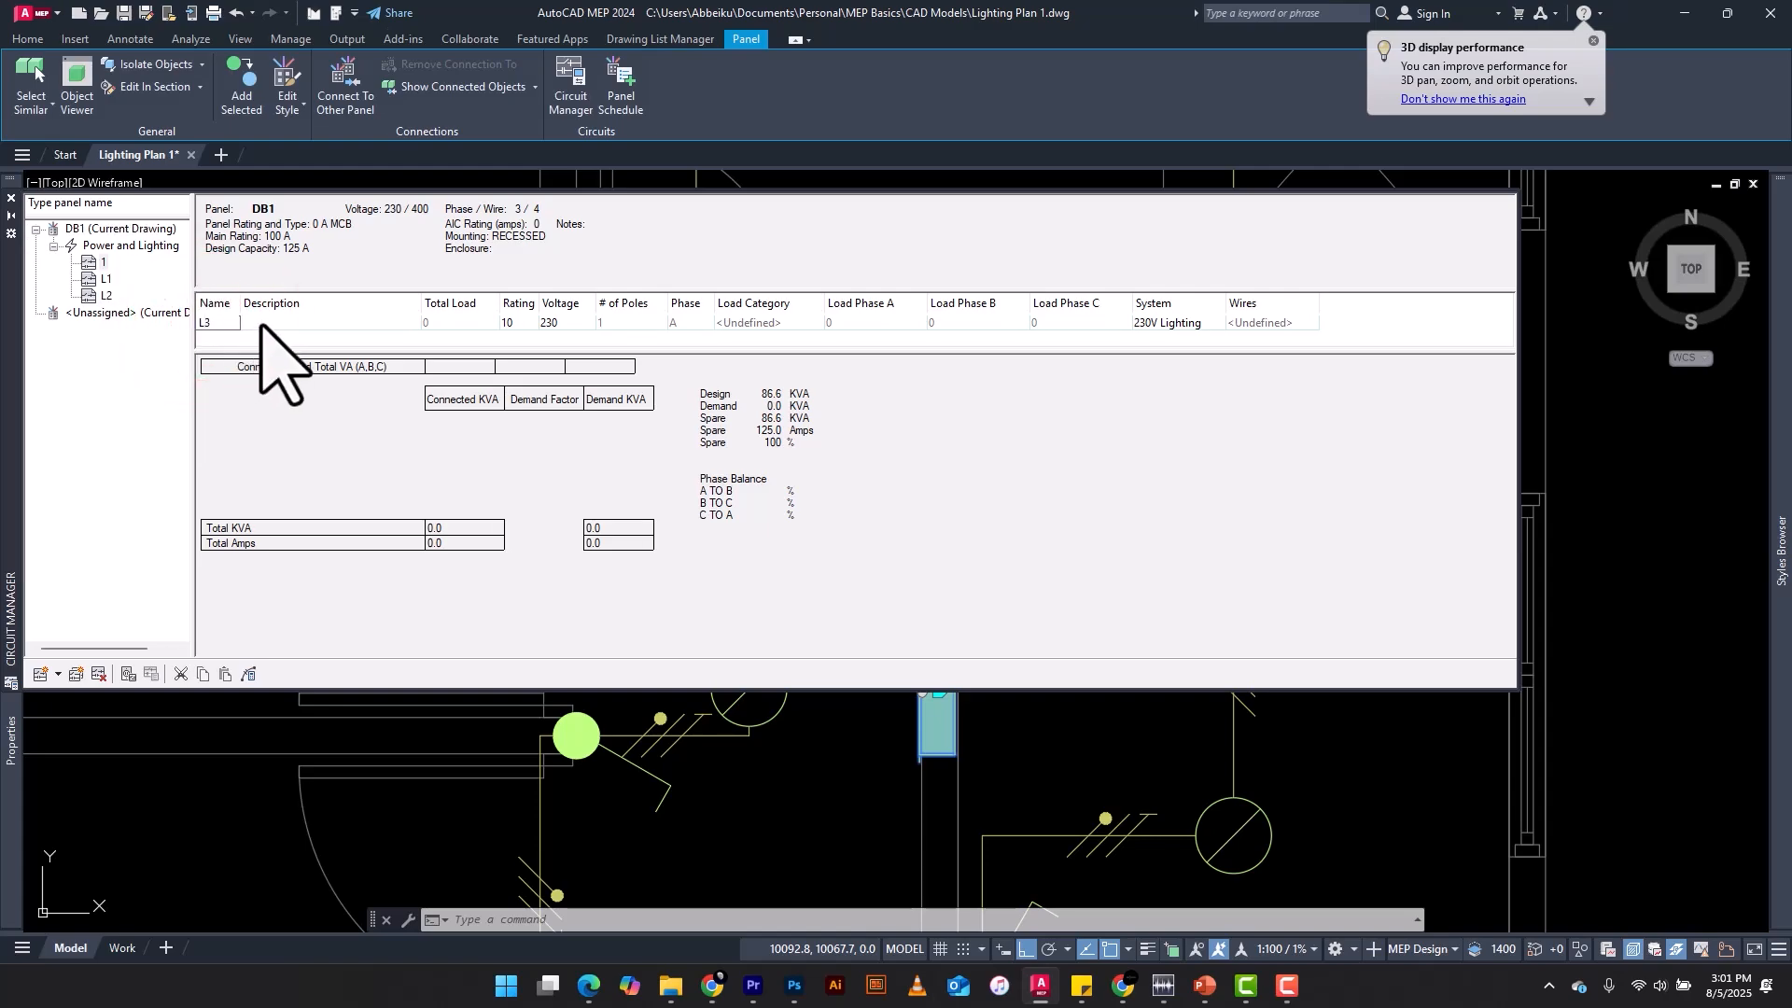
Step: Describe circuit L3 as Kitchen & WC Lighting and check its system setting
click(262, 322)
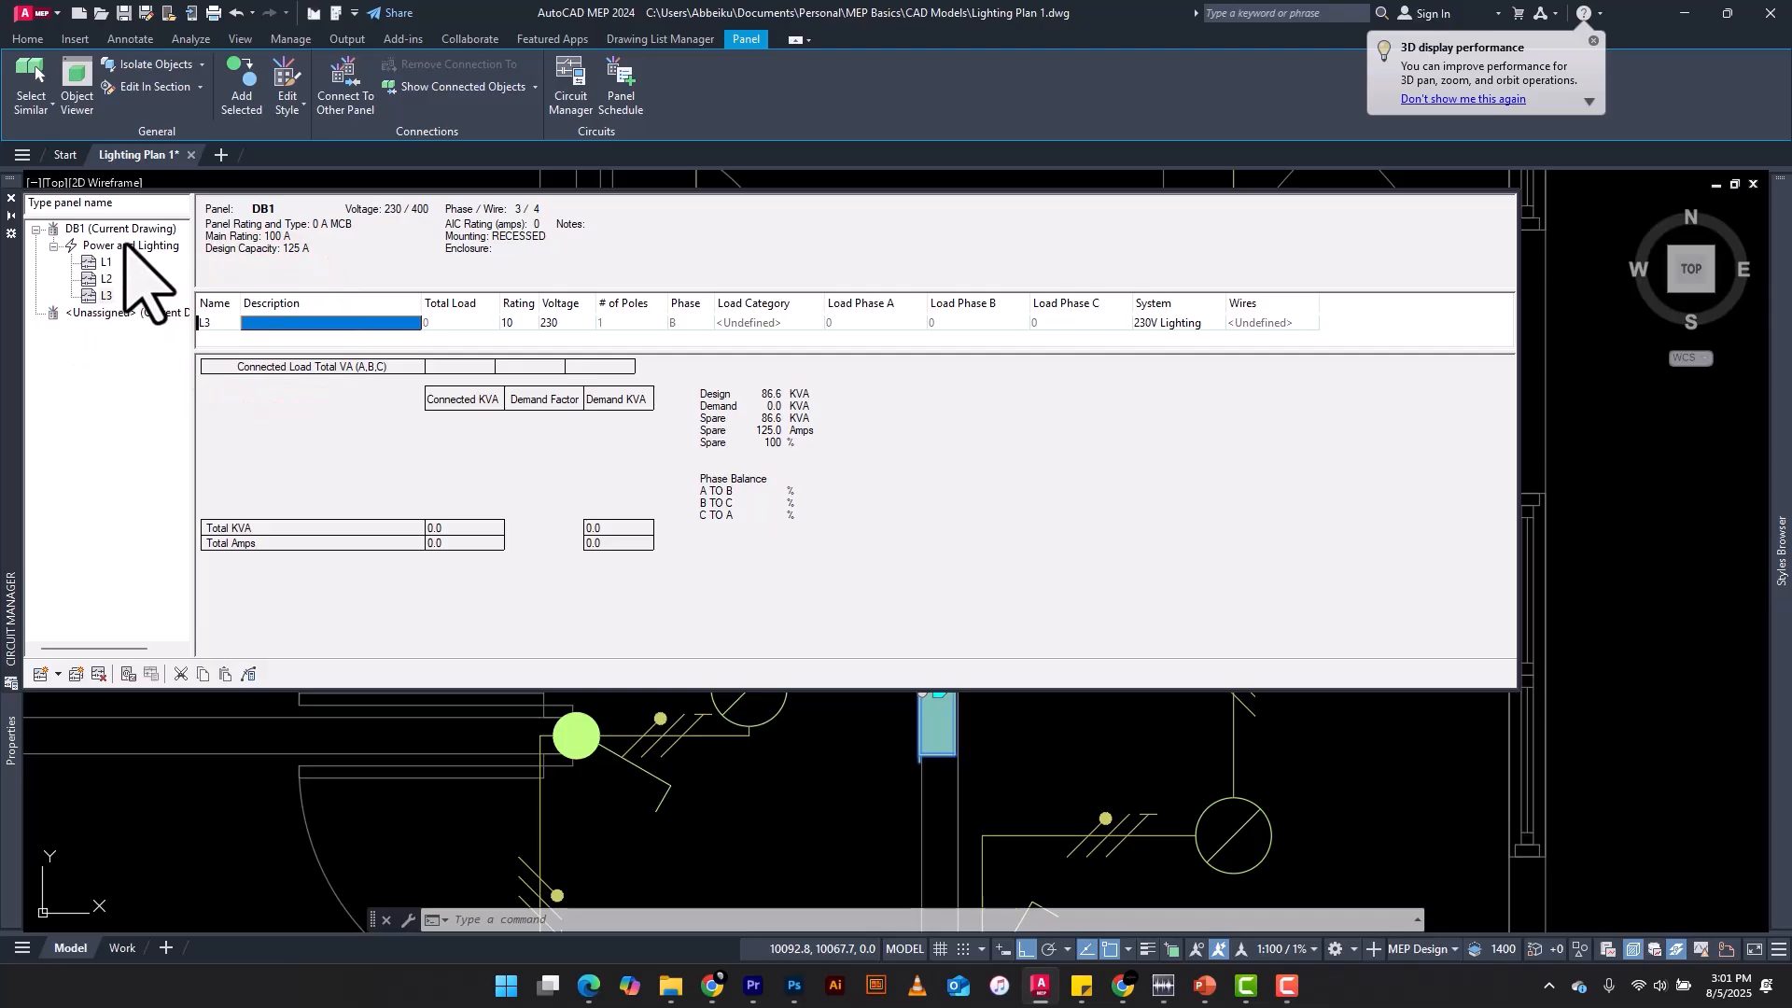
click(351, 322)
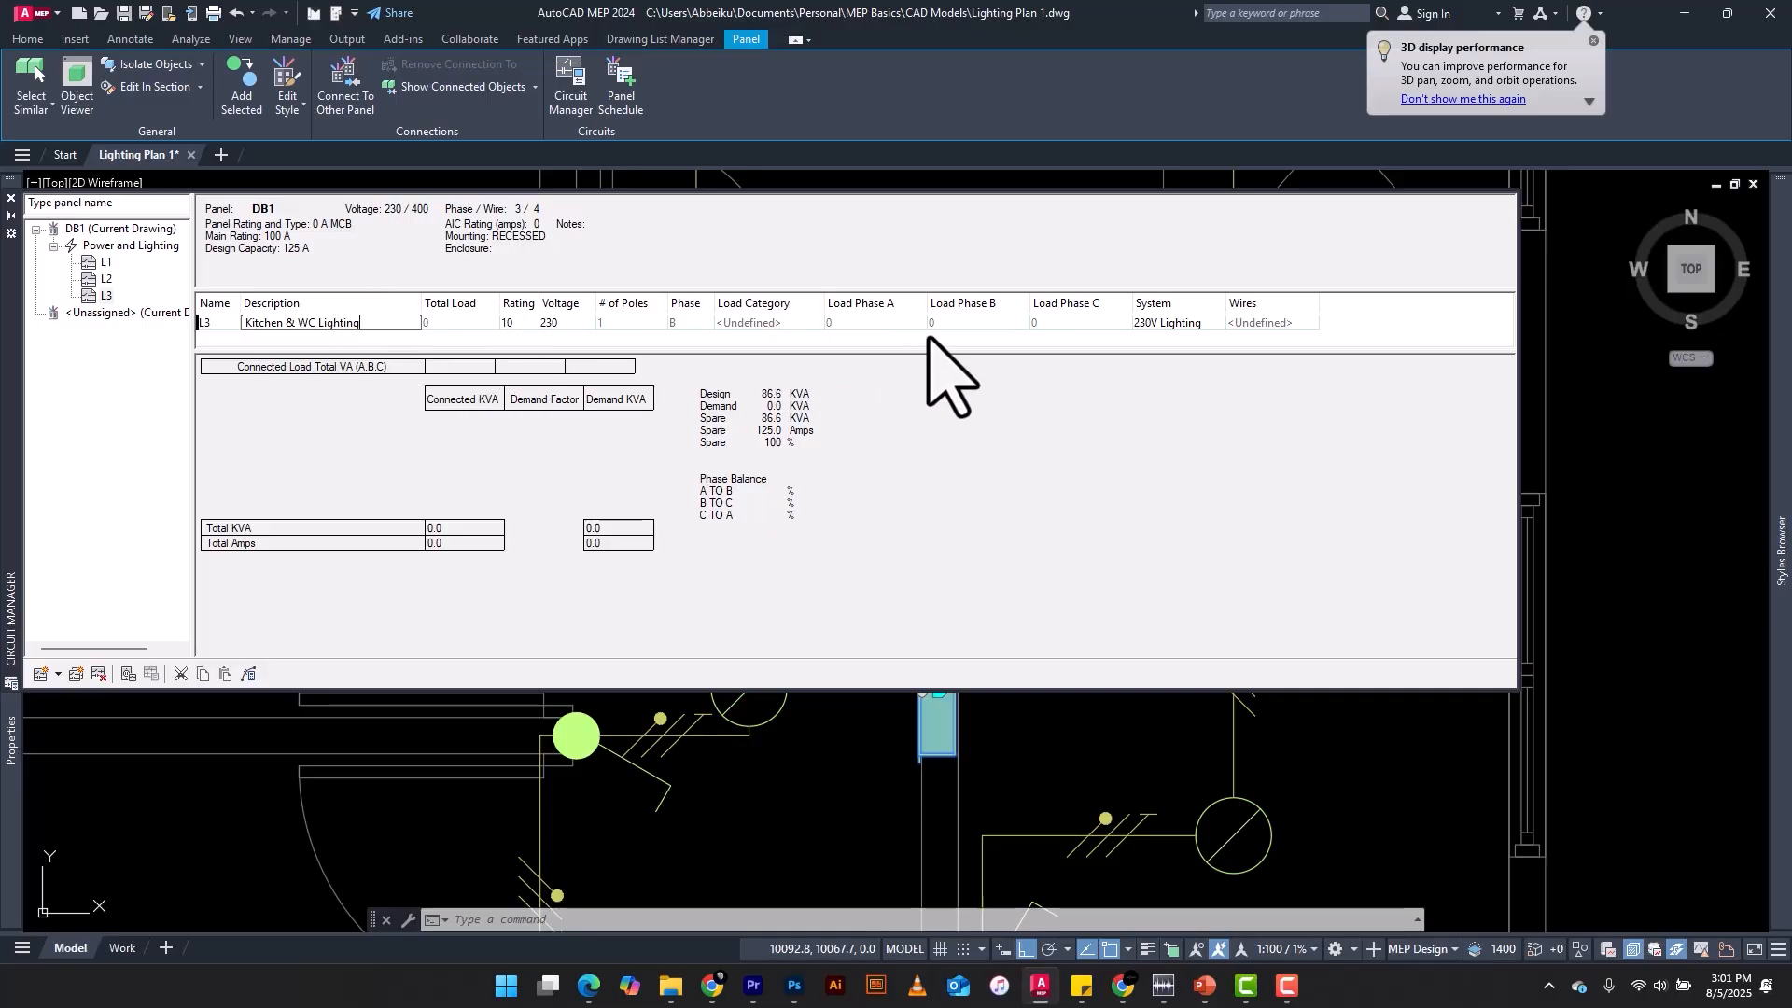
click(1192, 324)
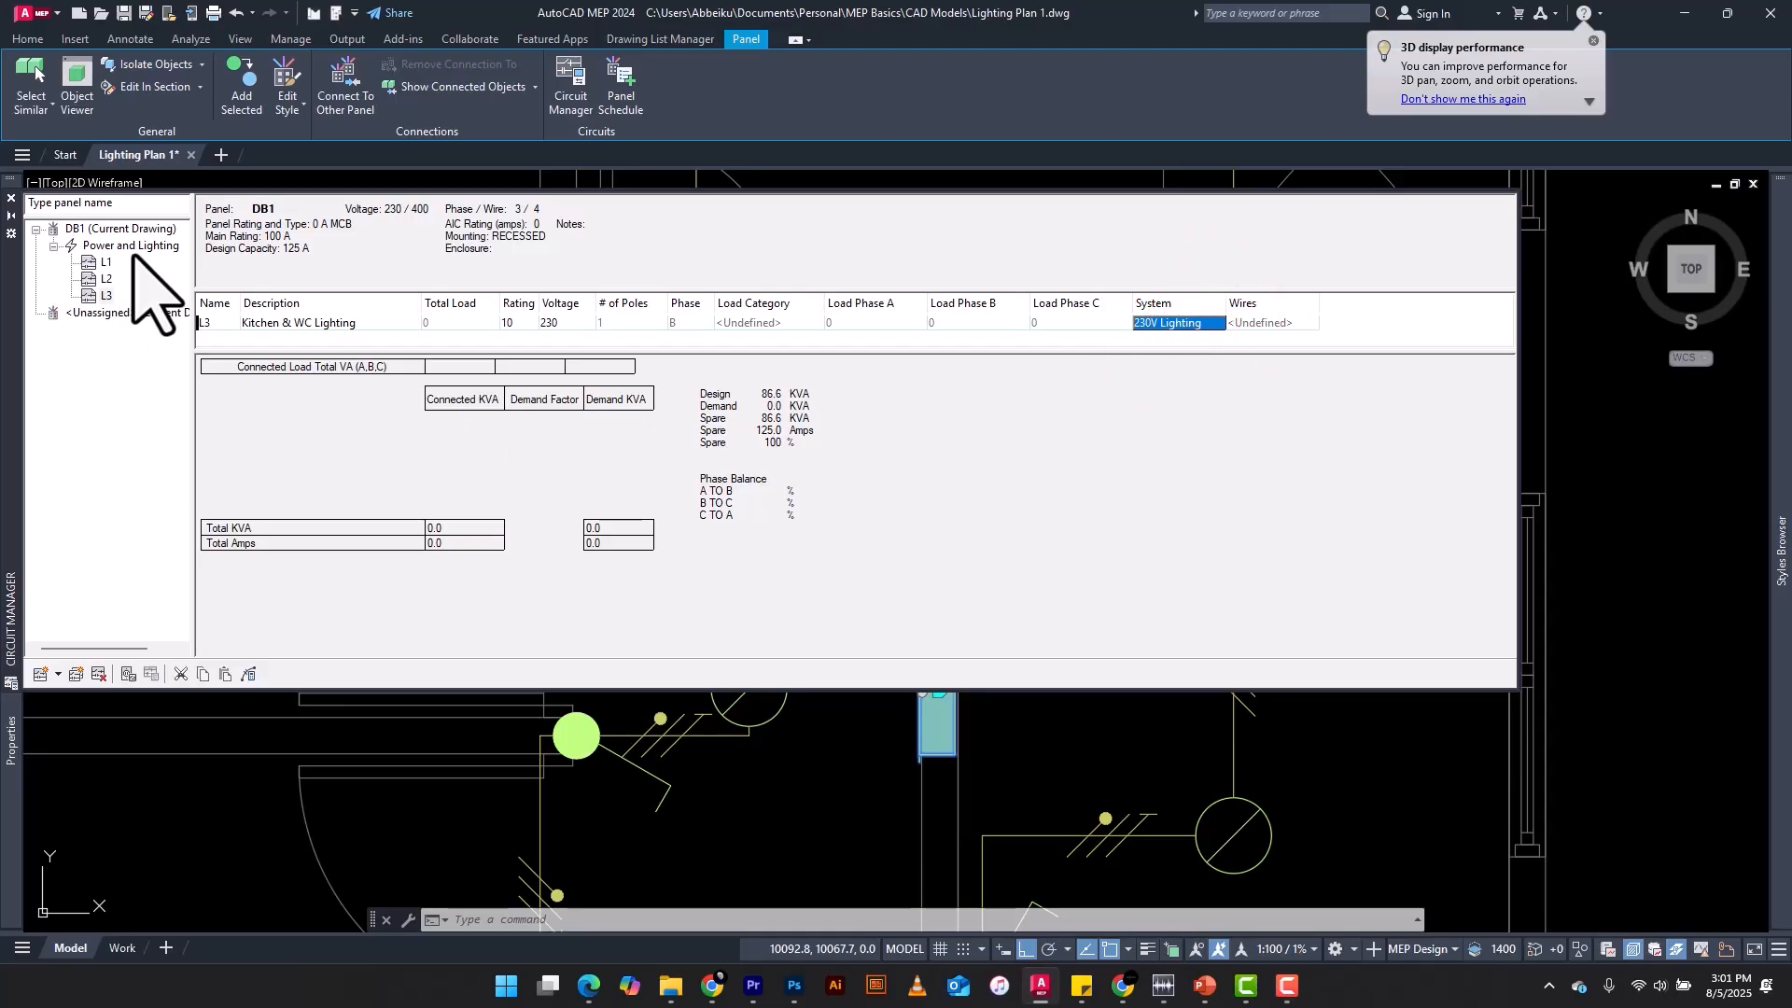
Step: Review circuits L2 and L3 individually and in the combined Power and Lighting circuit list
click(107, 279)
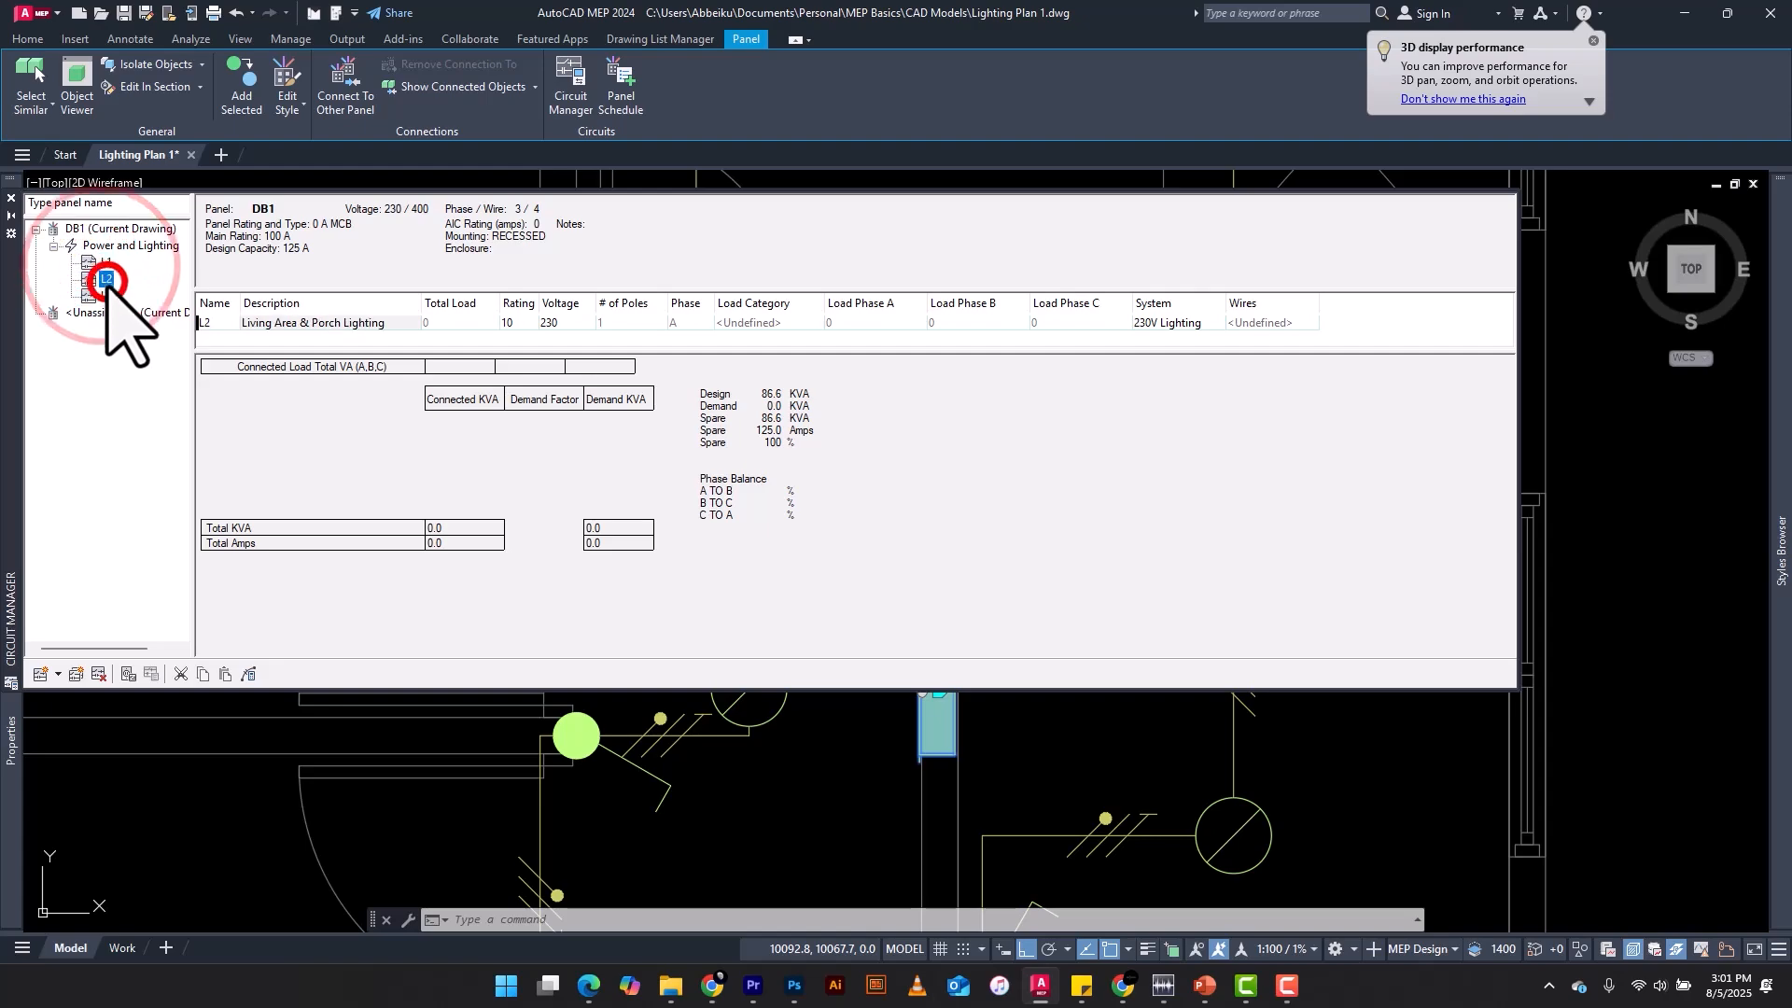
click(106, 294)
click(123, 246)
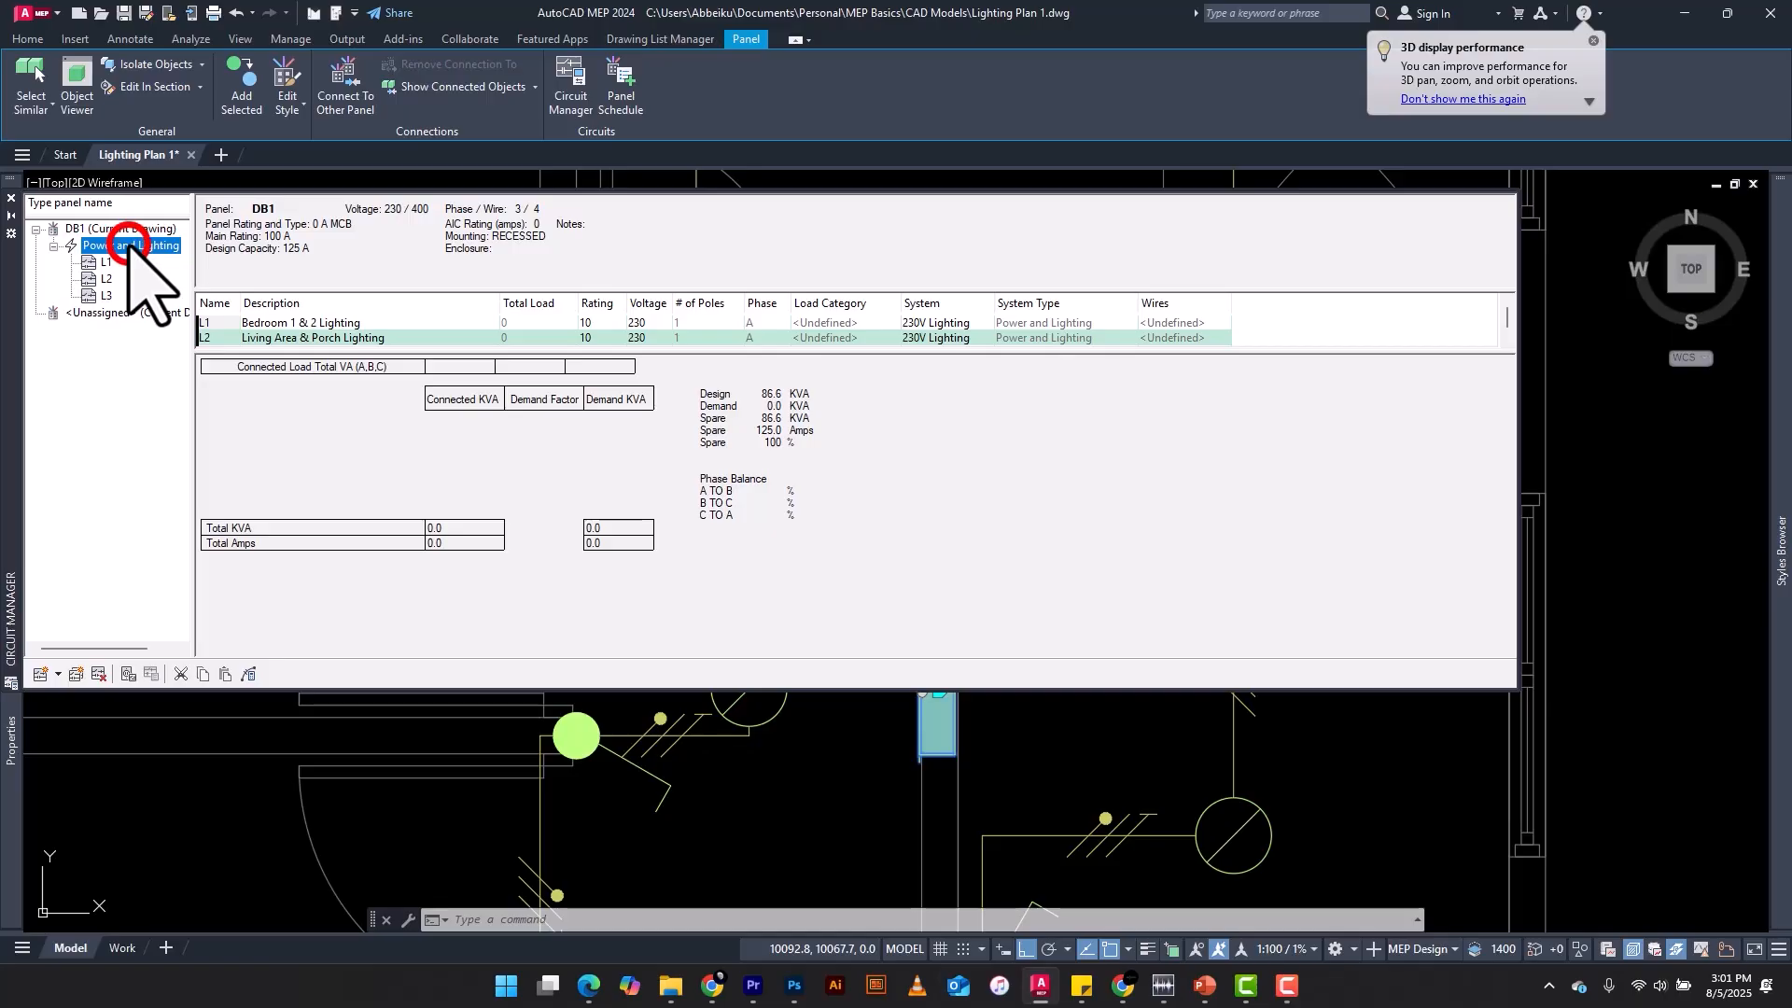
click(108, 277)
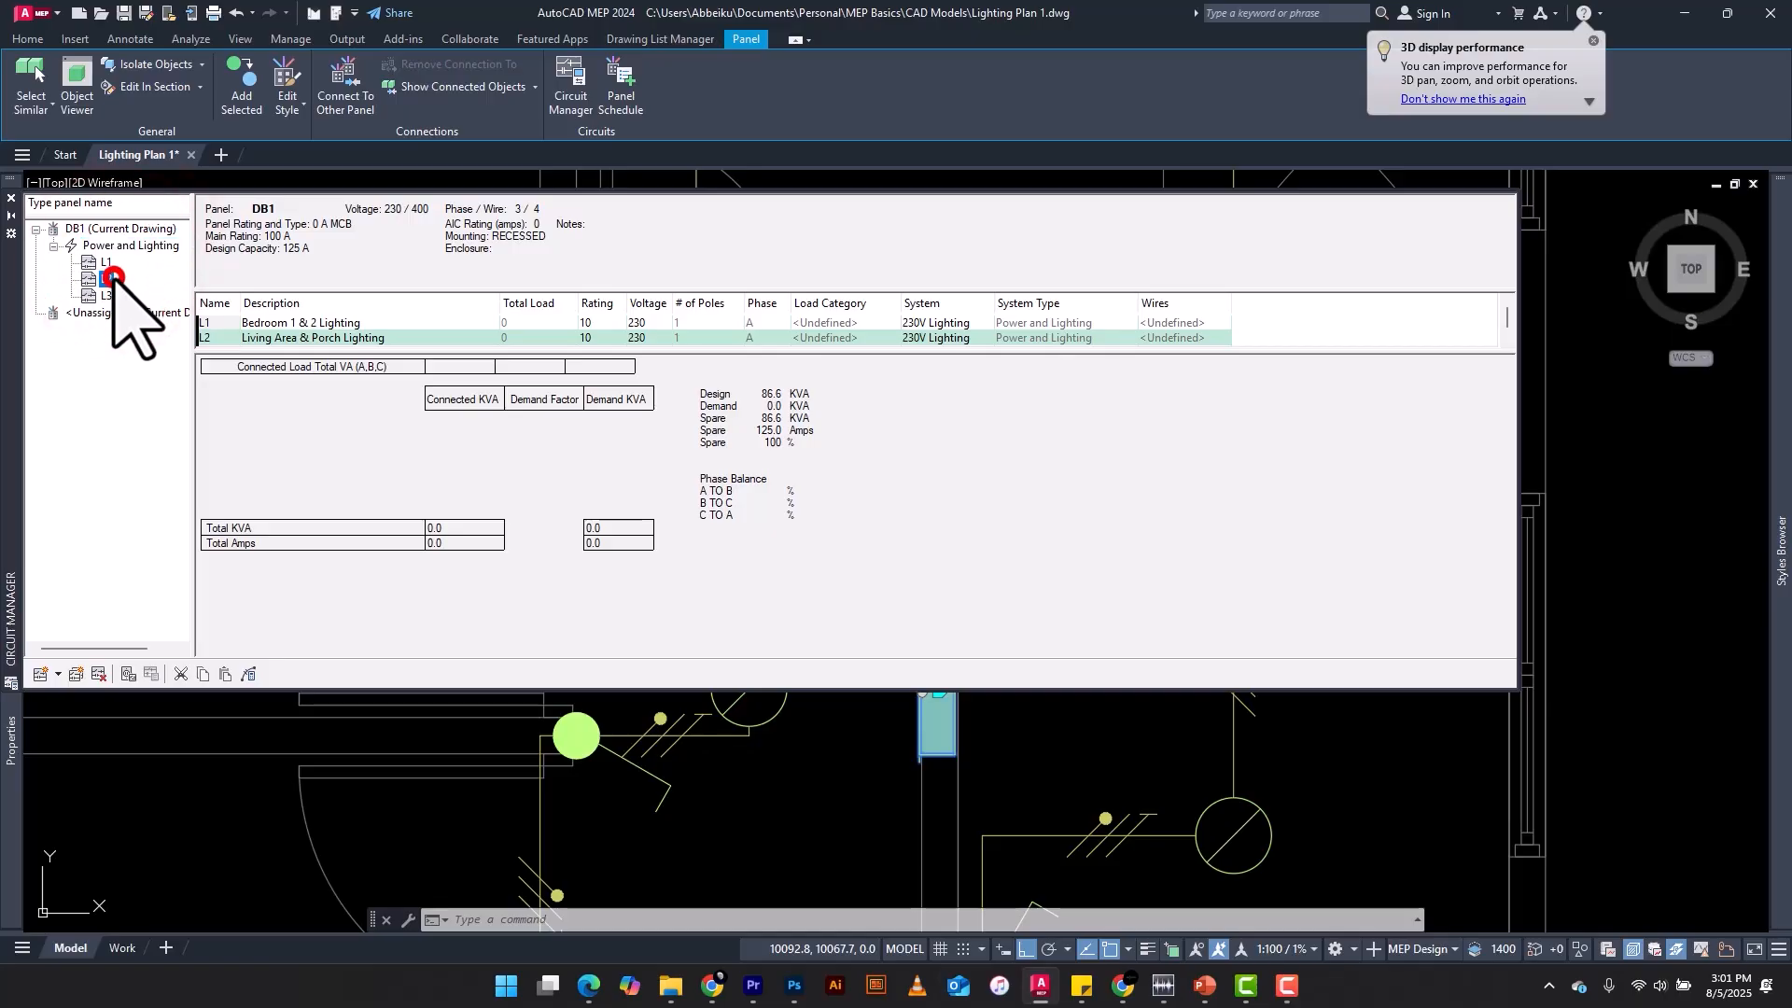
click(107, 294)
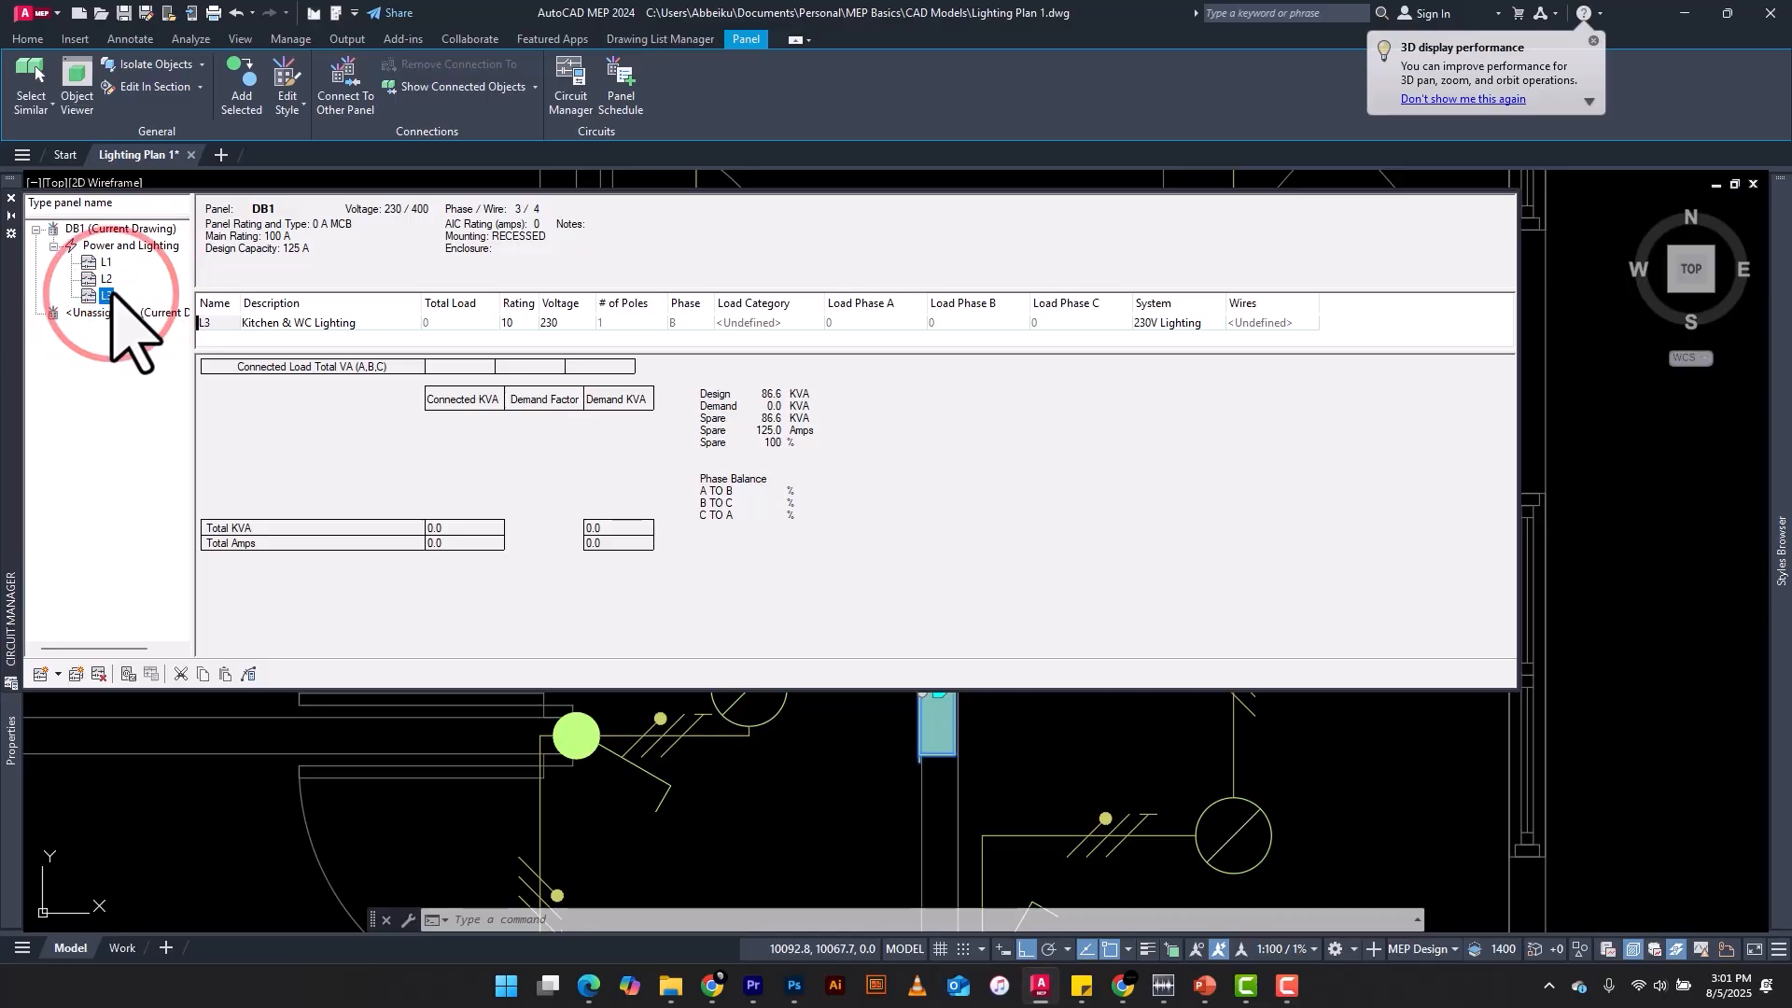
click(147, 246)
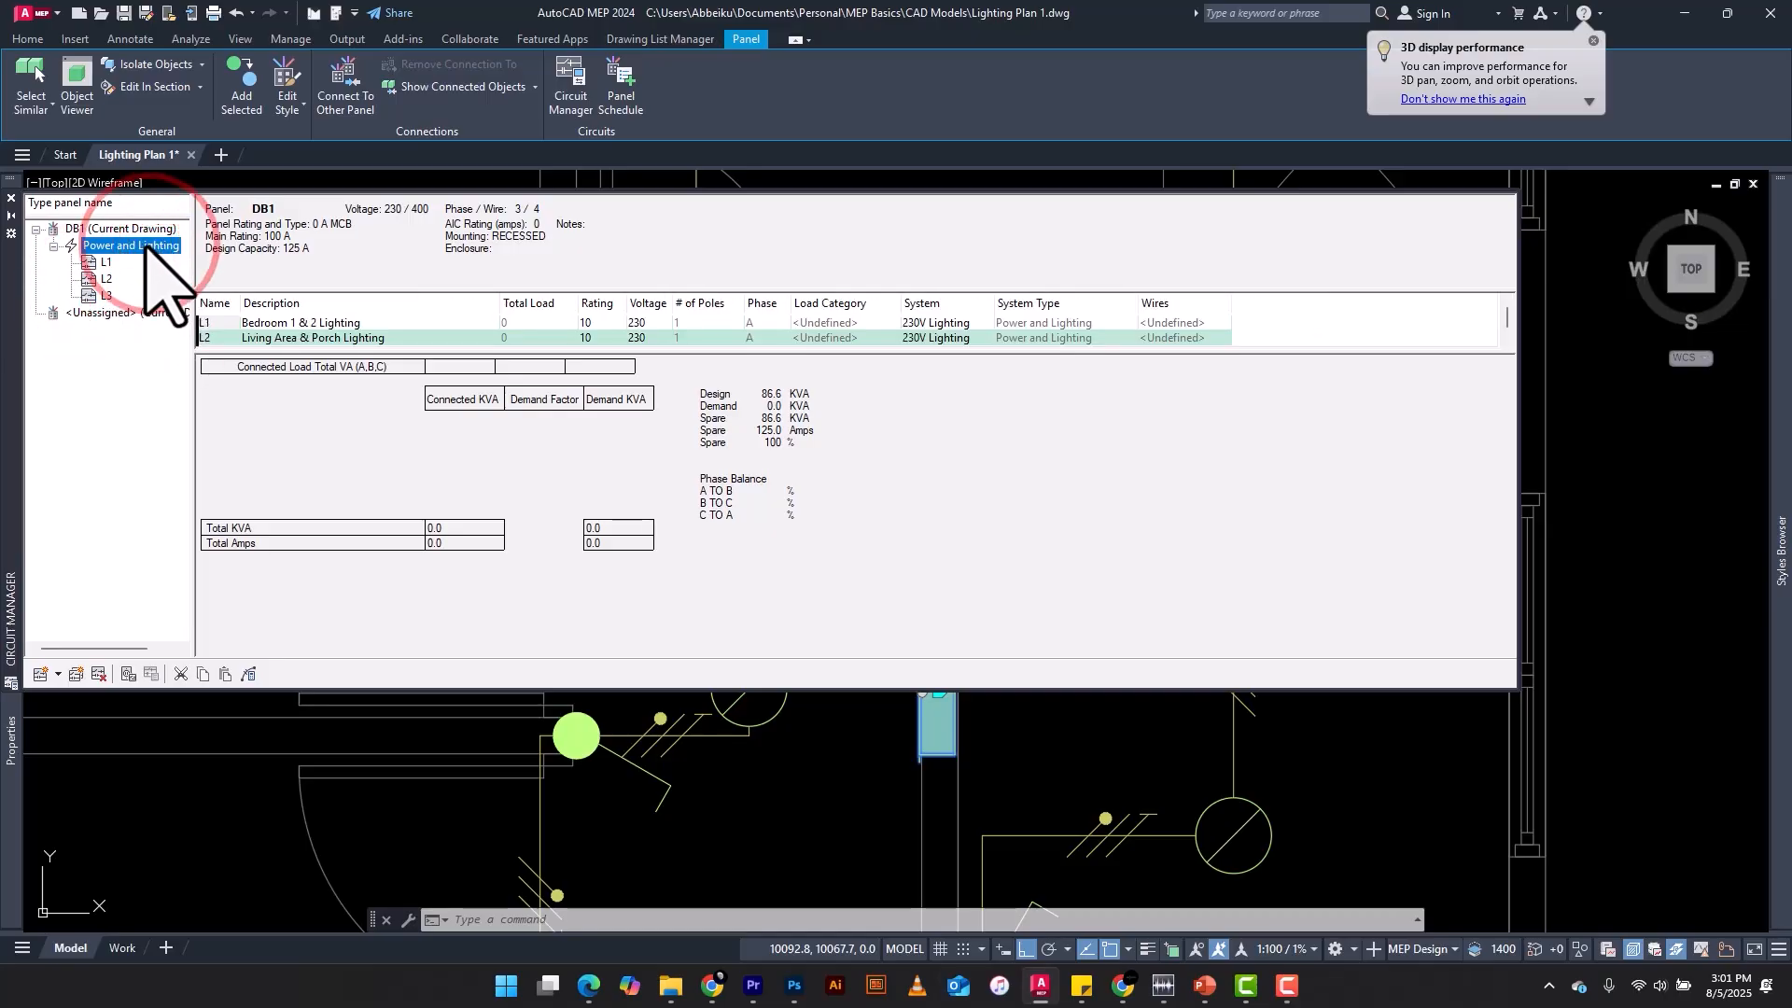
Step: Enlarge the circuit table area to fit L1, L2 and L3, and check their descriptions
drag(264, 352, 284, 435)
click(272, 397)
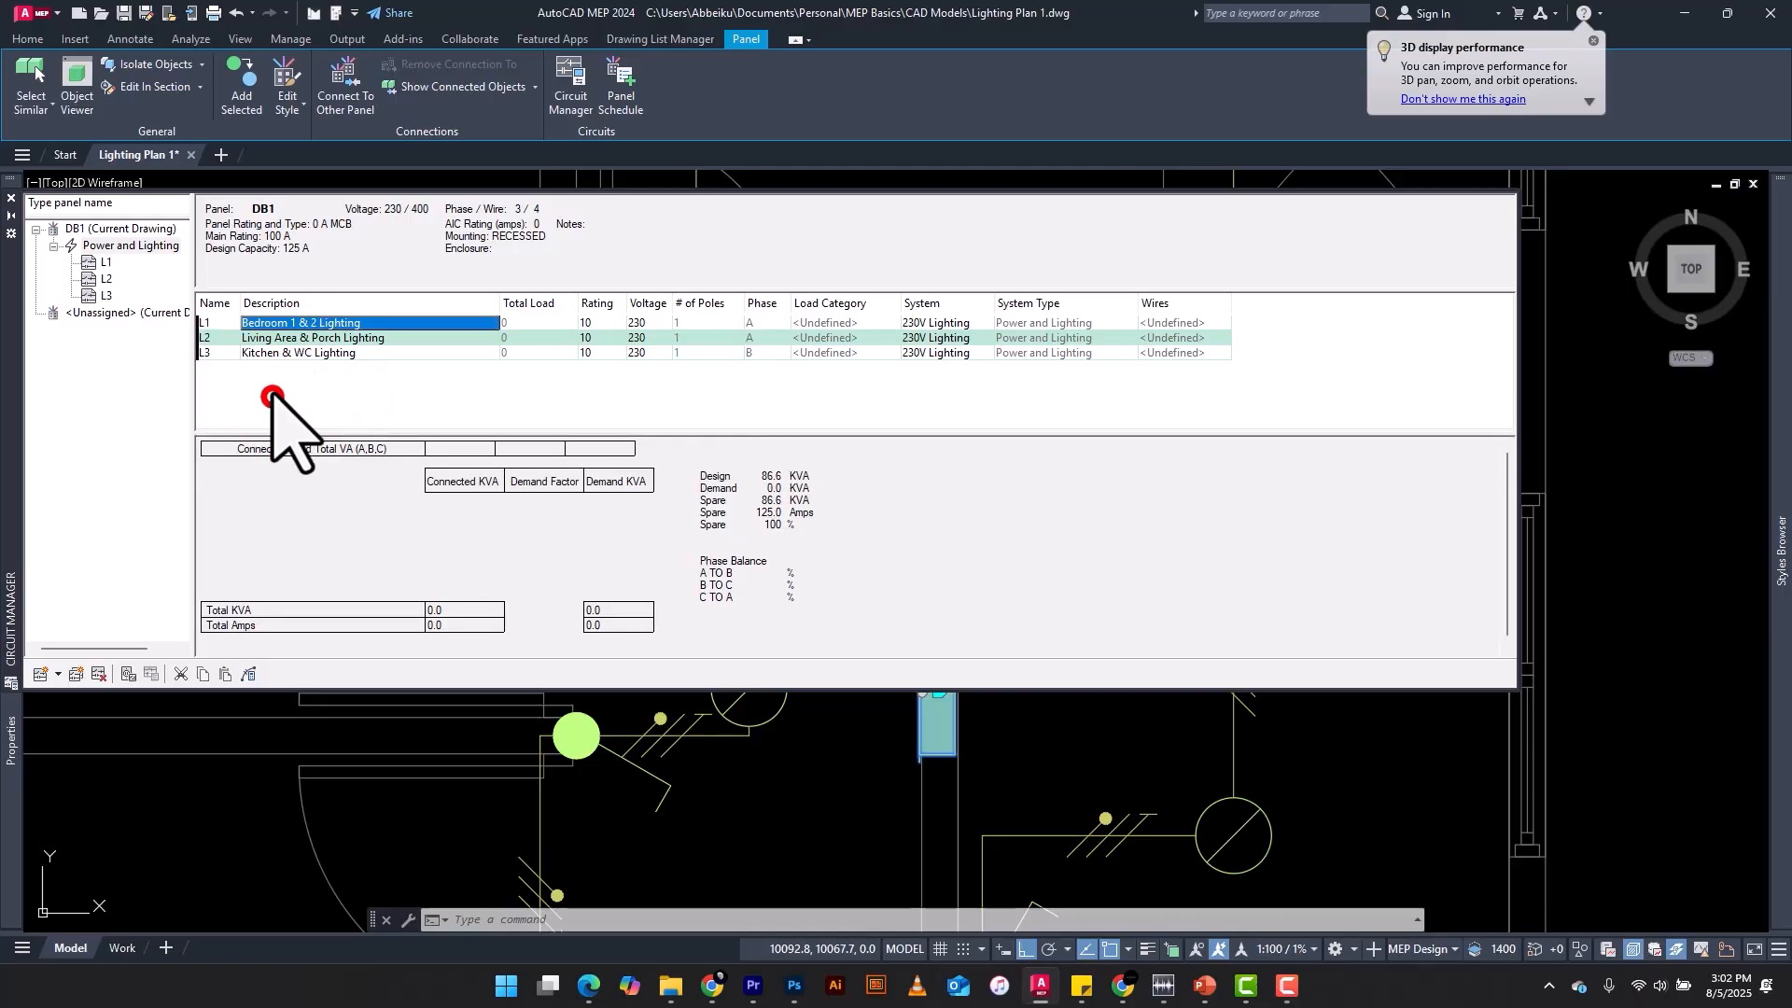
click(261, 336)
click(262, 382)
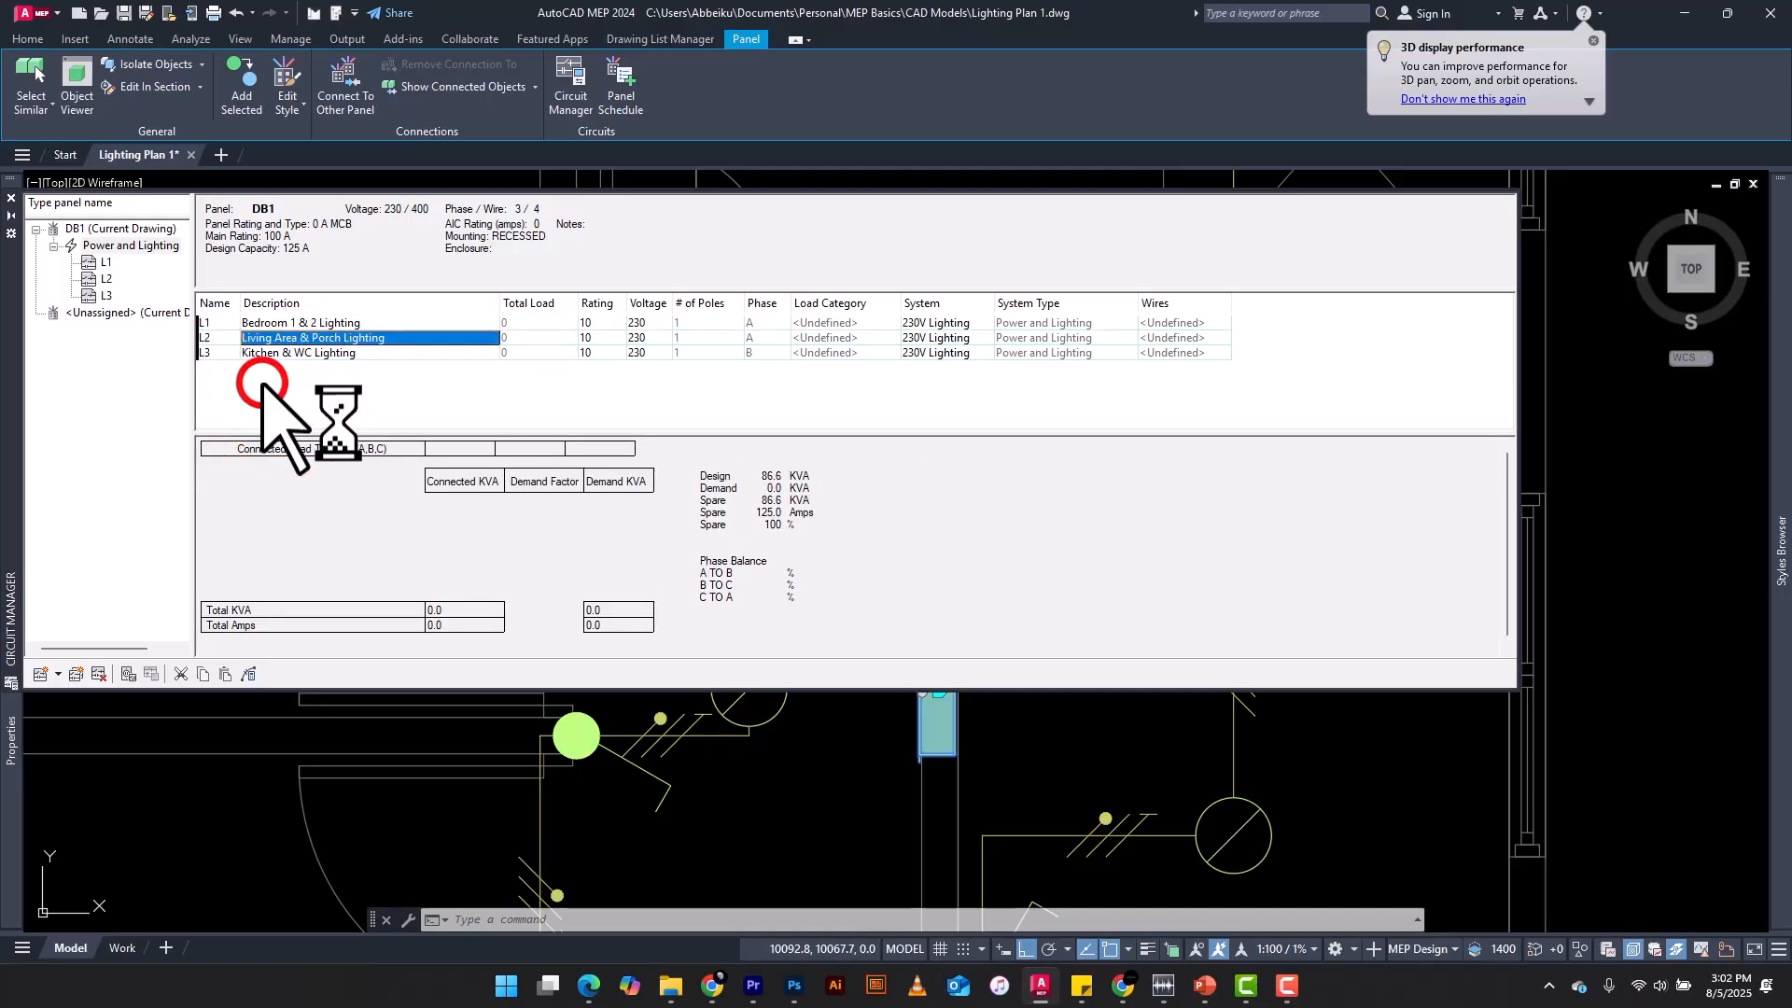
click(52, 368)
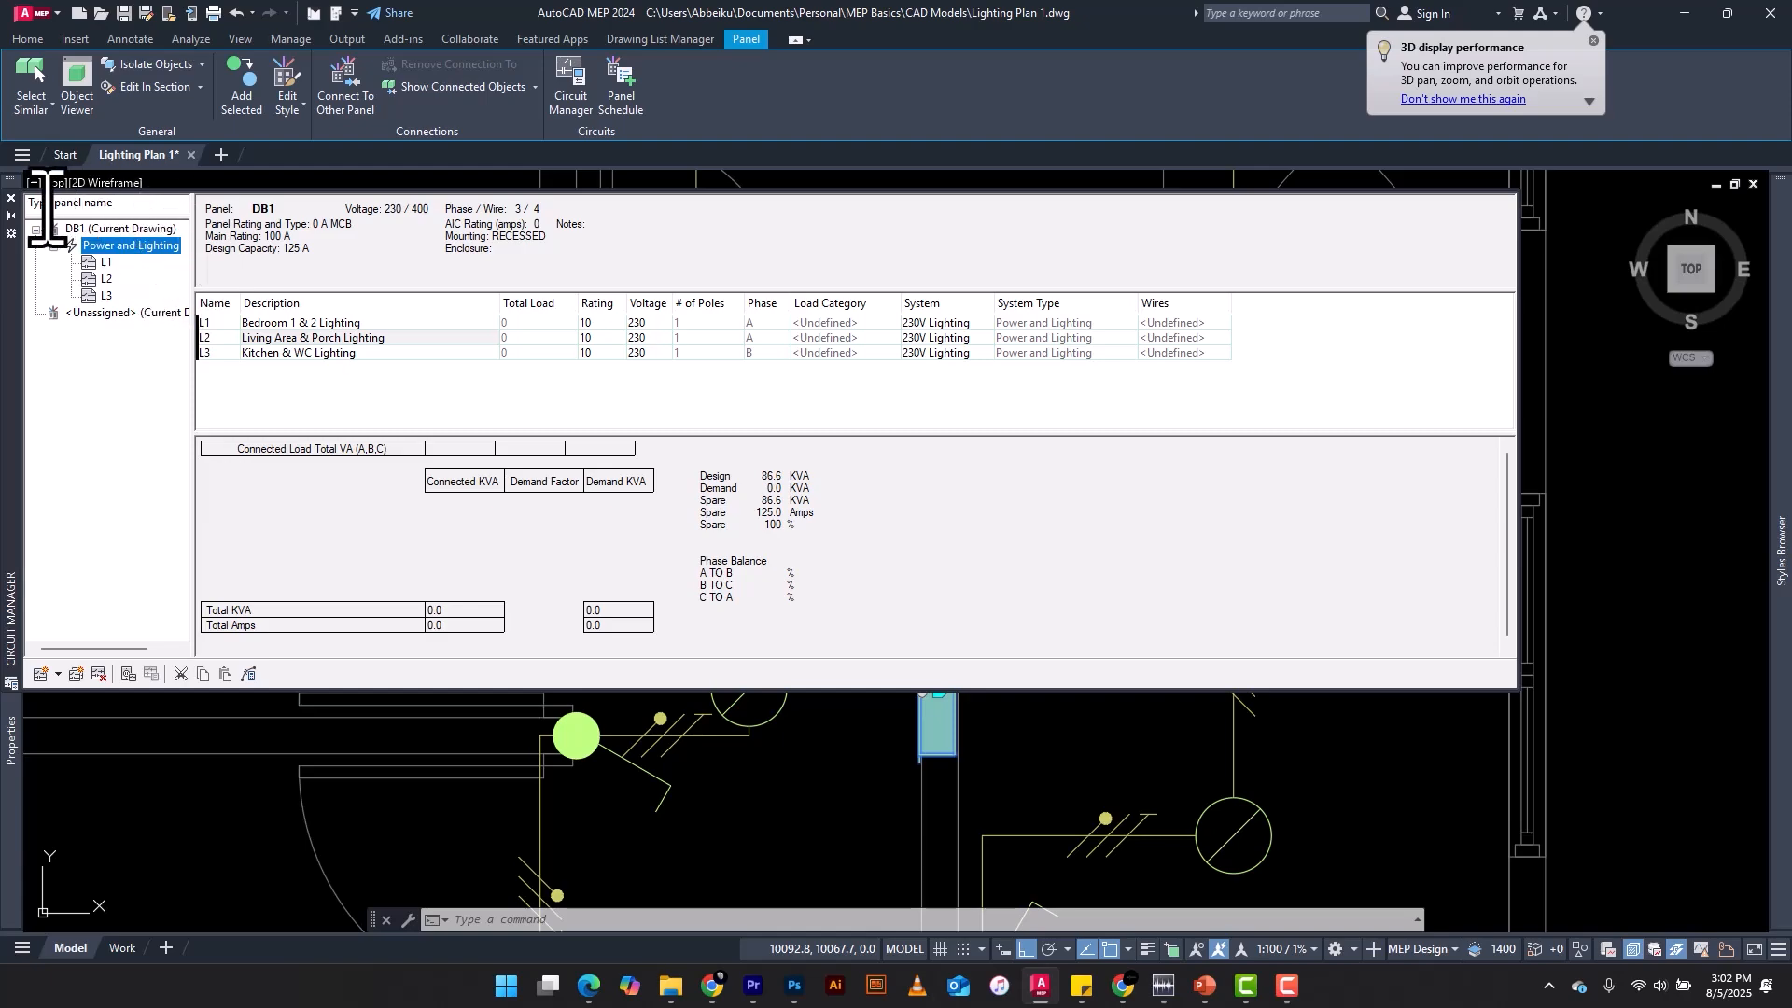
Step: Anchor the Circuit Manager palette on the left side to clear the lighting plan
right_click(12, 263)
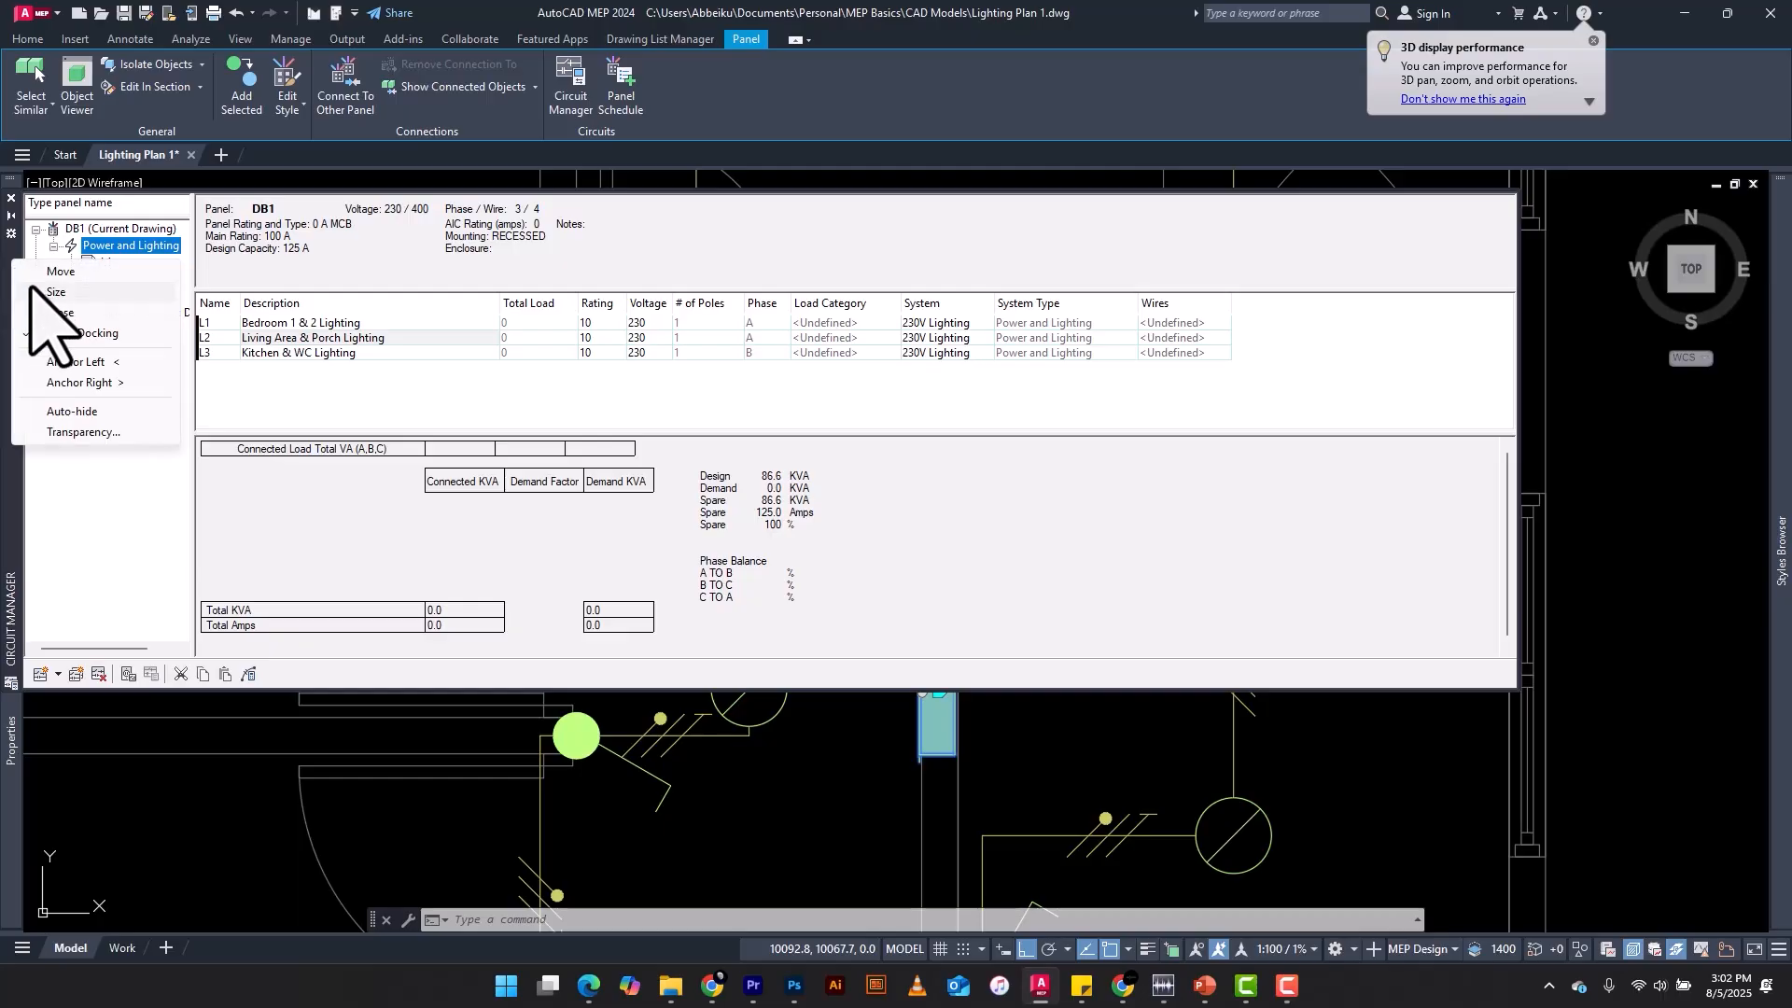
click(97, 362)
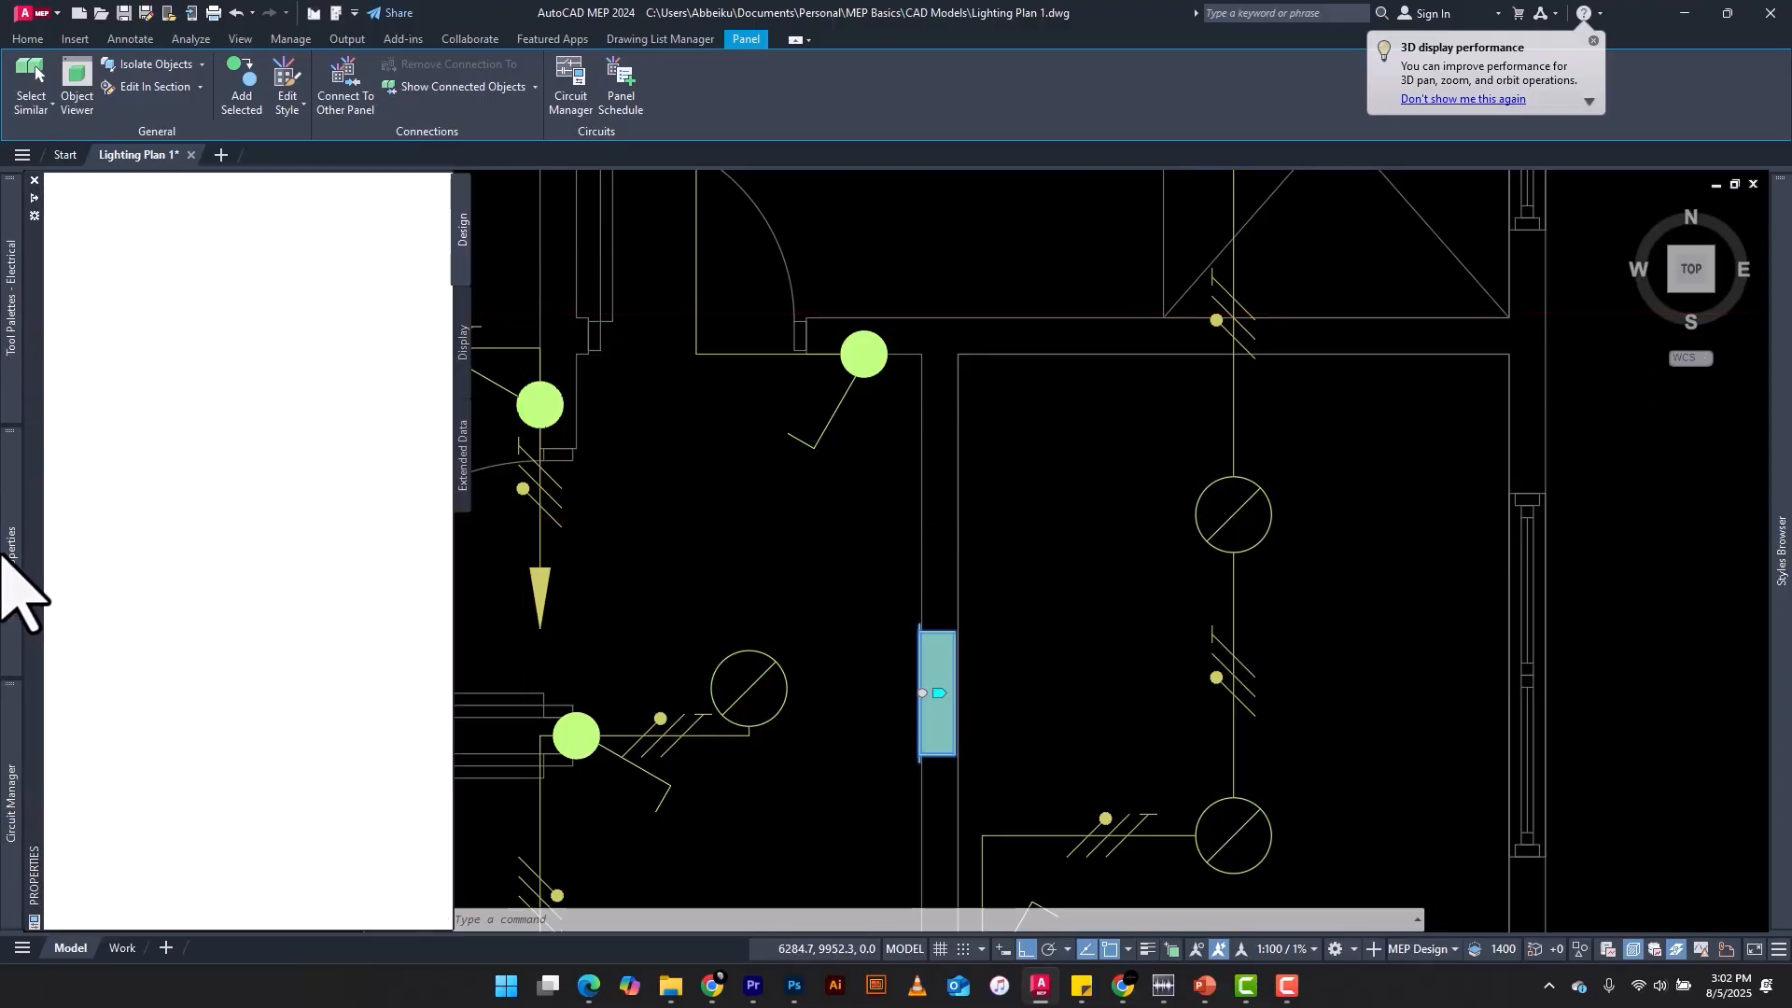
mouse_move(3, 777)
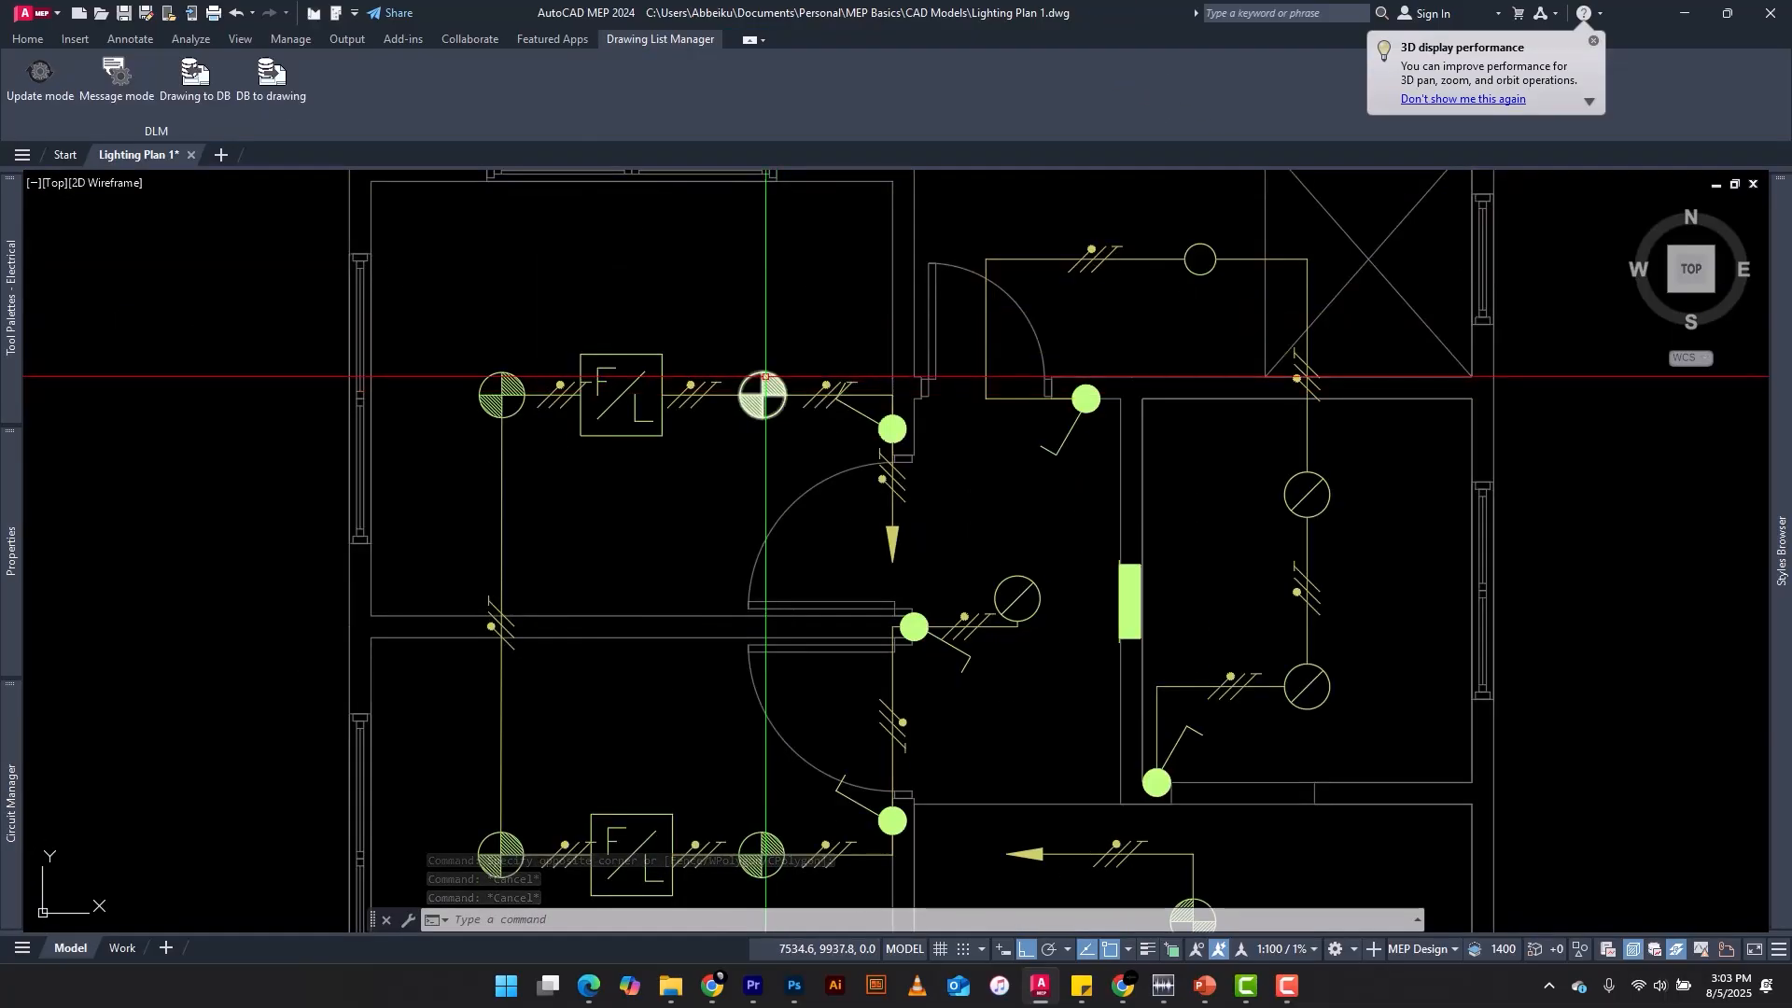
Step: Select the two round lights and the F/L fixture in each of the two bedrooms
click(765, 377)
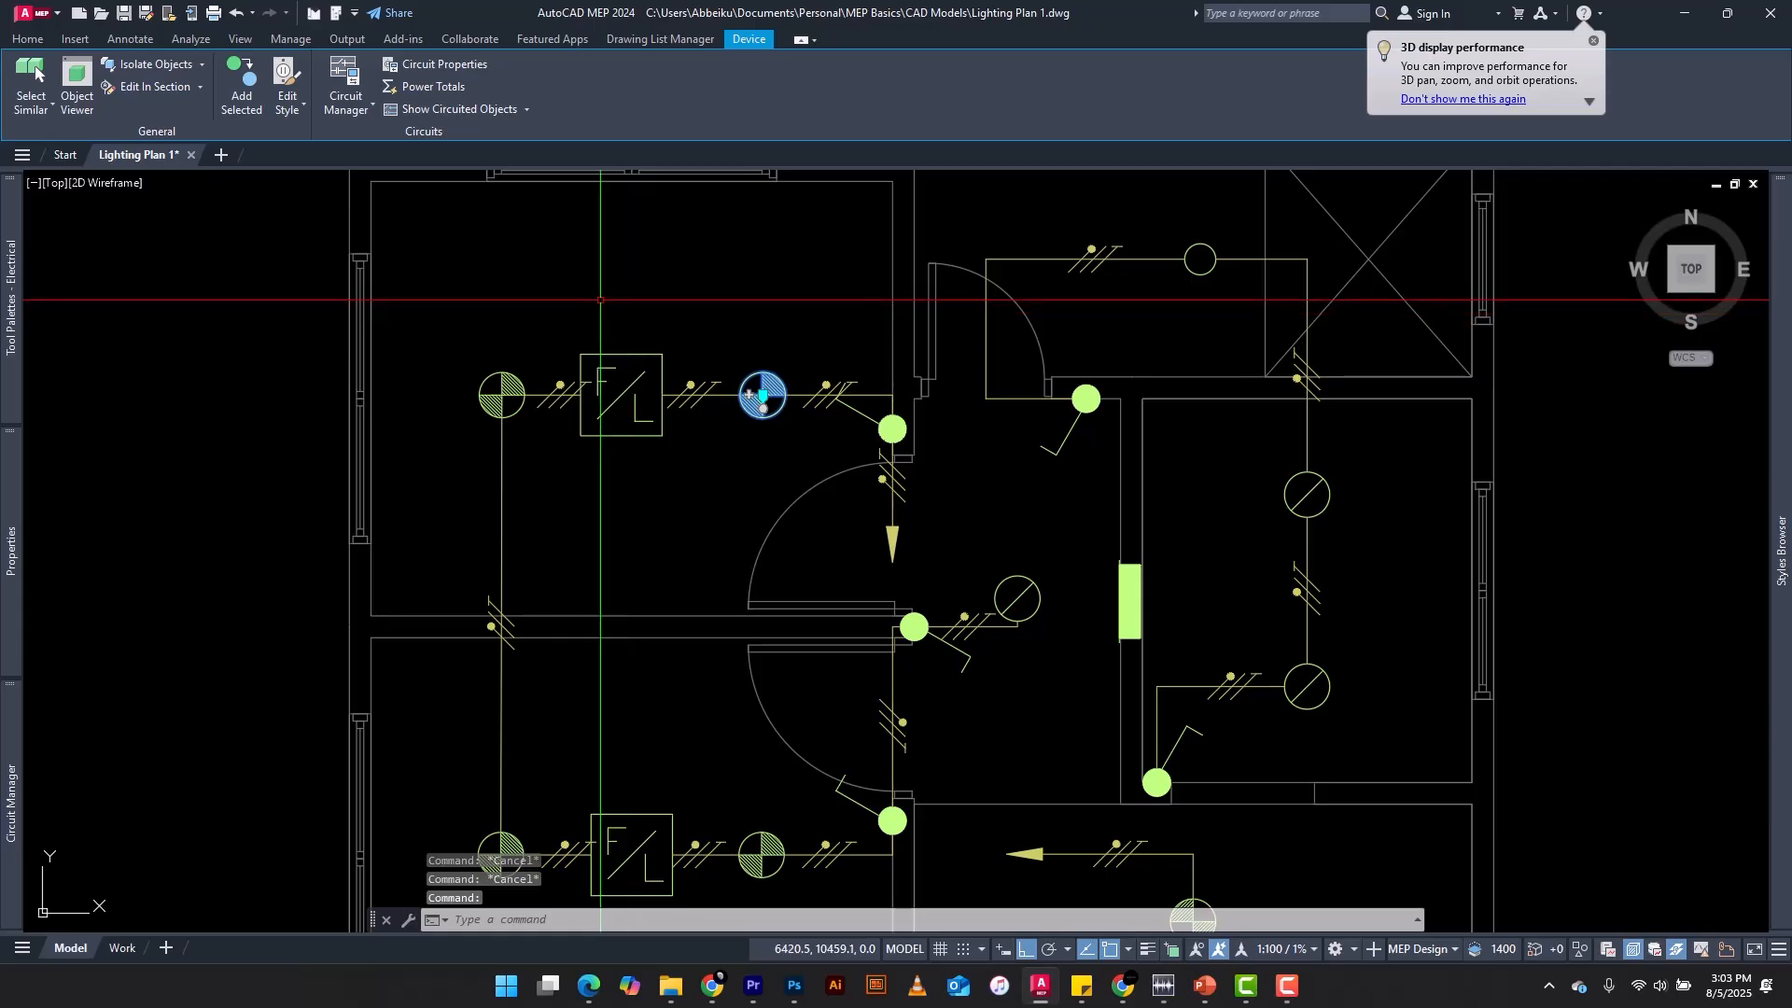
click(599, 355)
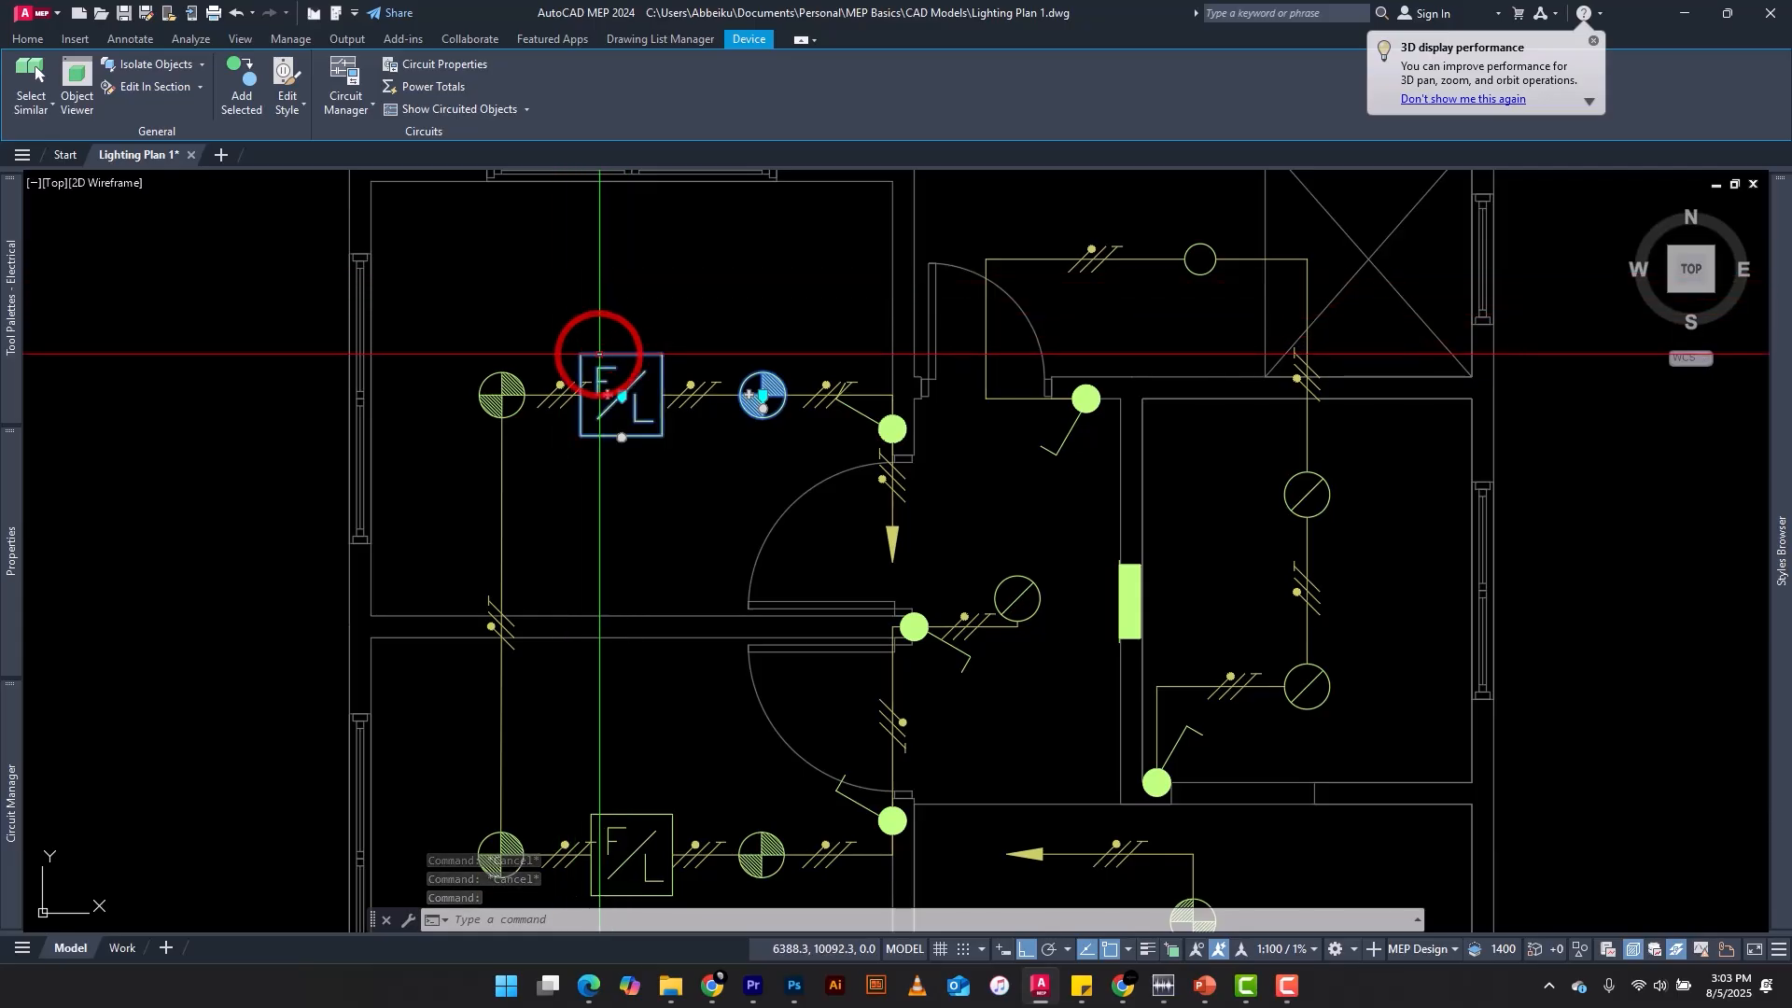
click(504, 384)
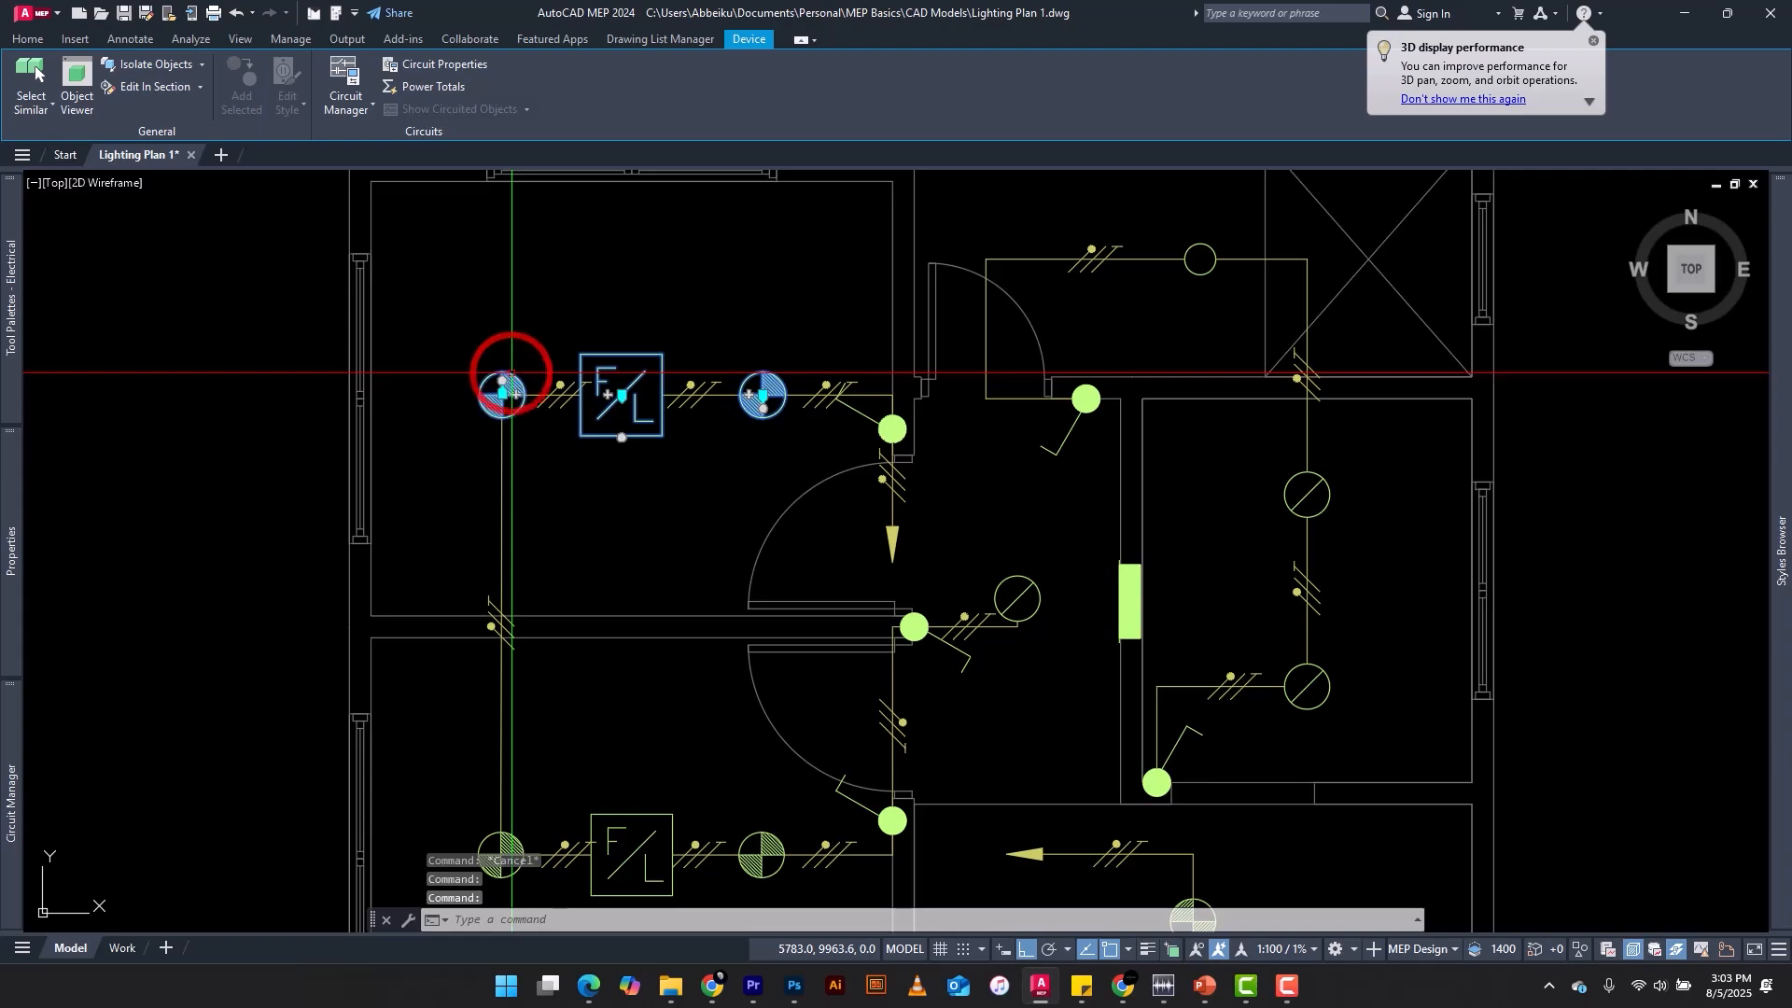
scroll(457, 299, down, 2)
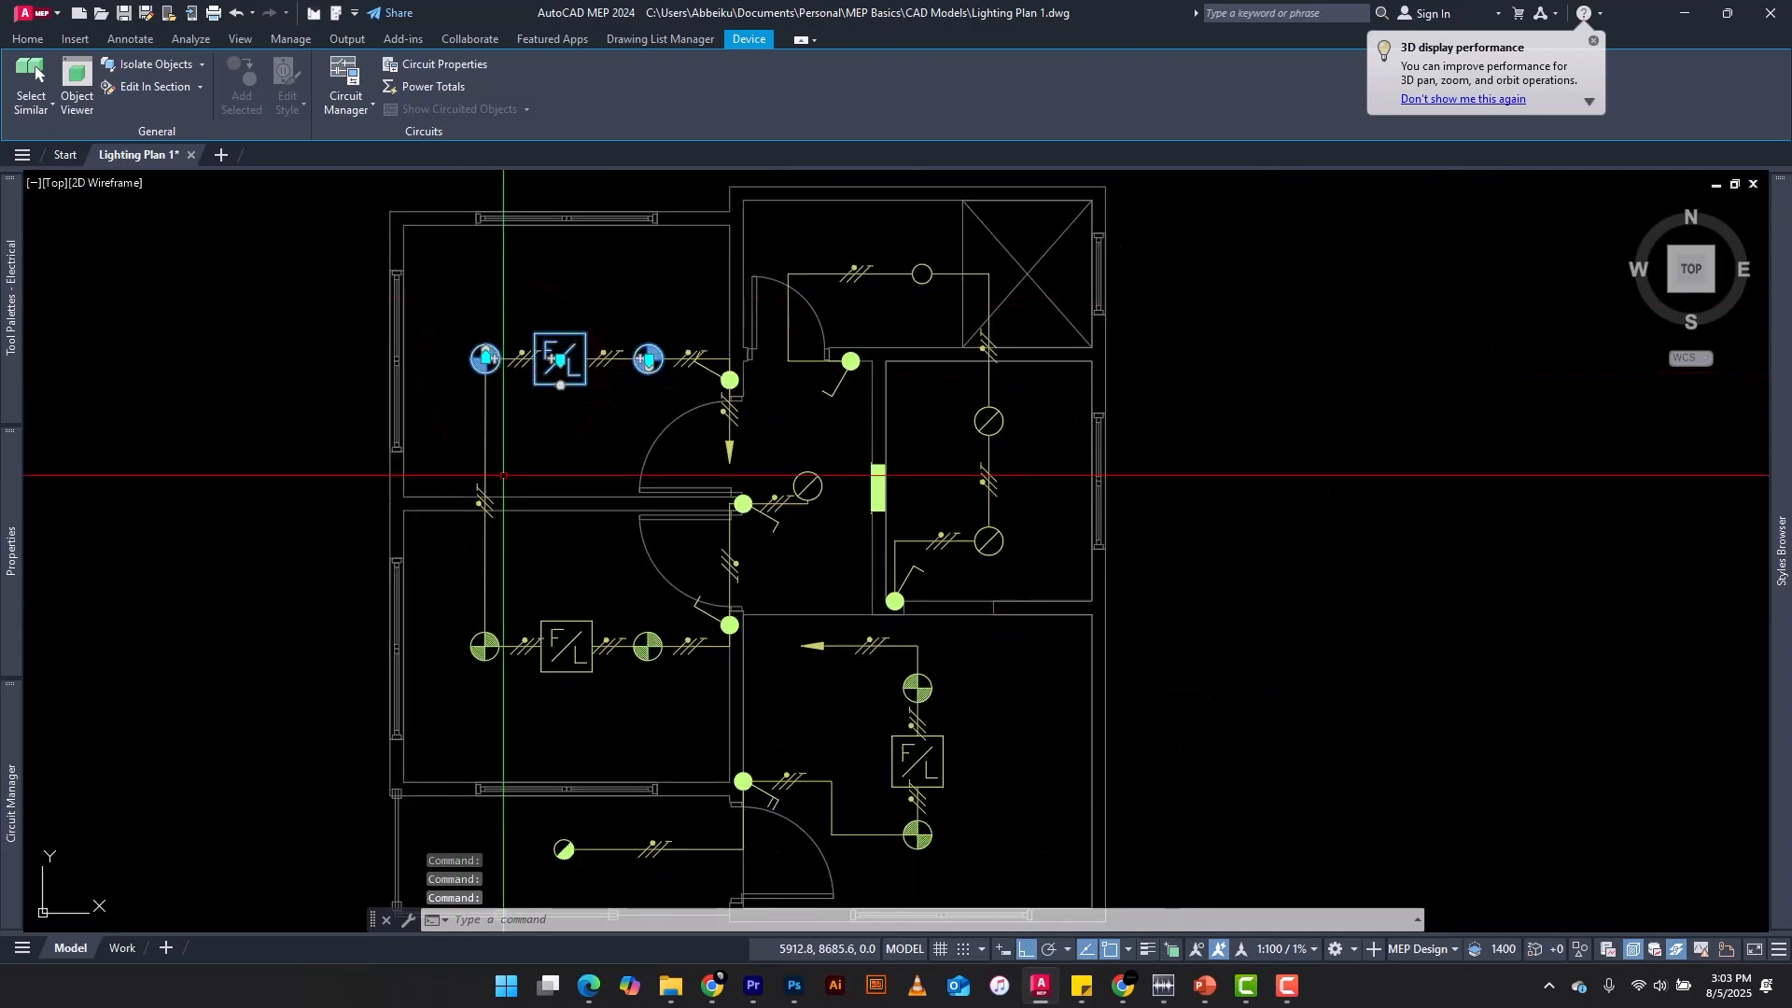
click(495, 634)
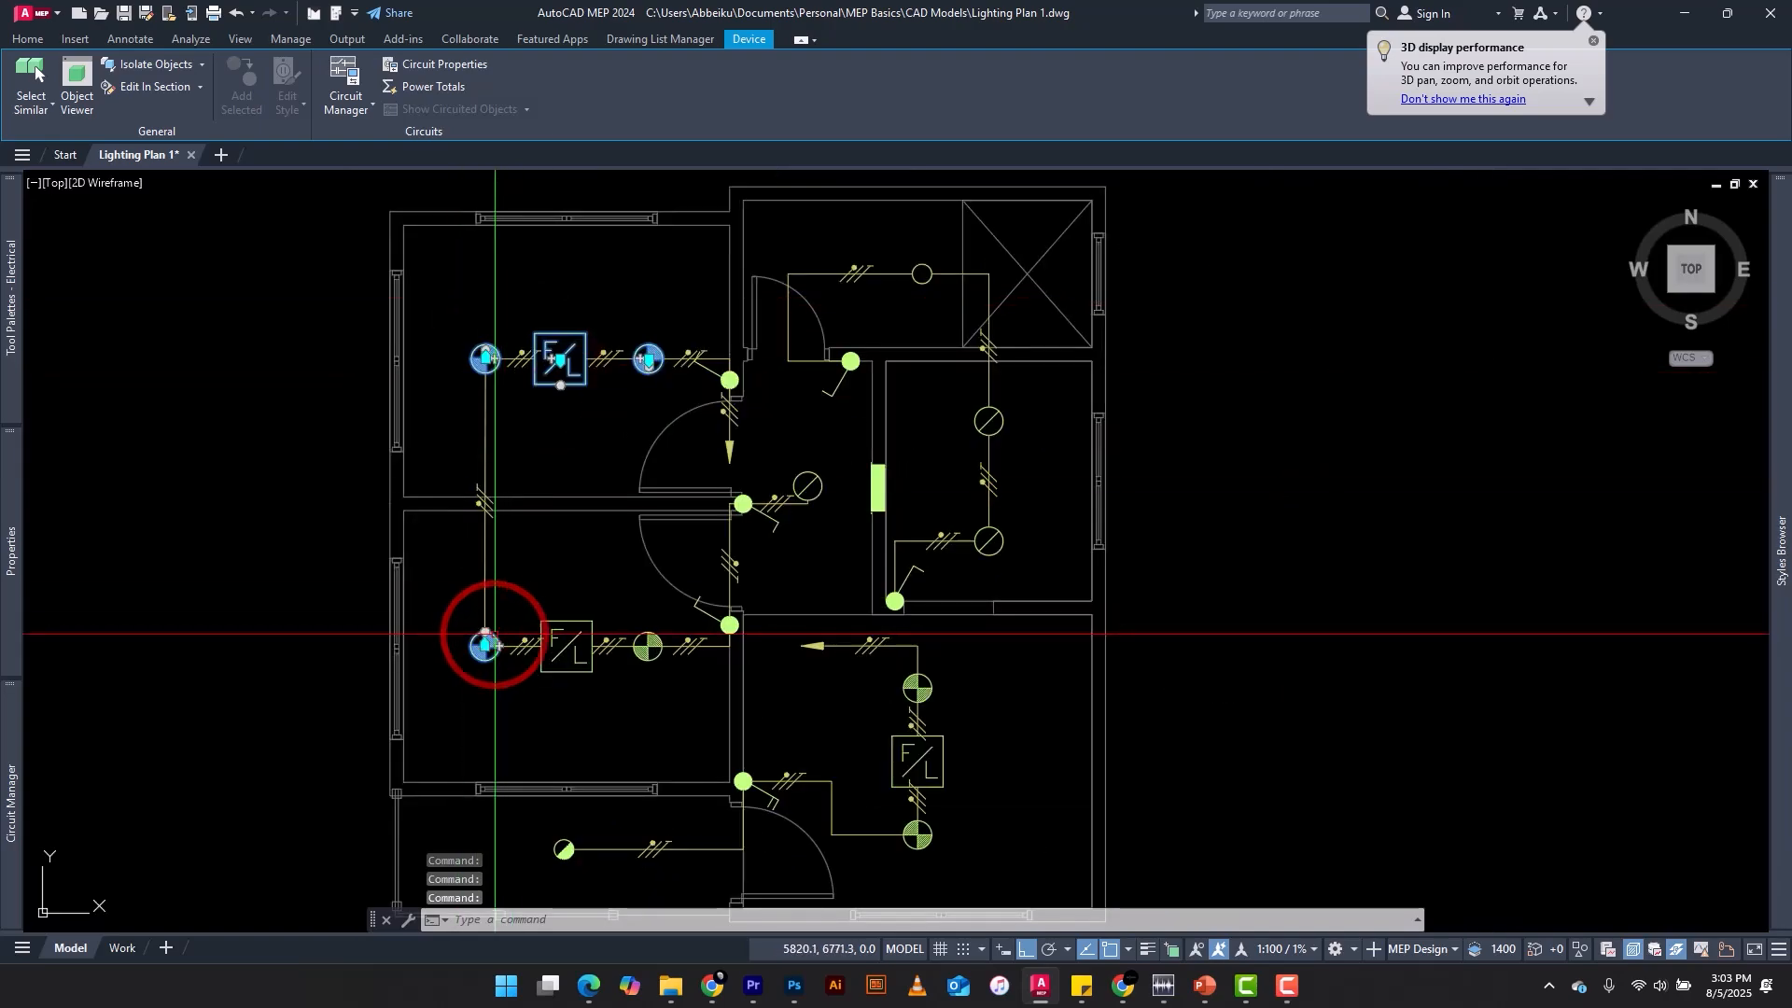
click(566, 630)
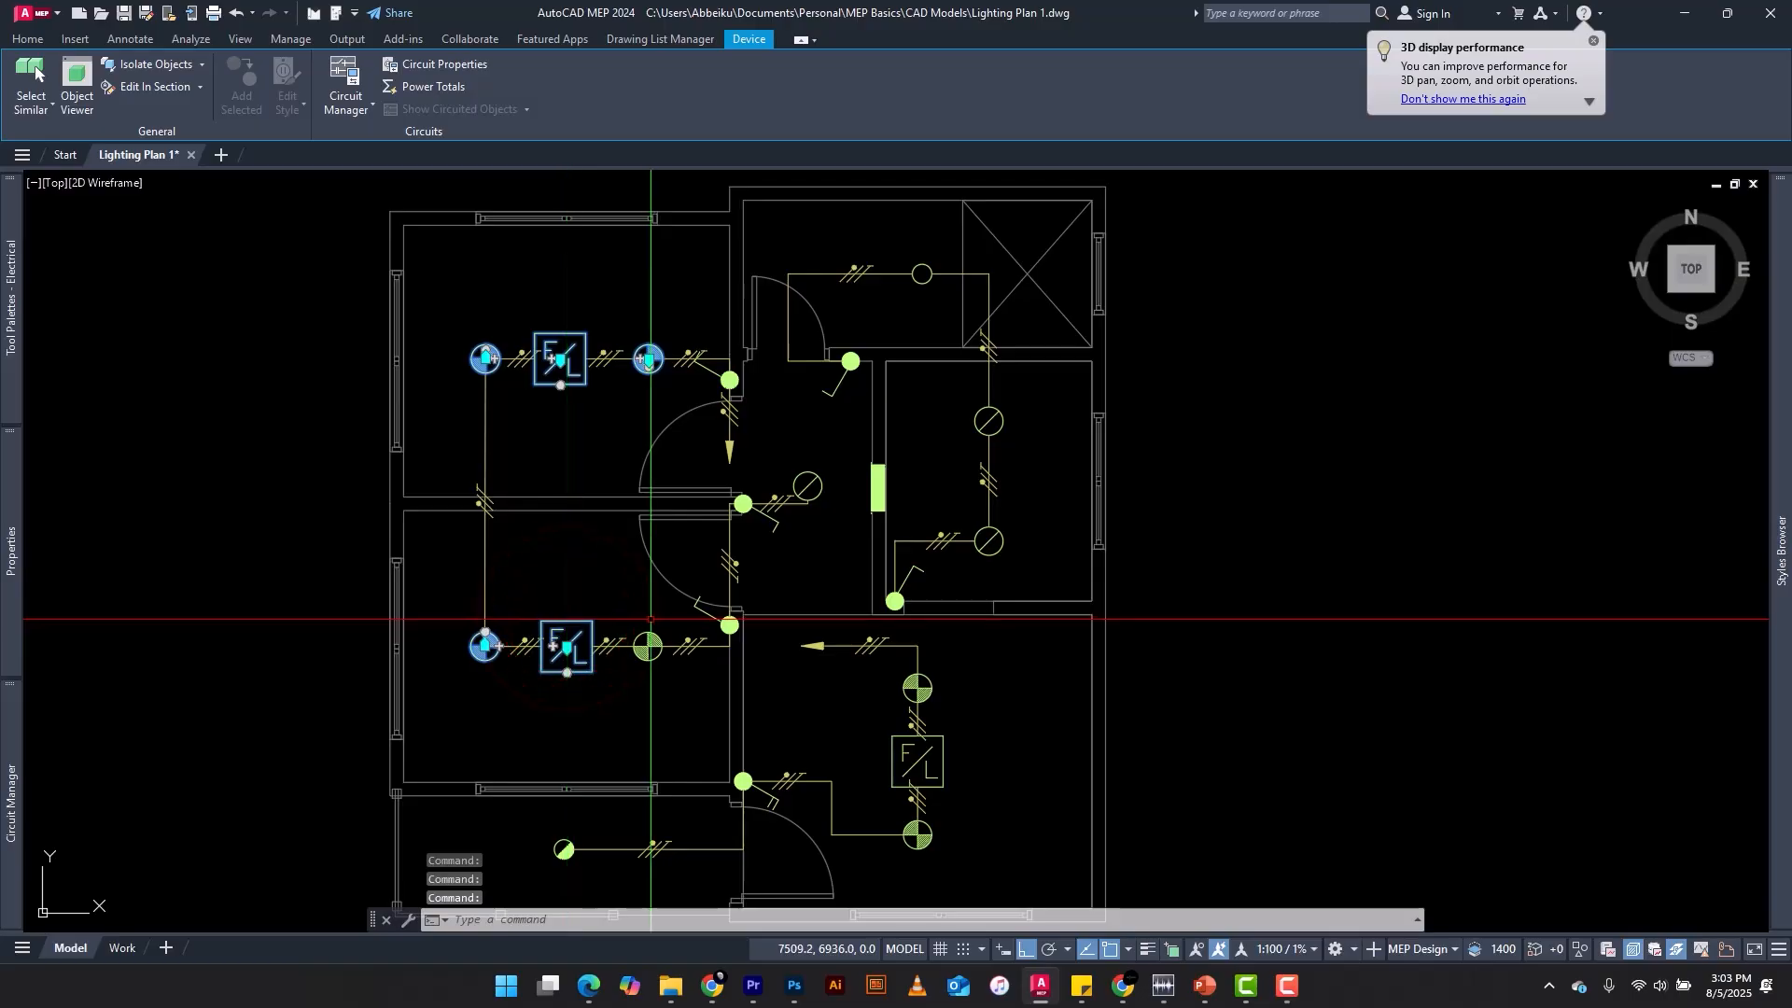
click(647, 642)
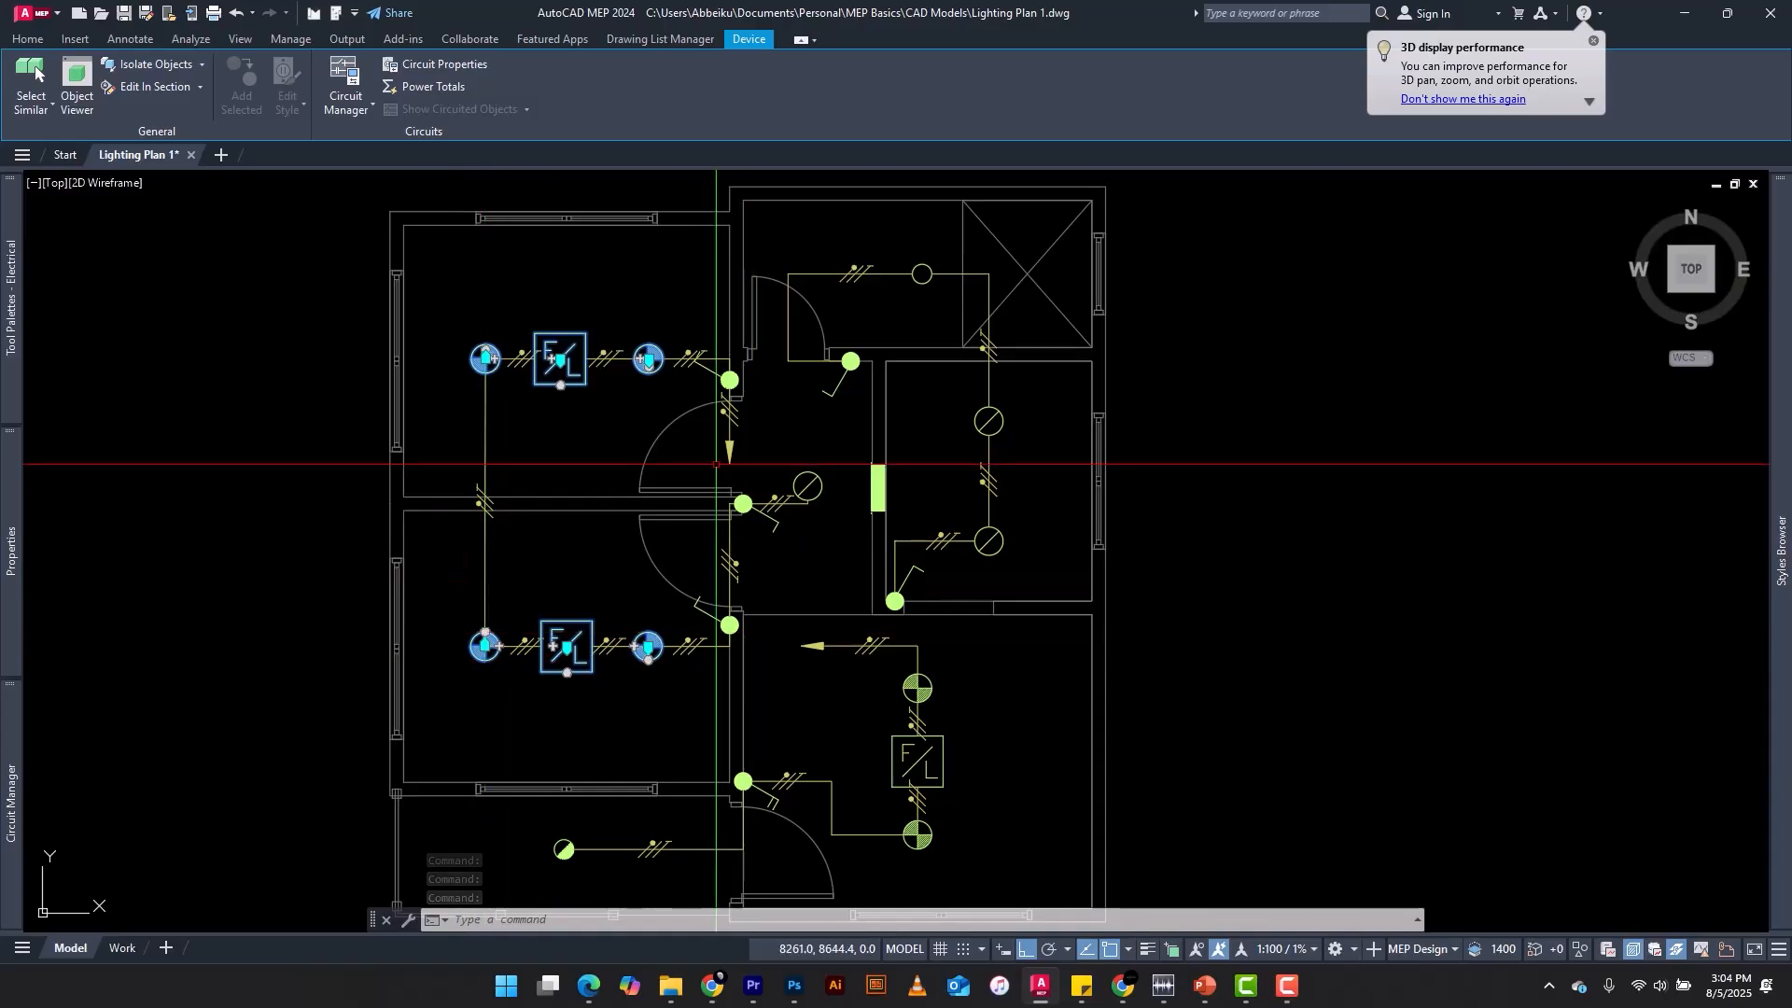
Step: Assign the selected bedroom fixtures to circuit L1 of panel DB1 in their electrical circuit properties
scroll(672, 588, down, 2)
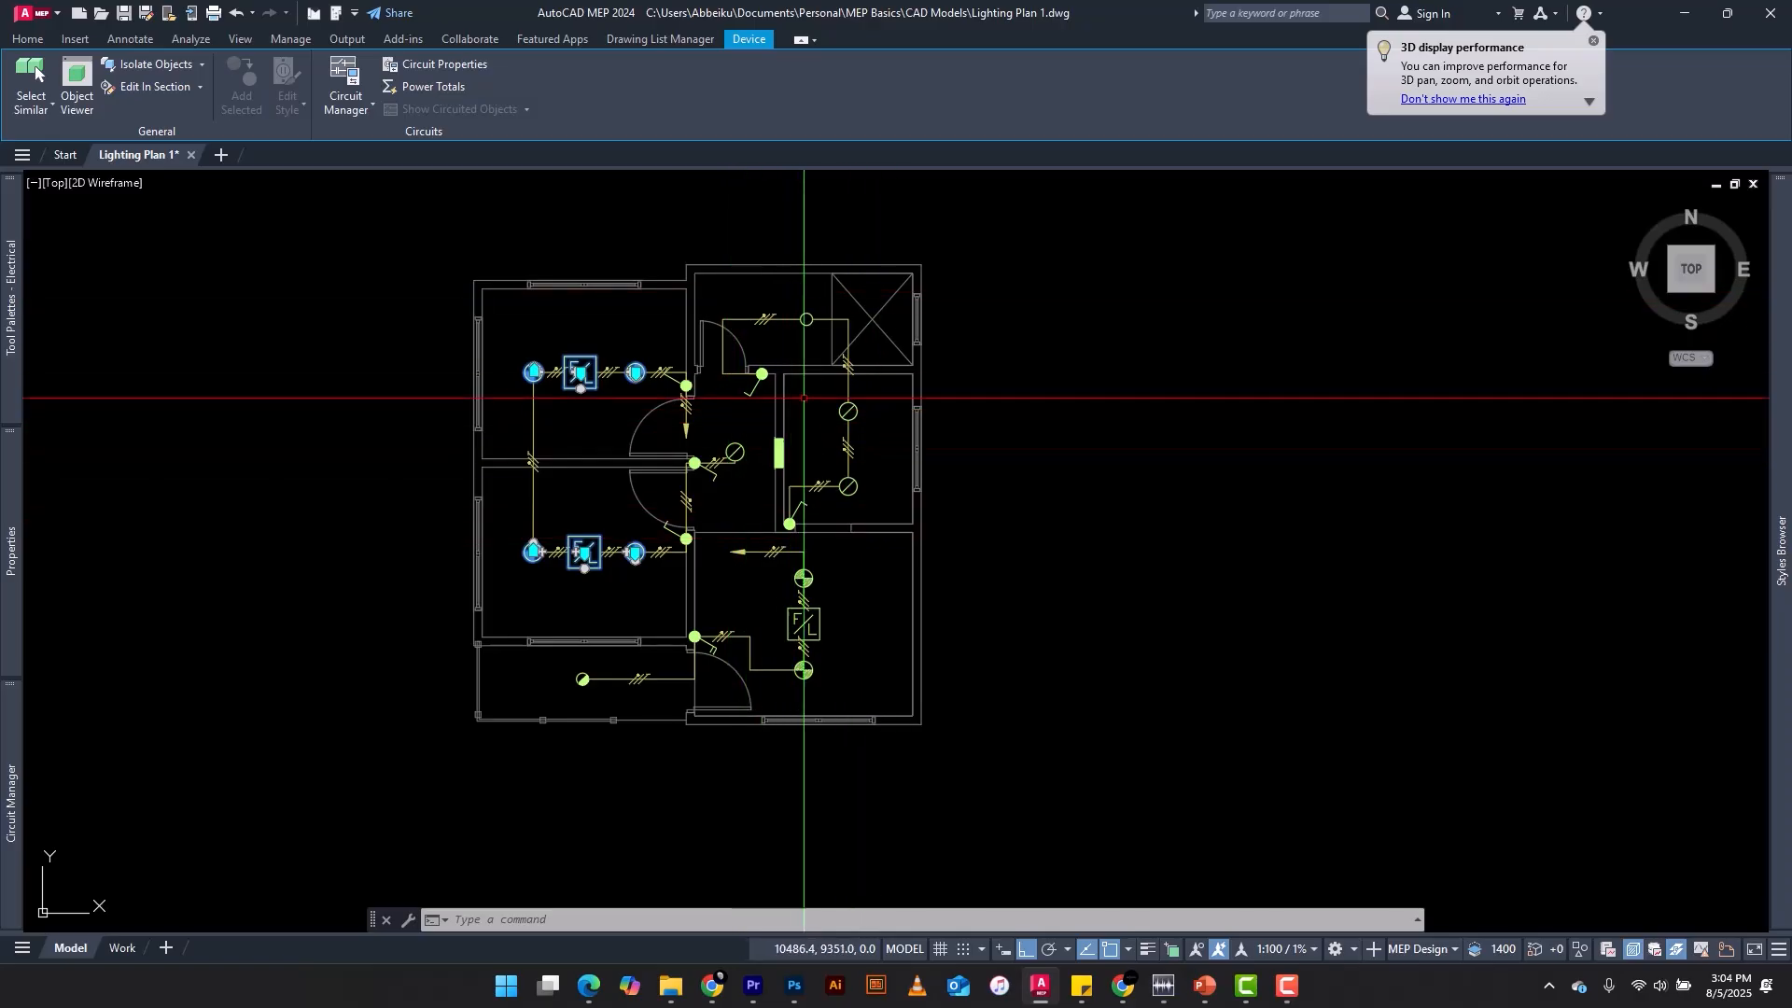
scroll(806, 399, up, 2)
scroll(720, 401, down, 2)
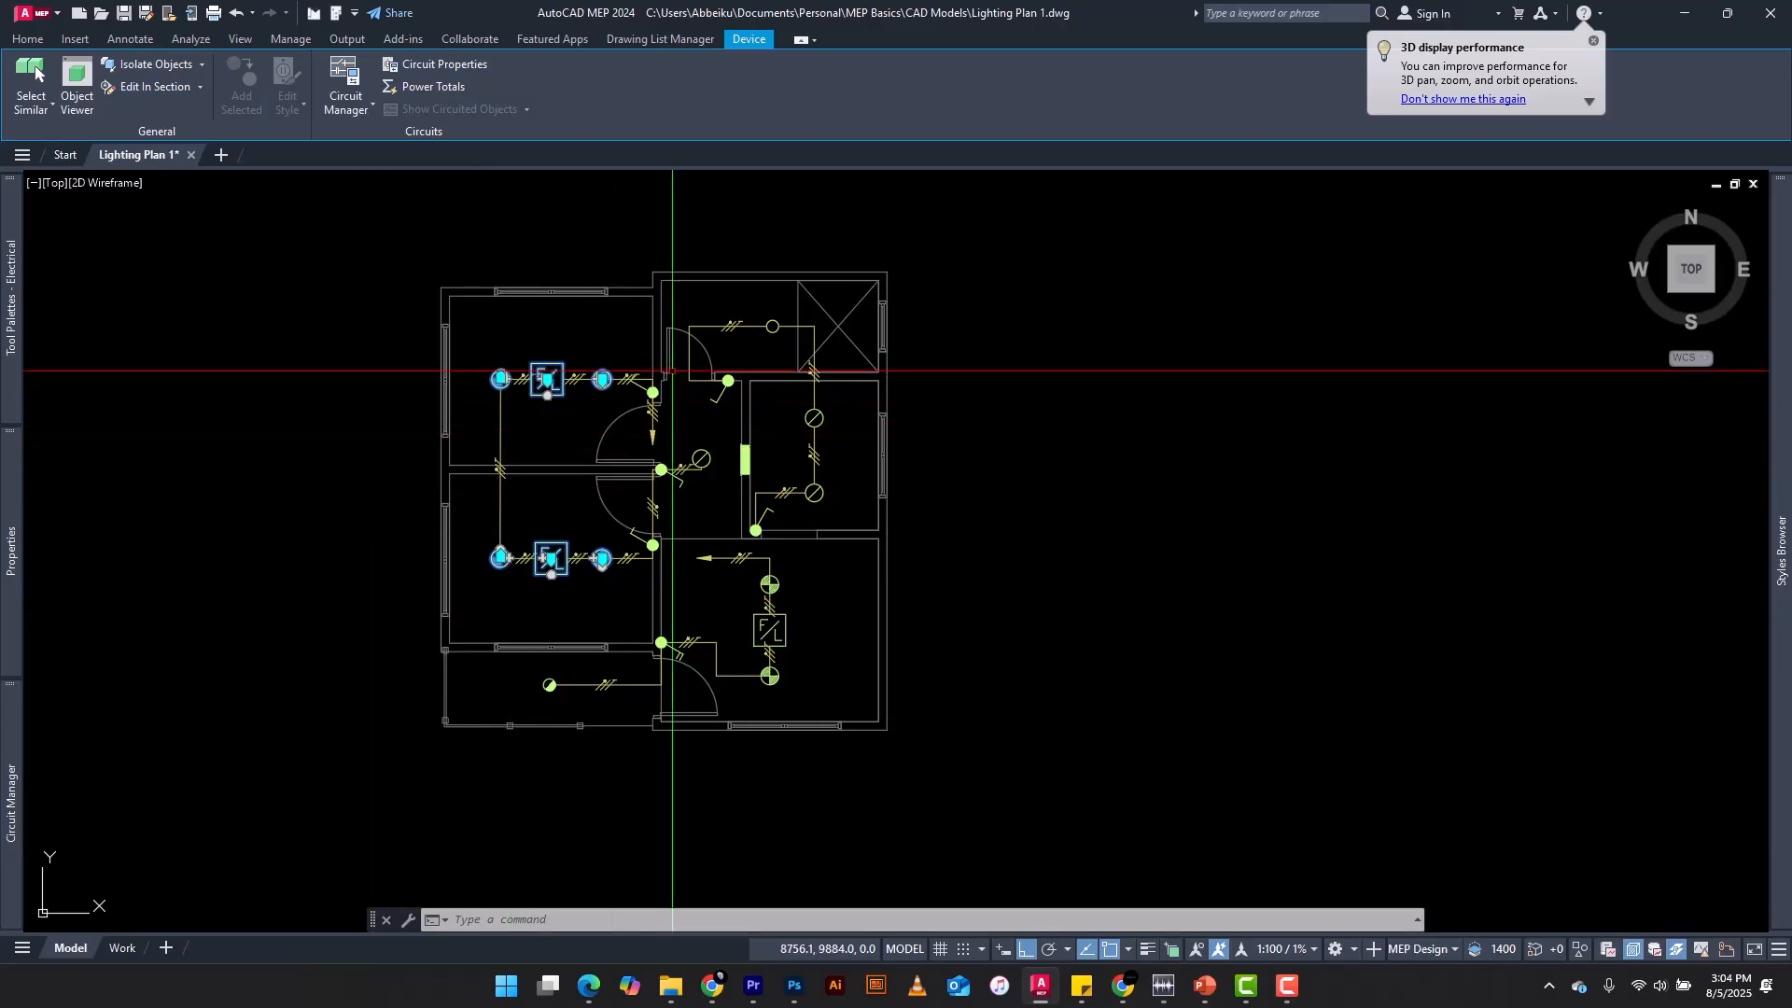
scroll(669, 371, up, 2)
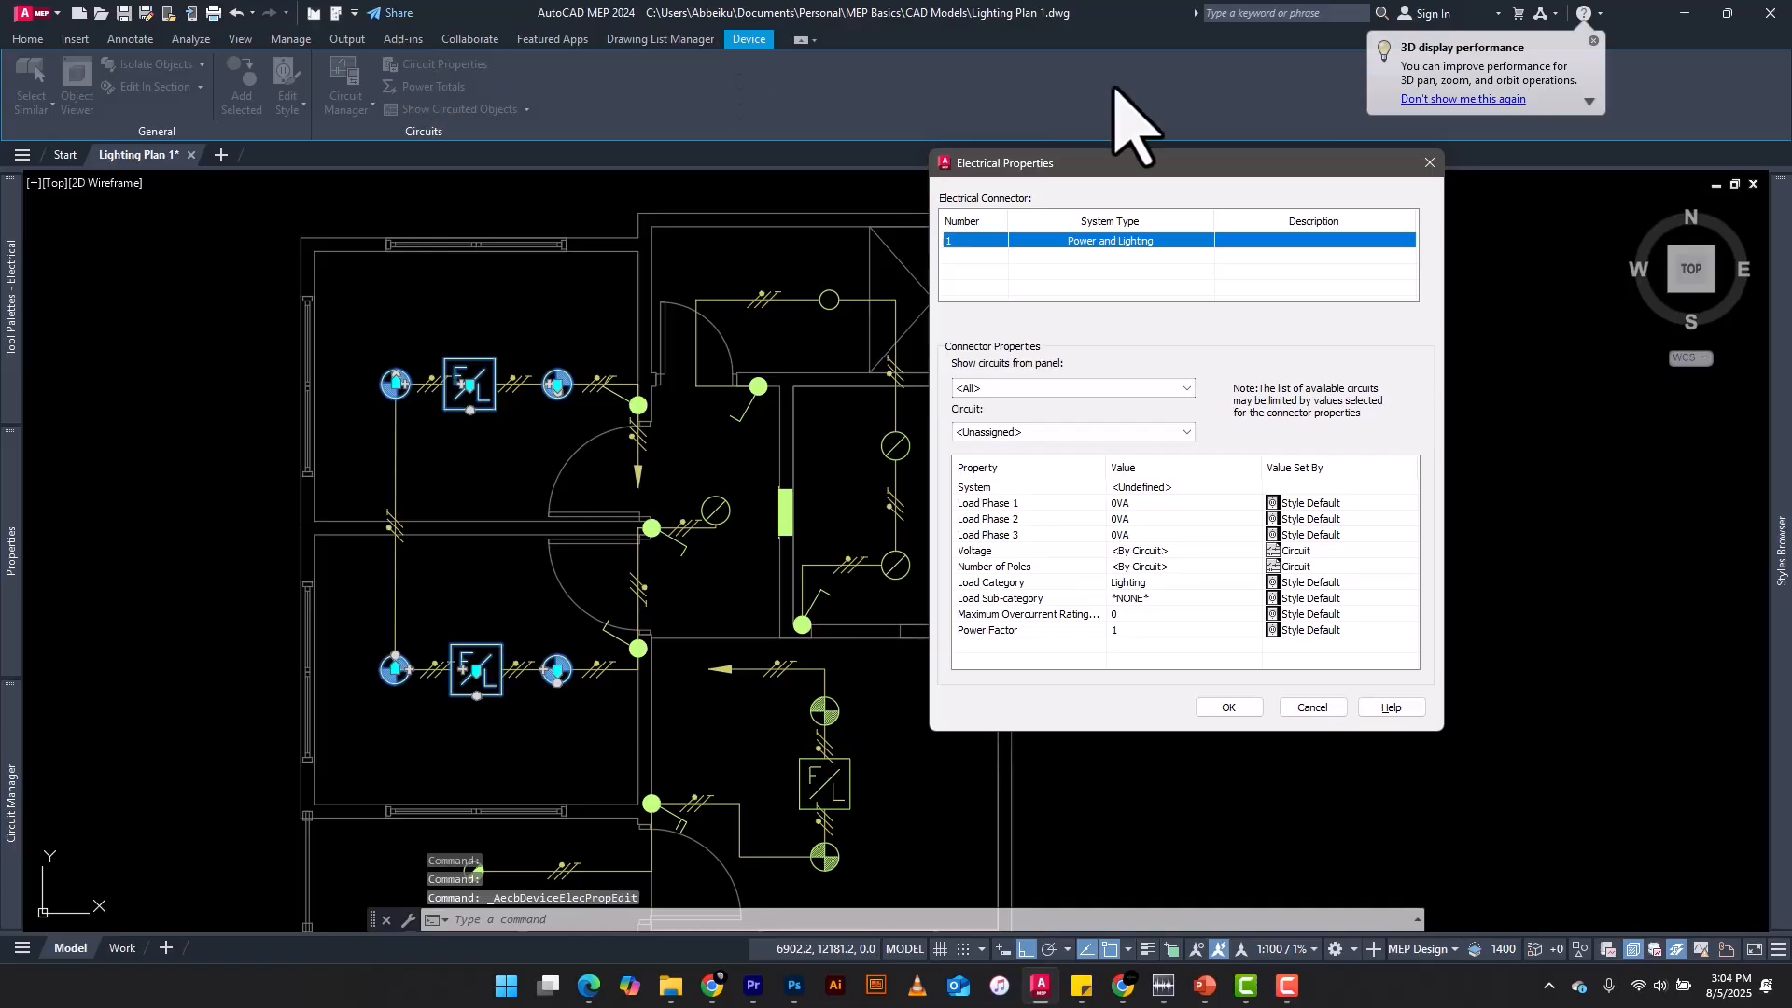
drag(1197, 163, 341, 86)
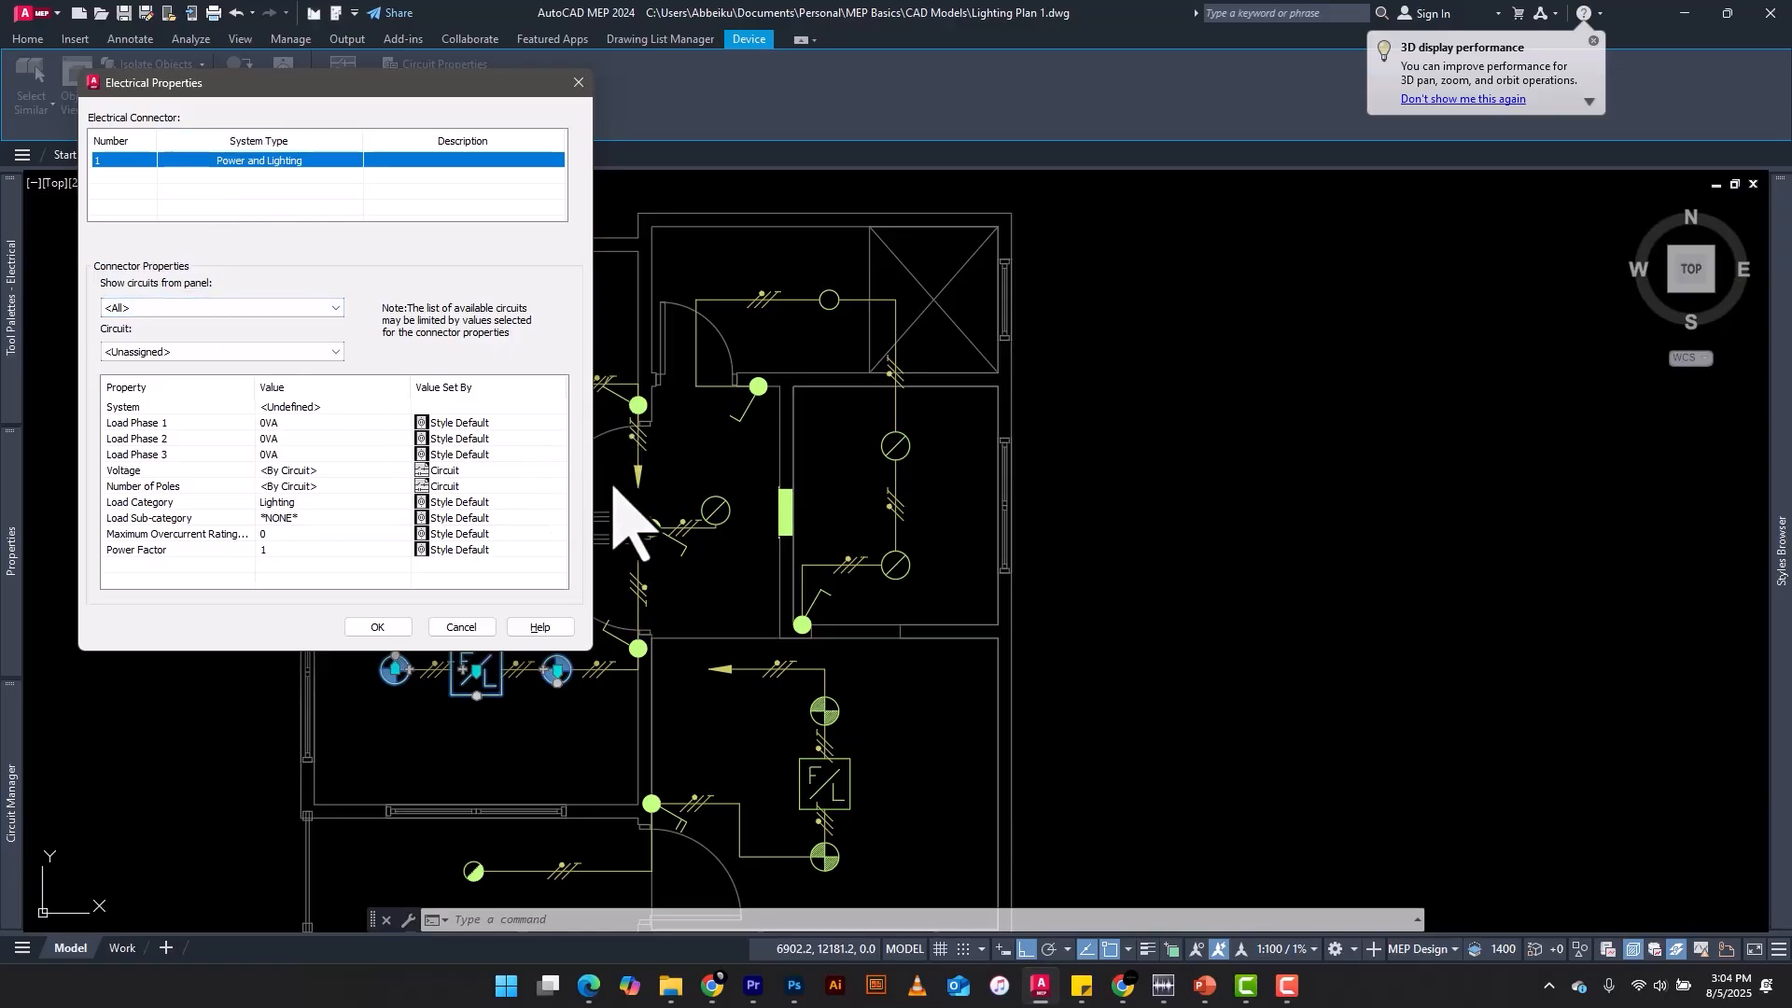
click(154, 308)
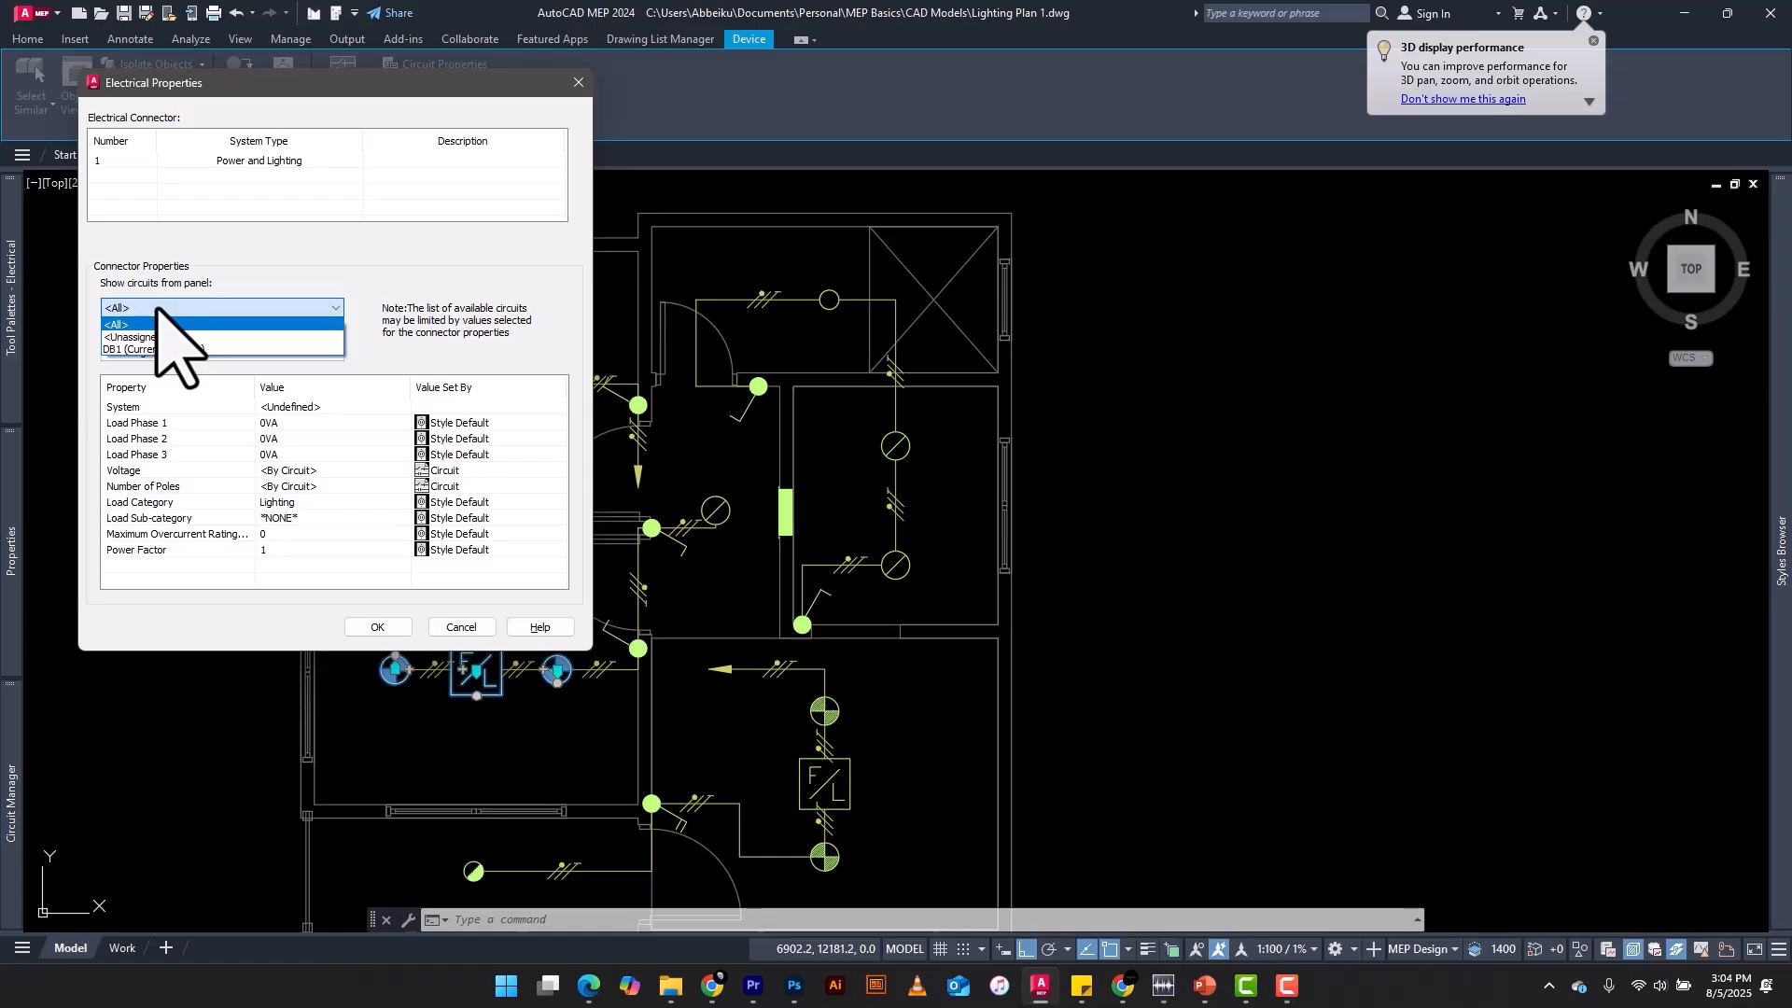
click(156, 309)
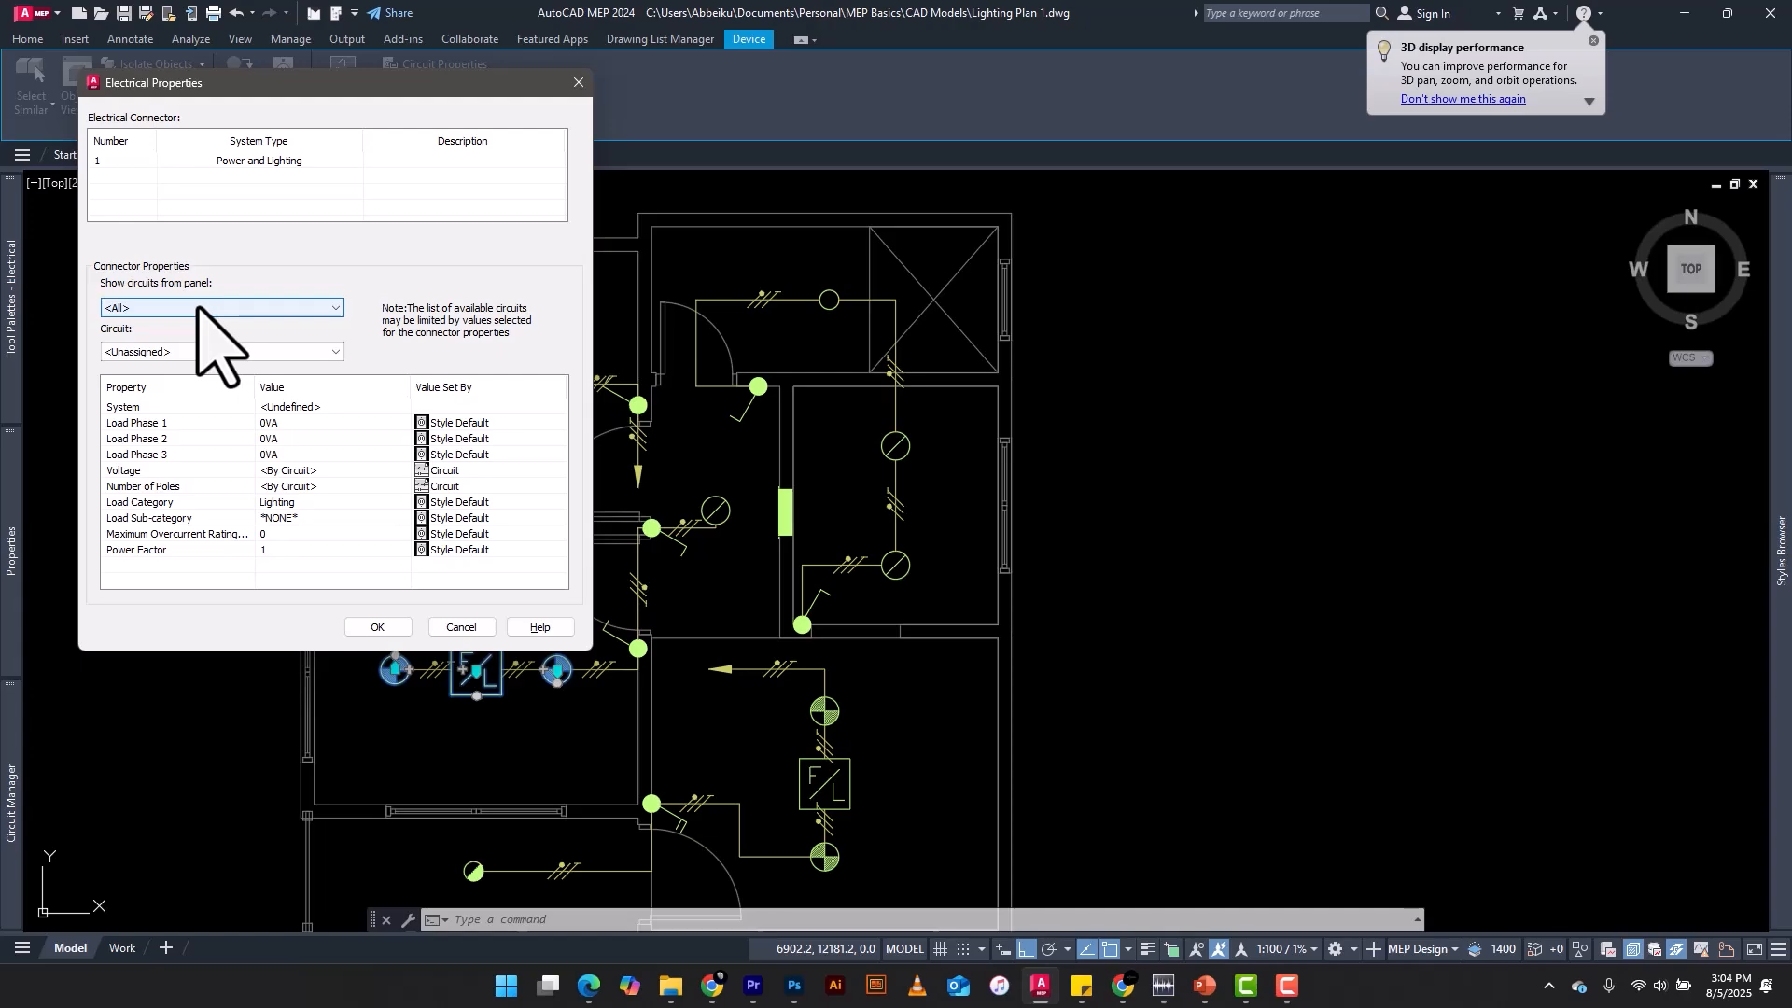
click(203, 308)
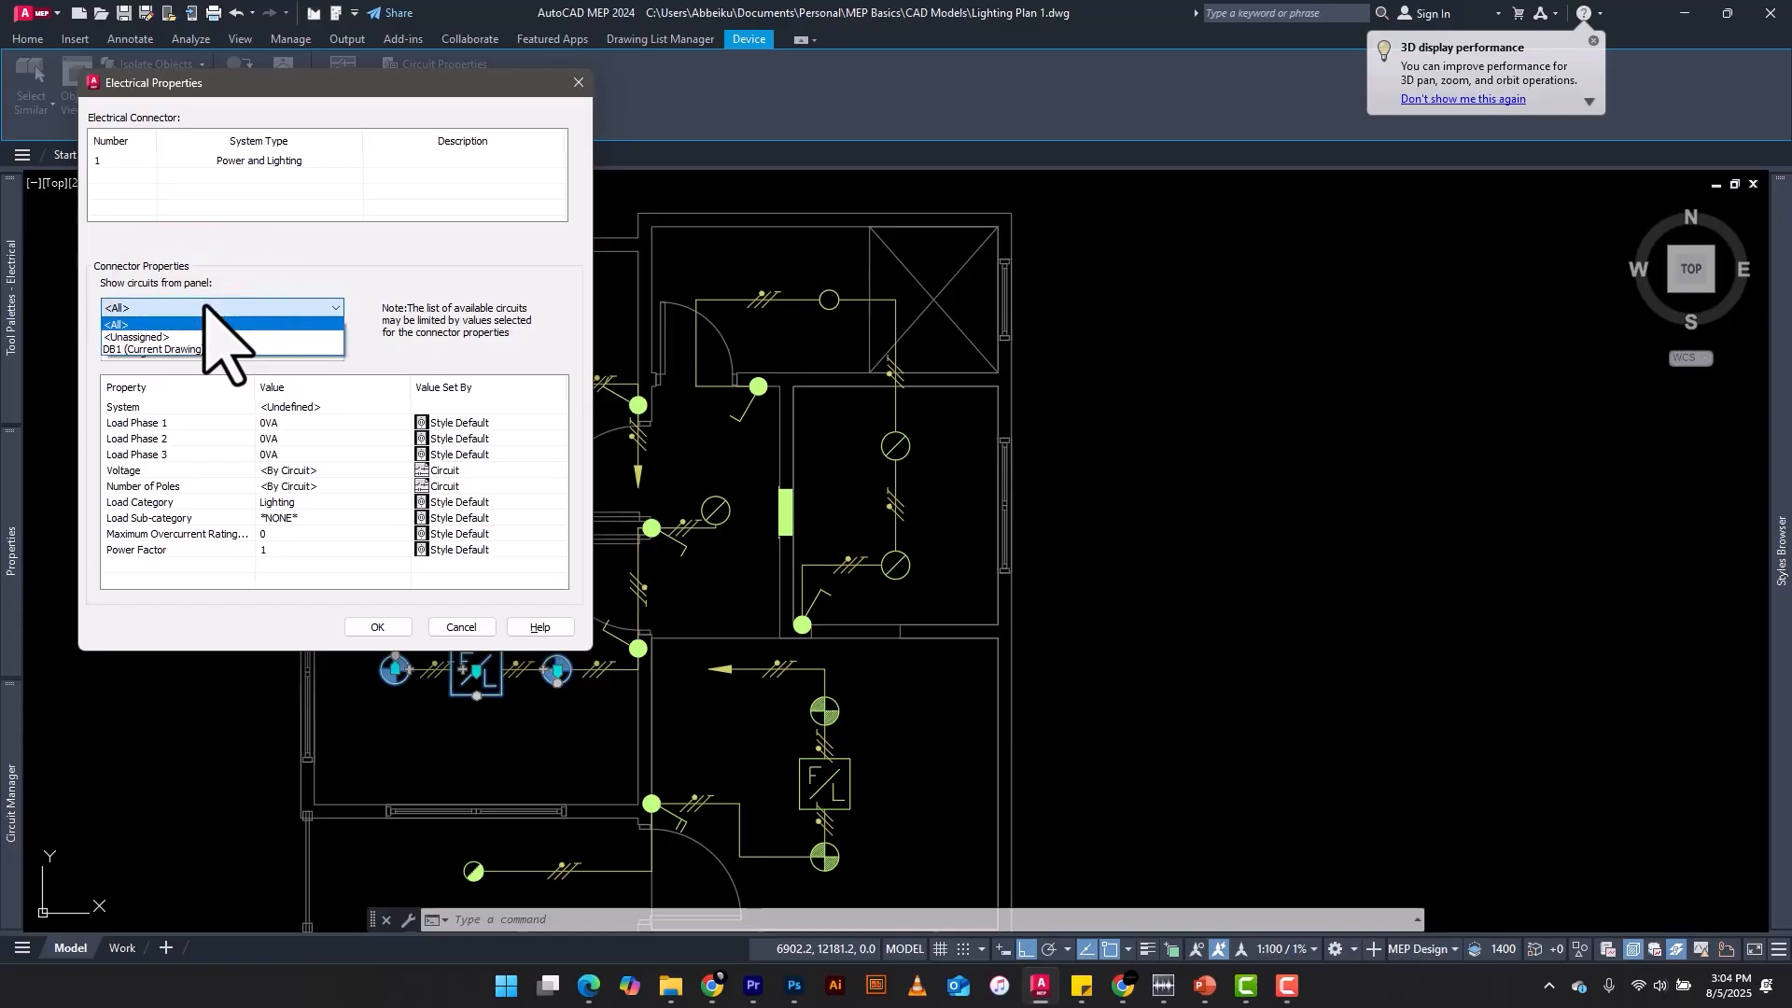
click(168, 349)
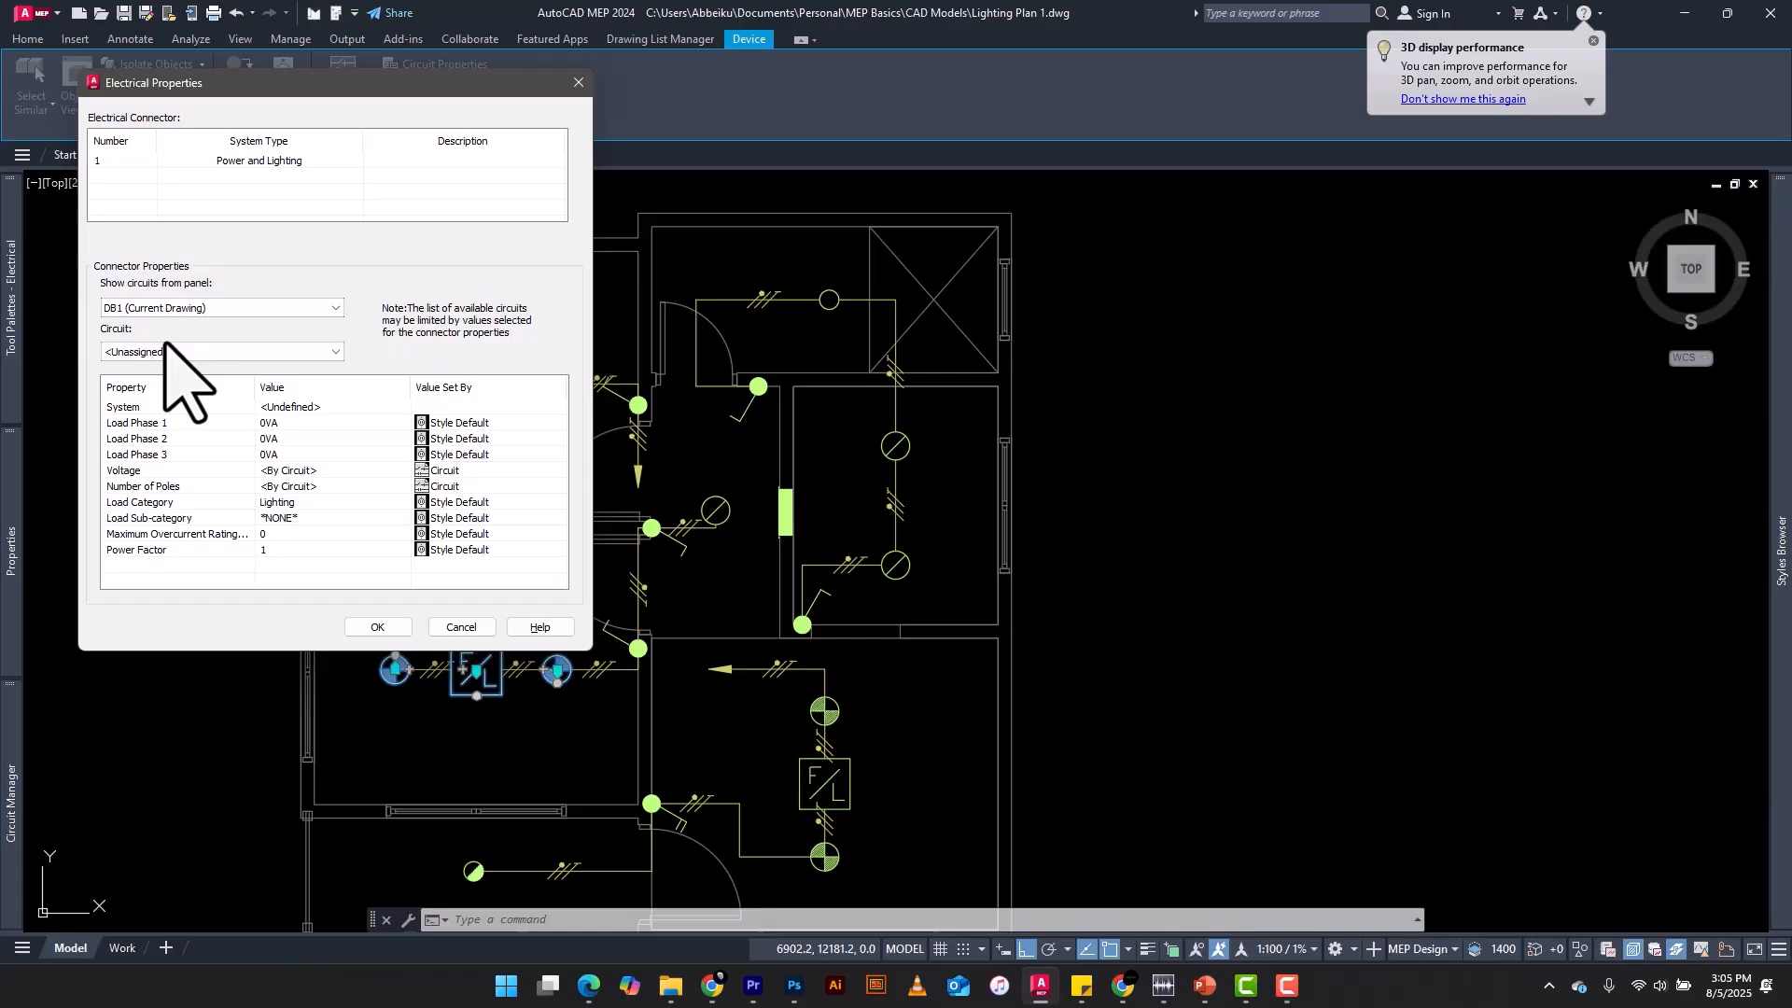
click(211, 352)
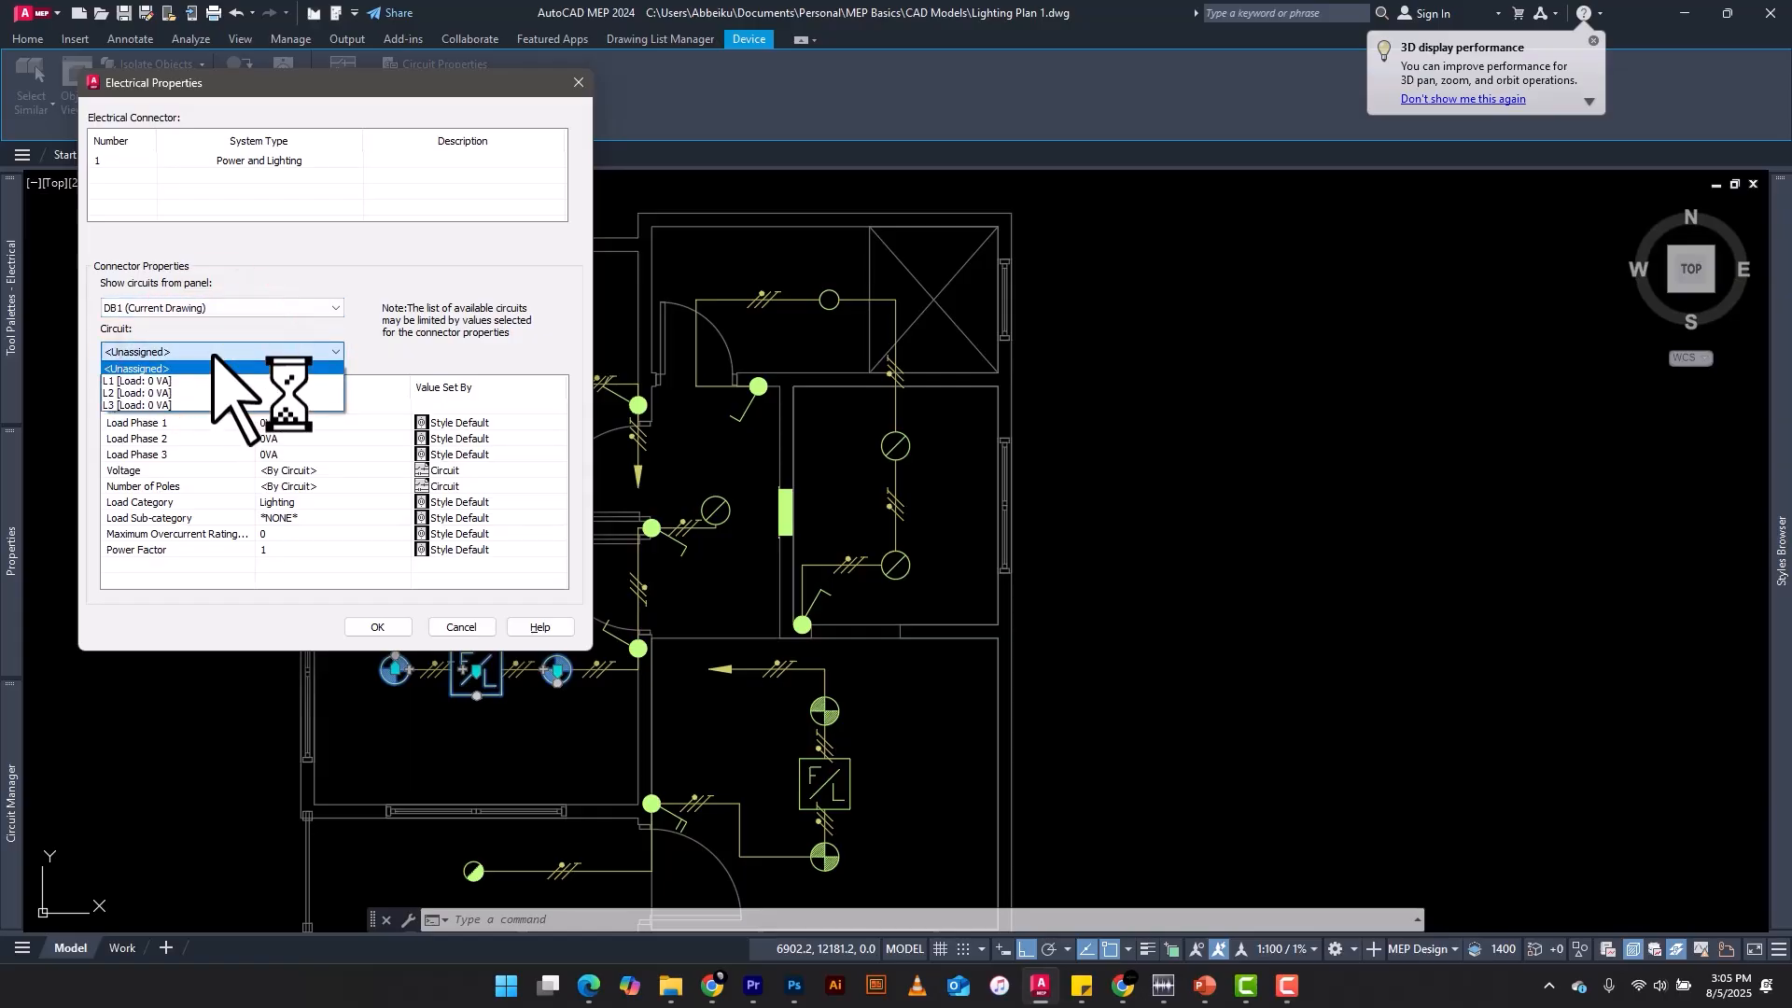
click(145, 381)
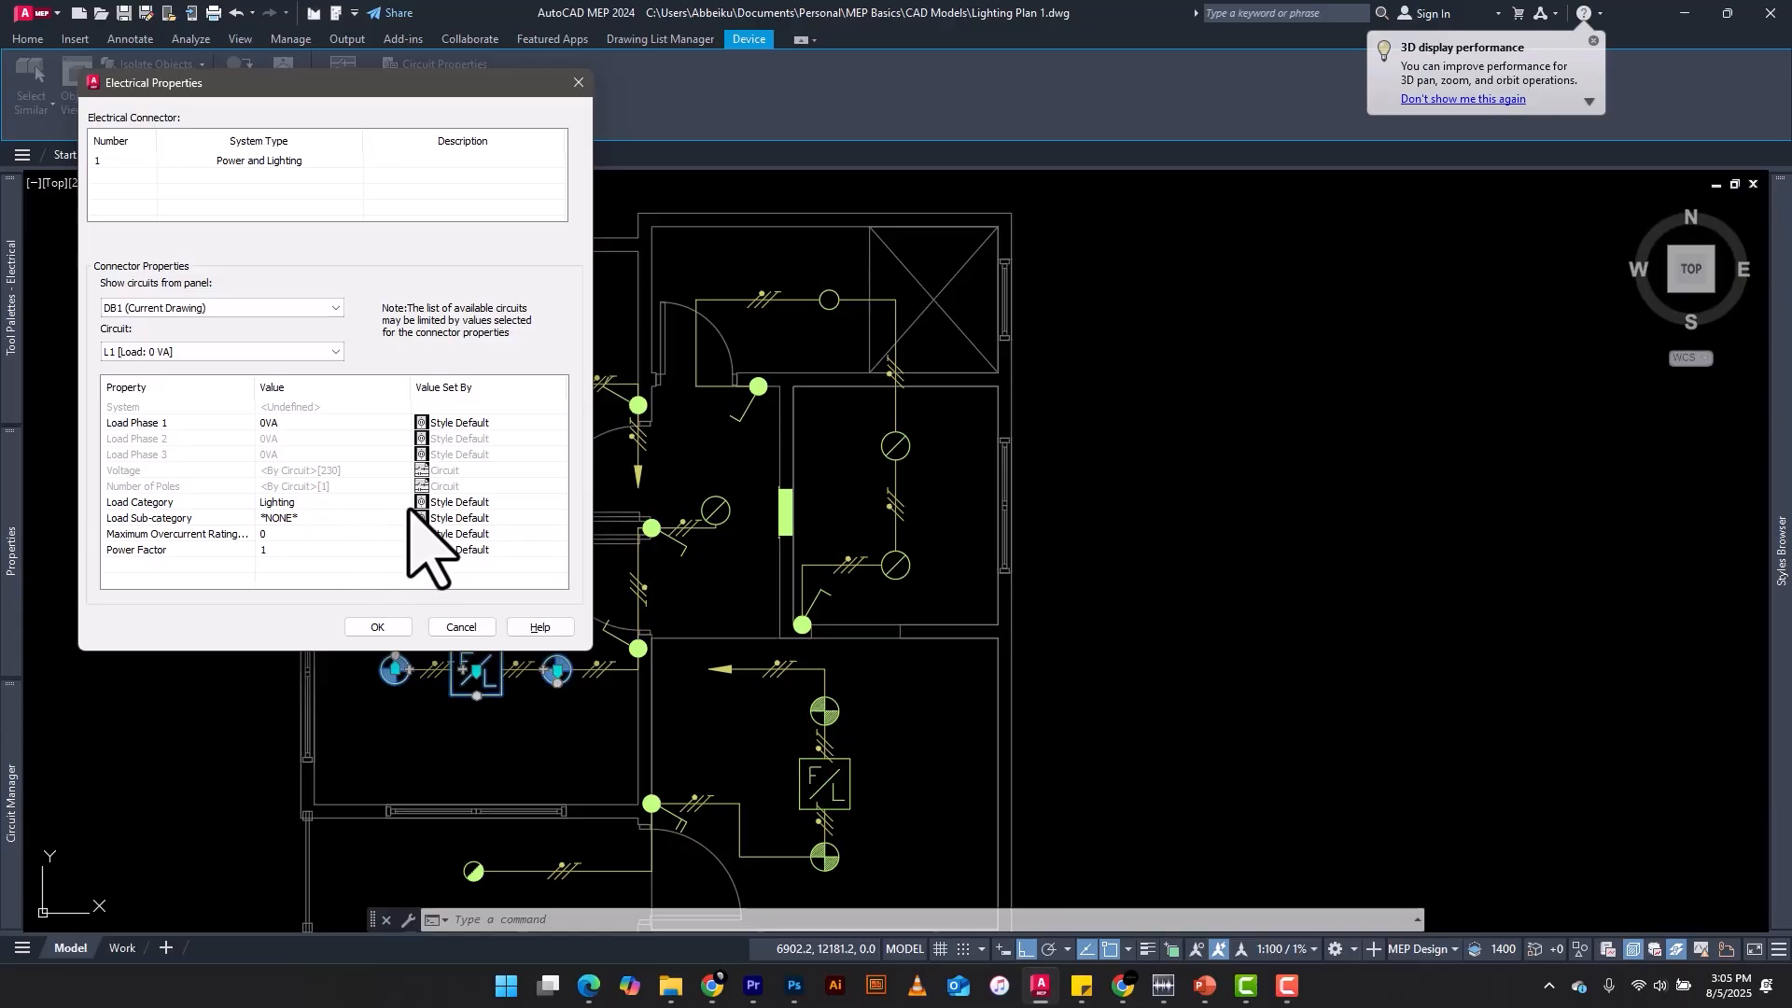
Step: Set Load Phase 1 of the bedroom fixtures to 5 VA and check the load listed for circuit L1
click(265, 422)
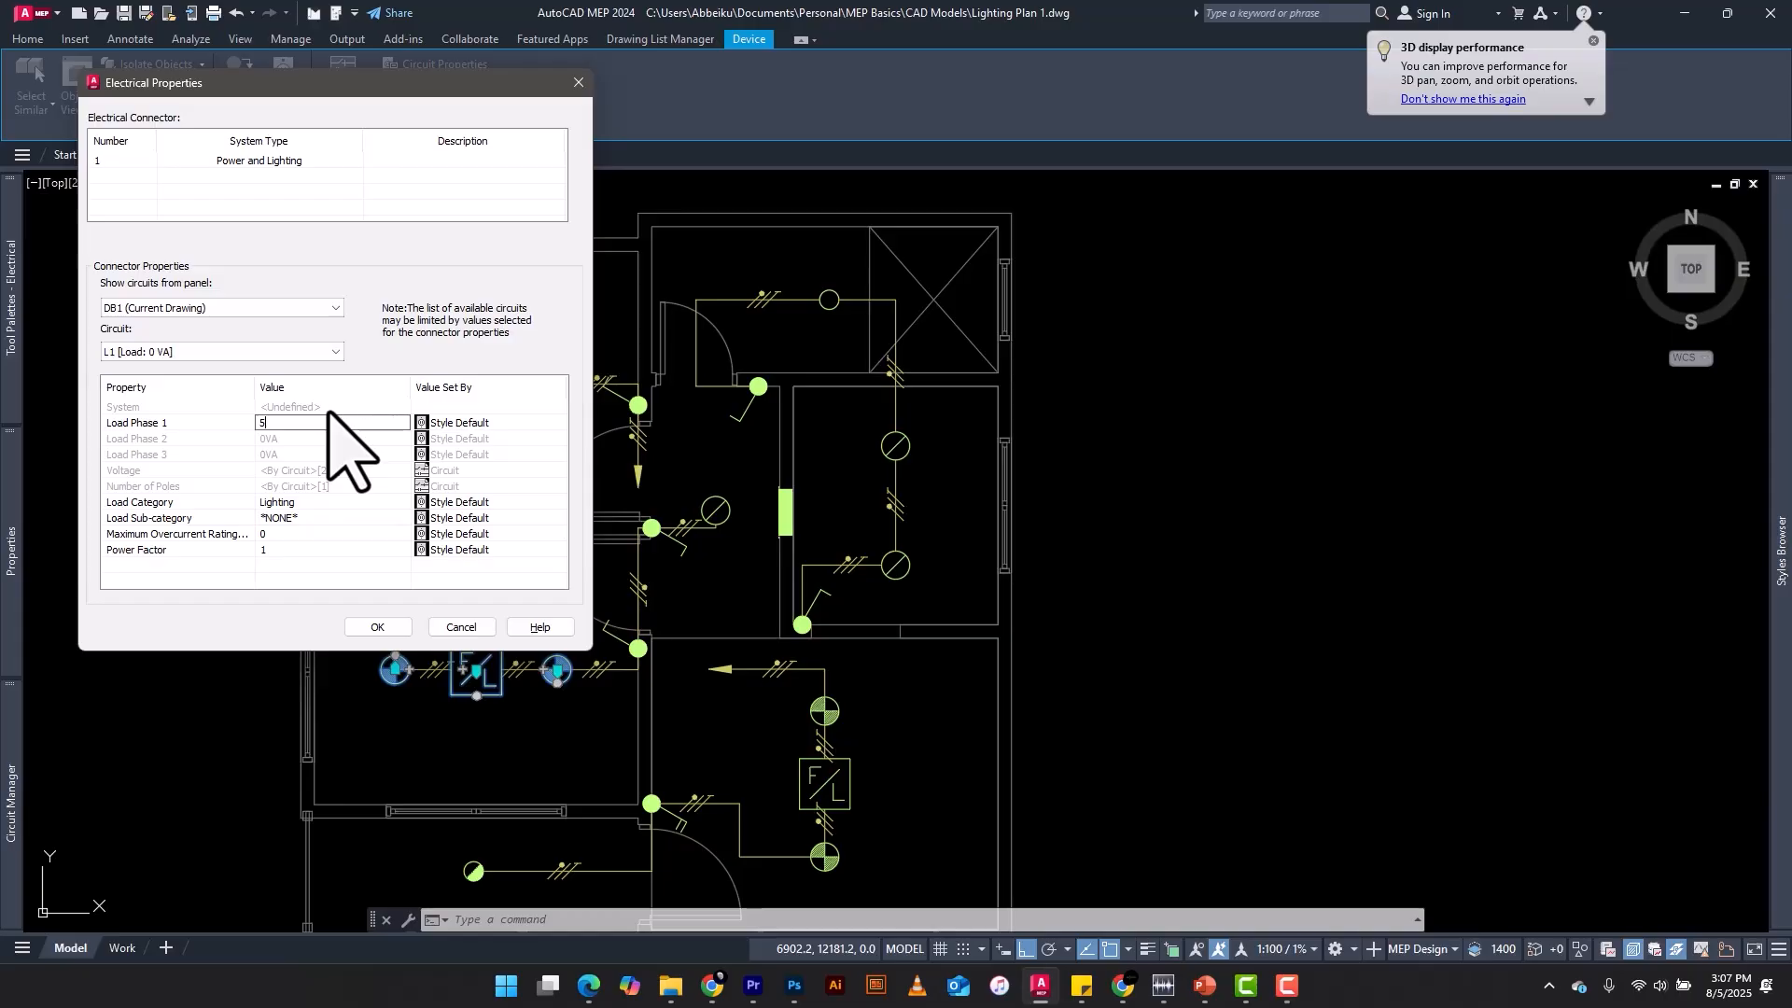
click(312, 438)
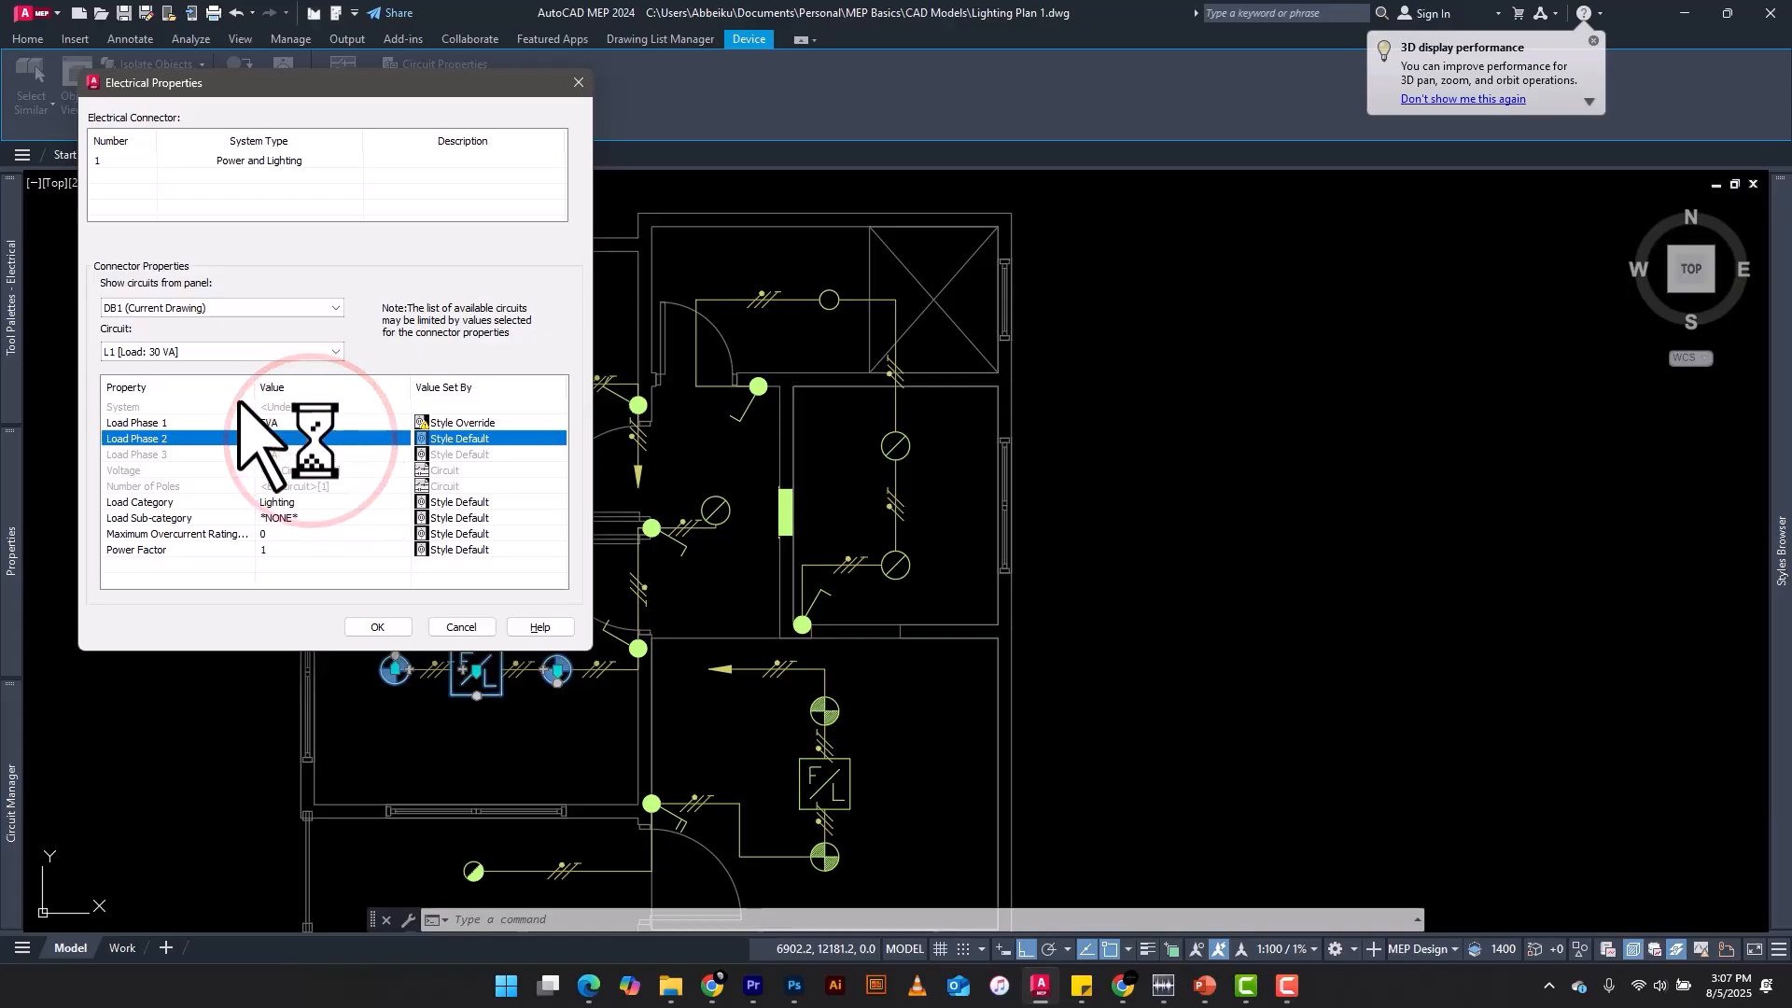
click(200, 352)
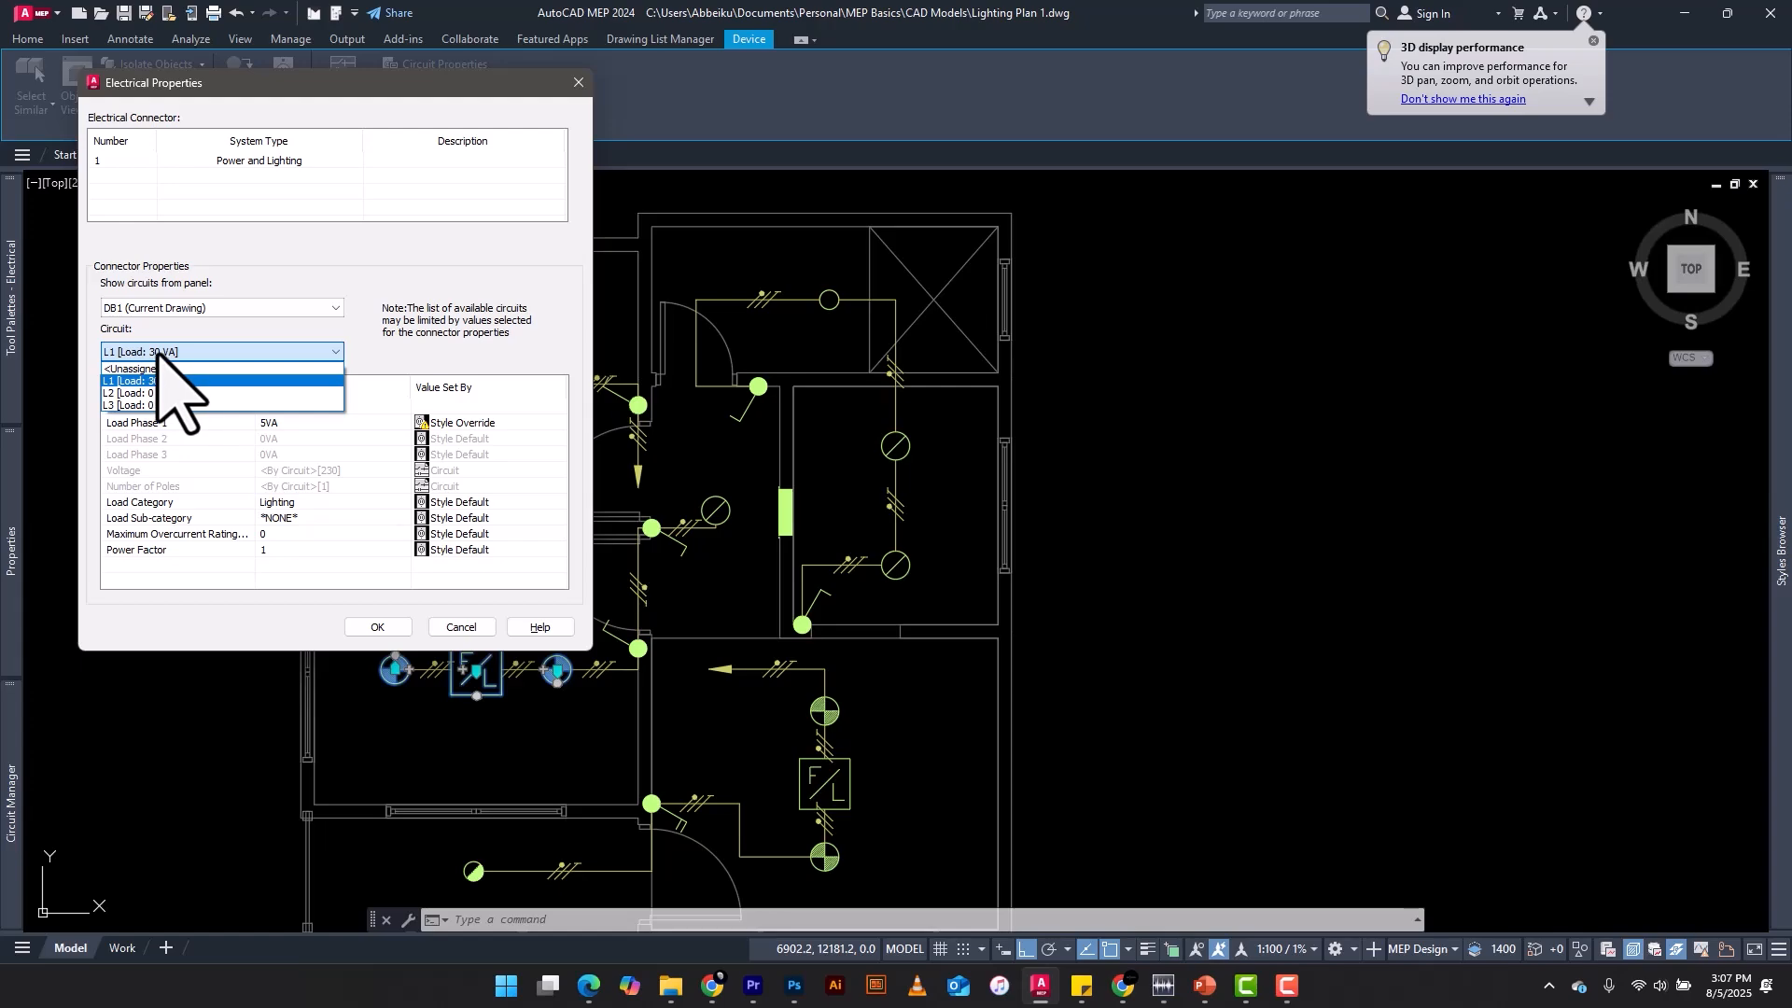
click(215, 347)
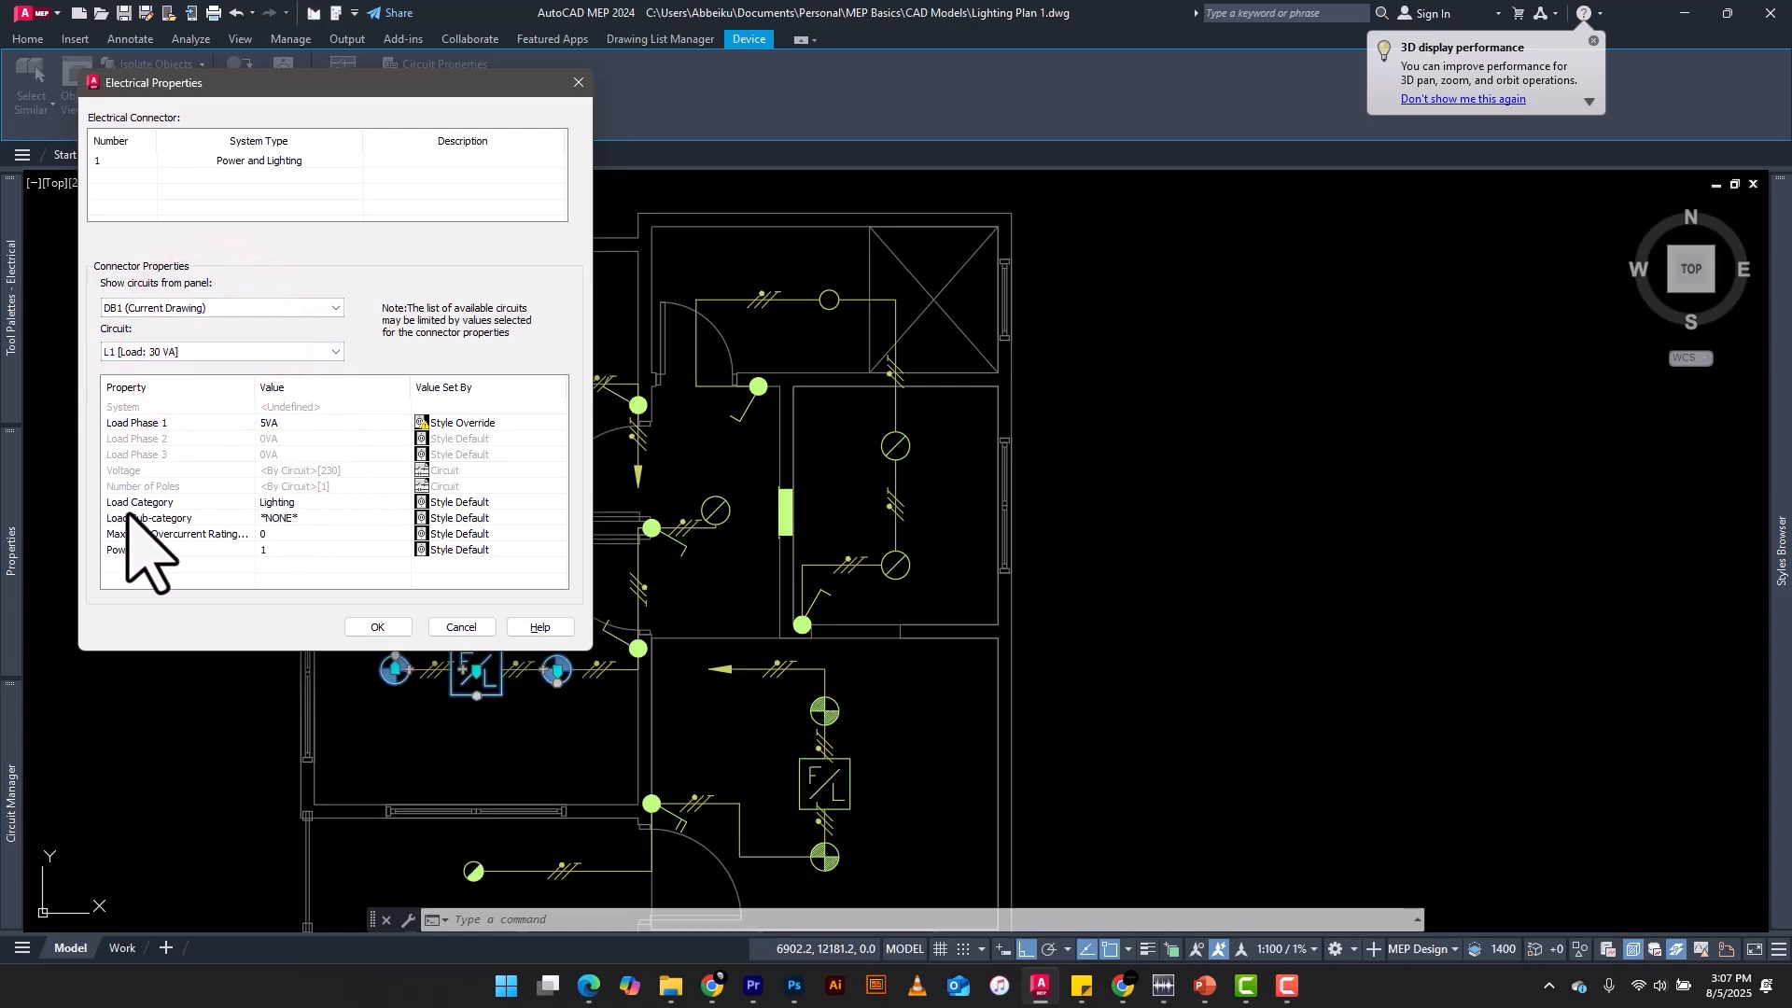
Step: Examine the load category and load sub-category options, keeping Lighting and *NONE* for the bedroom fixtures
click(289, 501)
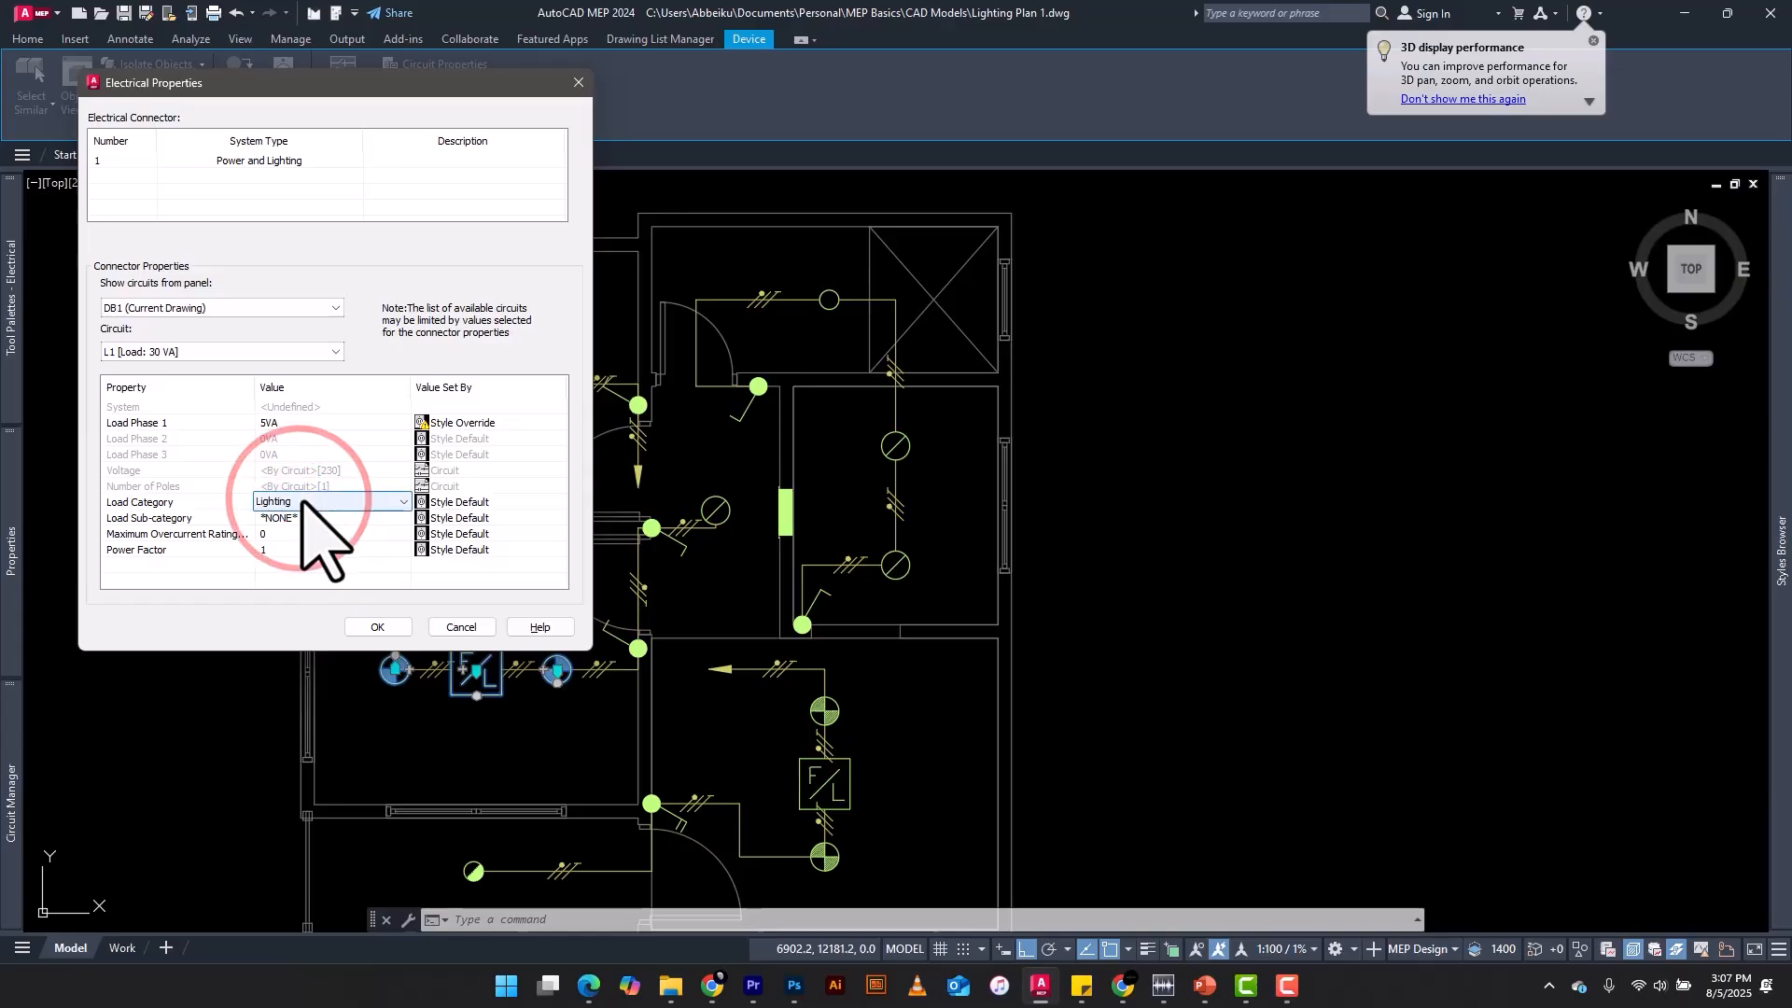
click(302, 500)
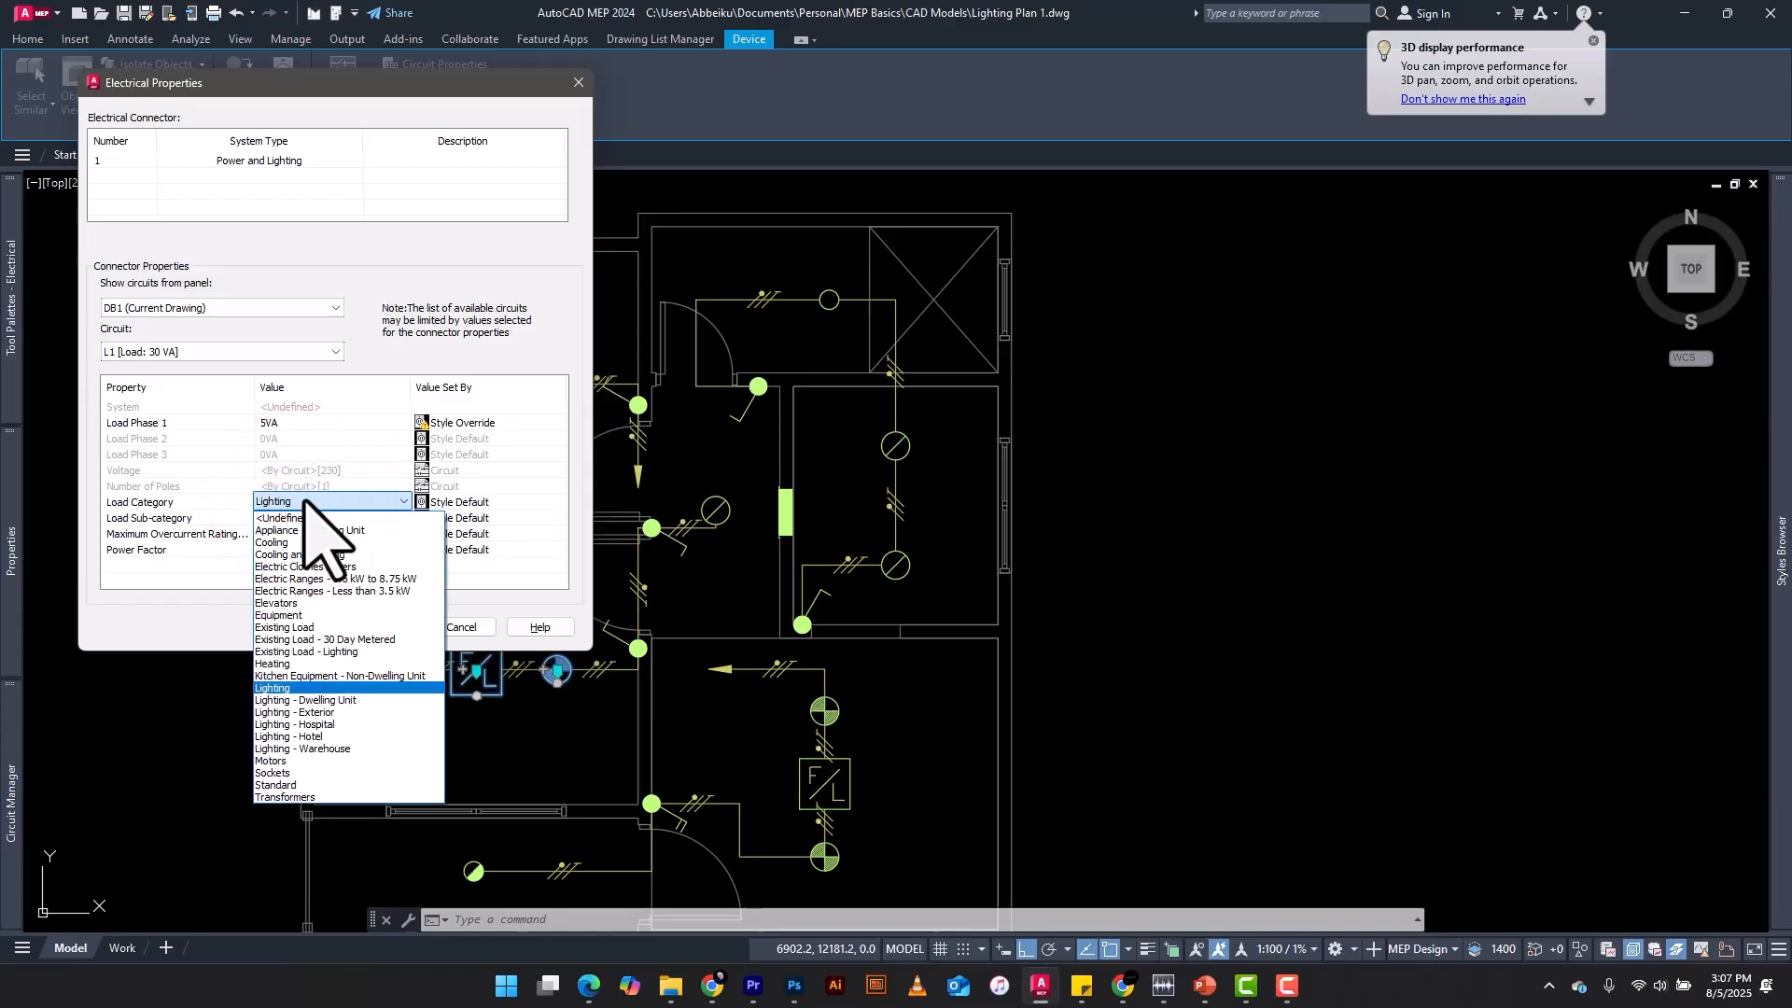
click(304, 501)
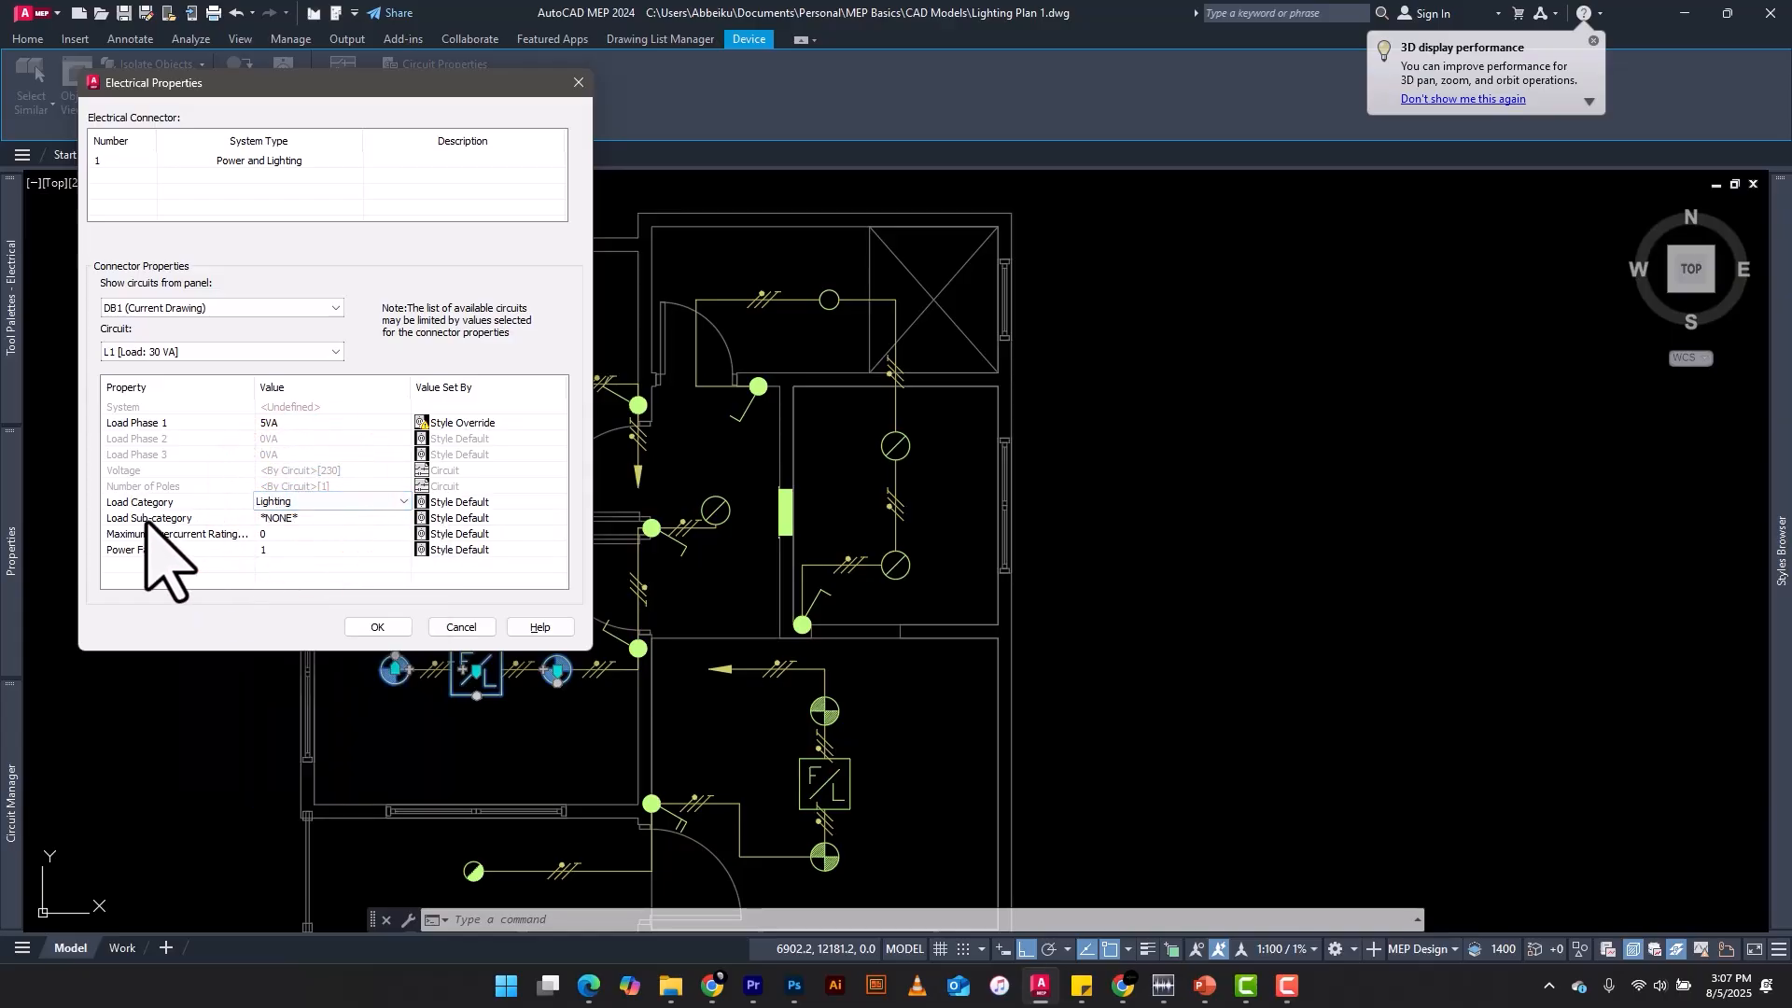
click(299, 518)
click(303, 519)
click(303, 519)
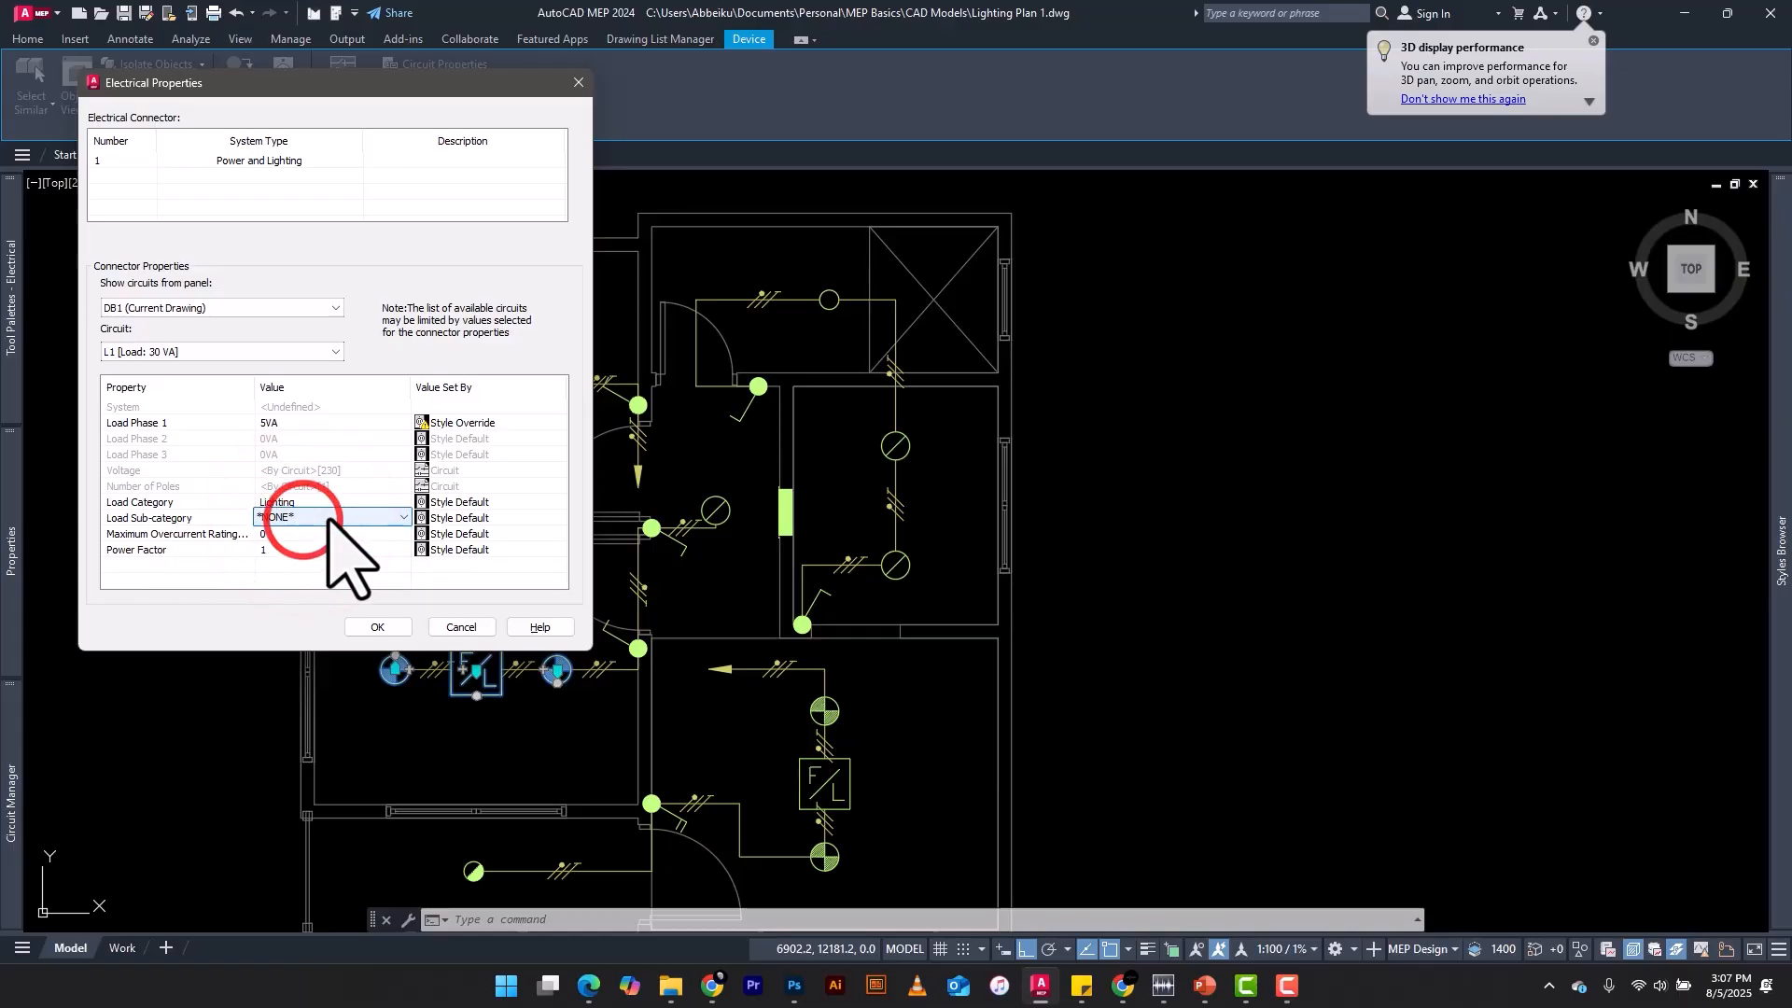
click(320, 520)
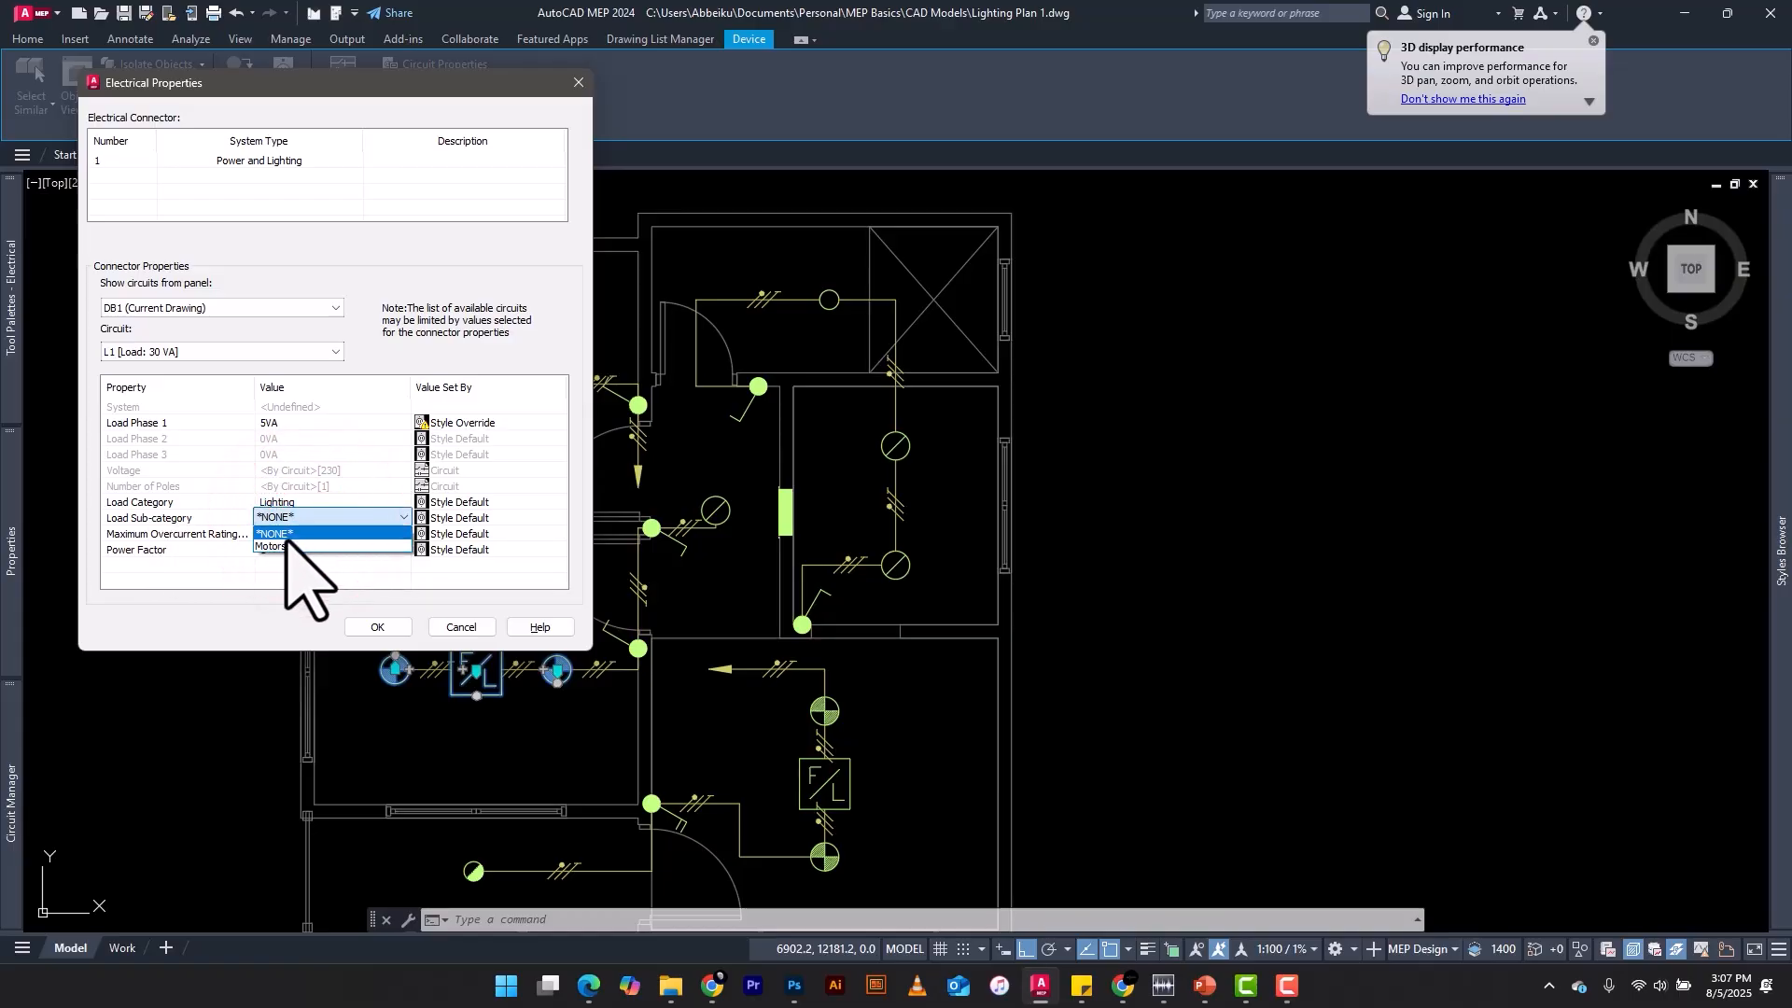
click(310, 520)
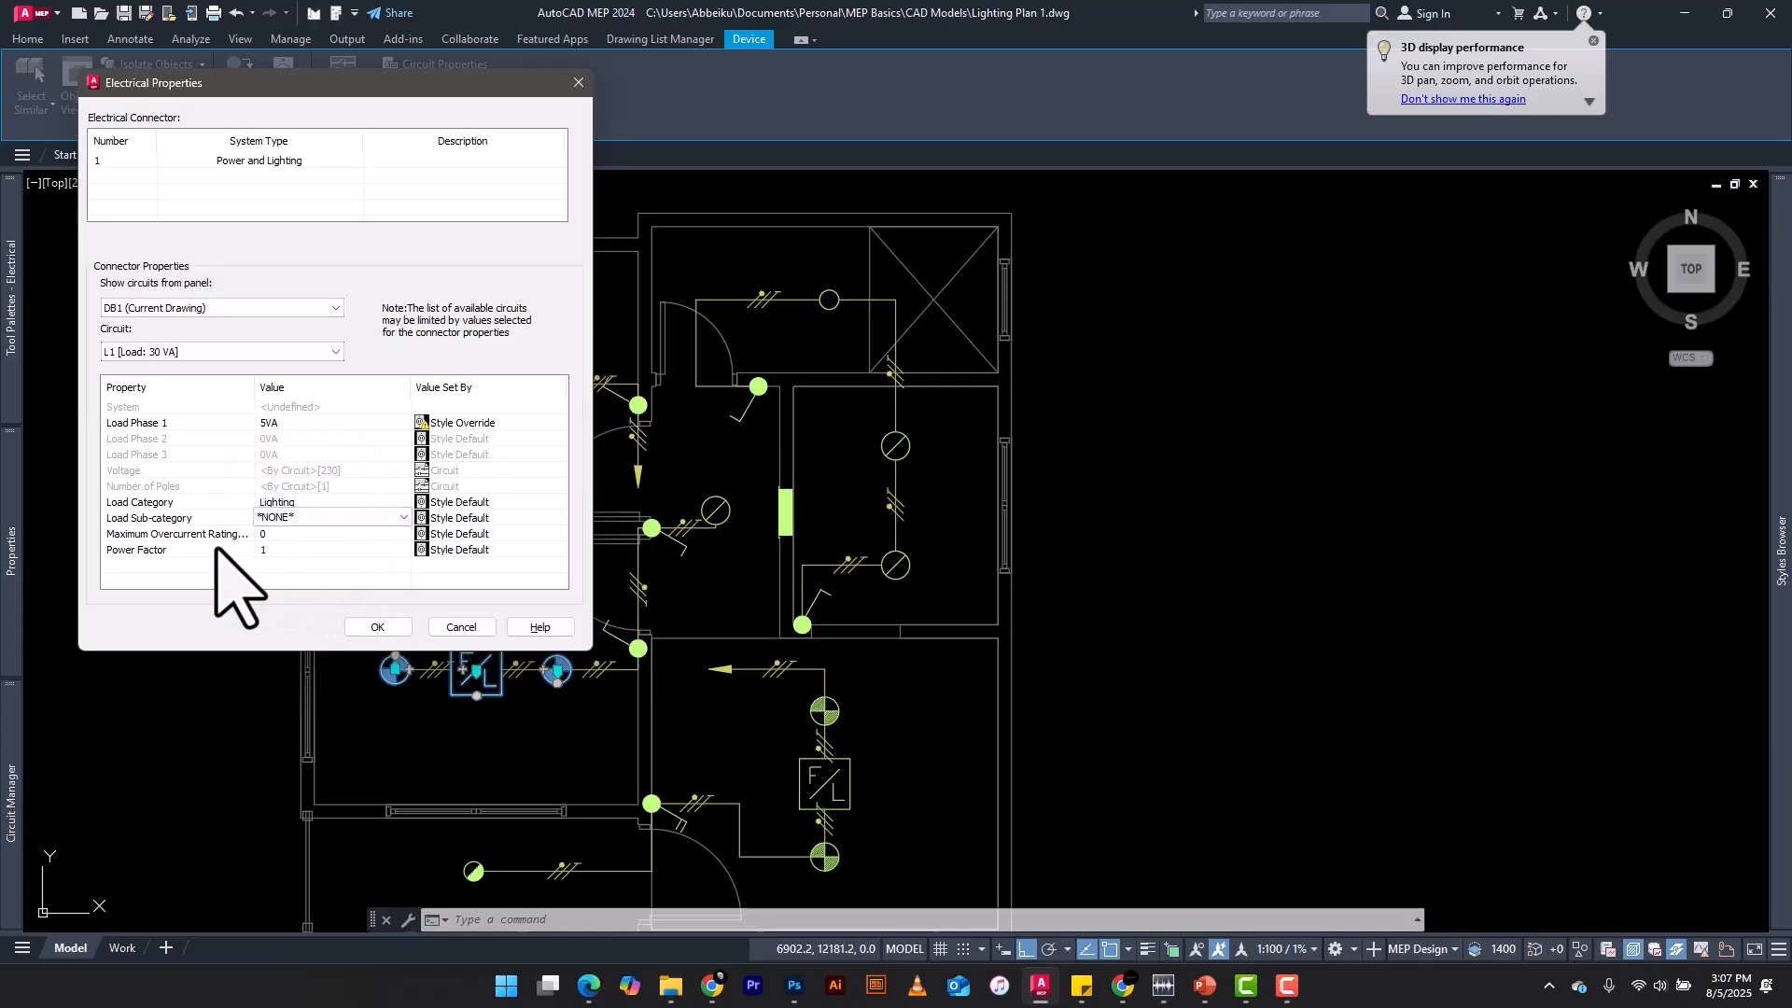
Step: Set the maximum overcurrent rating to 10 and the power factor to 0.8, apply the electrical properties and clear the fixture selection
click(280, 533)
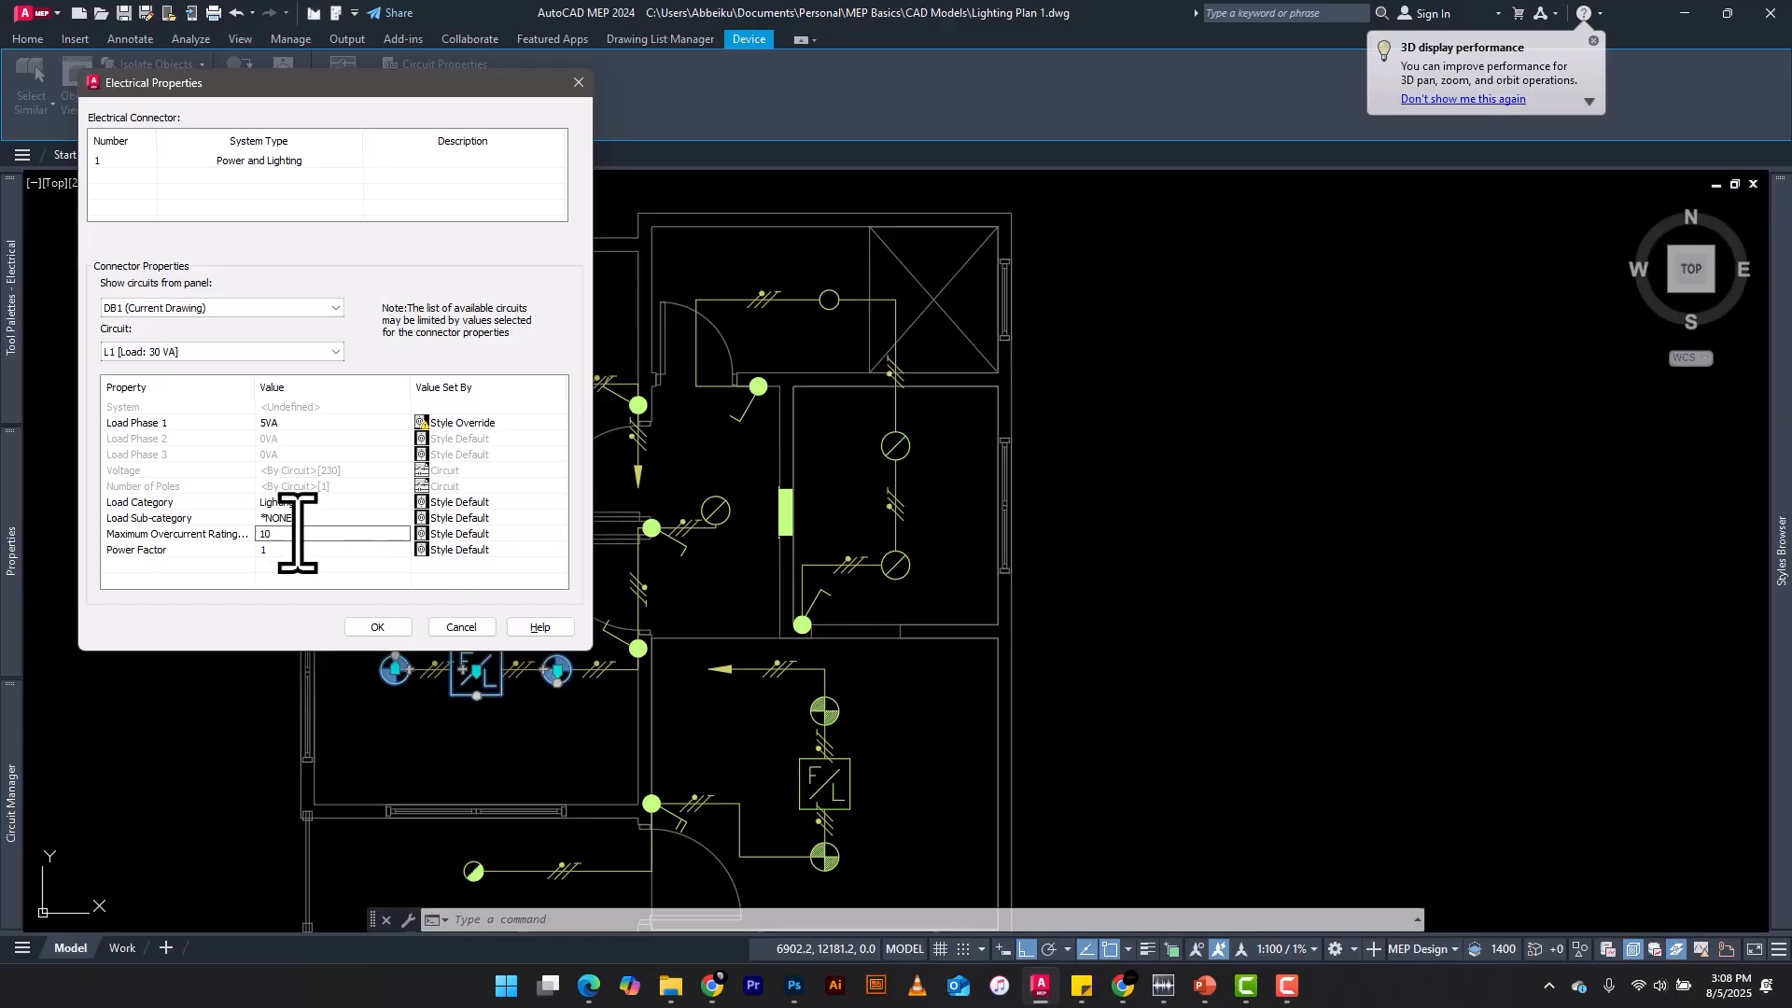
click(287, 549)
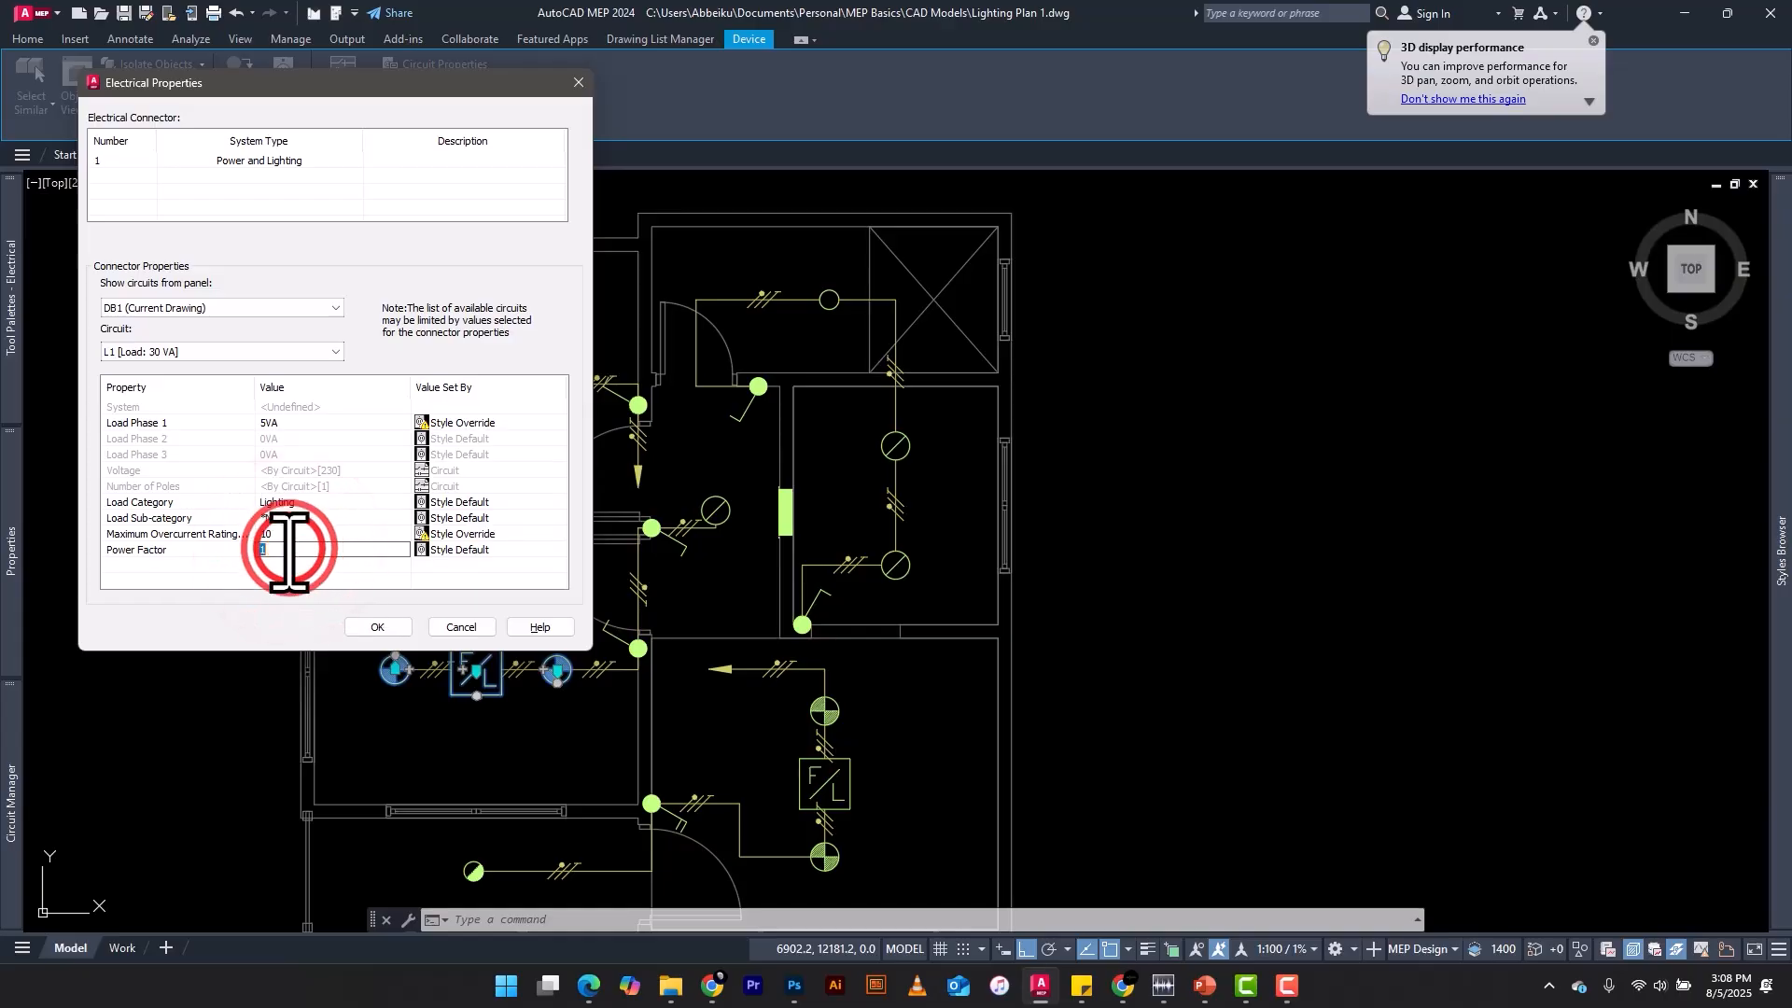
key(BackSpace)
text(0.8)
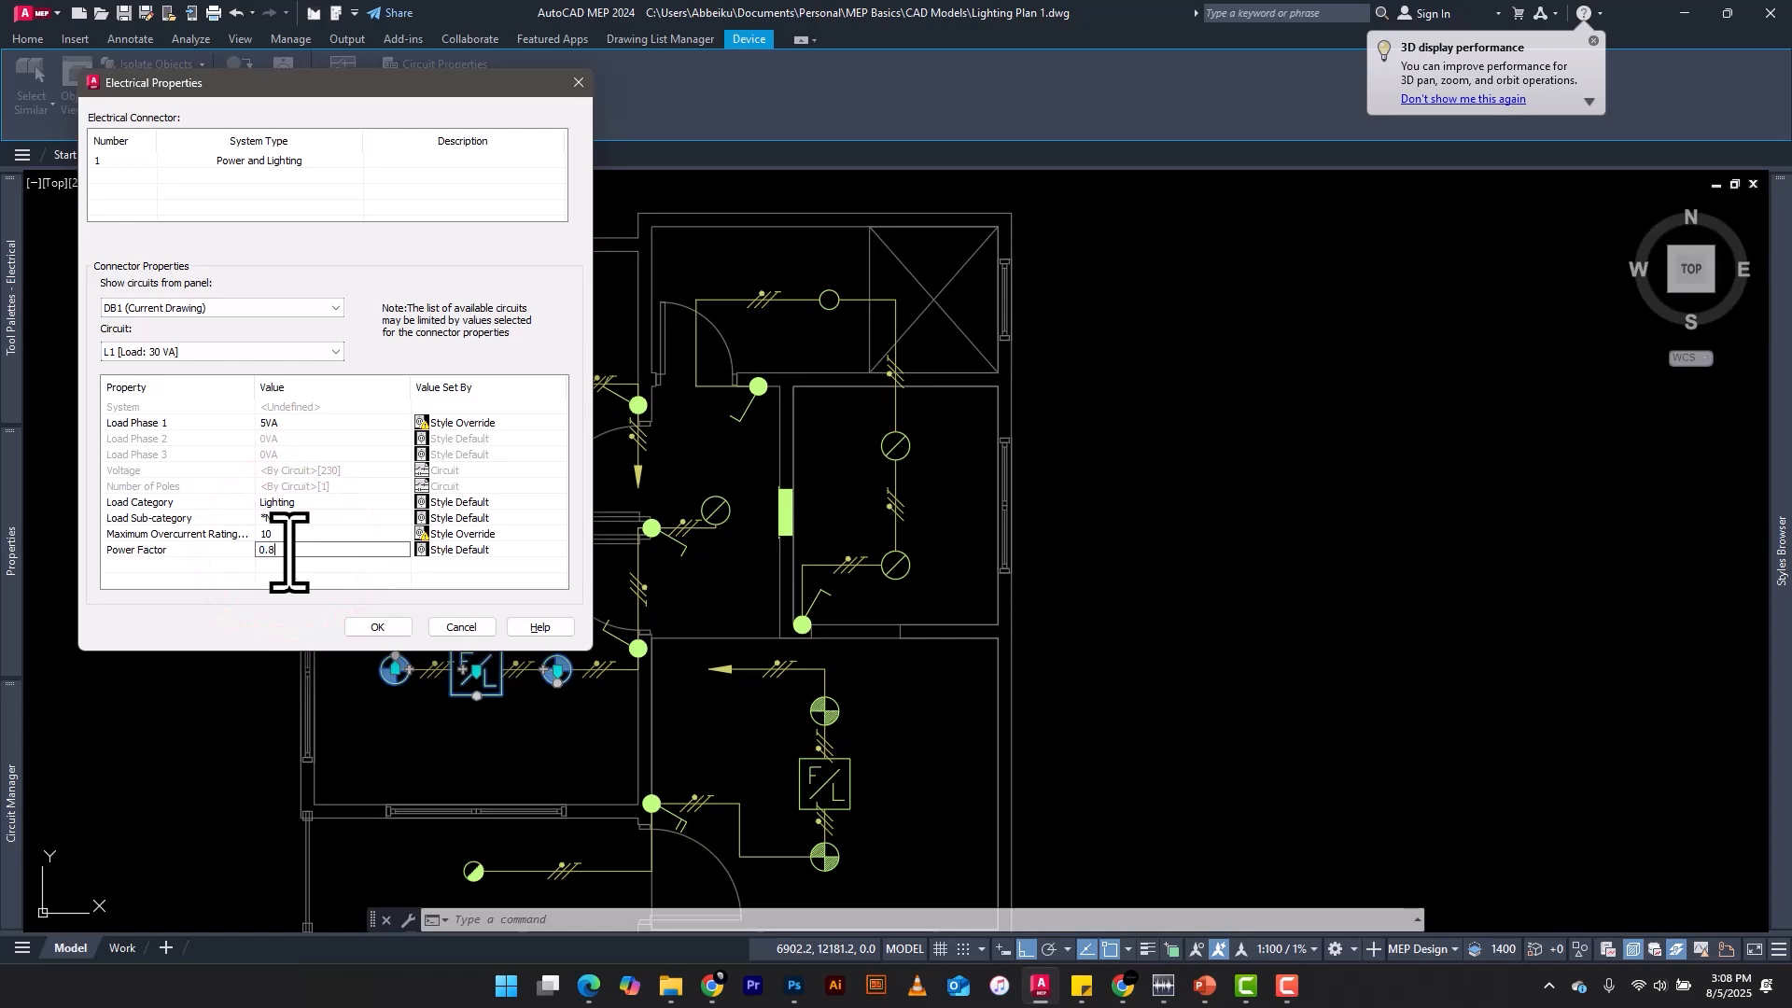
click(301, 566)
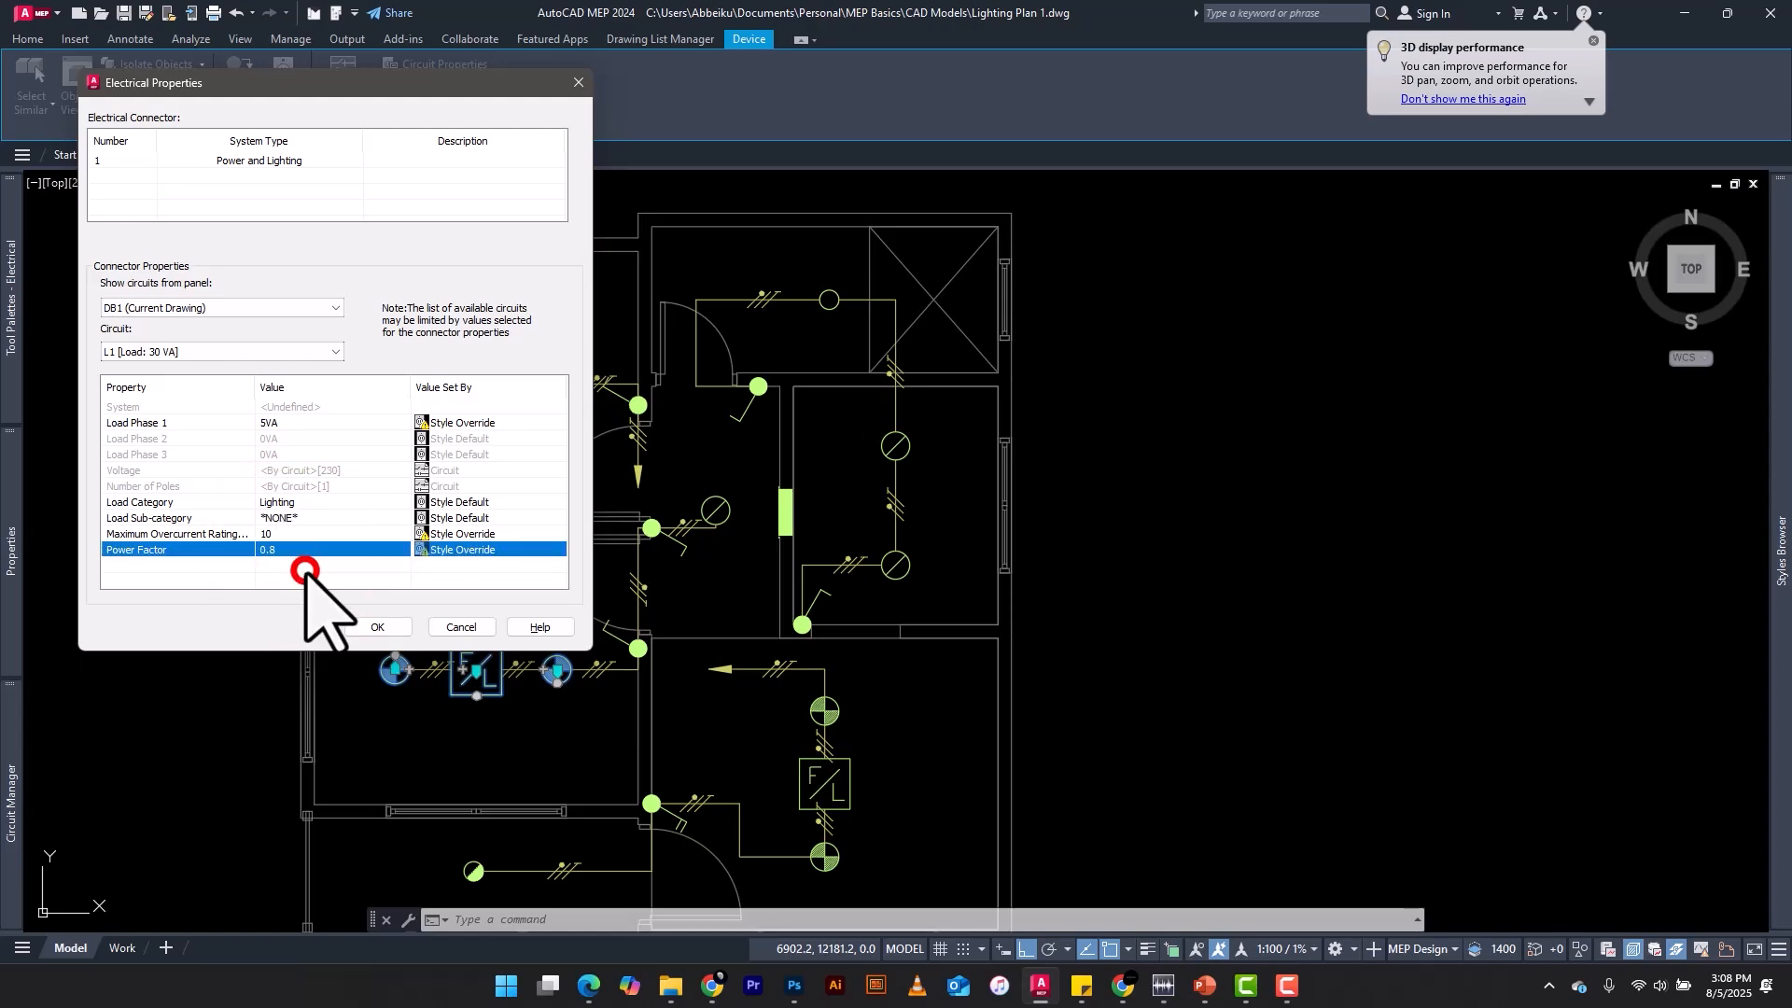
click(278, 553)
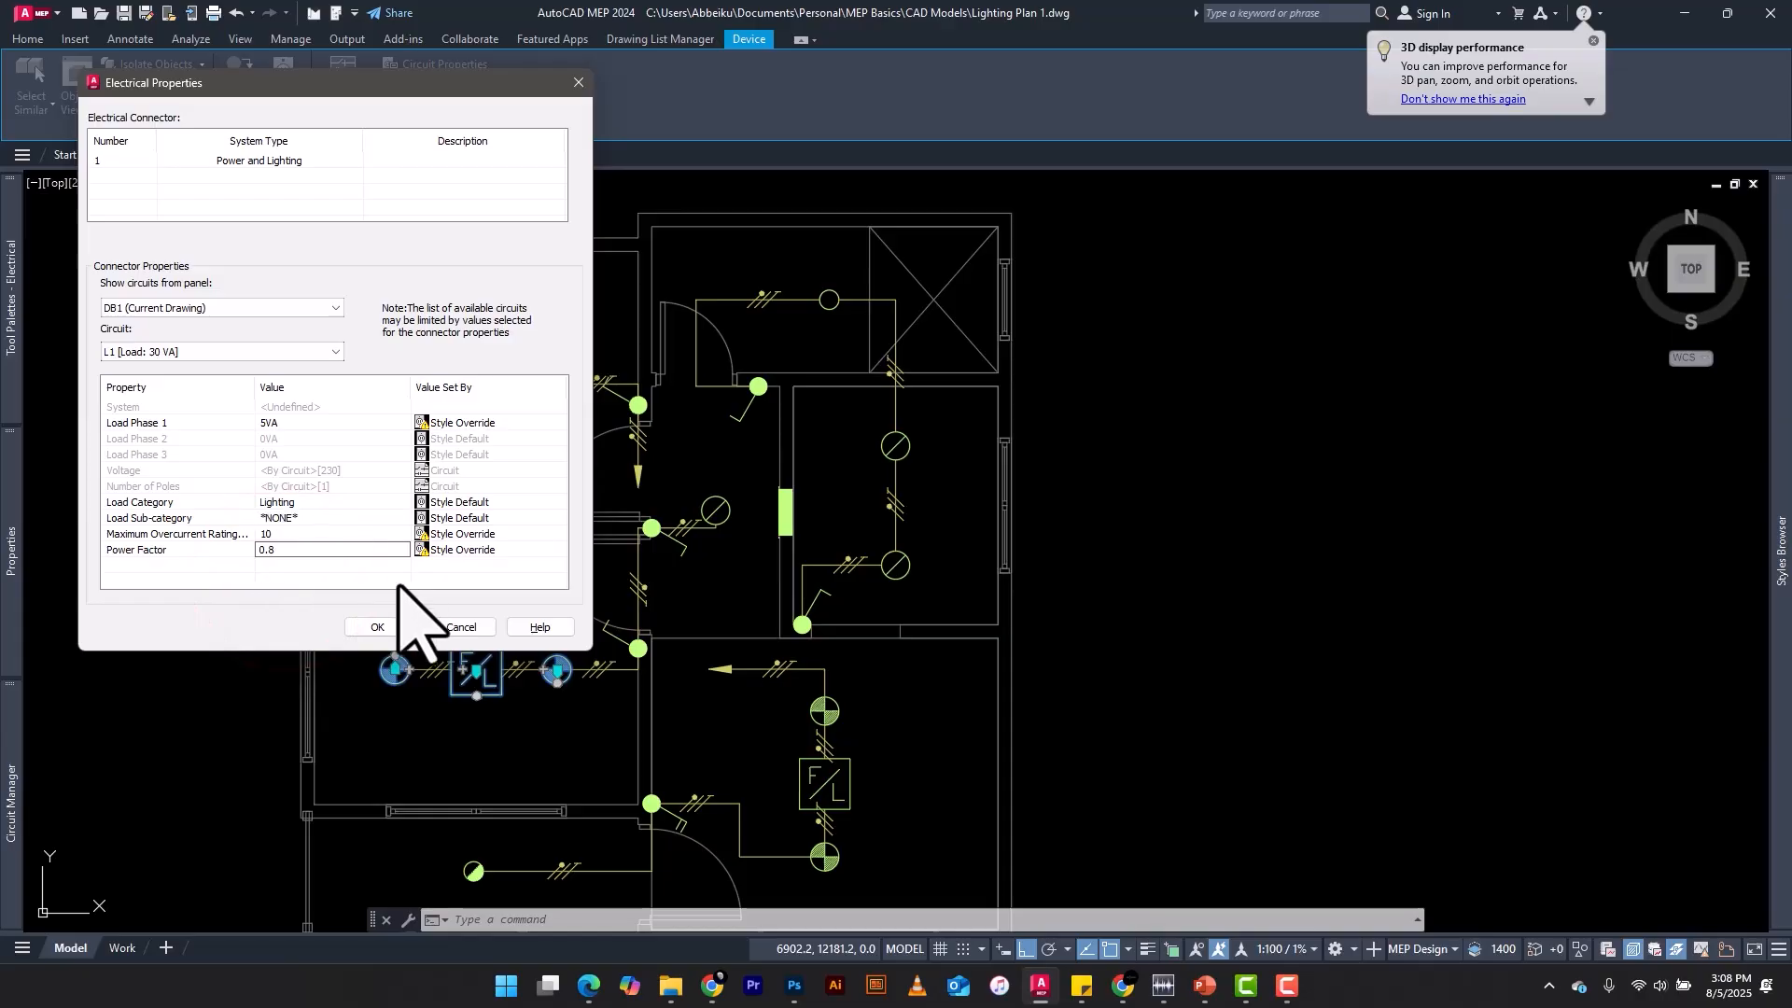
click(378, 627)
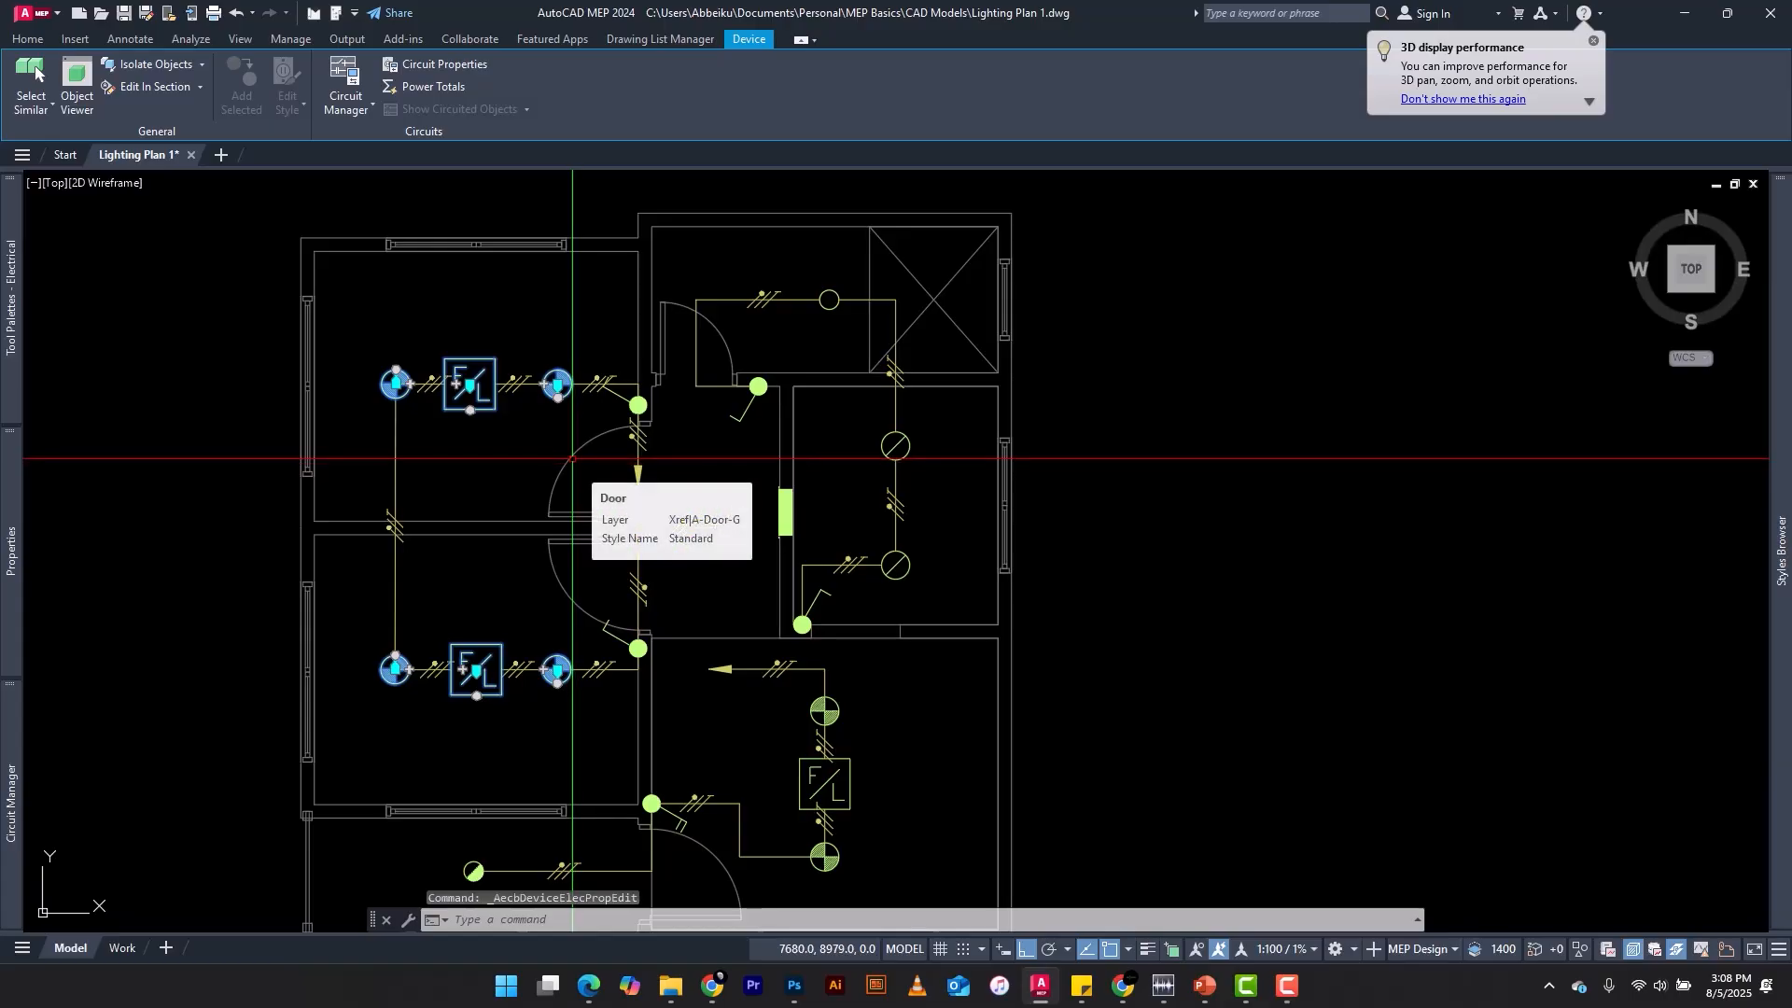
key(Escape)
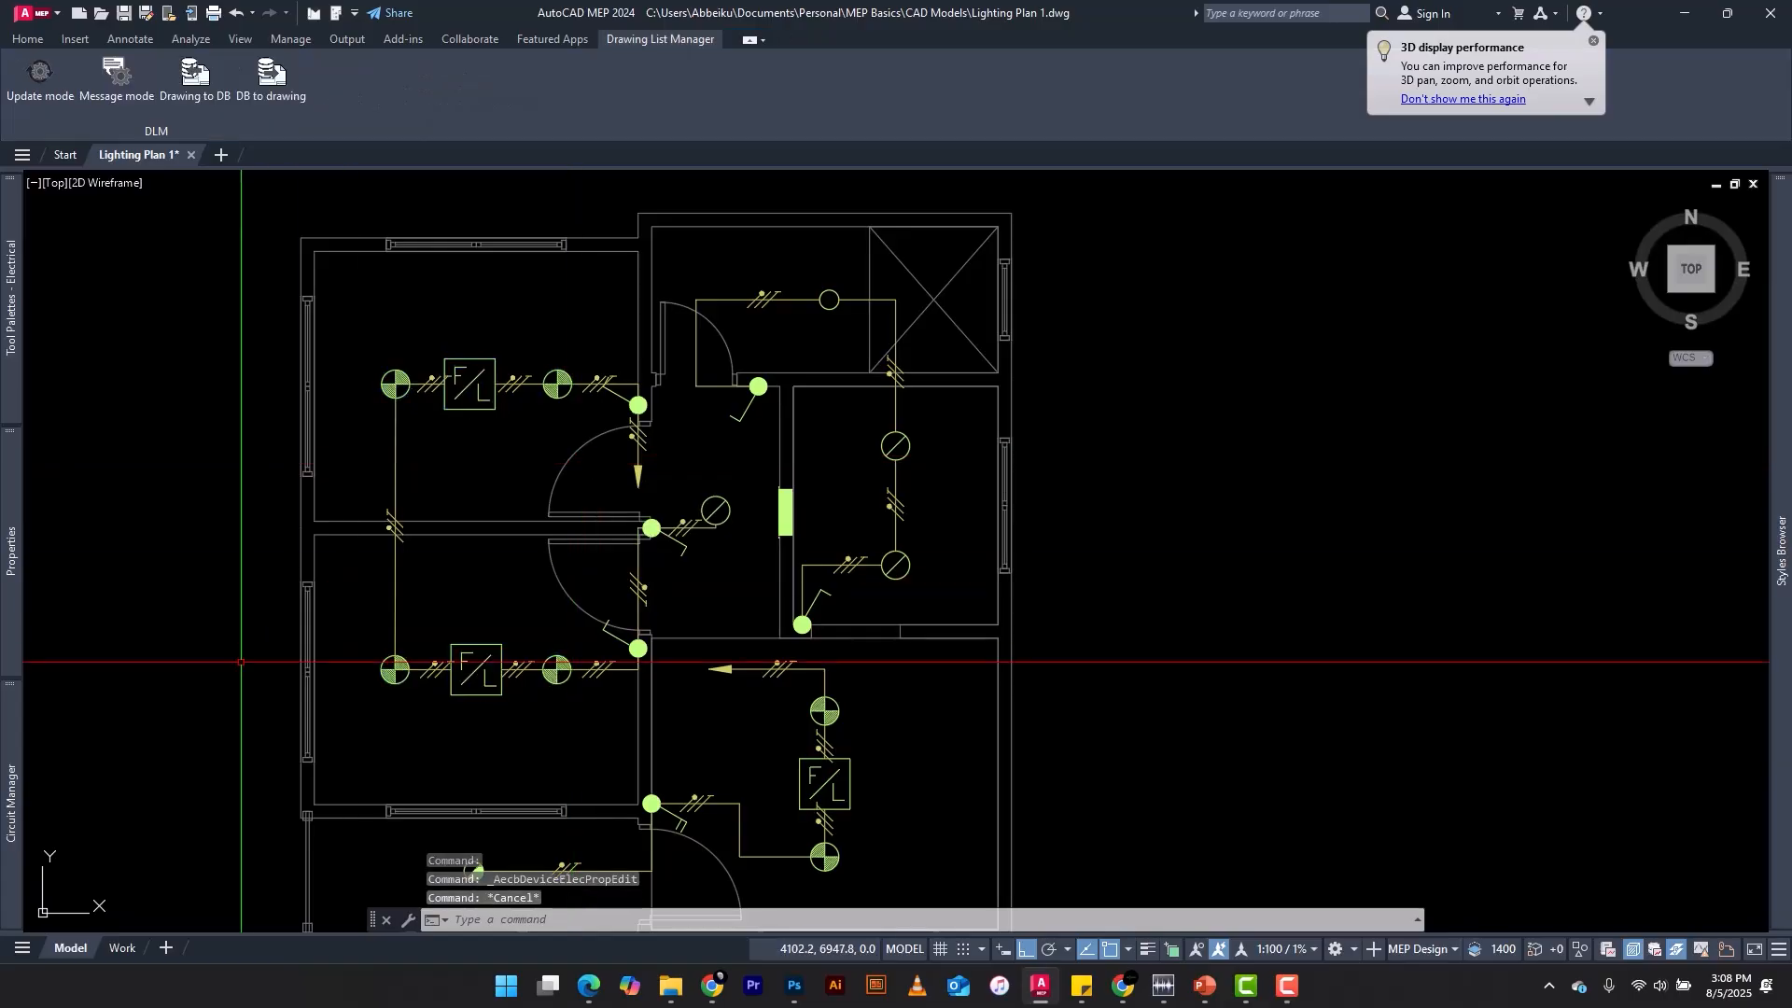
Step: Review the total load of circuit L1, Bedroom 1 & 2 Lighting, in the Circuit Manager
click(19, 761)
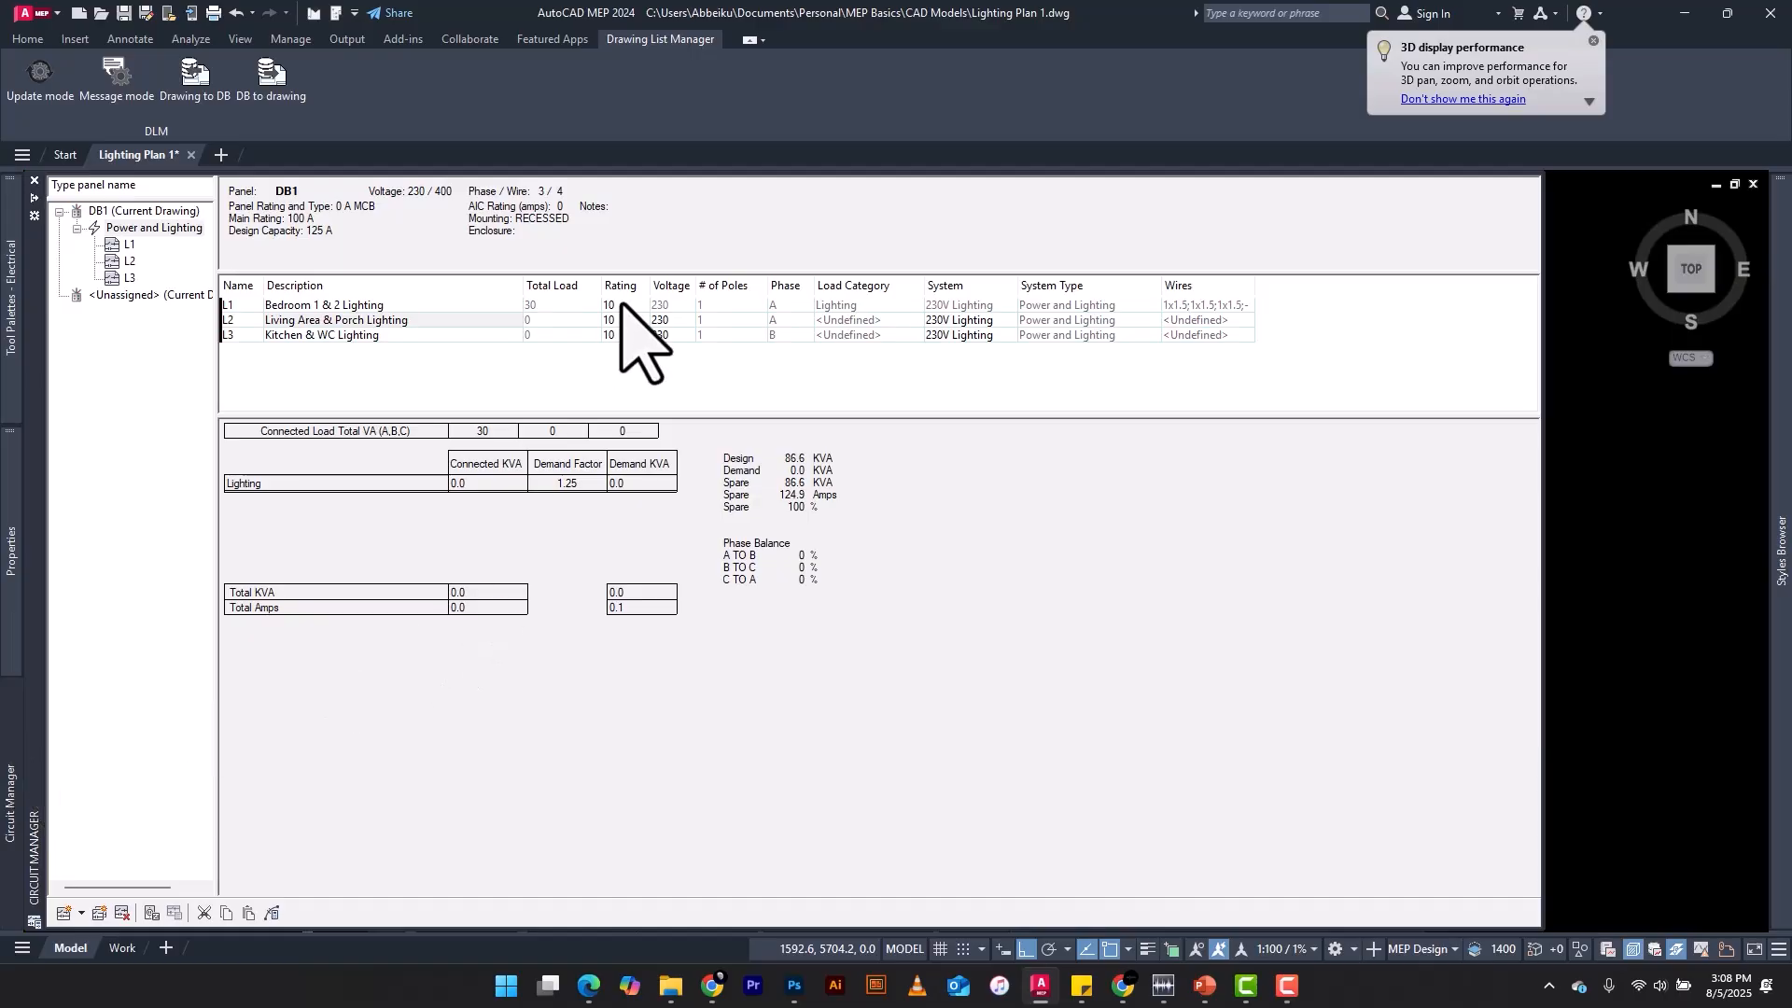
click(660, 218)
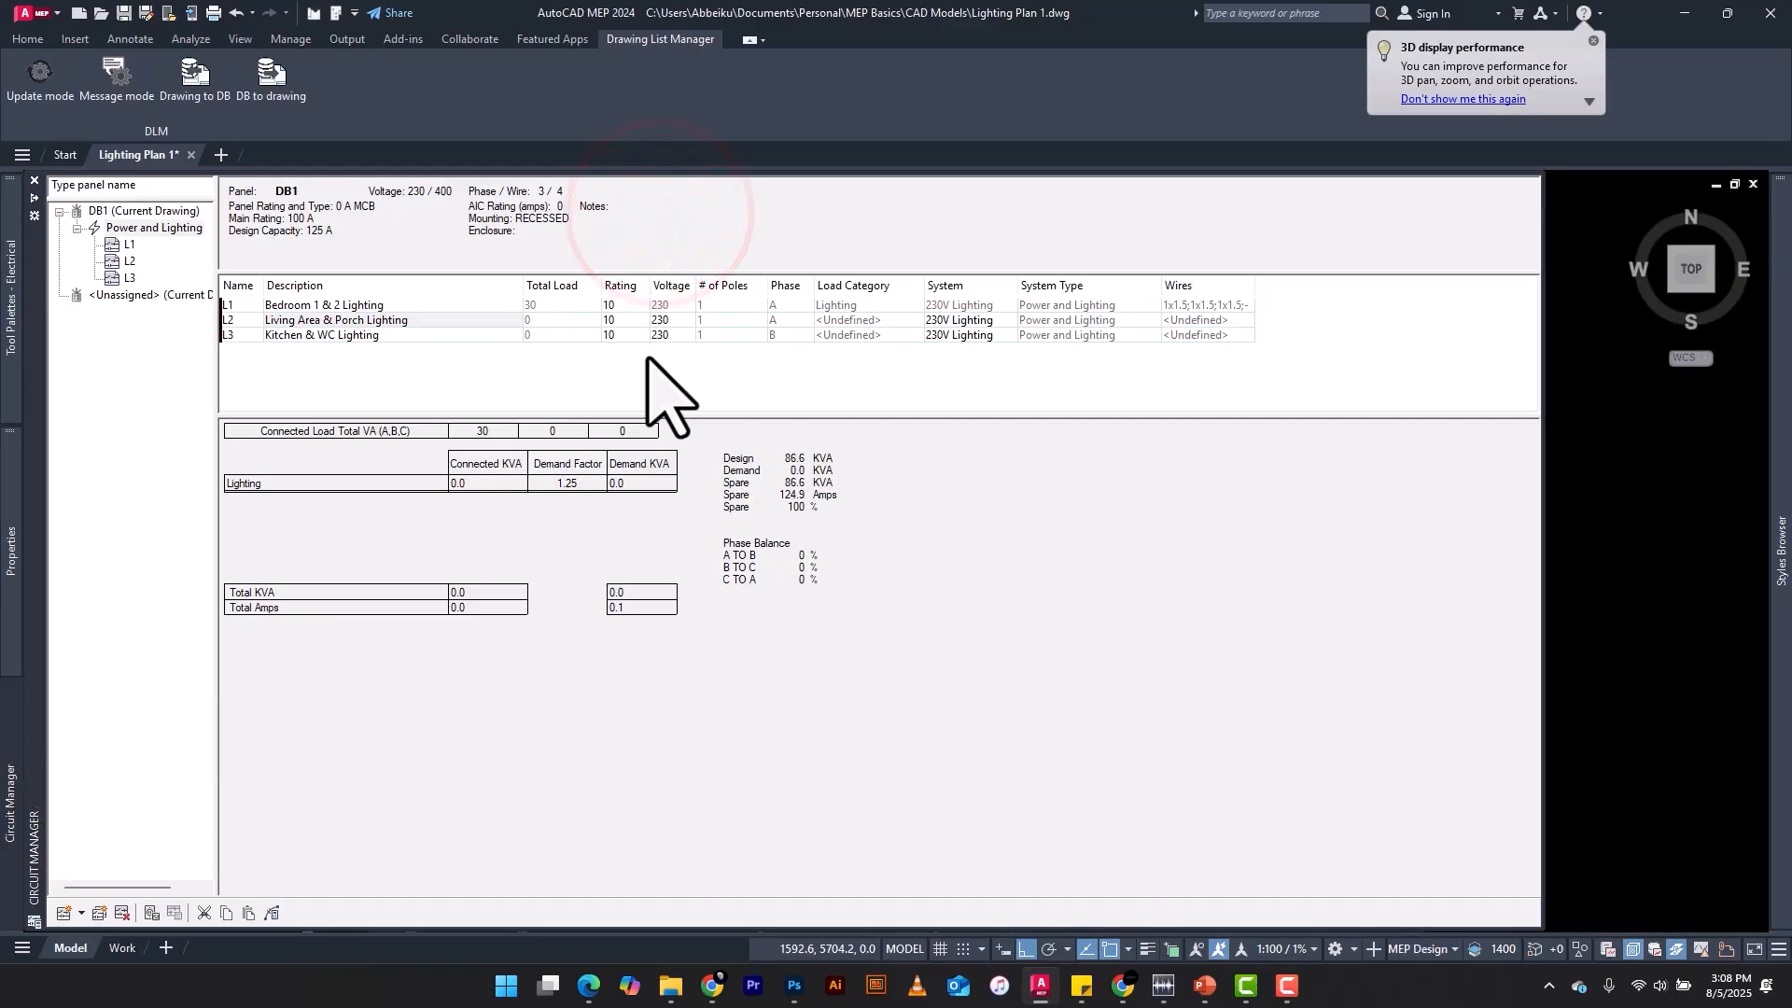
click(562, 306)
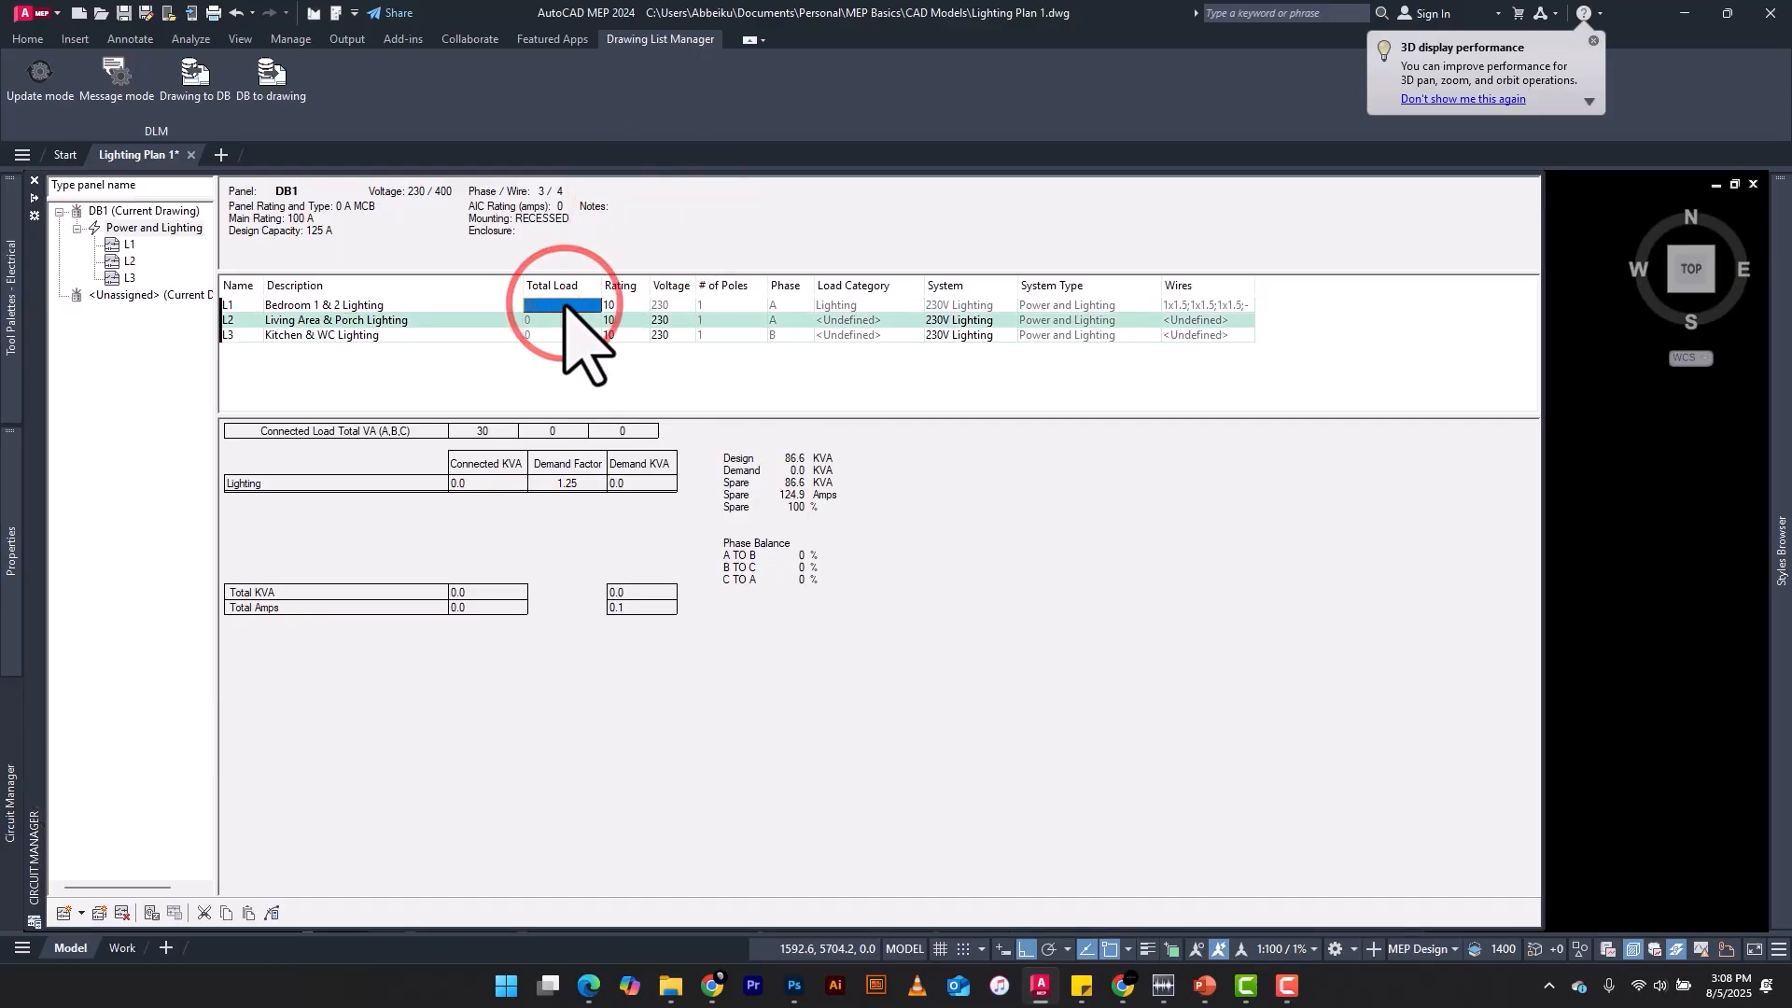
click(553, 370)
click(361, 305)
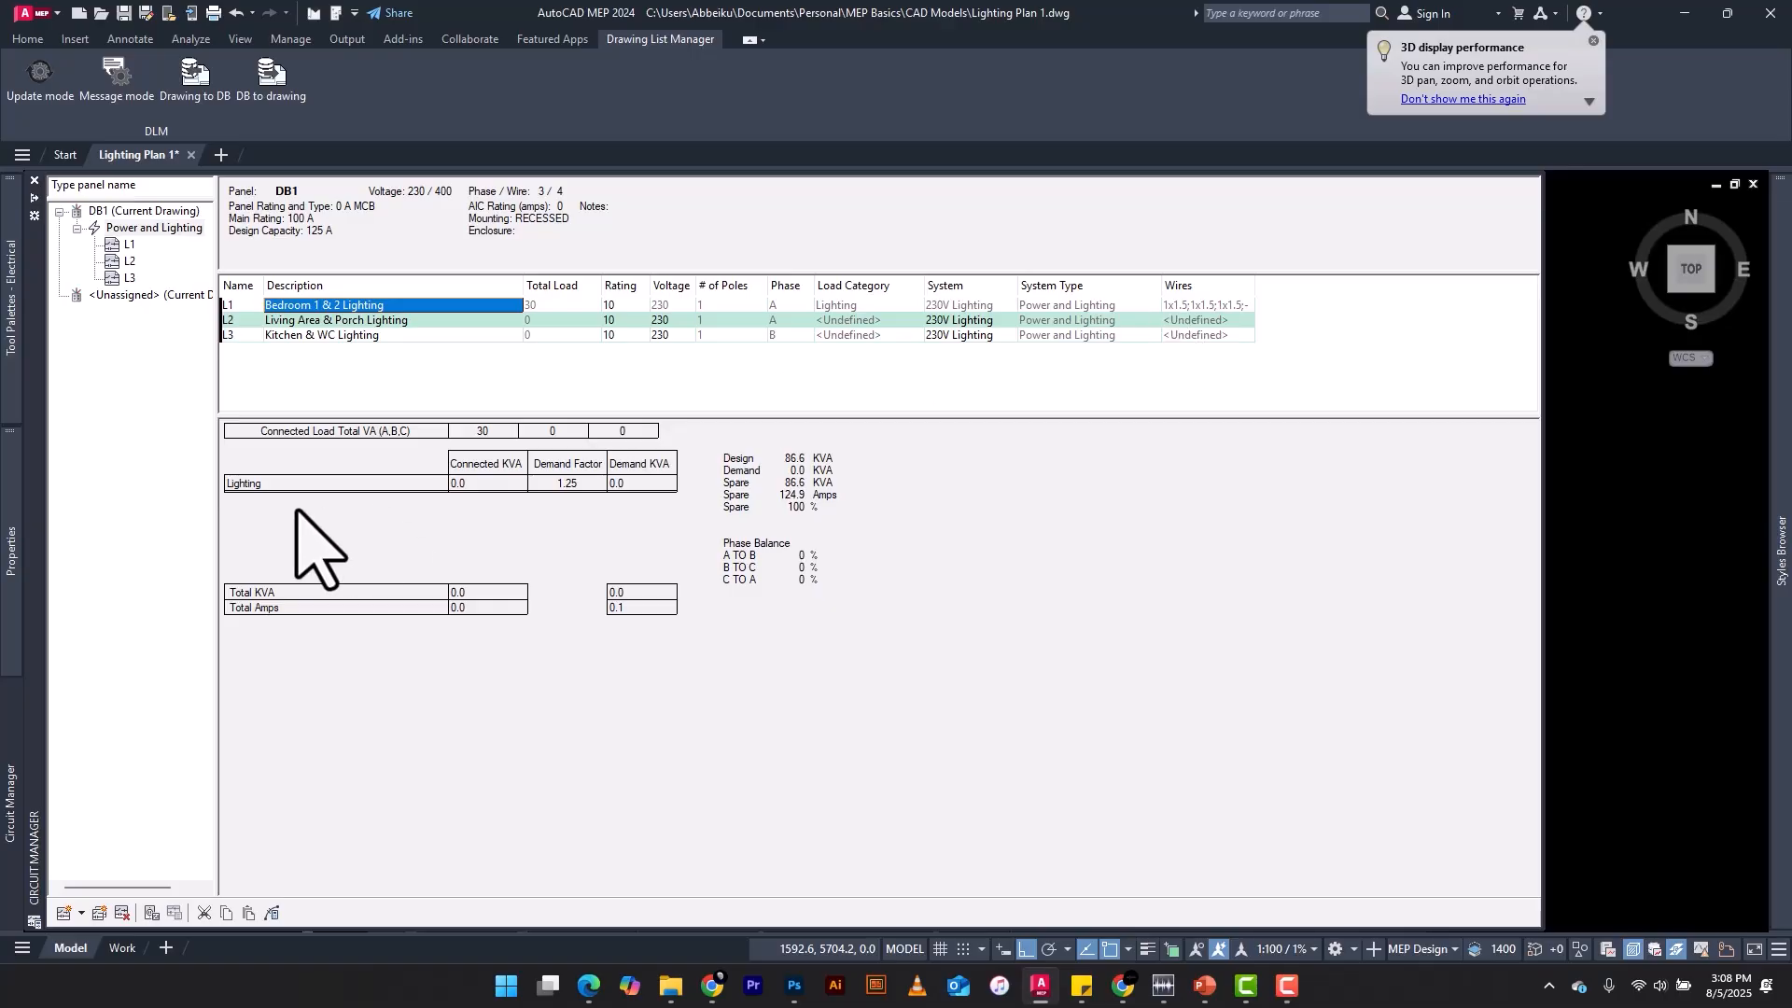
click(118, 422)
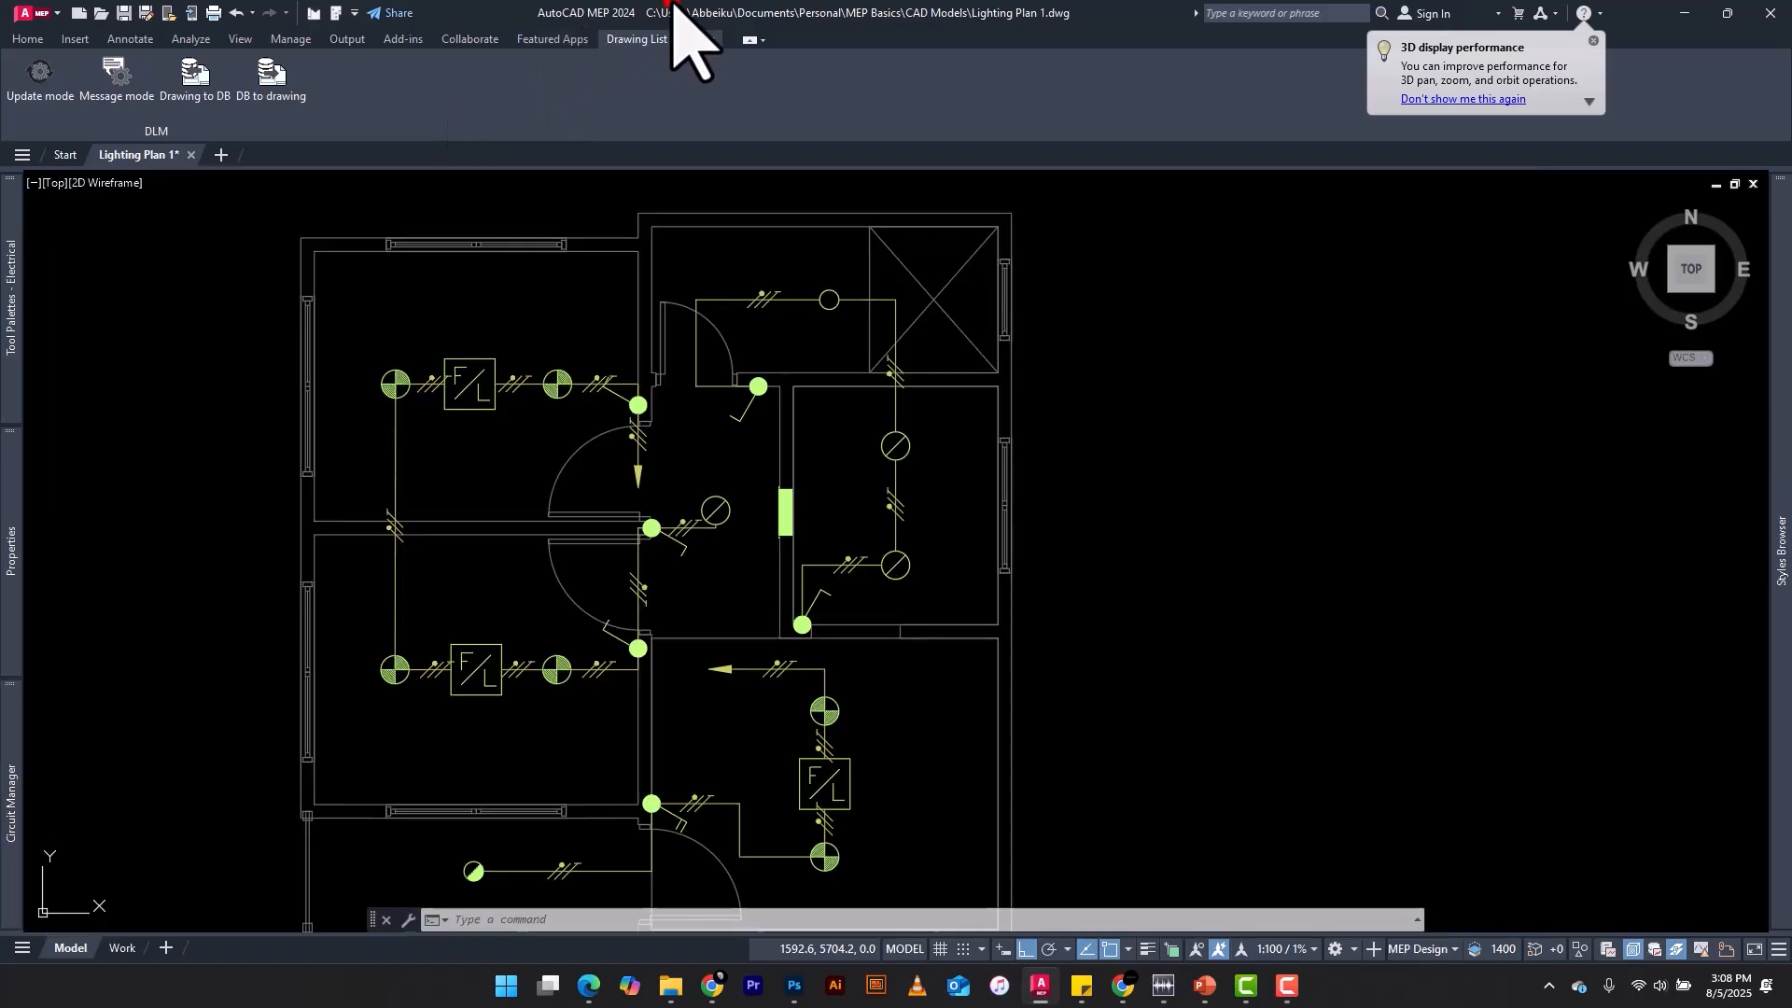
Step: Show all objects circuited with a round light in the upper bedroom, and exit the circuit display
click(557, 382)
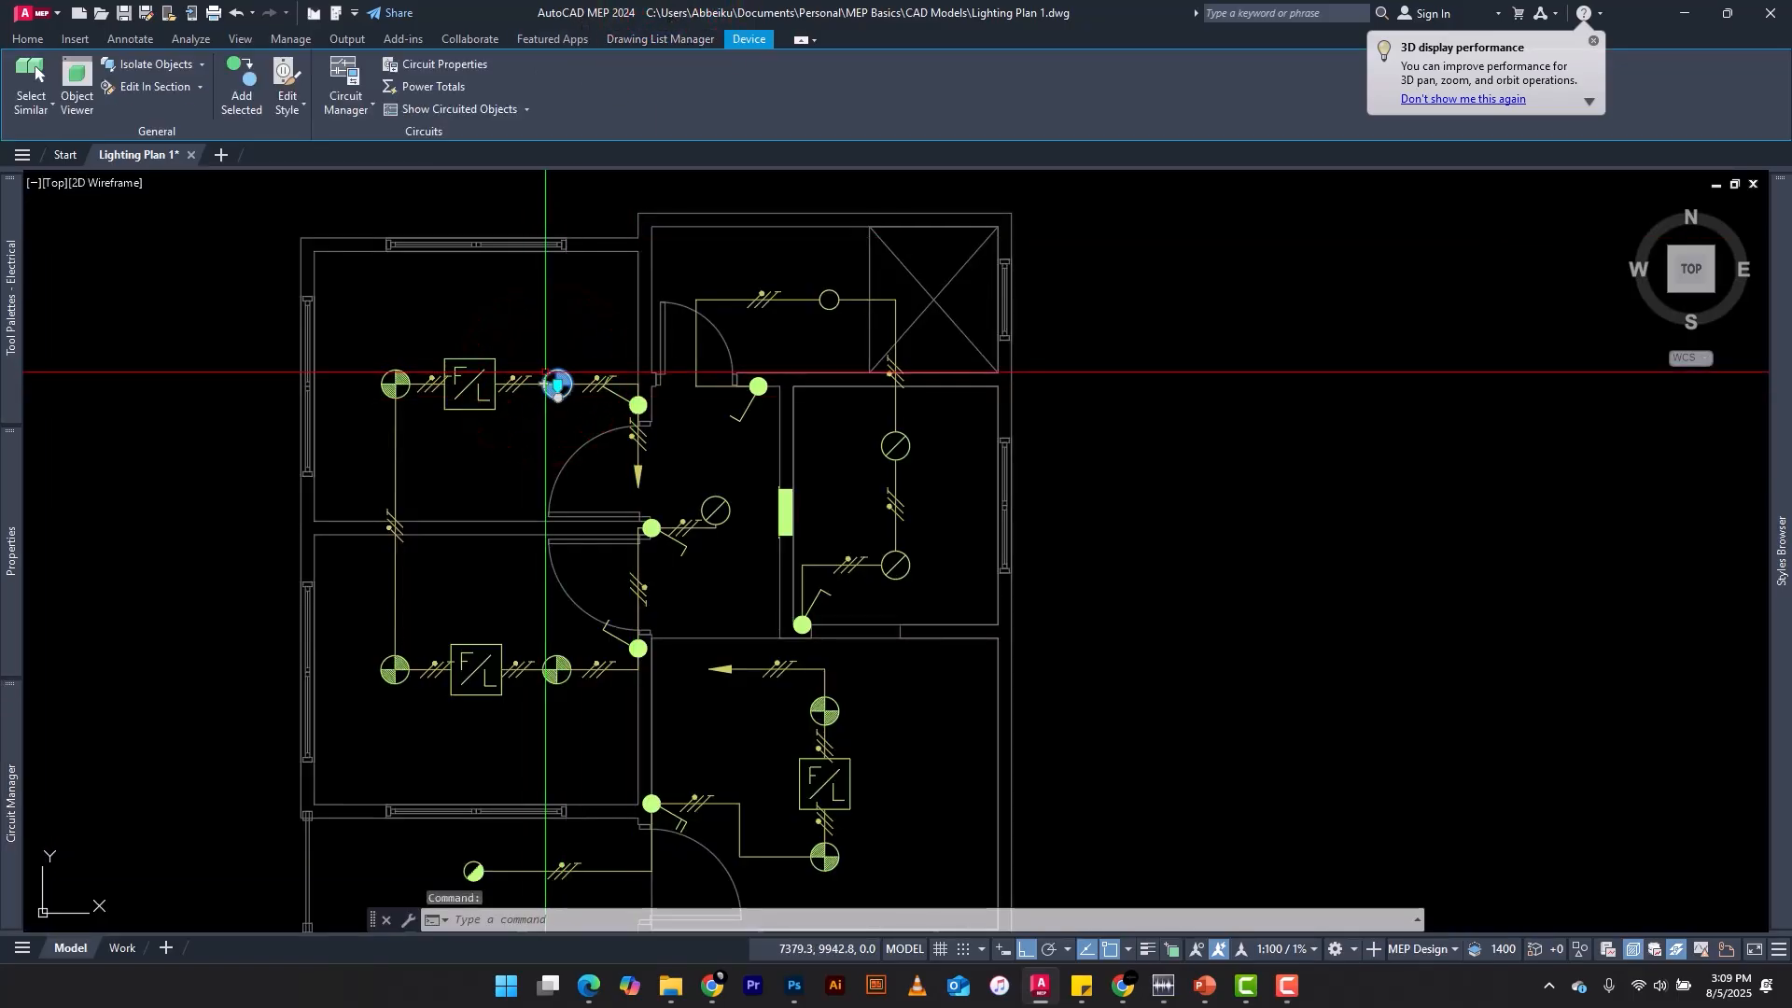
click(448, 109)
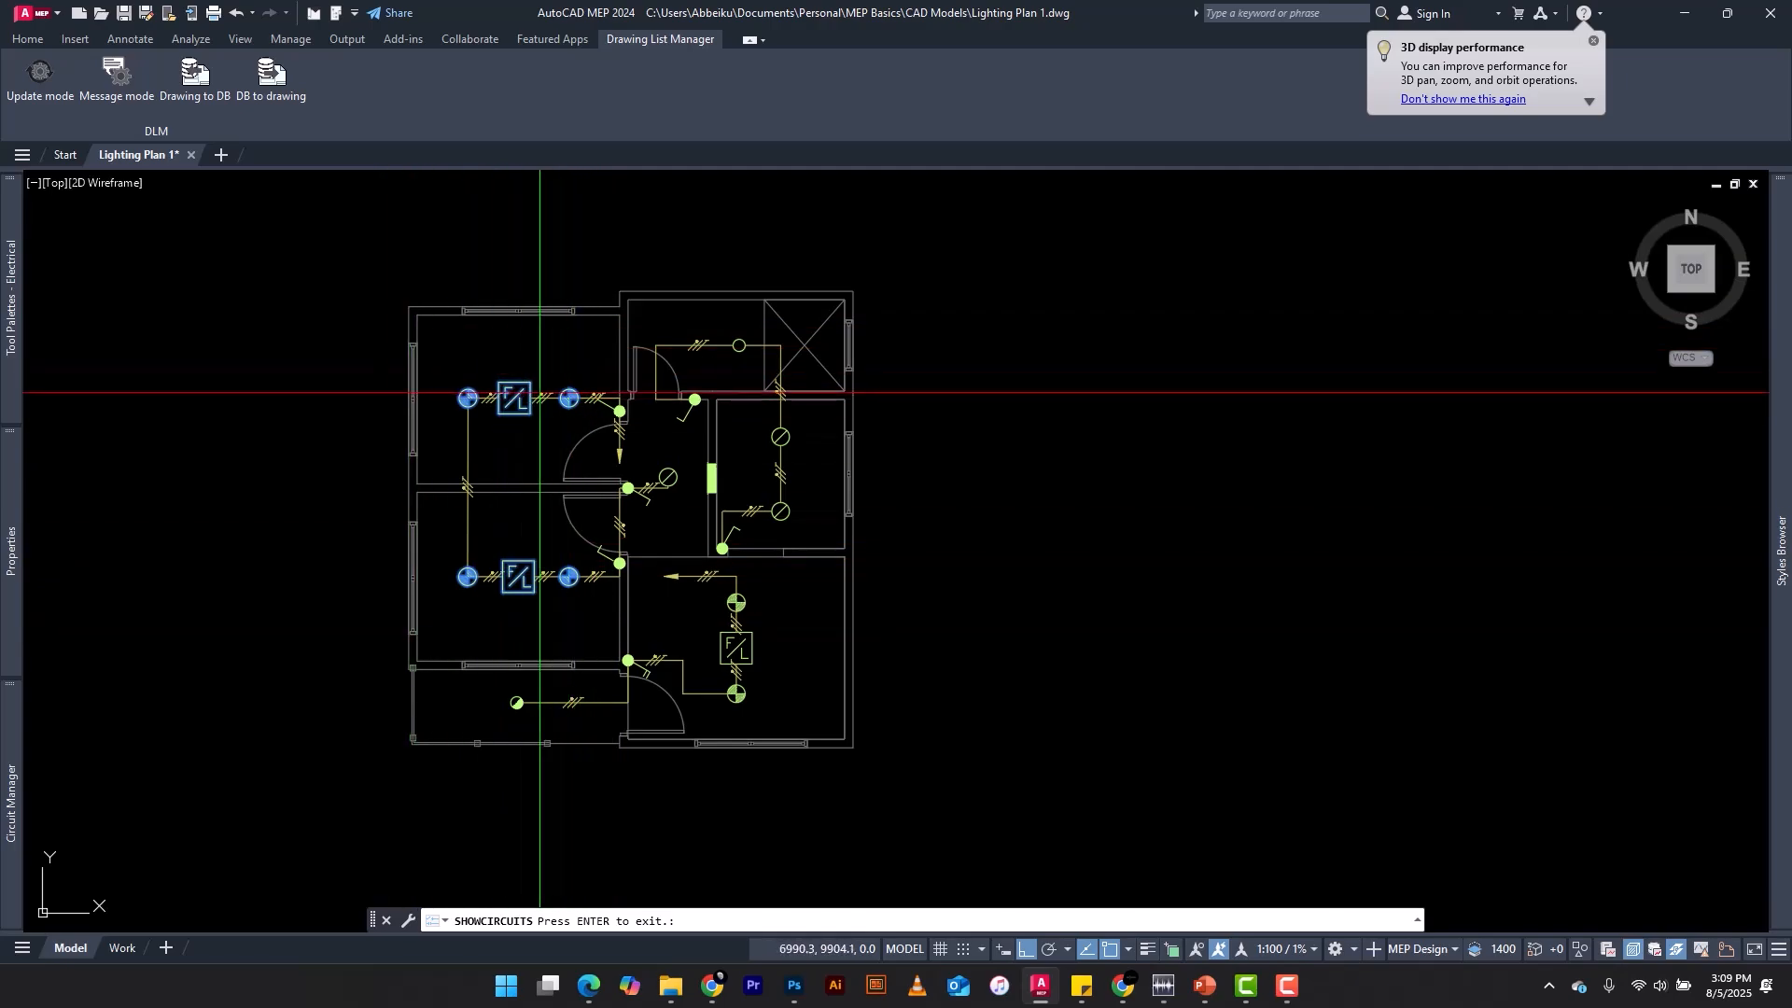
key(Return)
scroll(585, 401, up, 2)
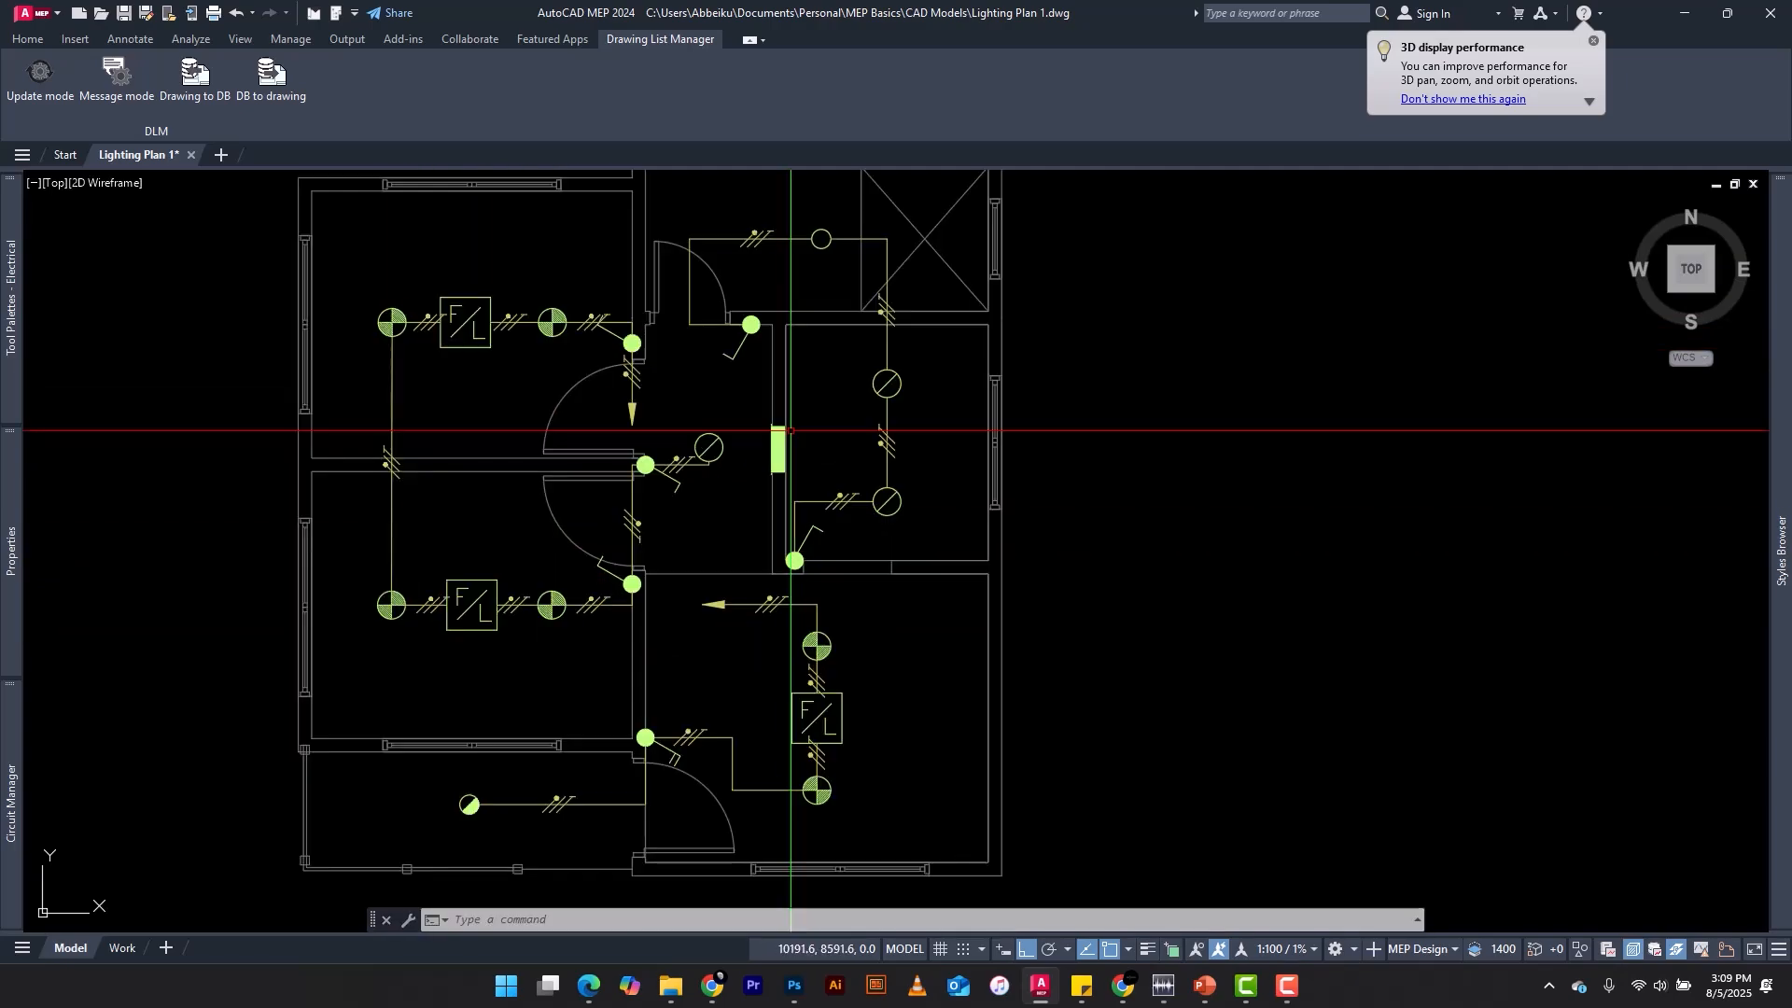
Step: Assign the two round lights and the F/L fixture in the lower-right room, plus the porch light, to circuit L2 of panel DB1
scroll(651, 420, down, 2)
scroll(746, 690, up, 4)
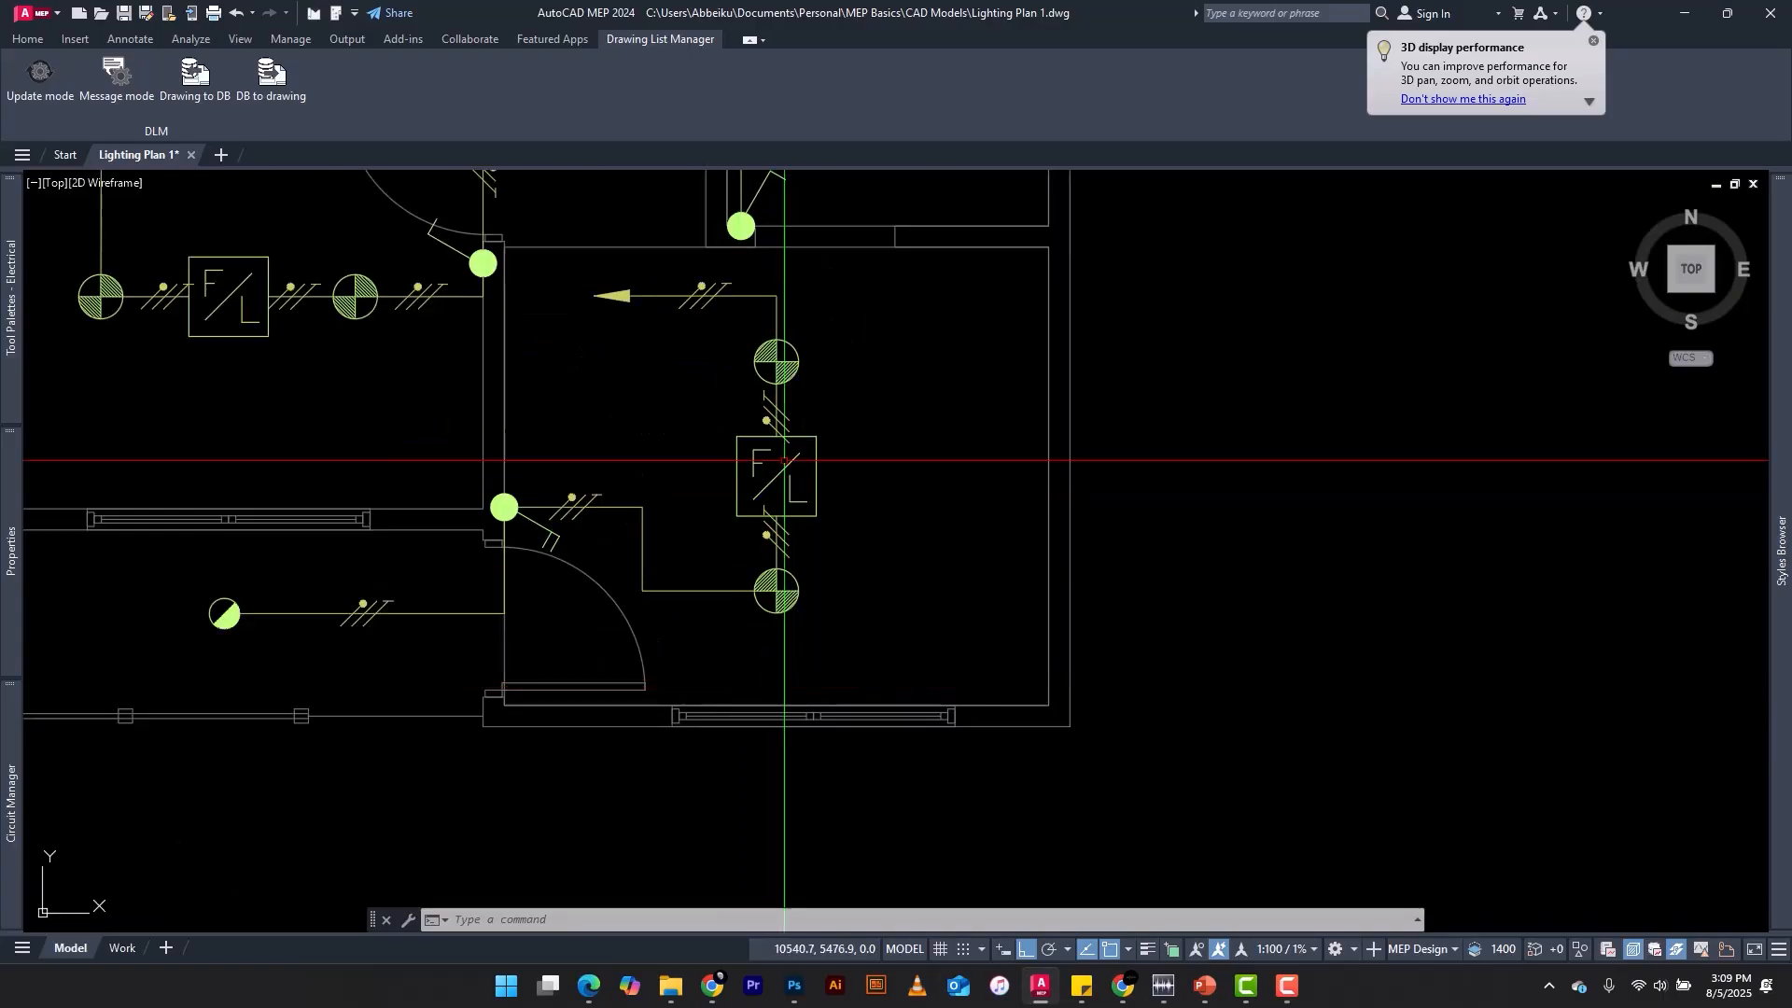
click(795, 366)
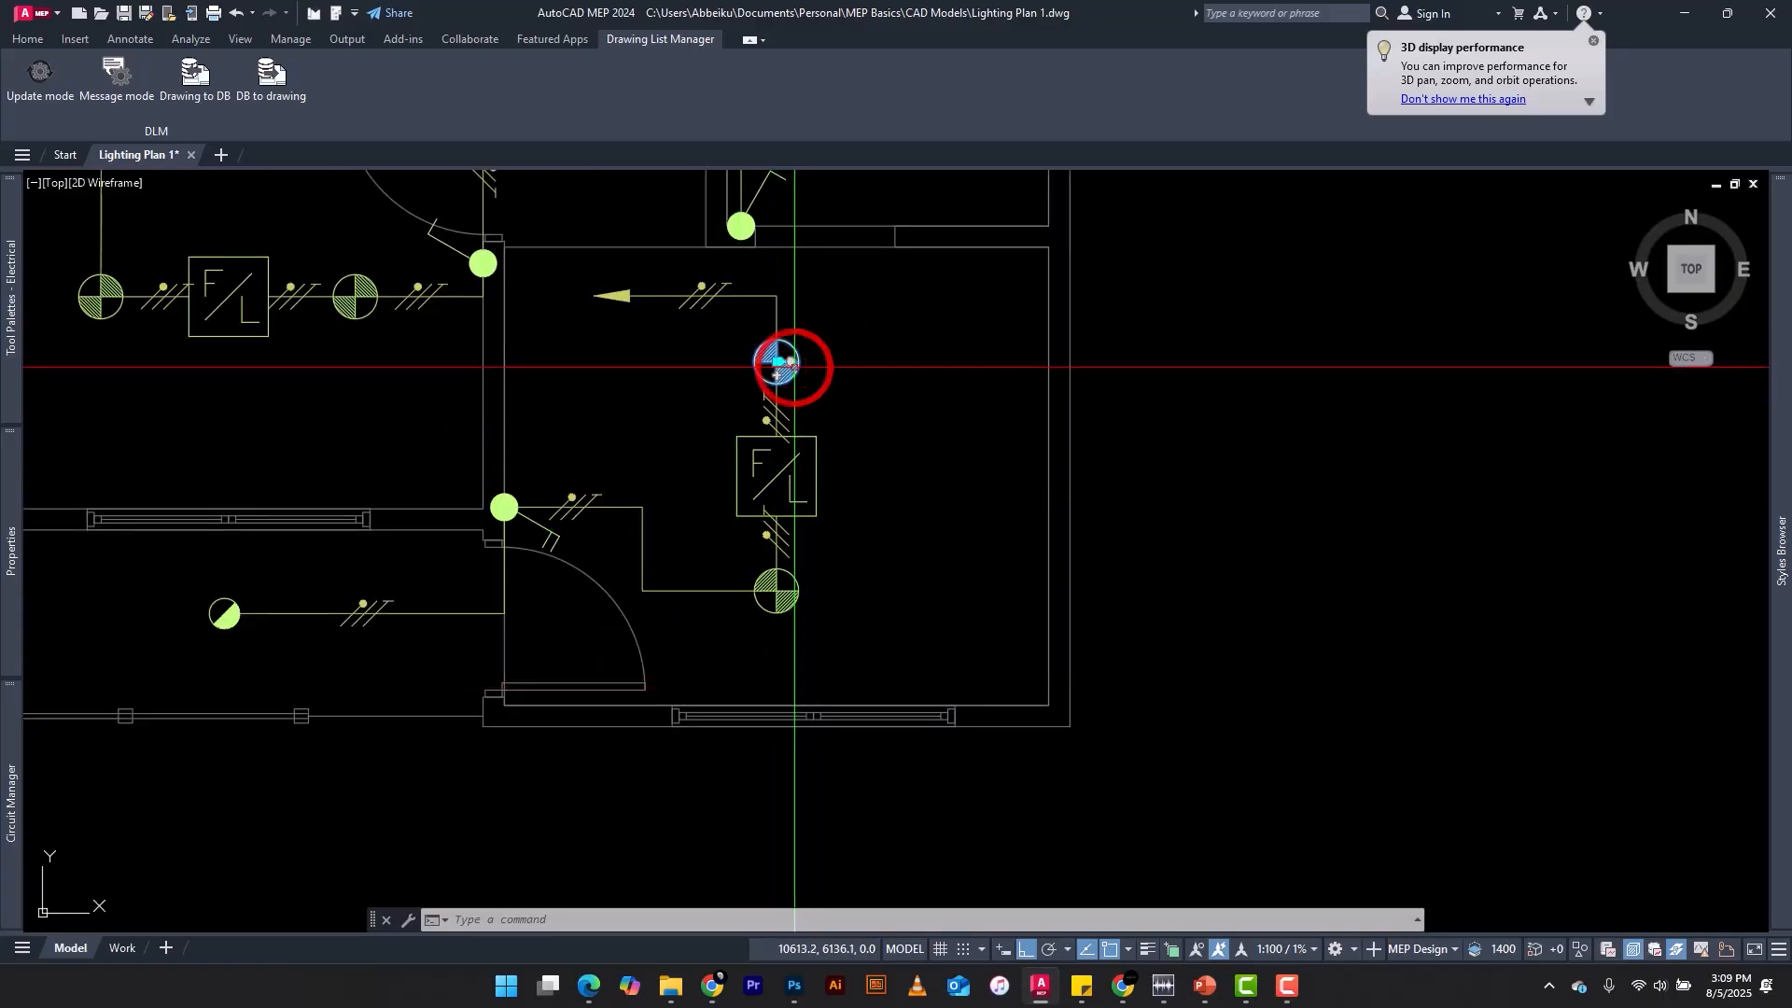
click(817, 446)
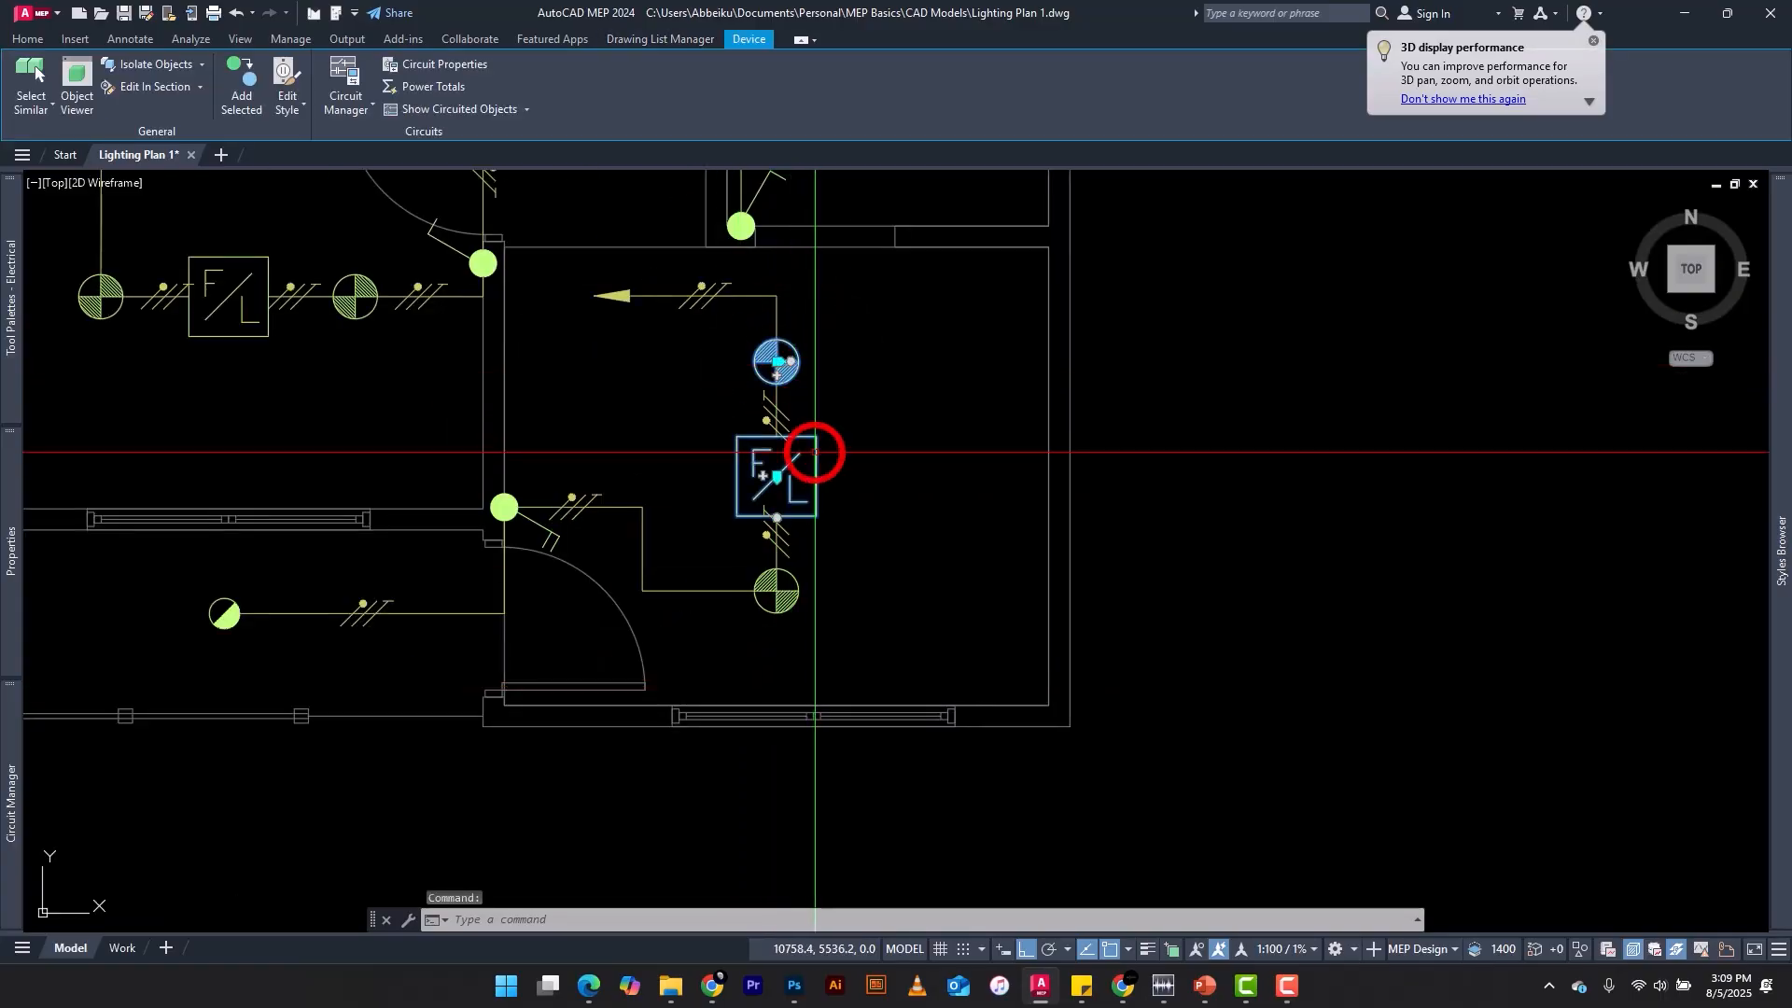
click(767, 595)
mouse_move(11, 597)
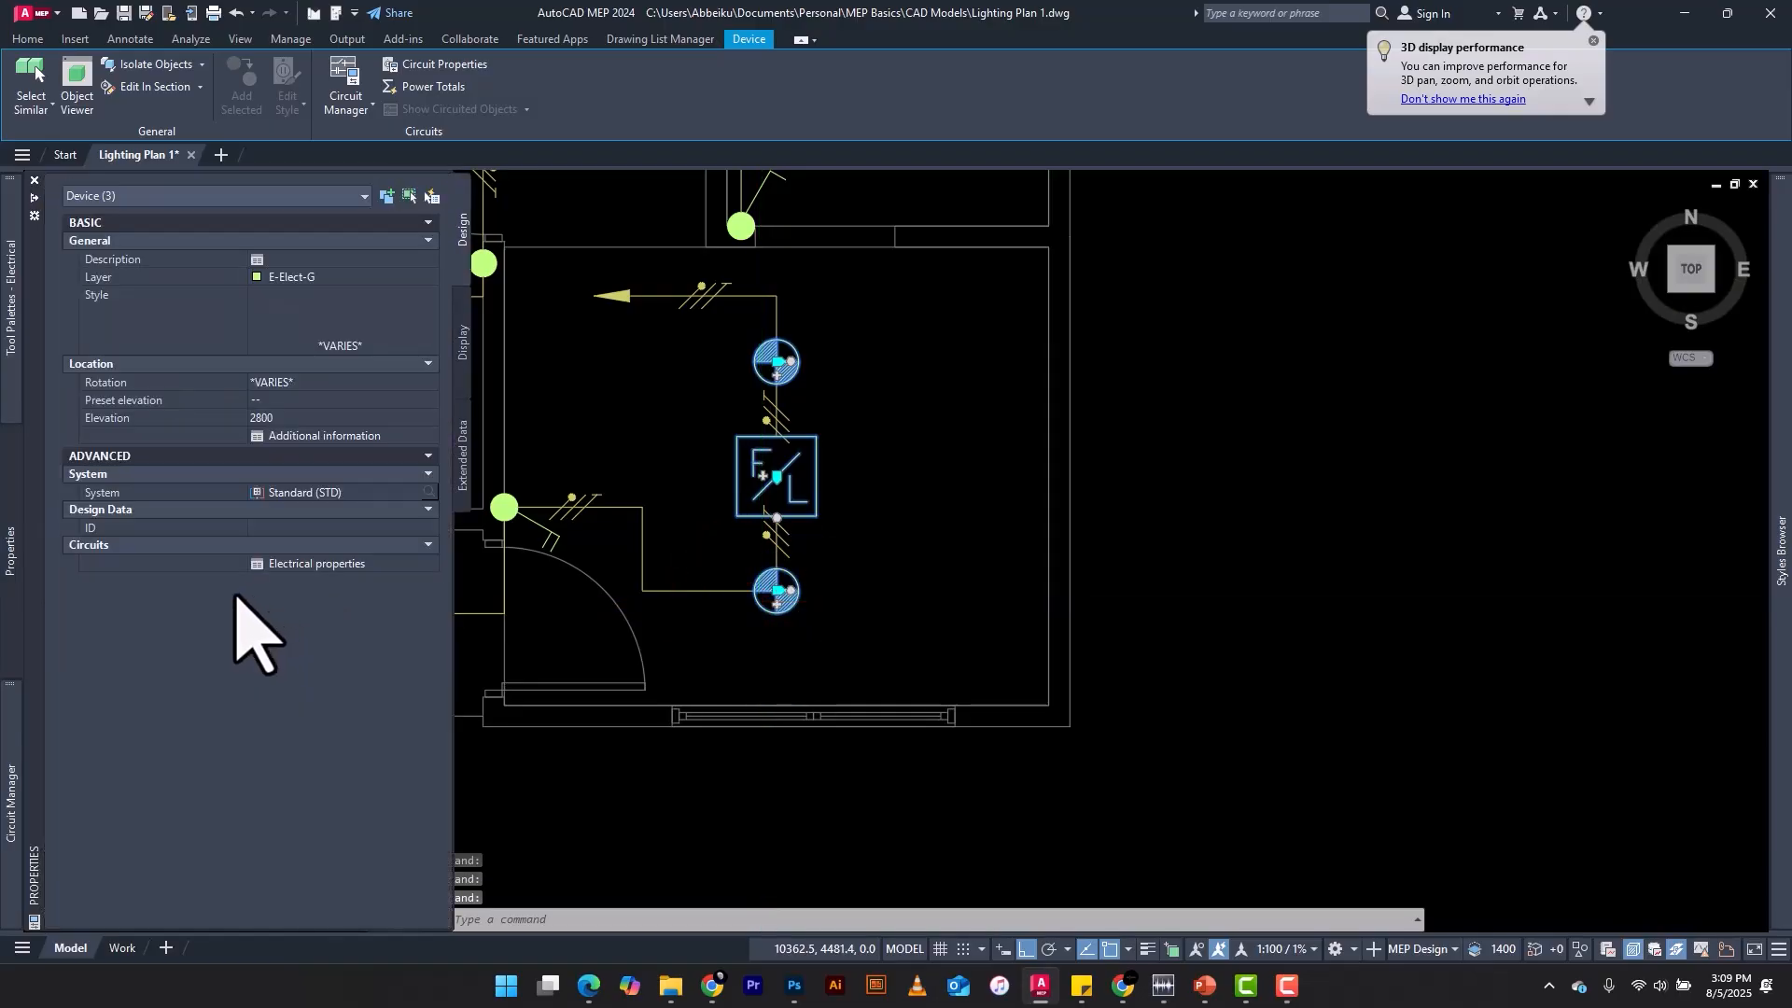
scroll(661, 605, down, 4)
scroll(660, 604, up, 5)
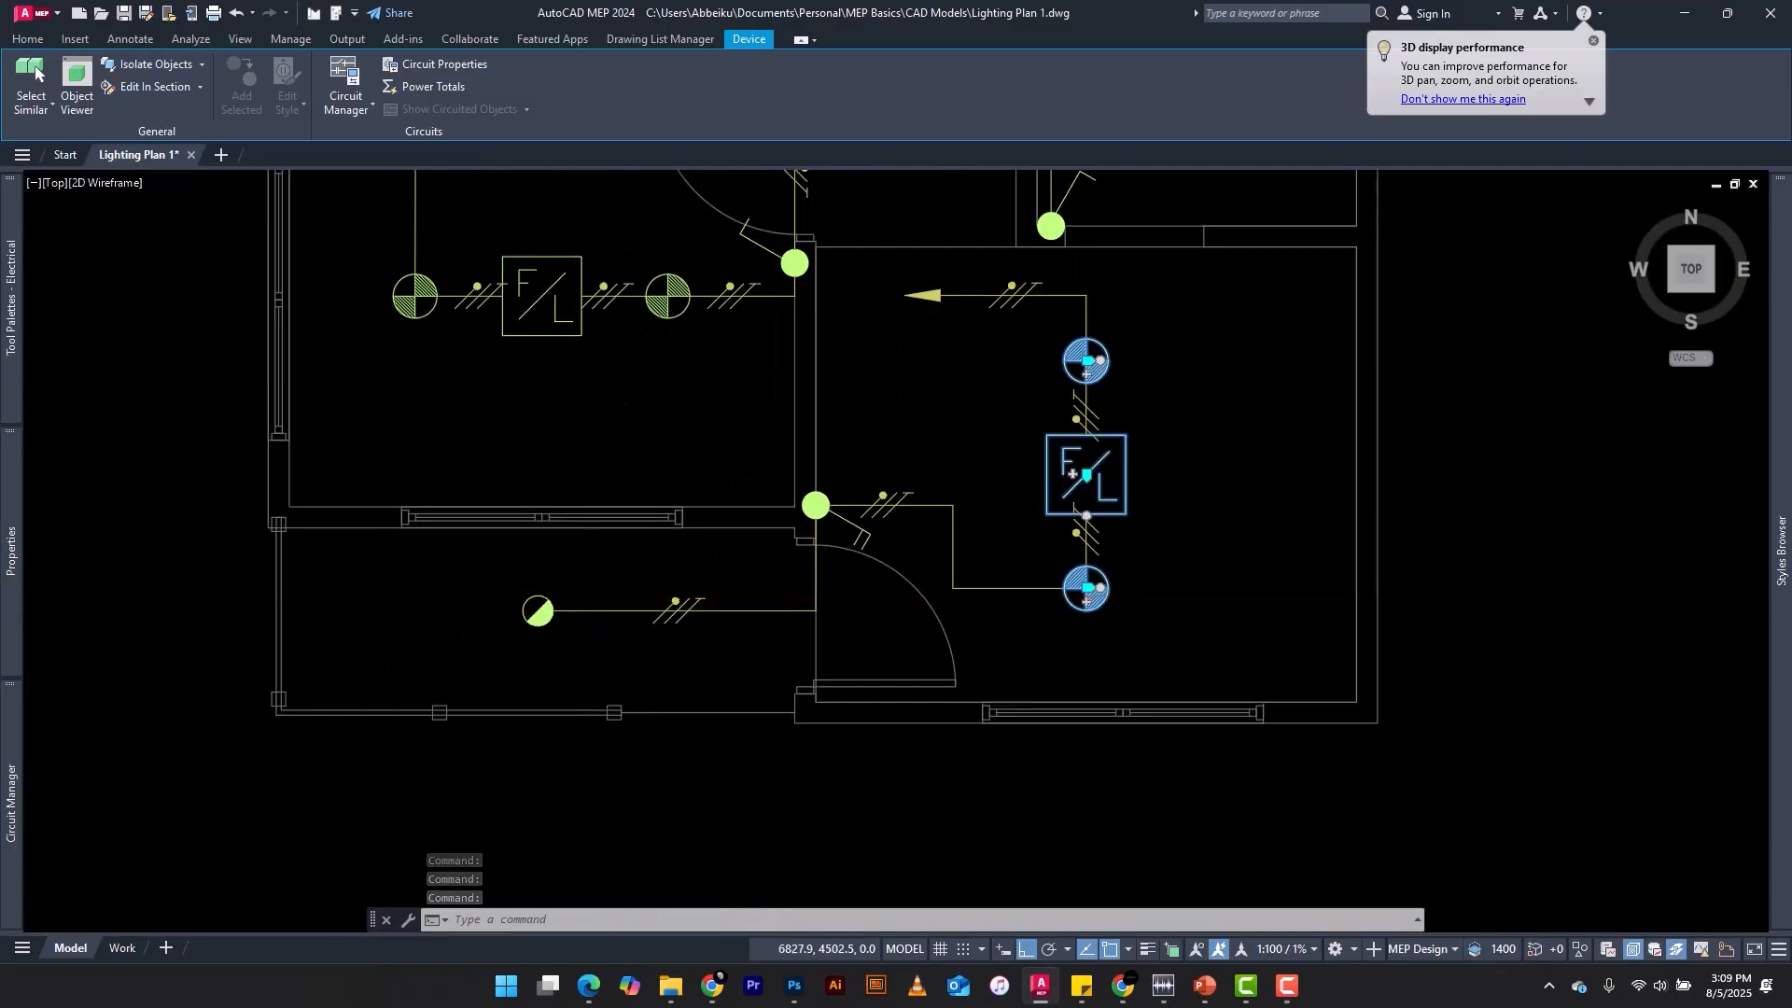
click(490, 611)
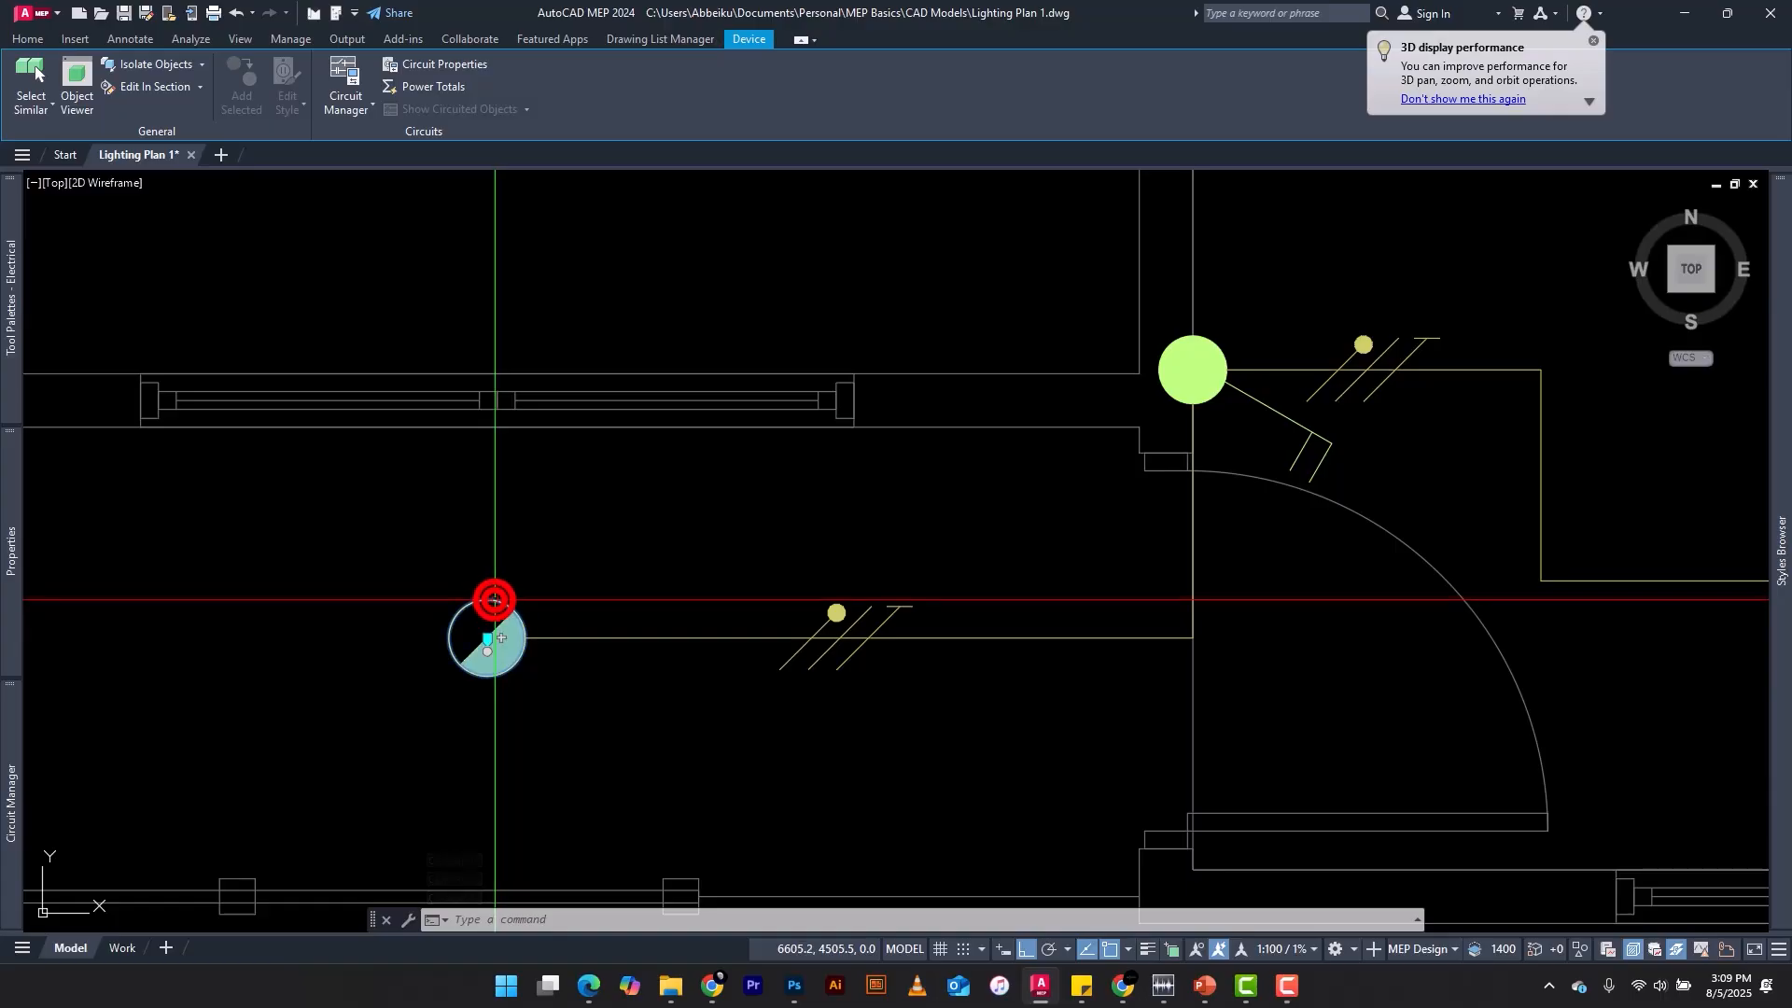
scroll(490, 616, down, 4)
scroll(490, 613, down, 2)
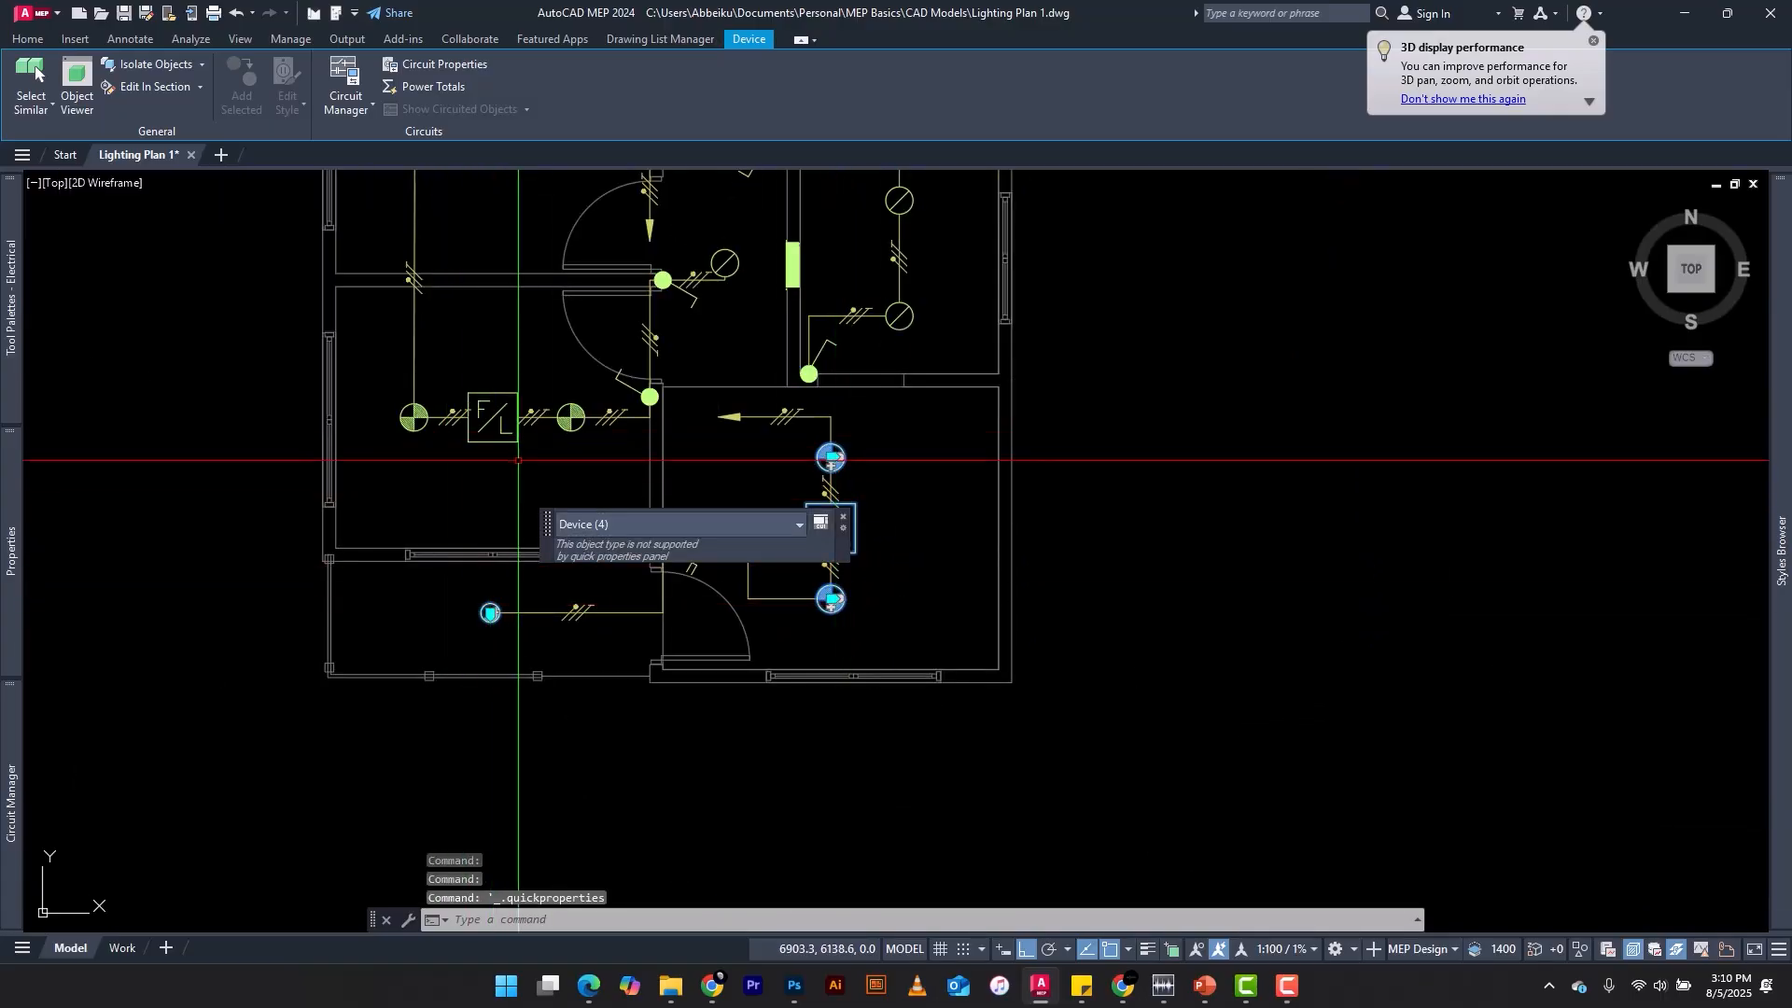
click(469, 71)
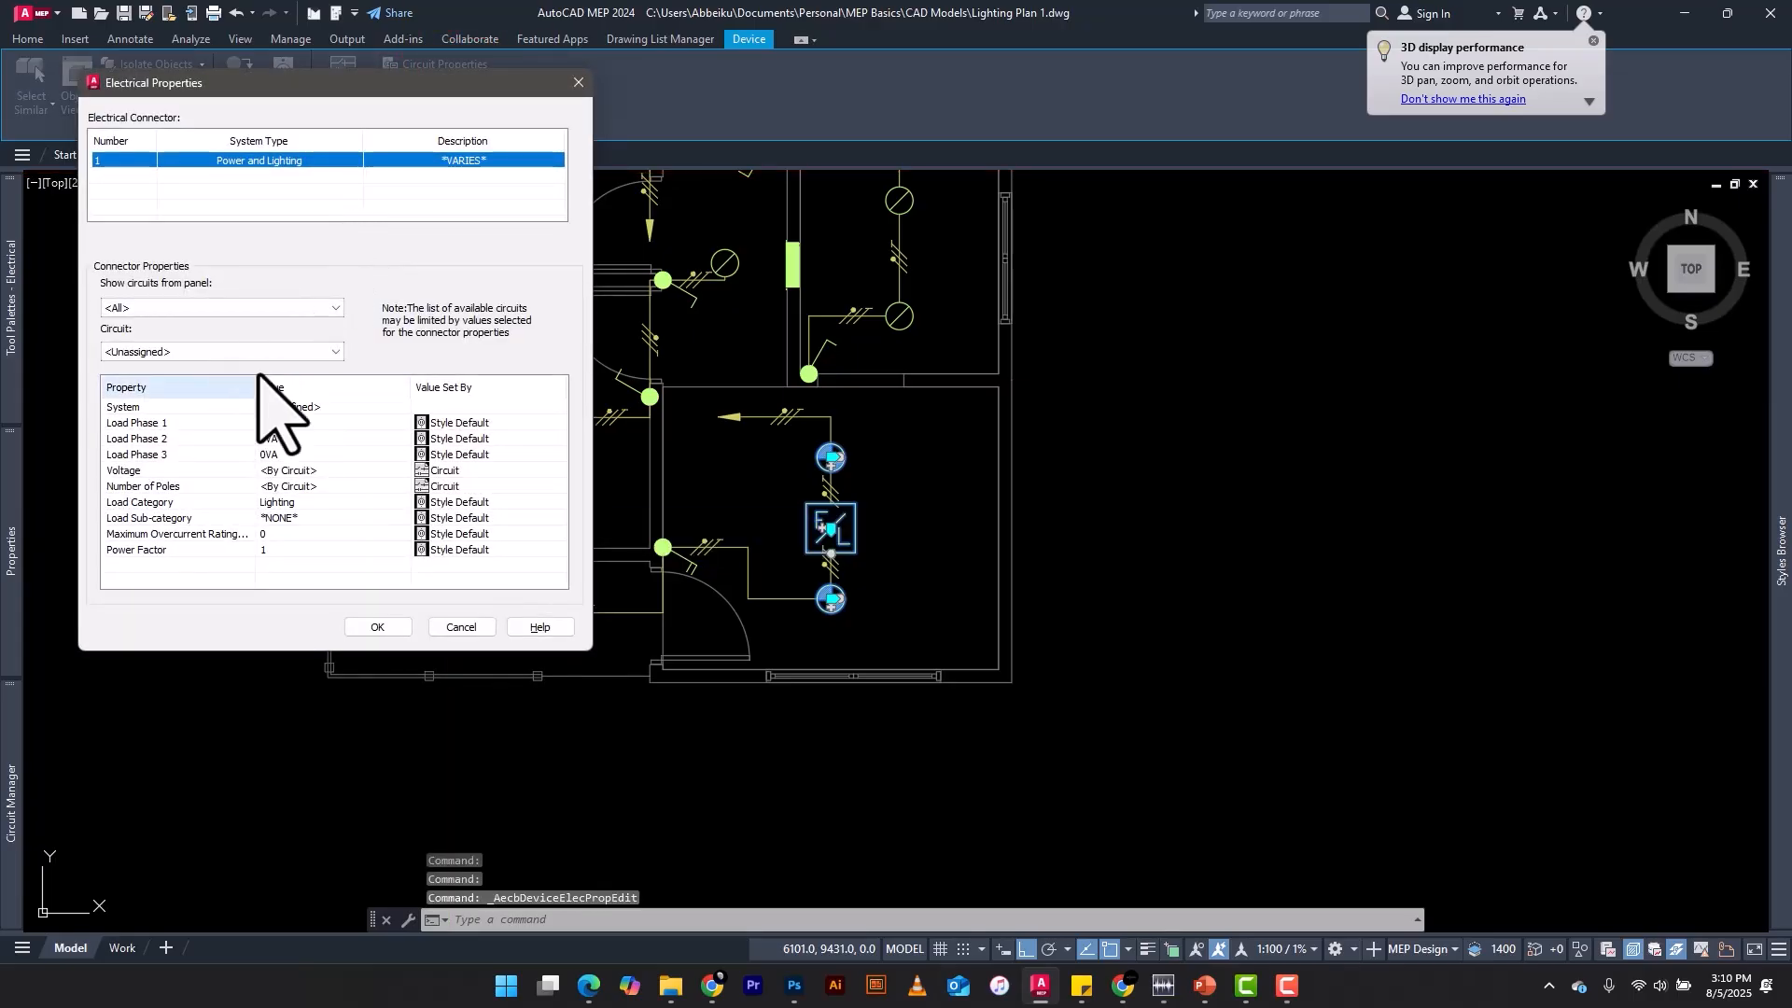
click(142, 308)
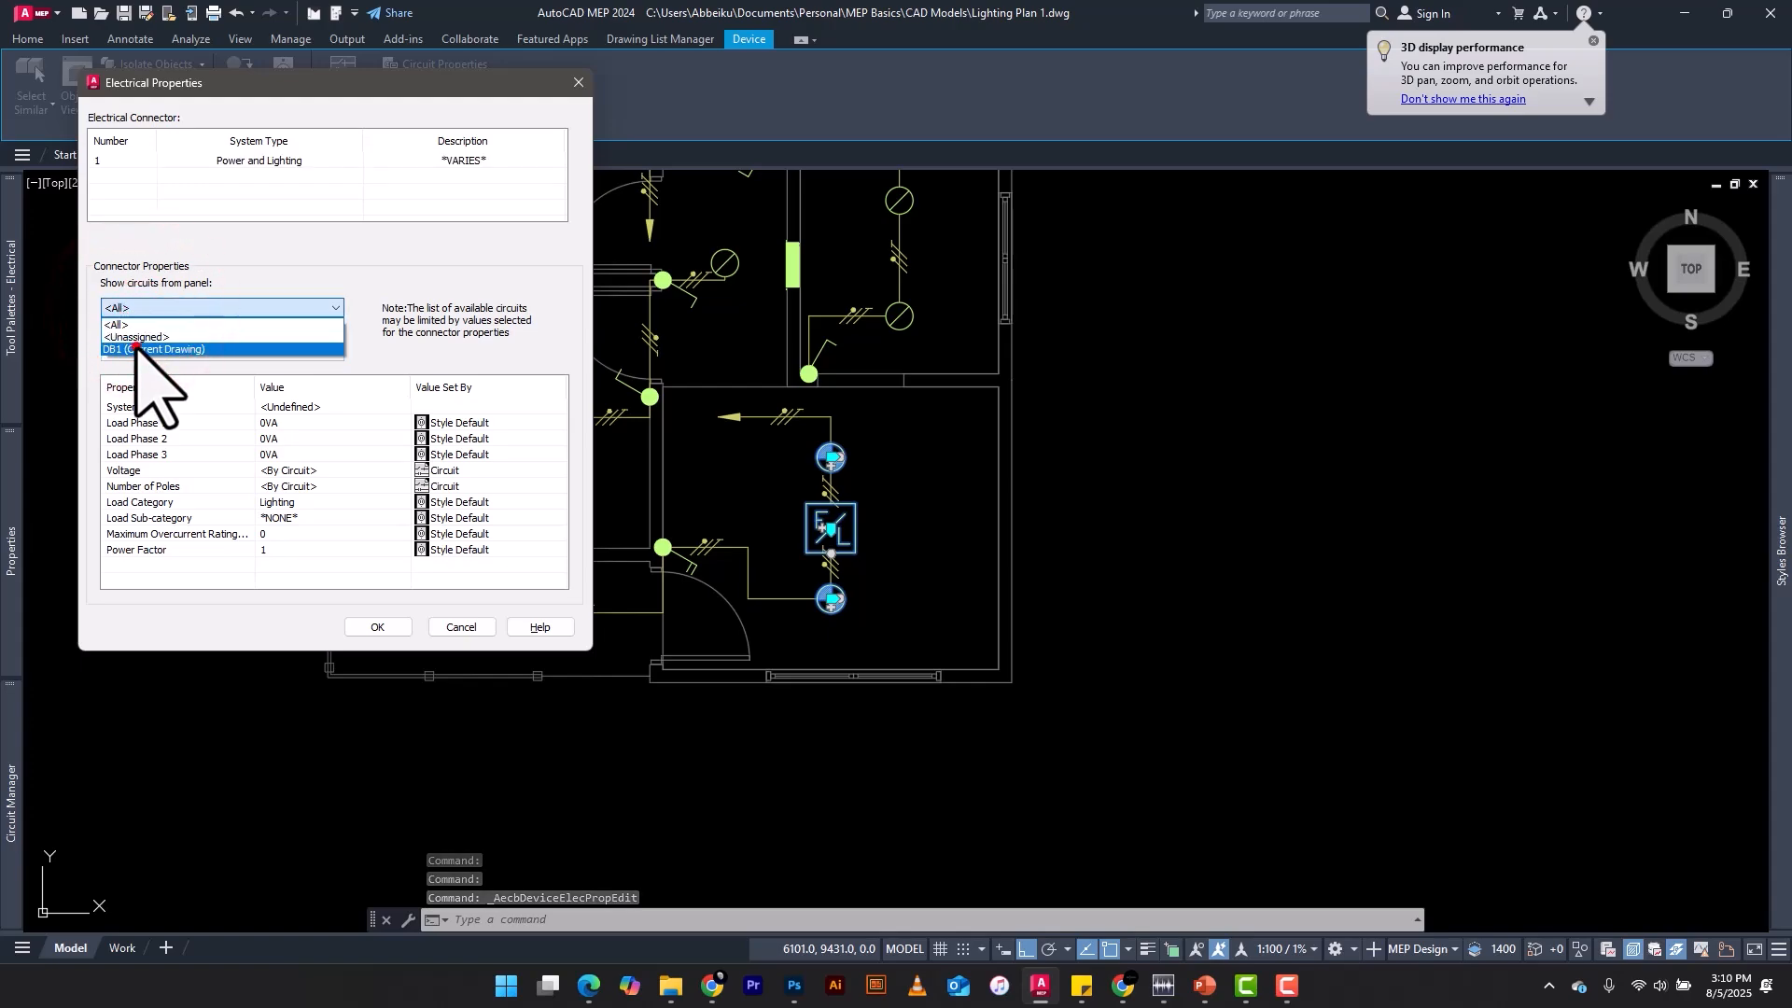
click(140, 349)
click(197, 353)
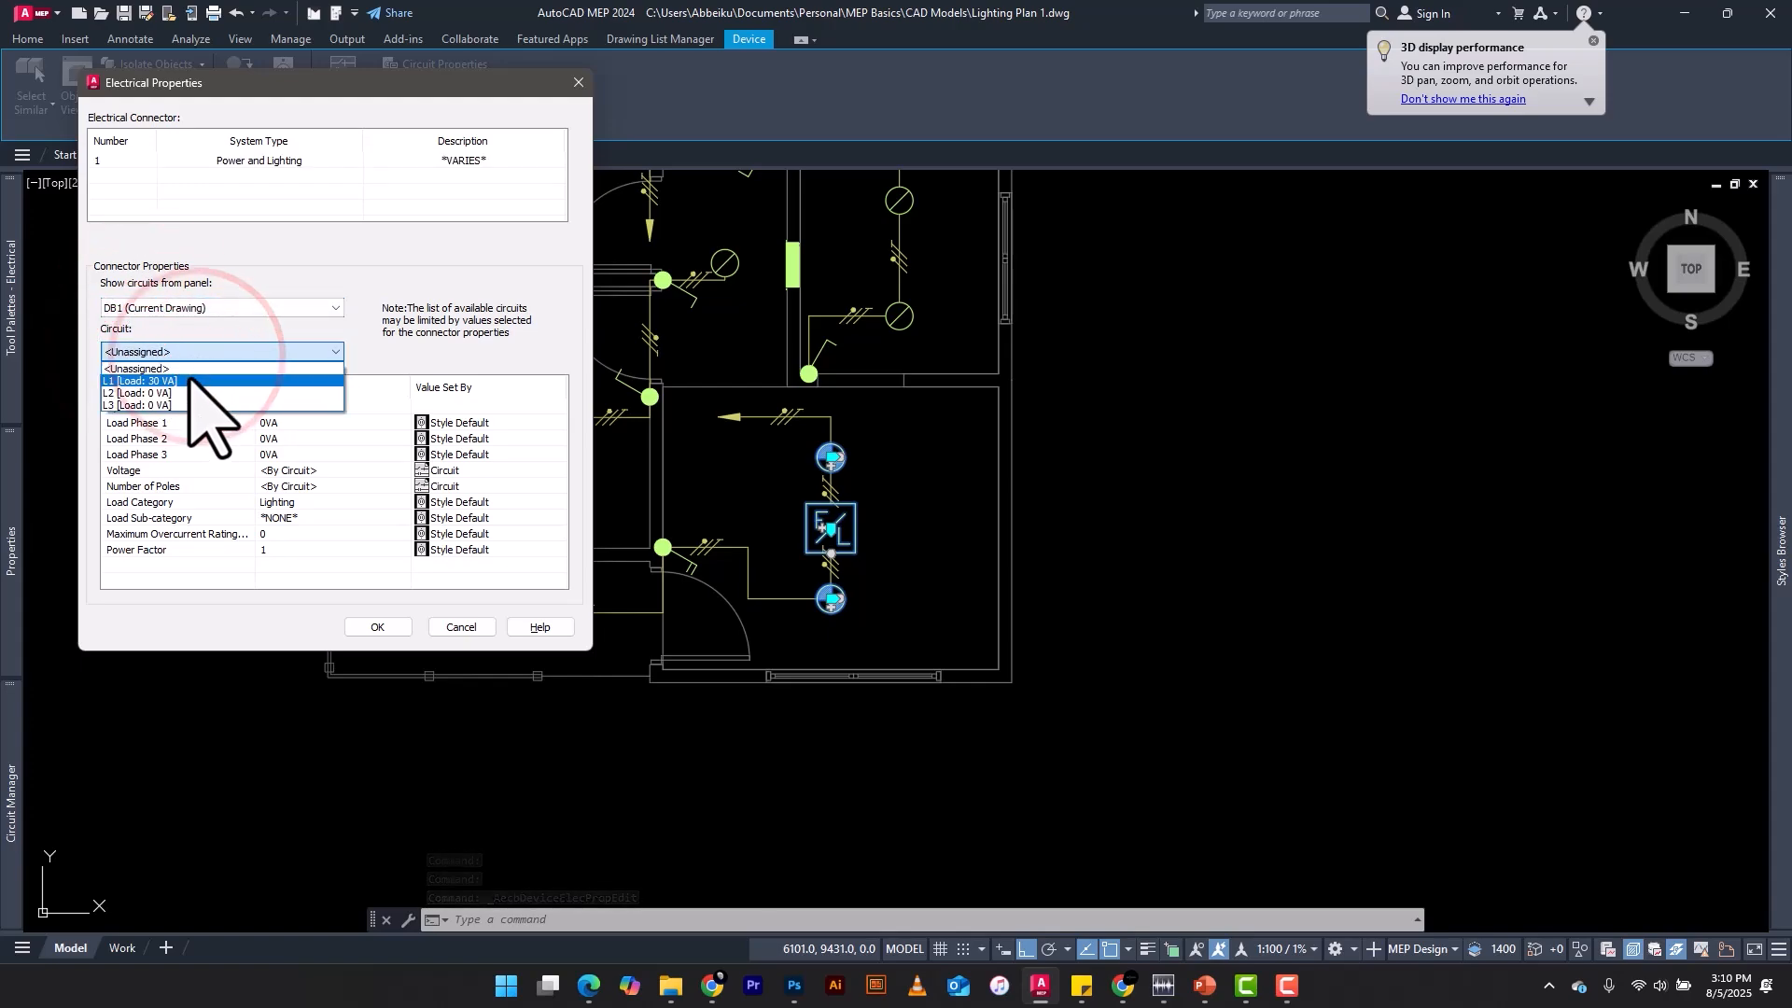
click(173, 391)
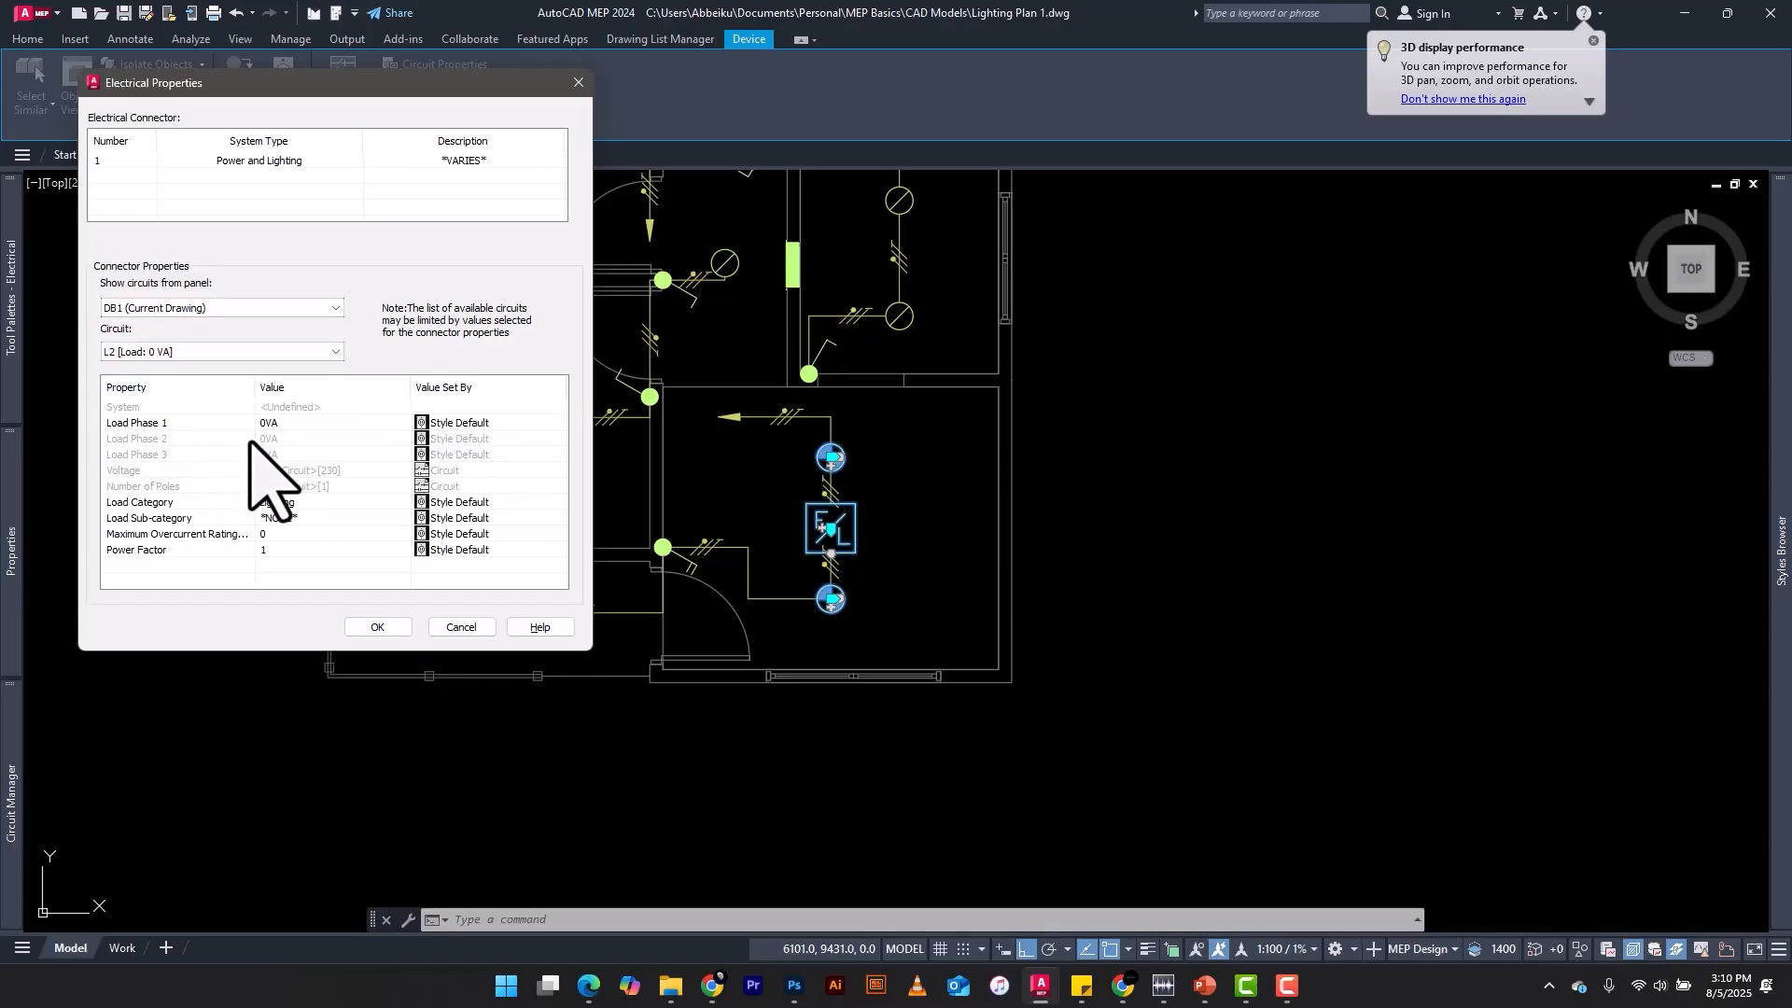
Step: Set load phase 1 to 10 VA, power factor to 0.8 and maximum overcurrent rating to 10, apply them and clear the fixture selection
click(278, 422)
text(10)
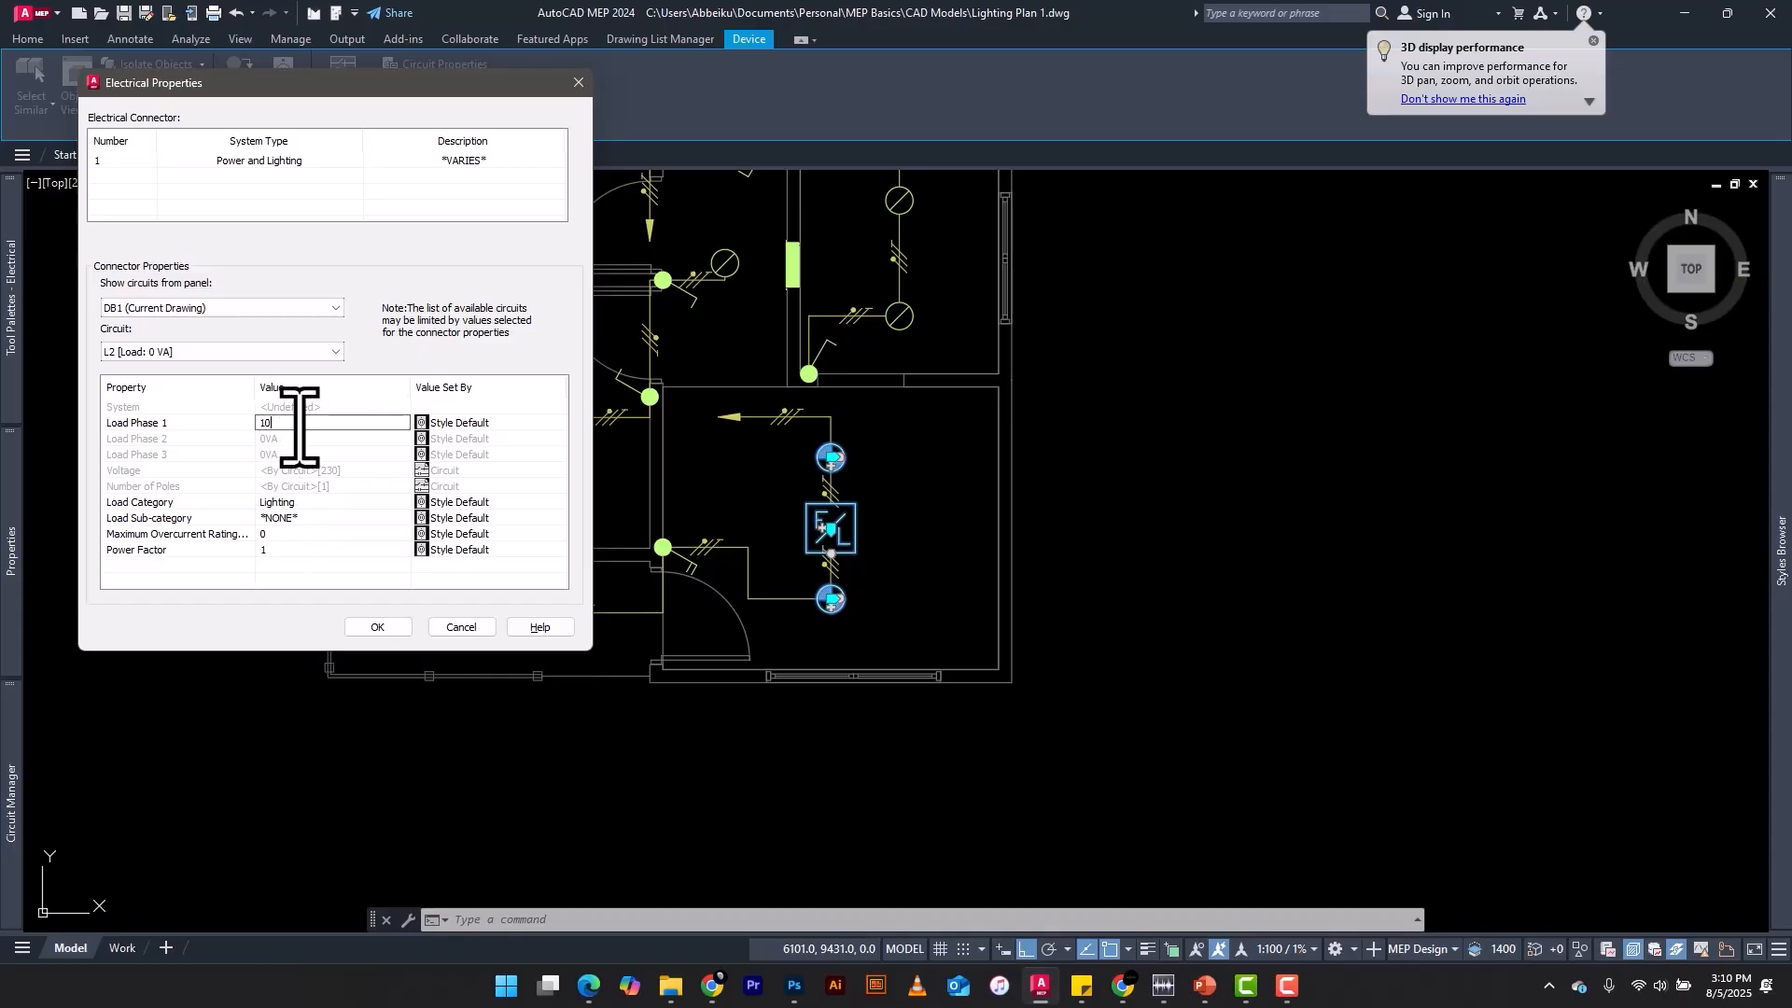
click(301, 502)
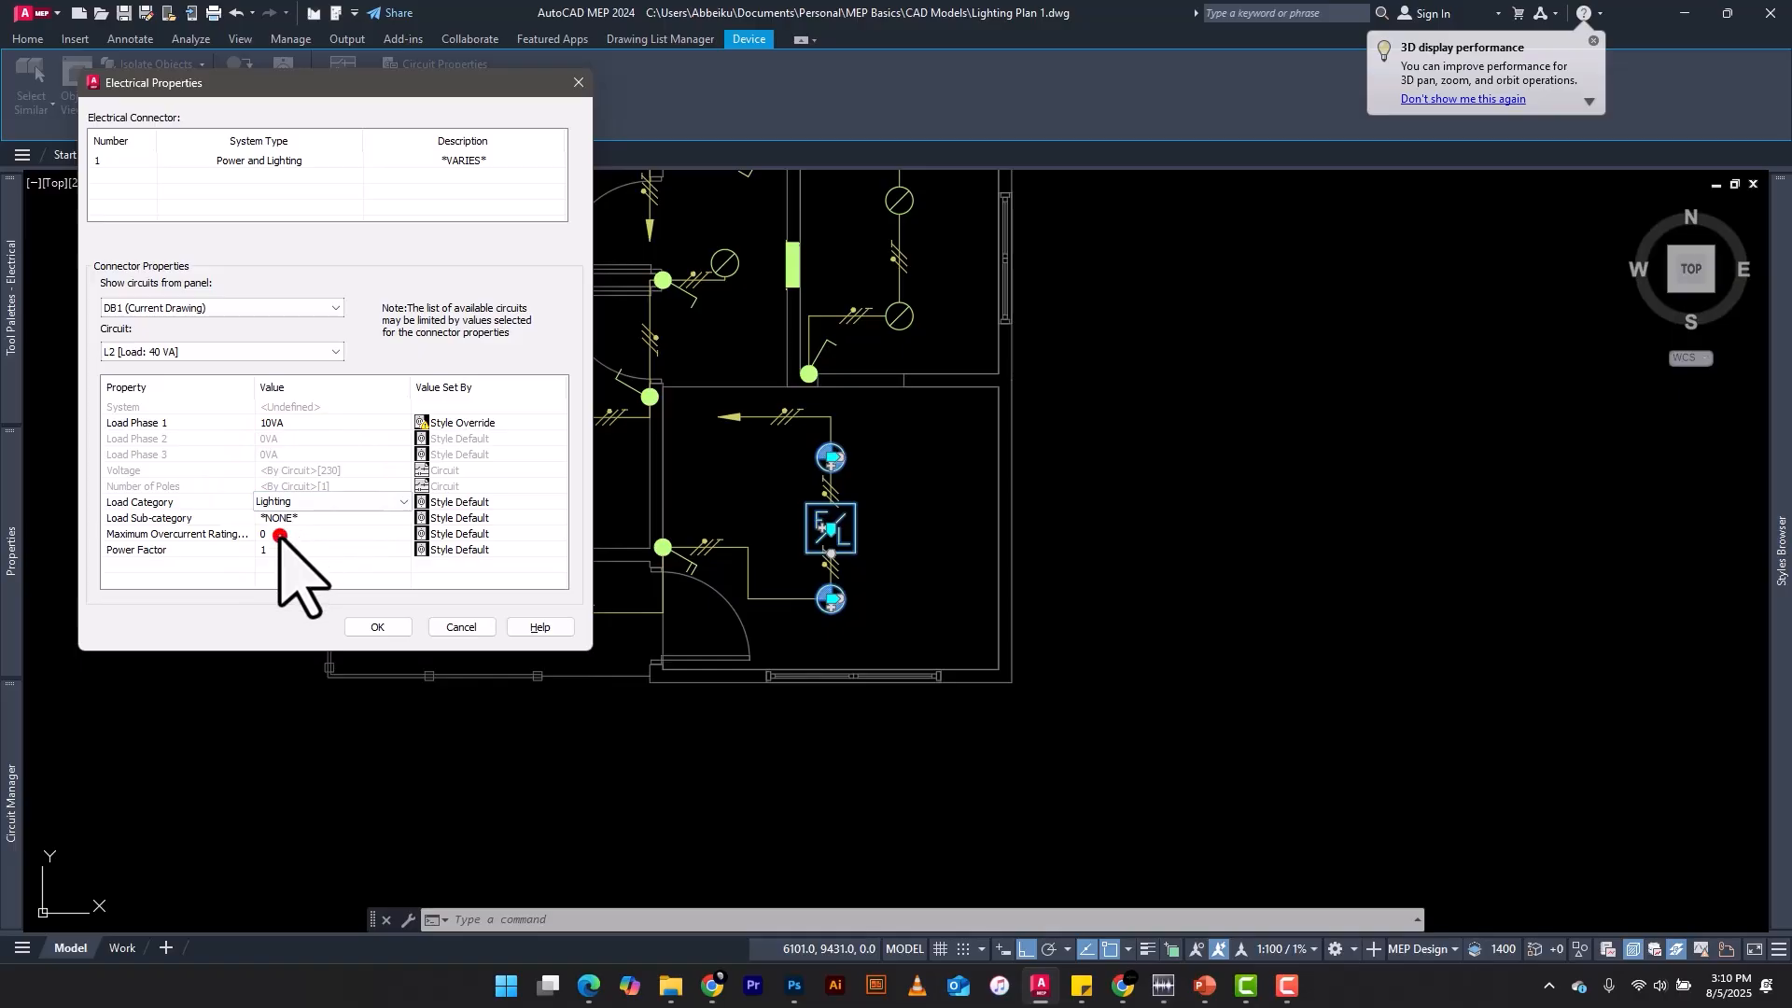
click(273, 548)
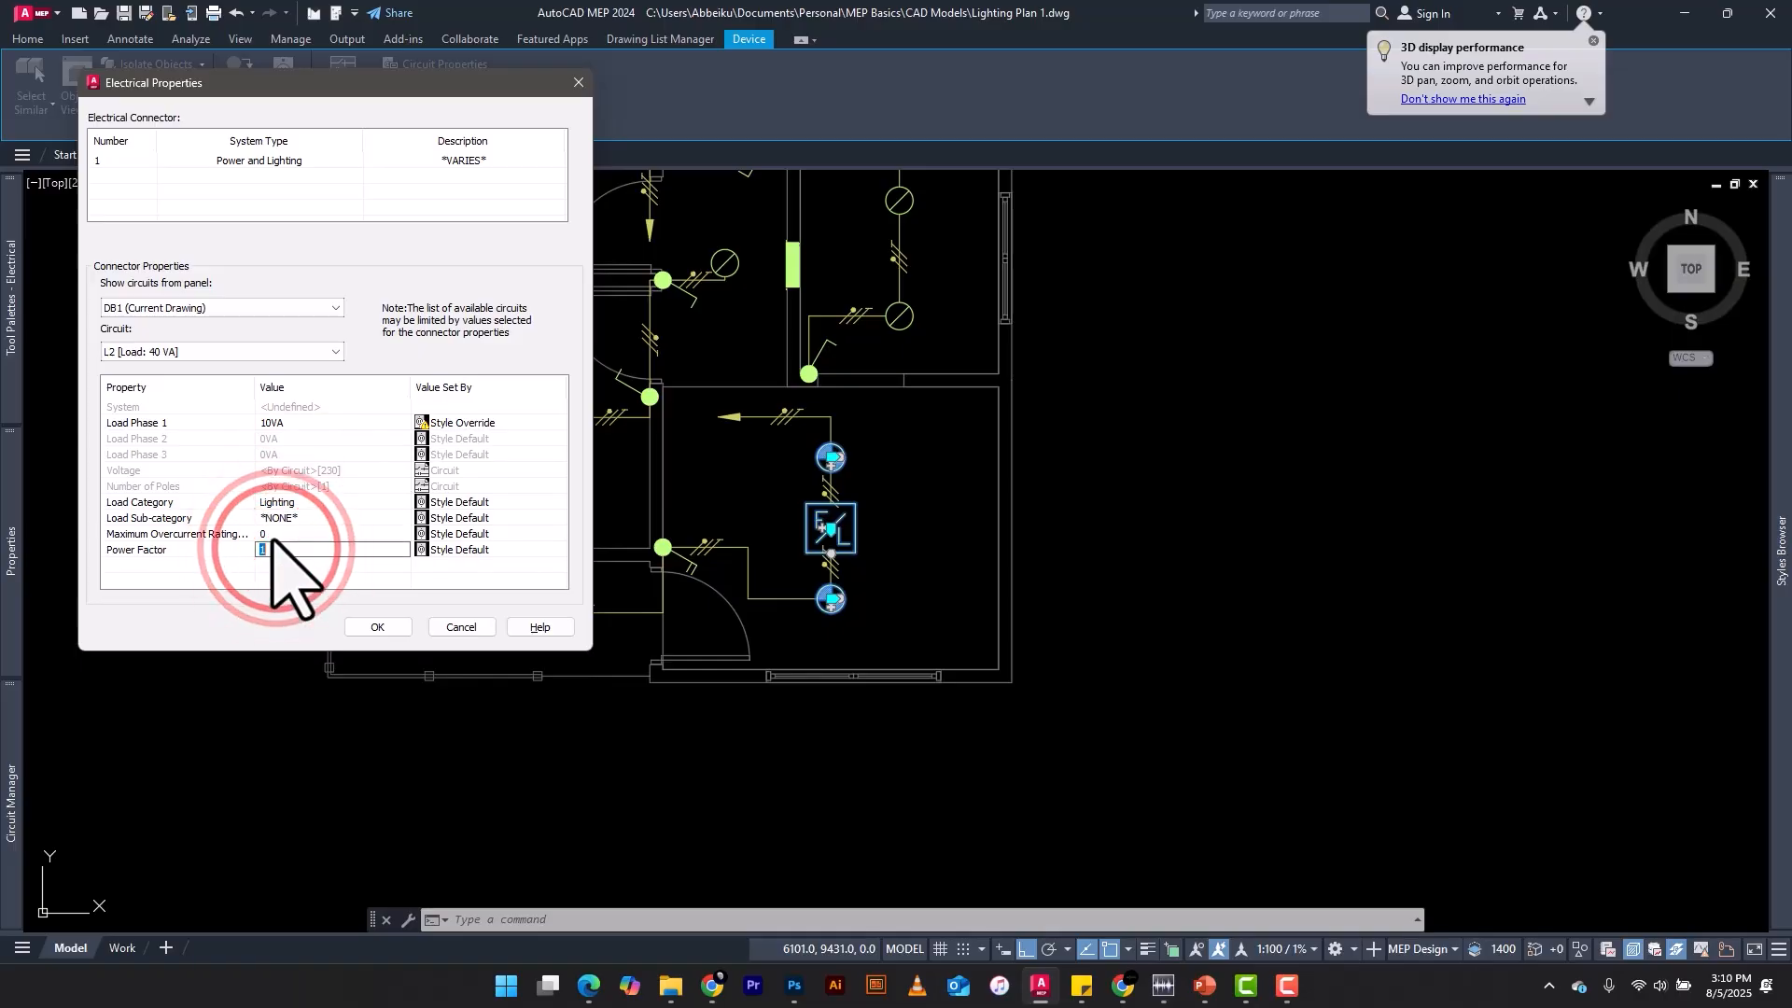
text(0.8)
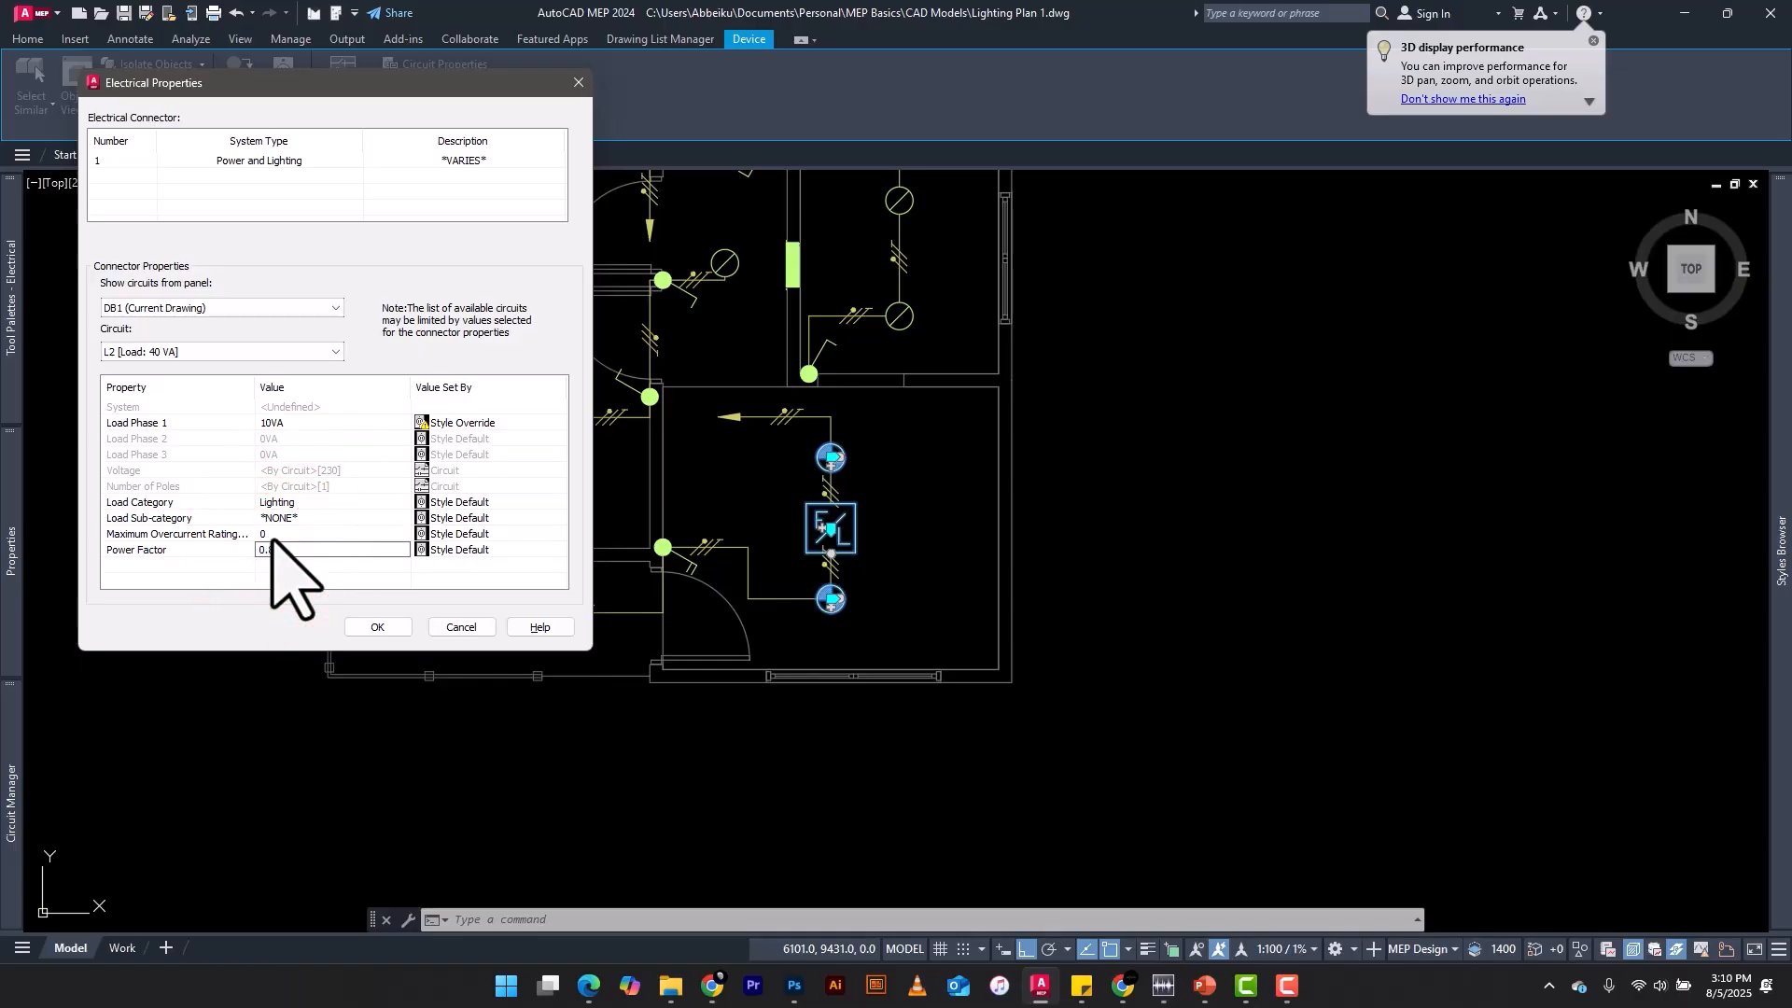
double_click(275, 533)
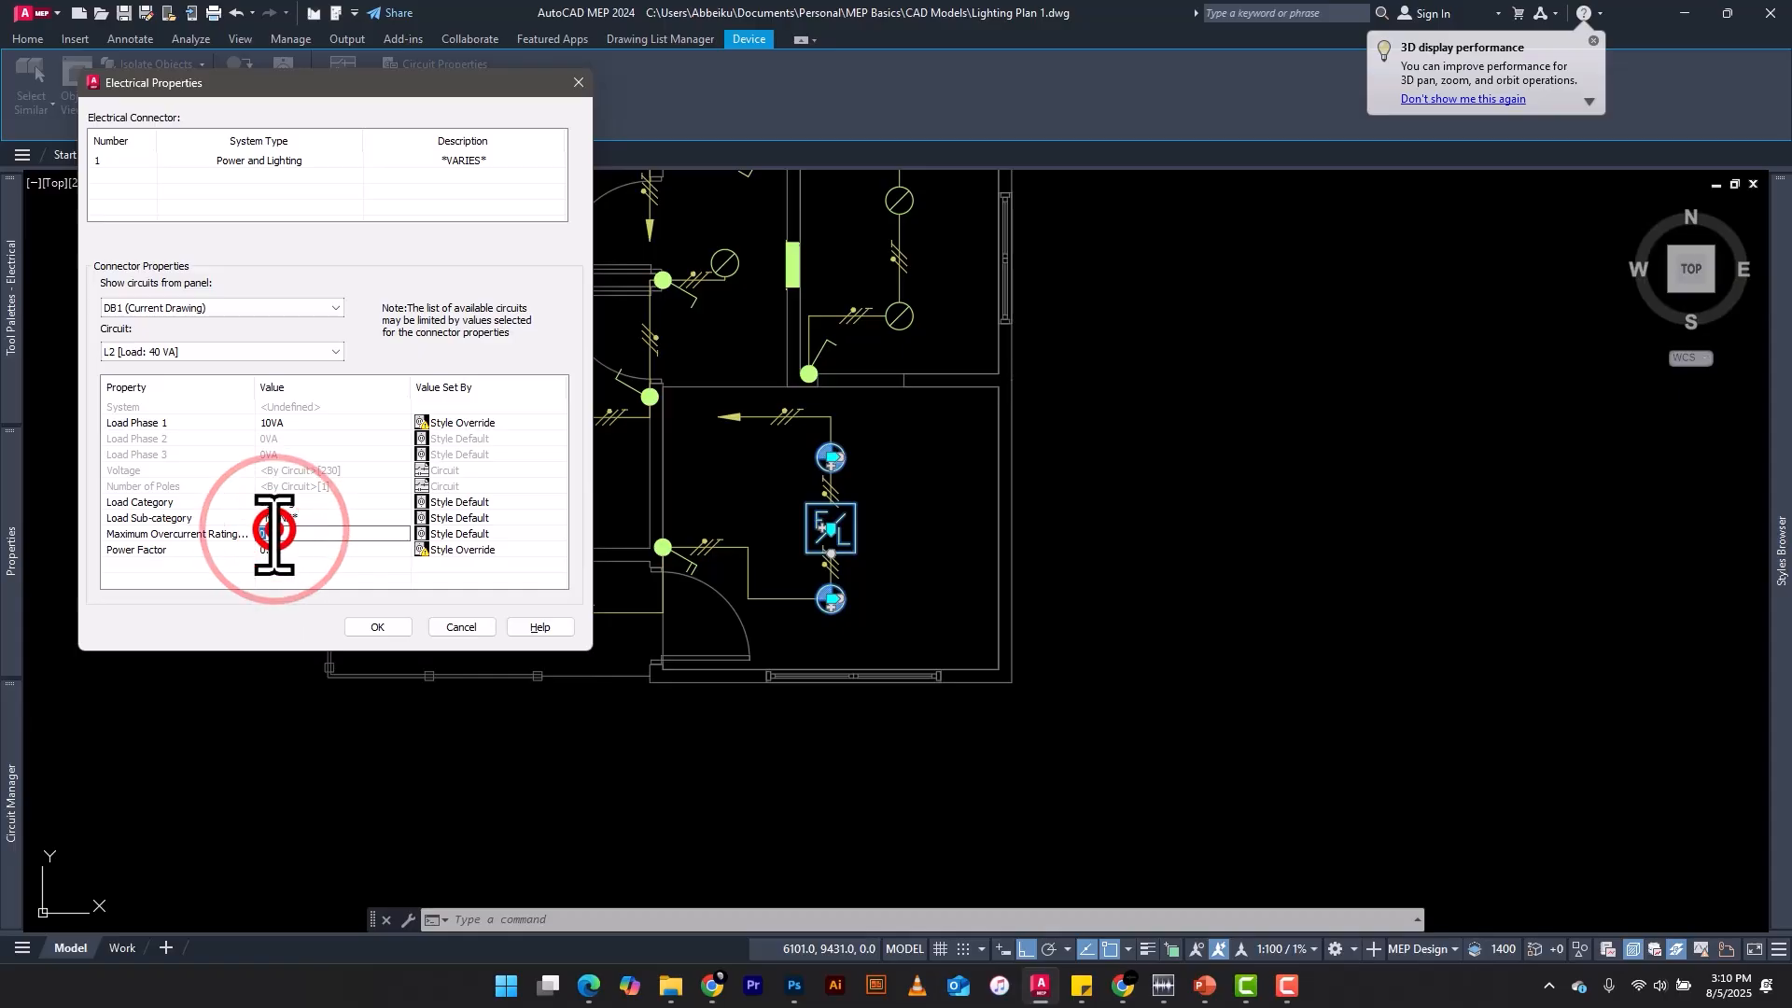
text(10)
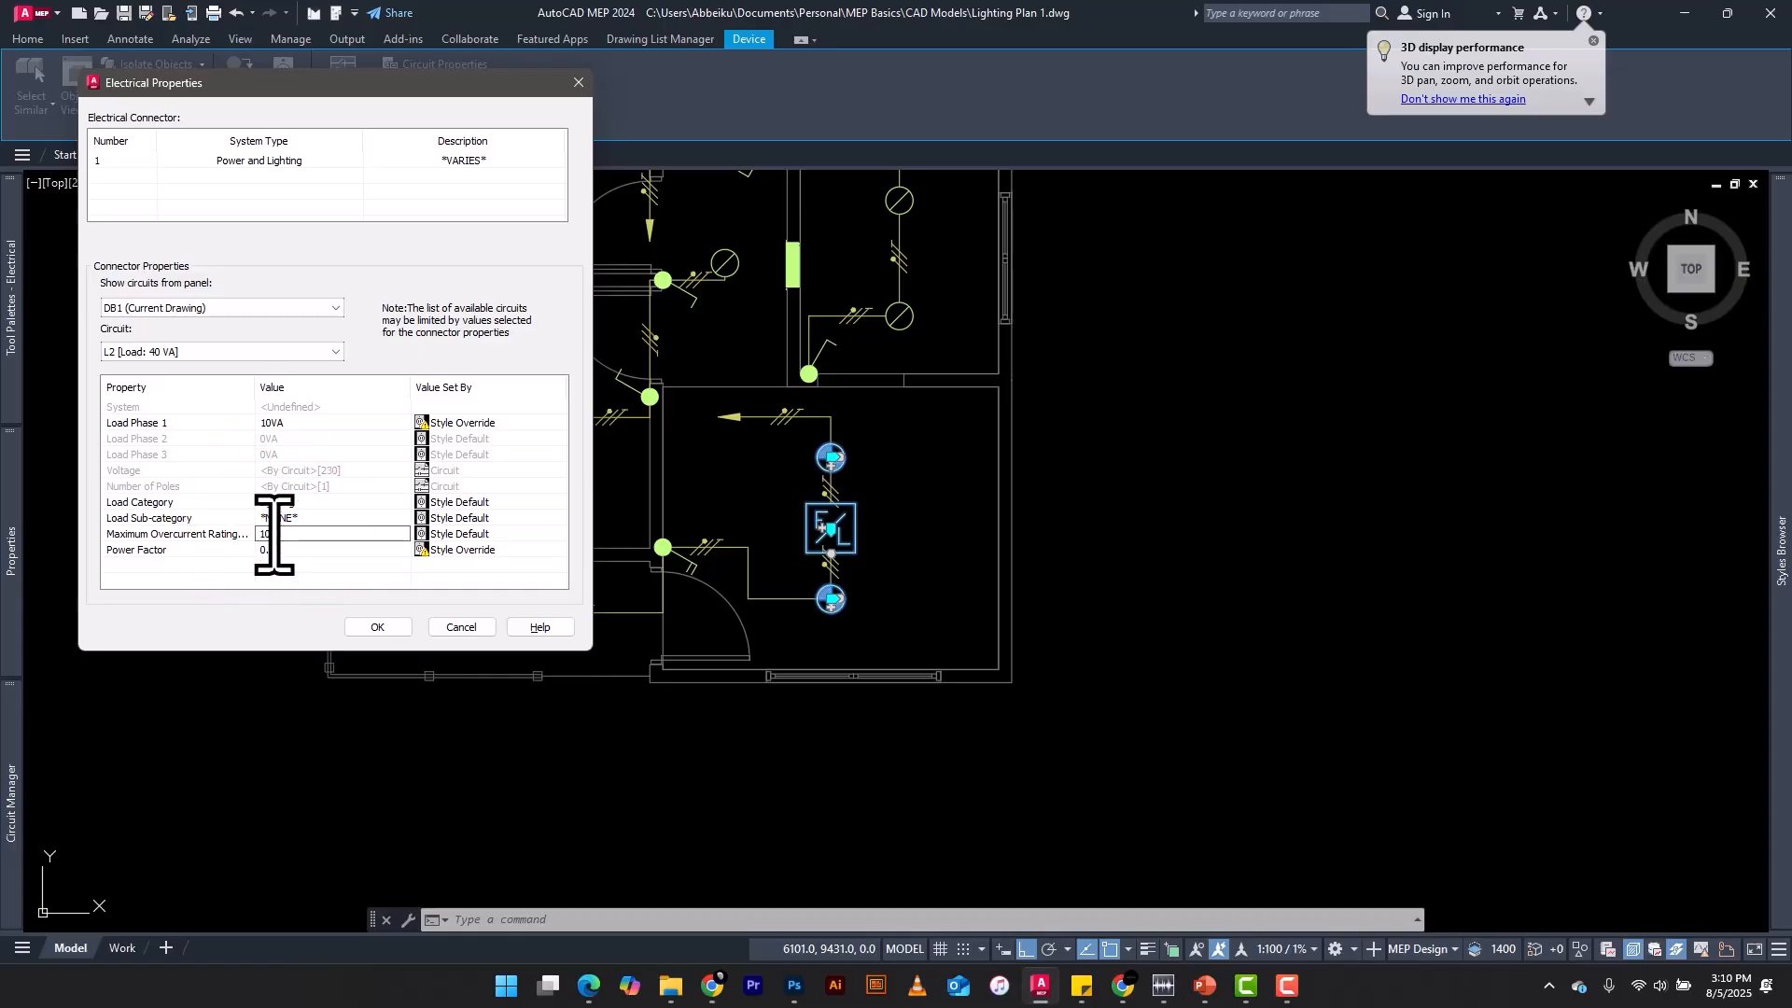
click(379, 625)
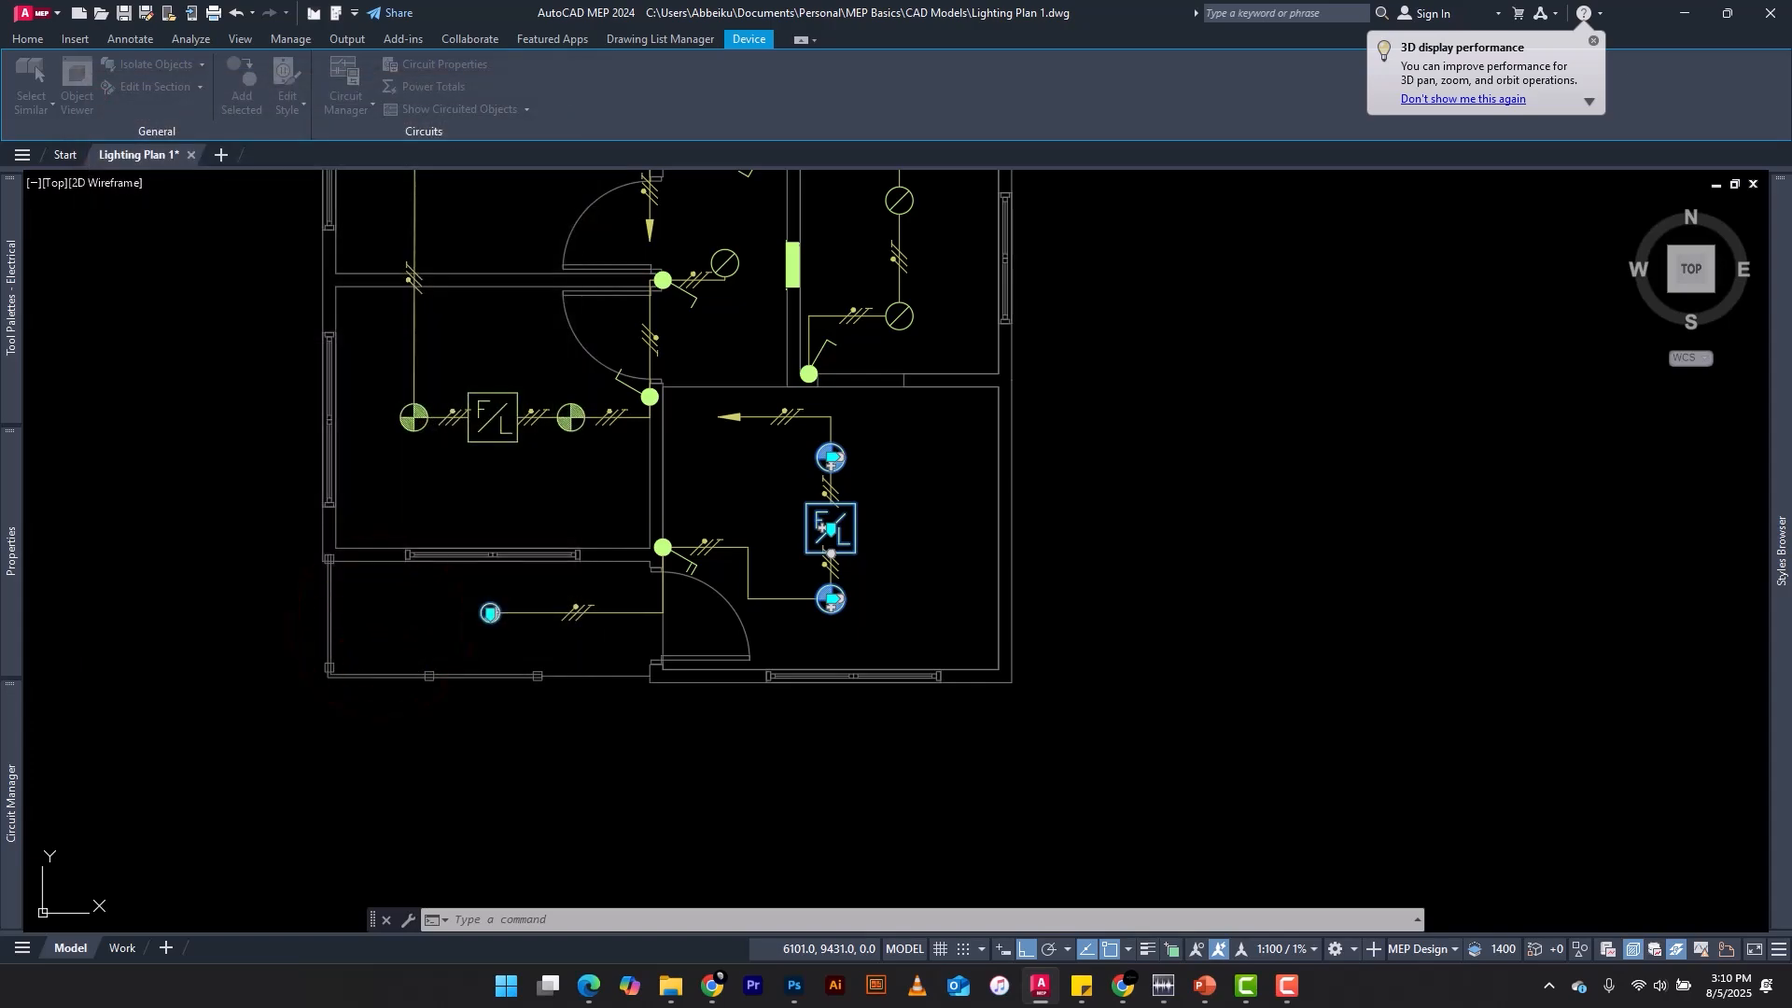
scroll(591, 500, down, 2)
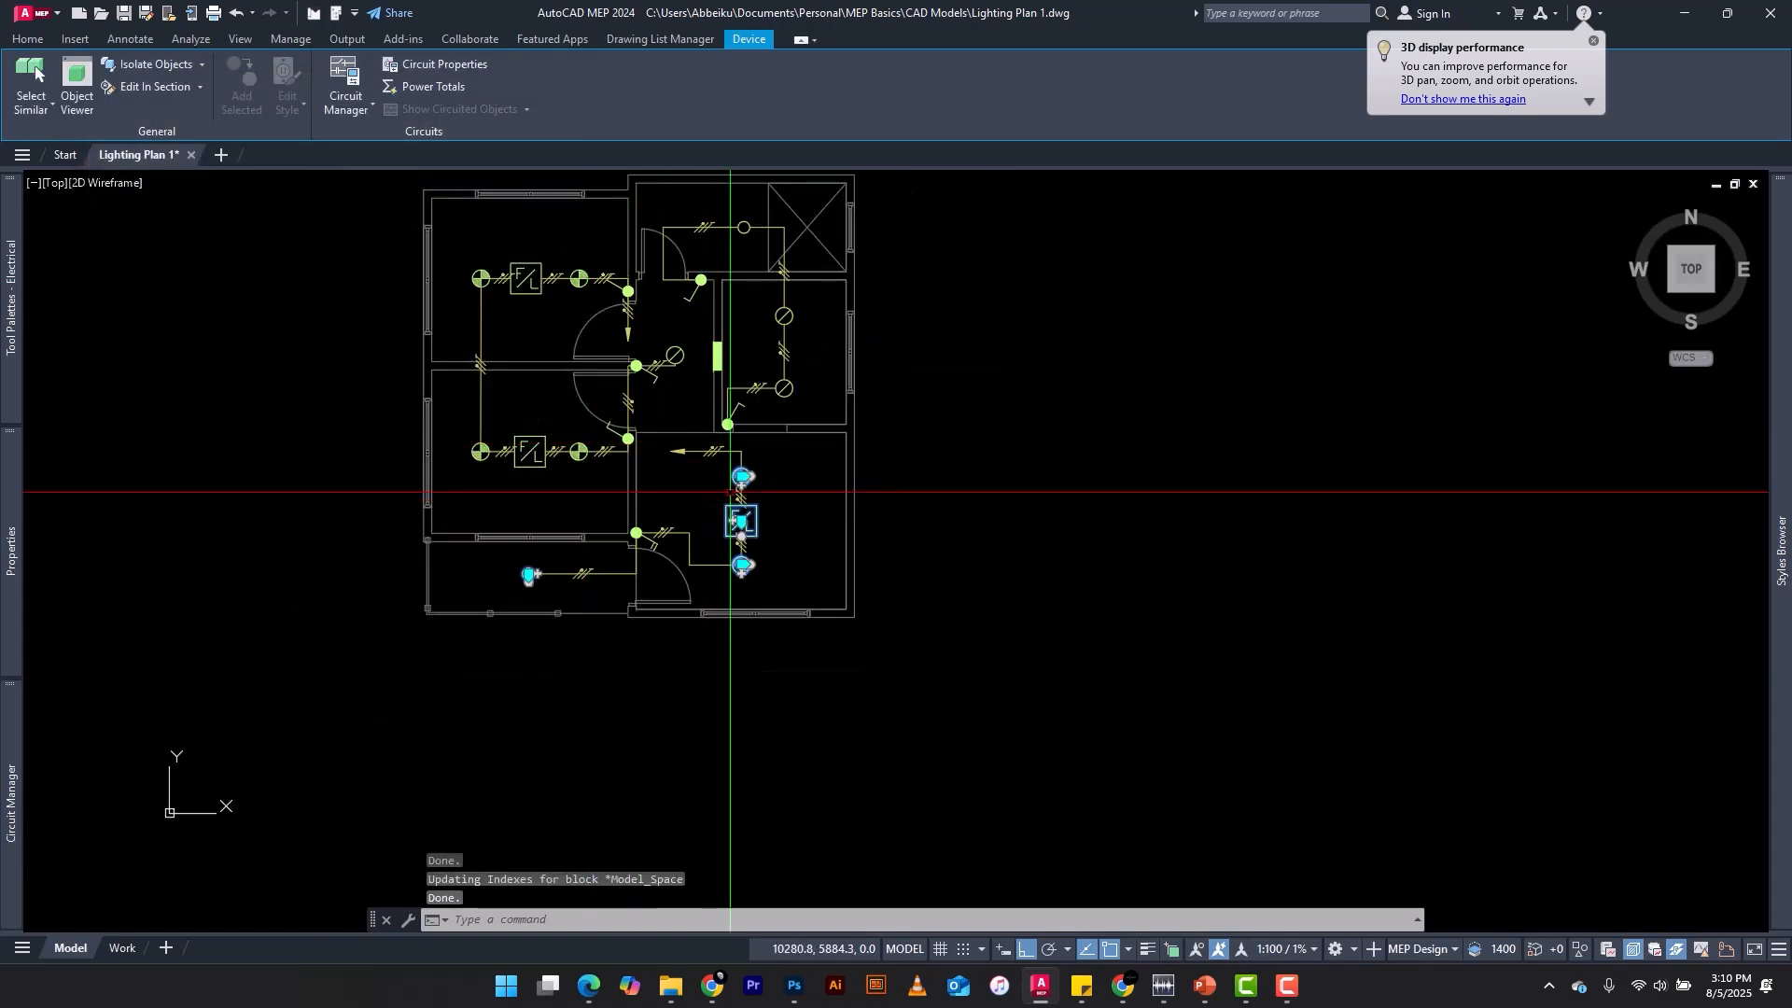
scroll(733, 507, up, 4)
key(Escape)
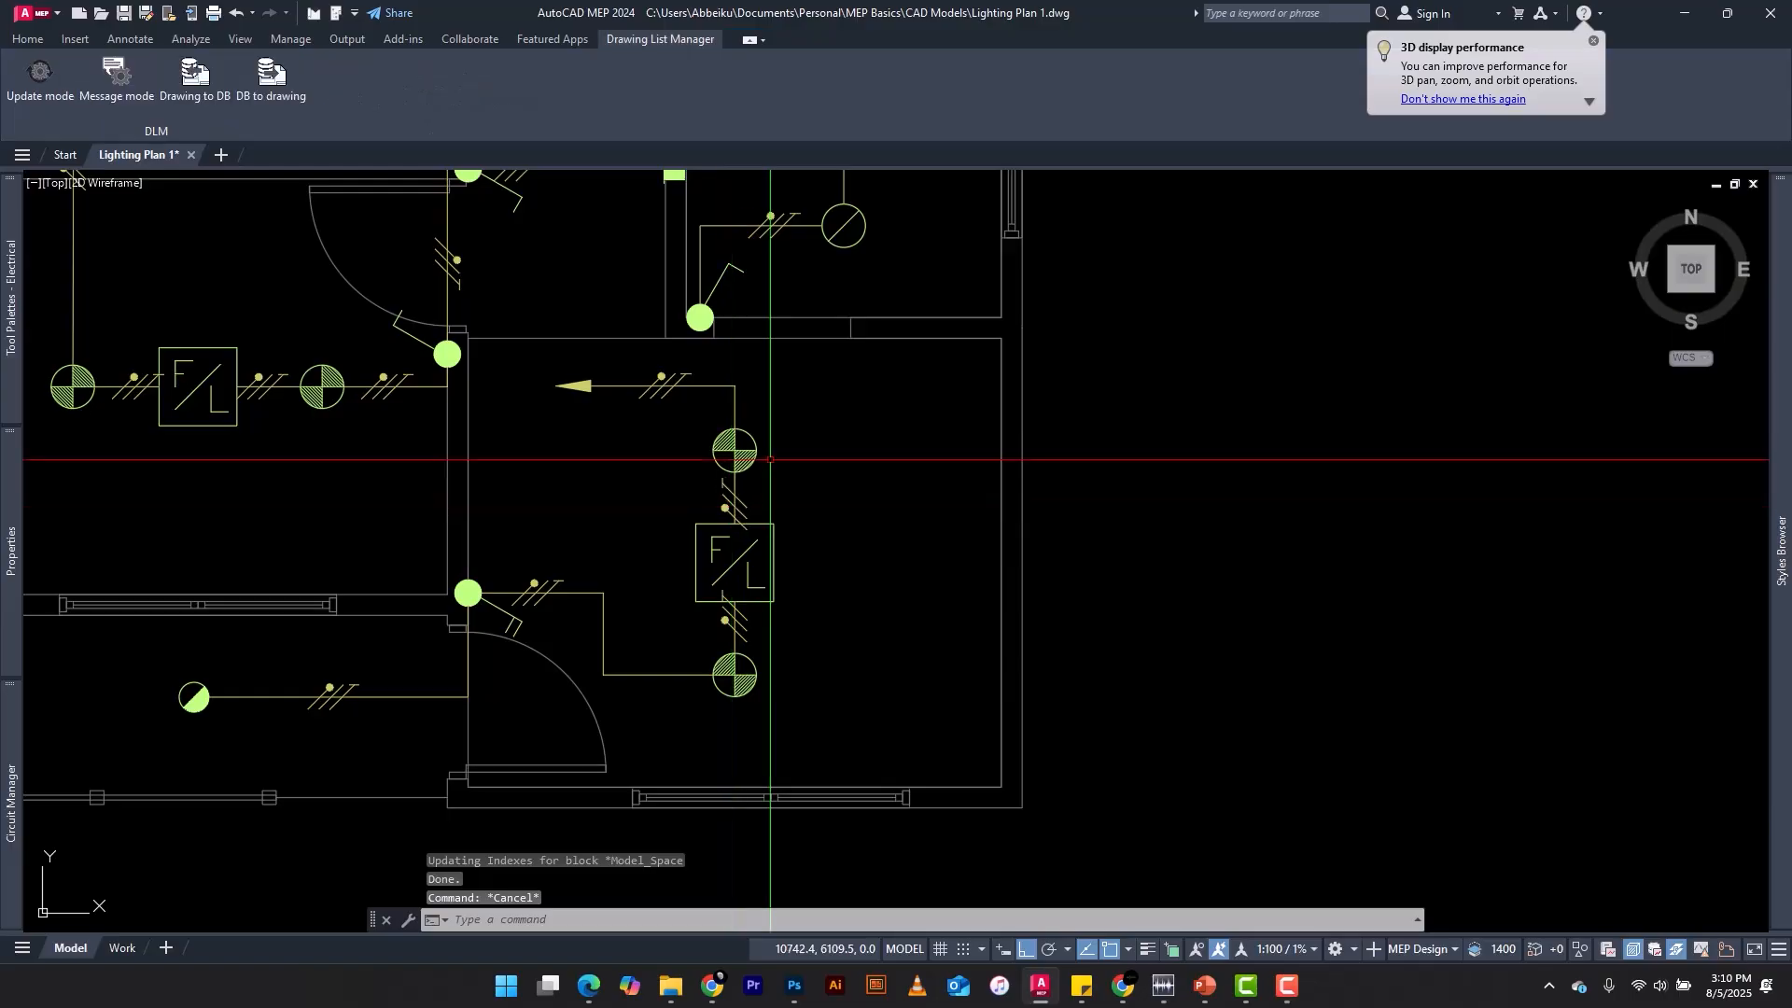
Step: Show all objects circuited with the upper round light in the lower-right room, and exit the circuit display
click(737, 455)
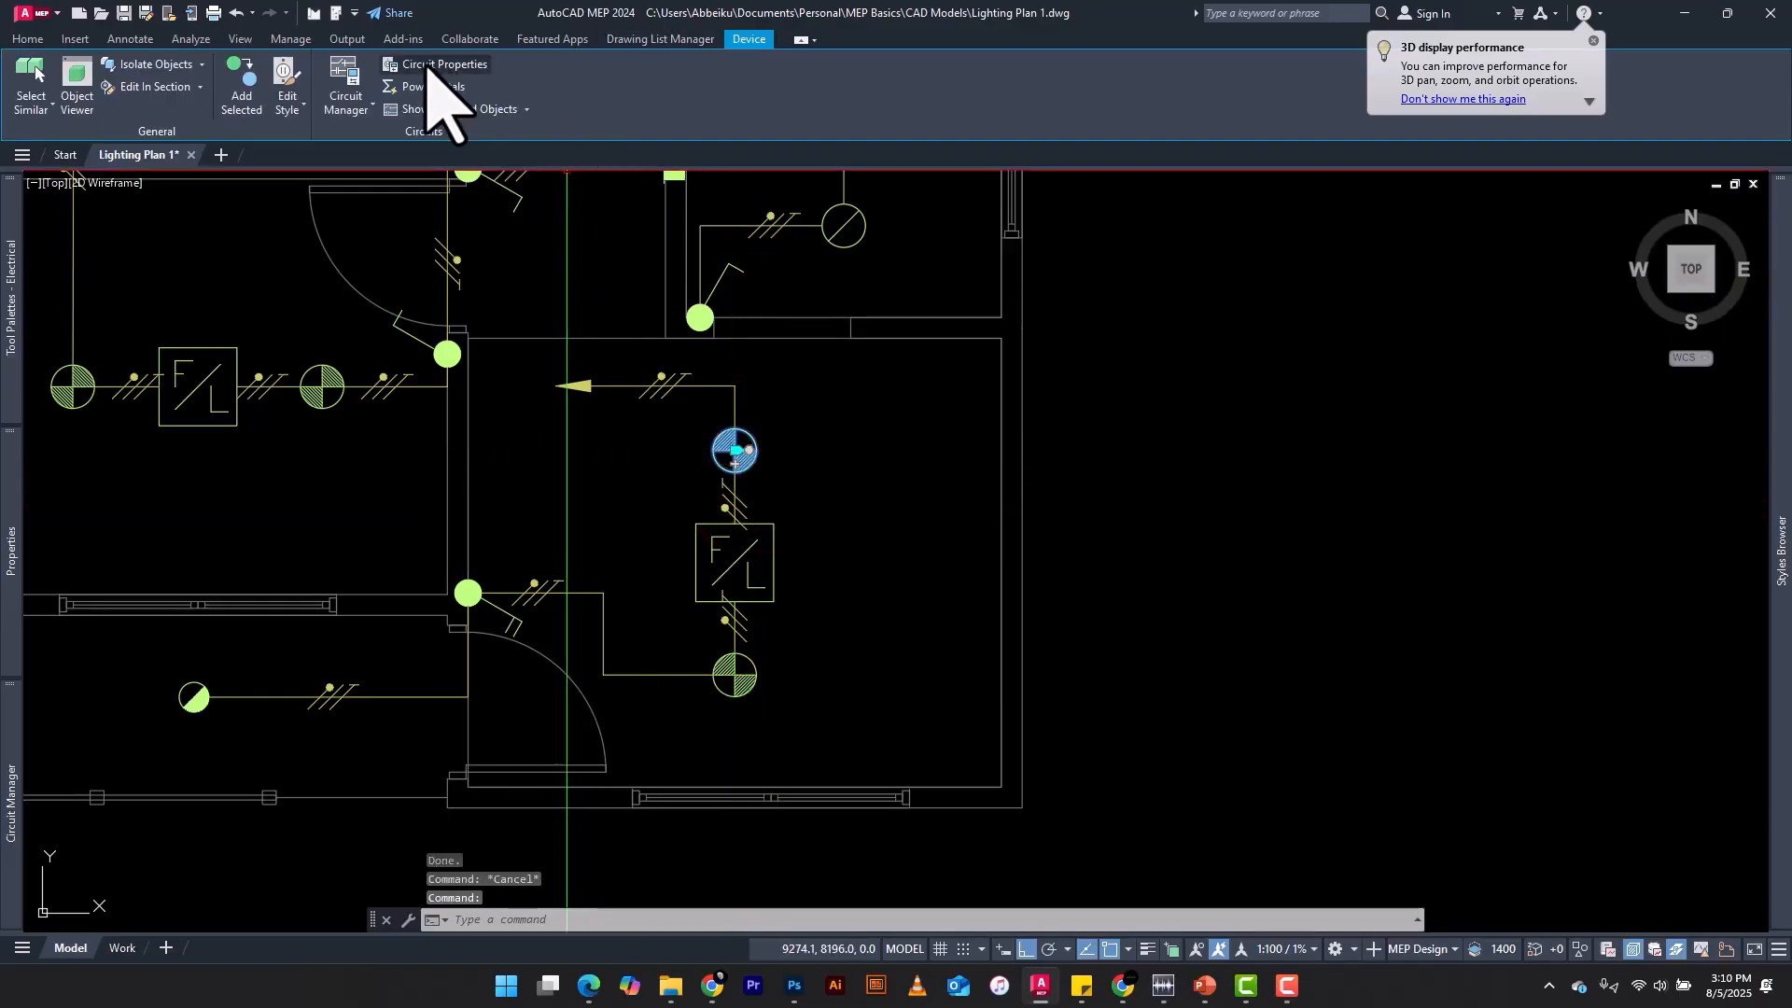
click(422, 108)
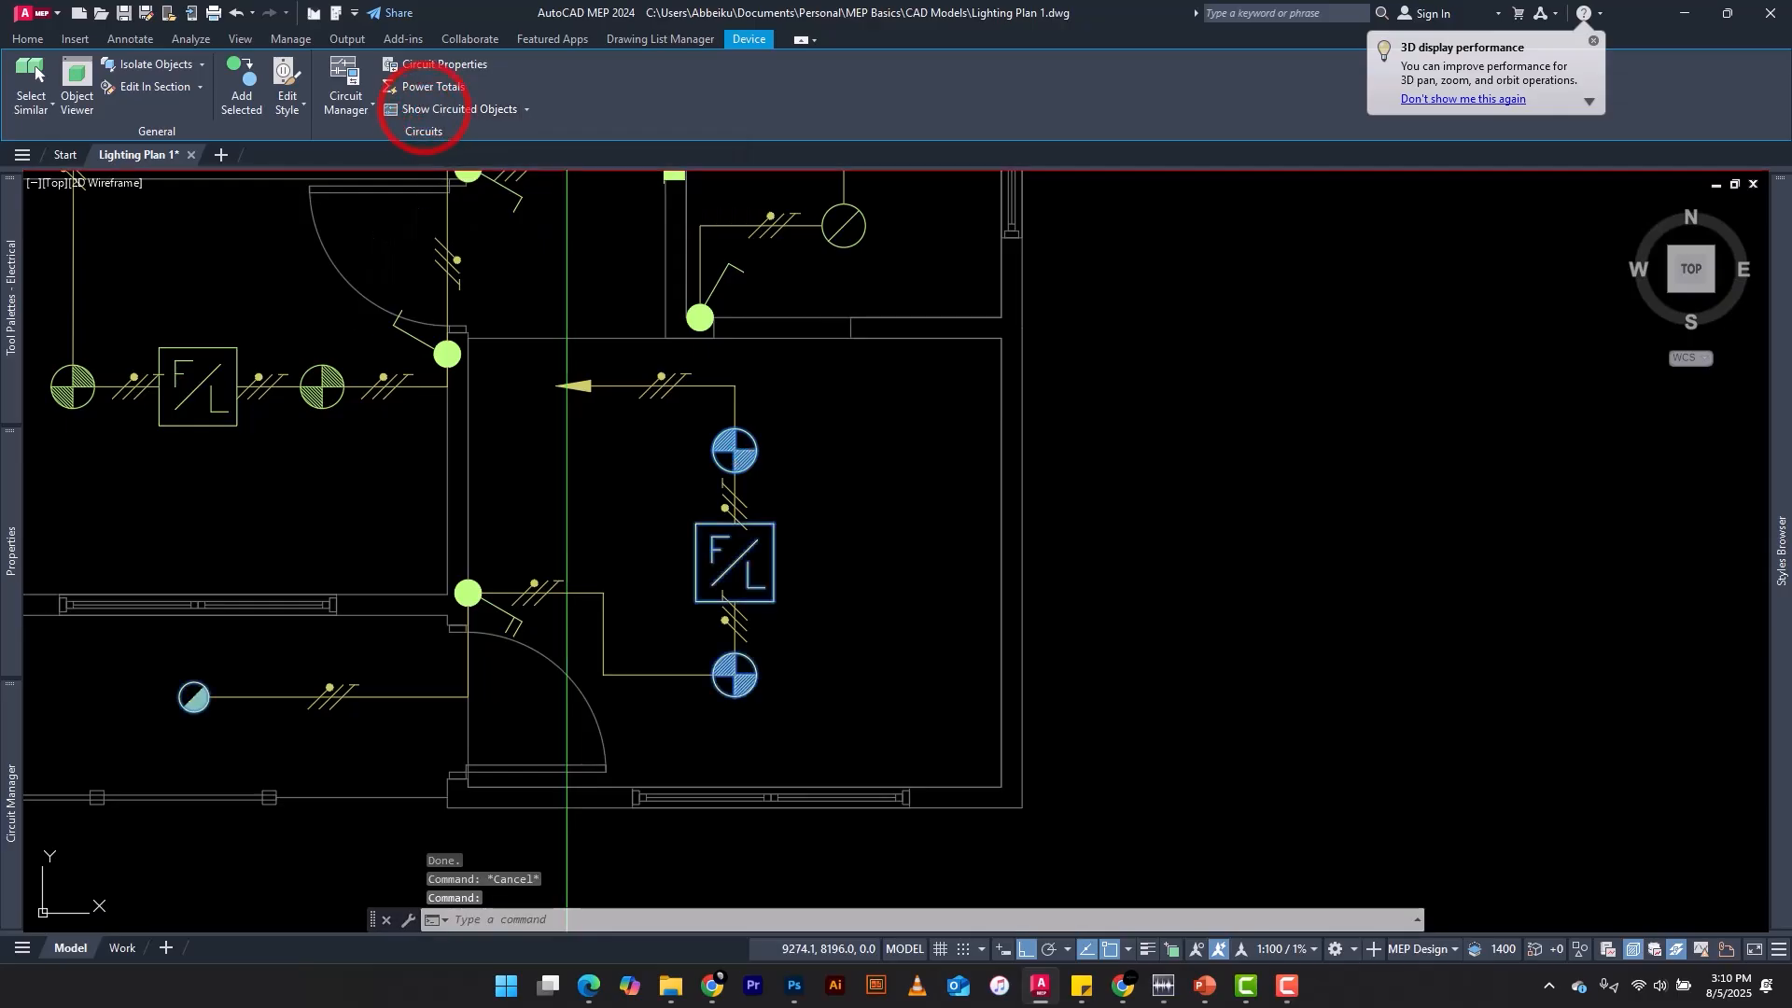
scroll(688, 457, down, 2)
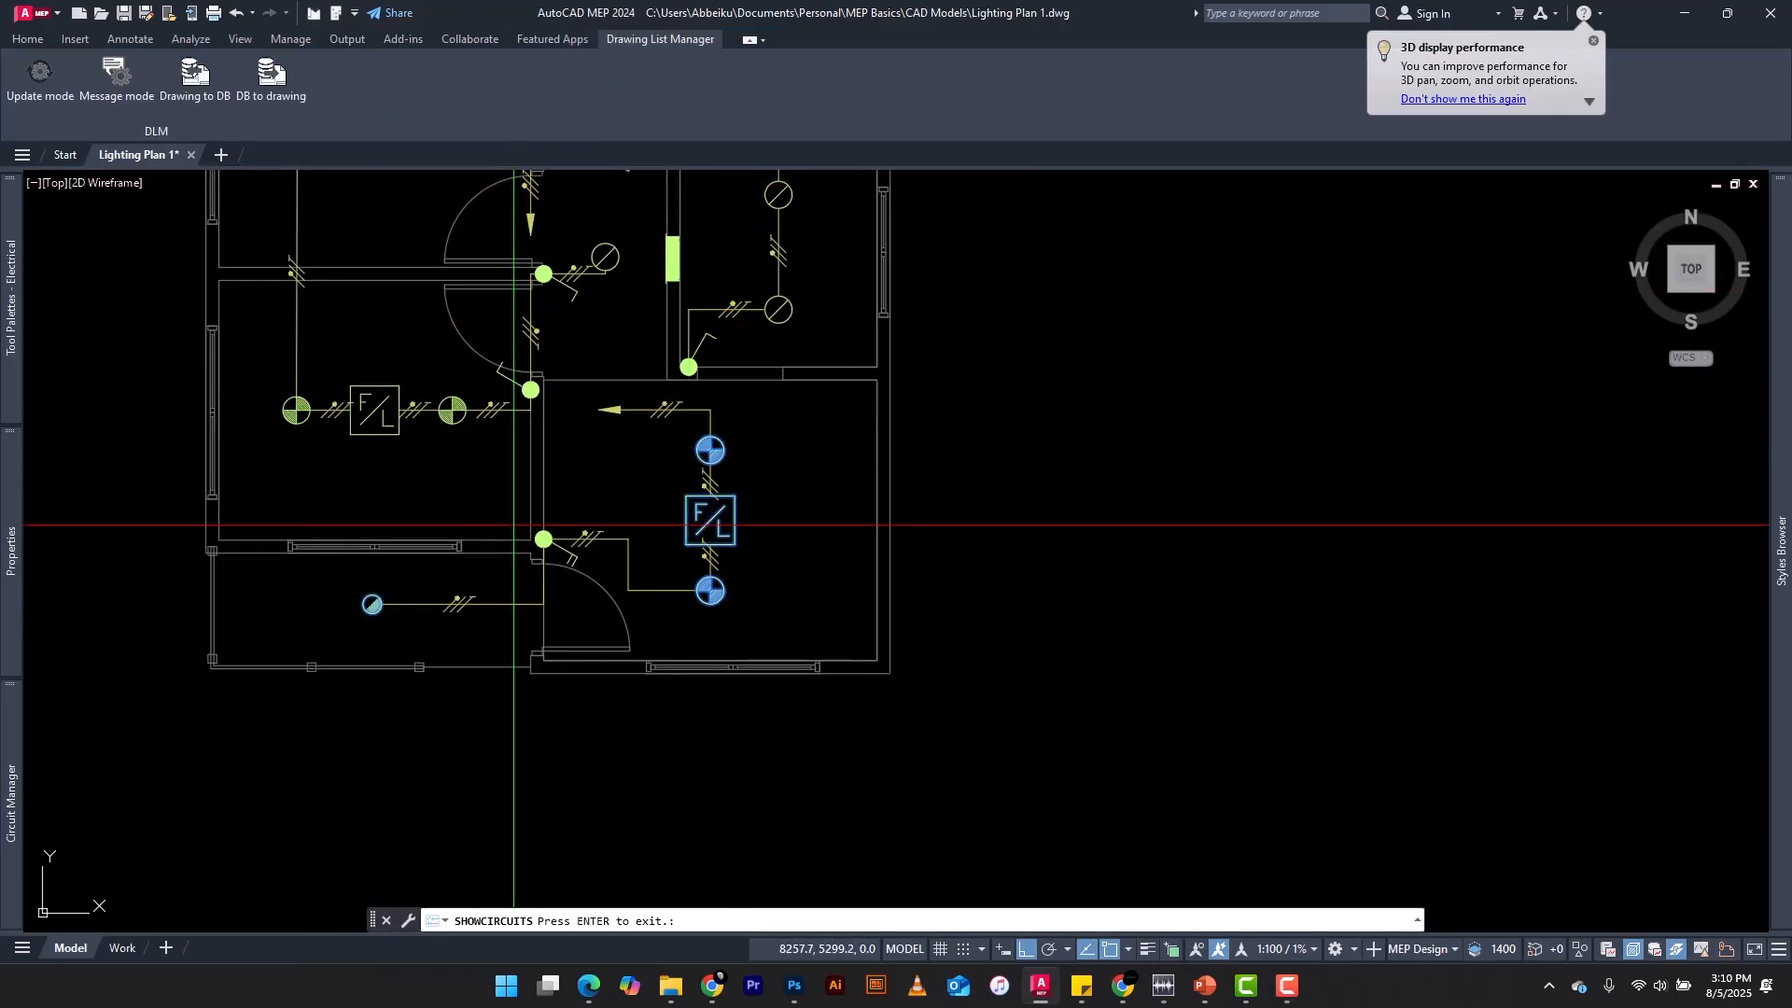
click(27, 38)
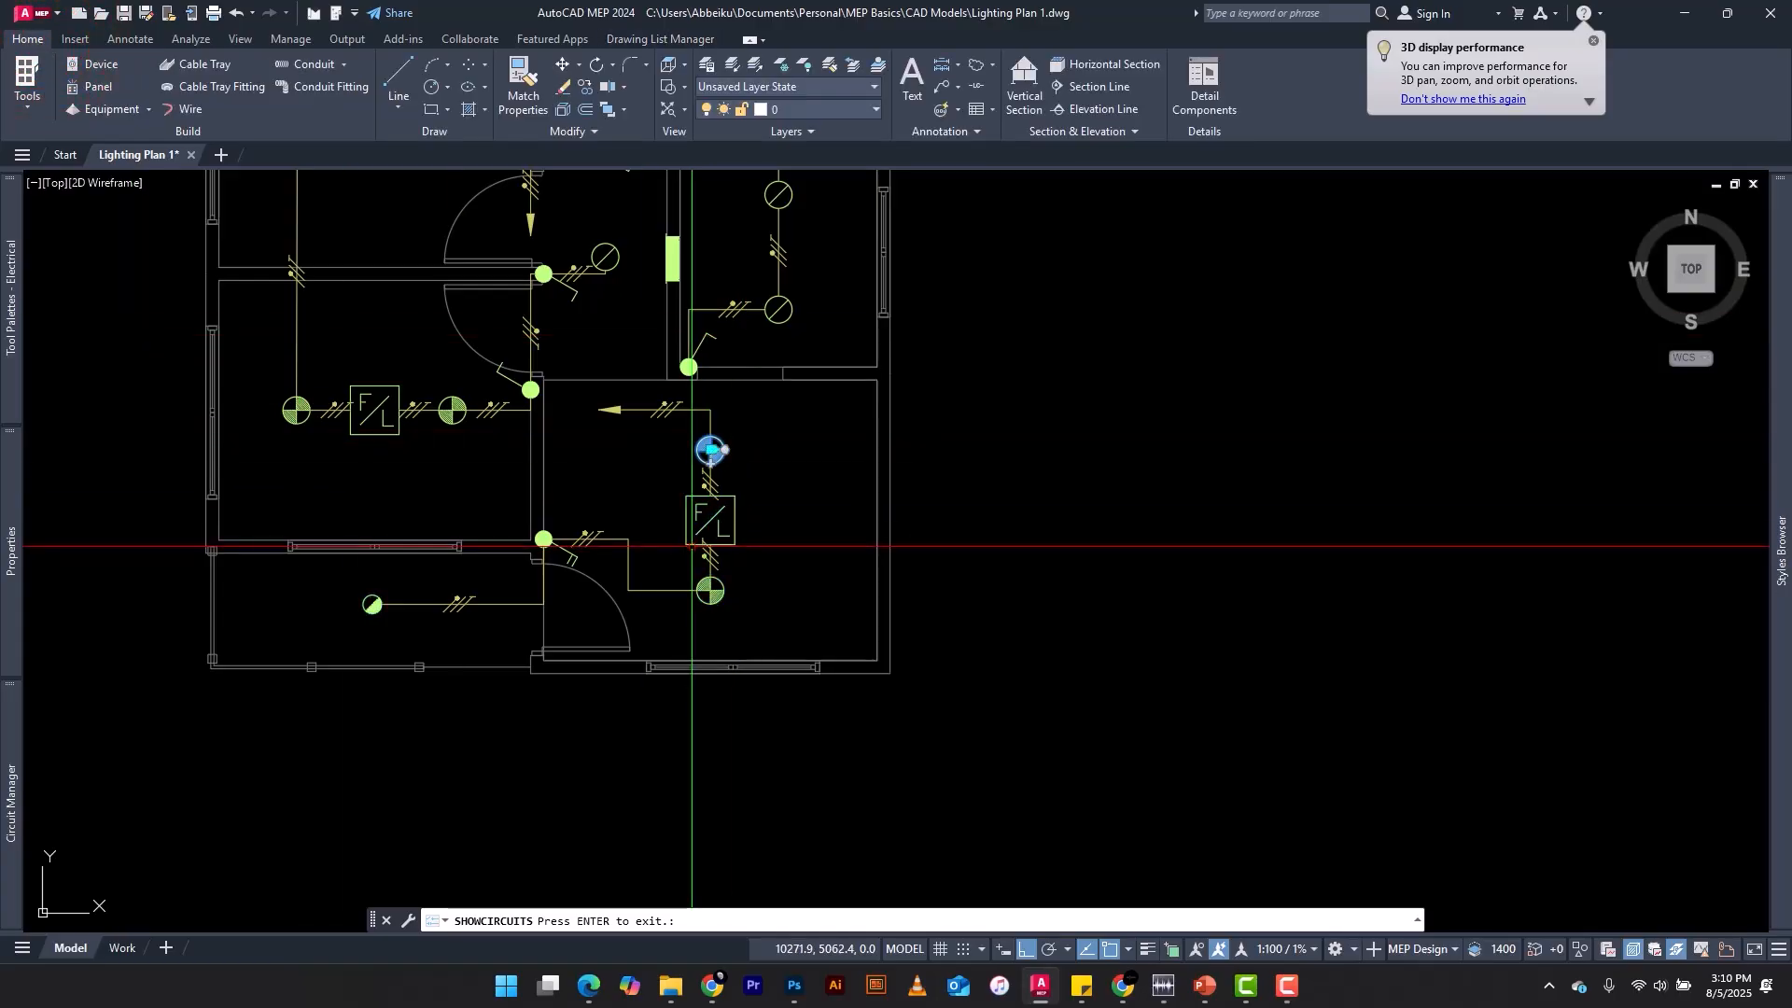
key(Escape)
Step: Review the power totals of the lower-right room's three fixtures and the porch light together, and clear the selection
scroll(717, 509, up, 2)
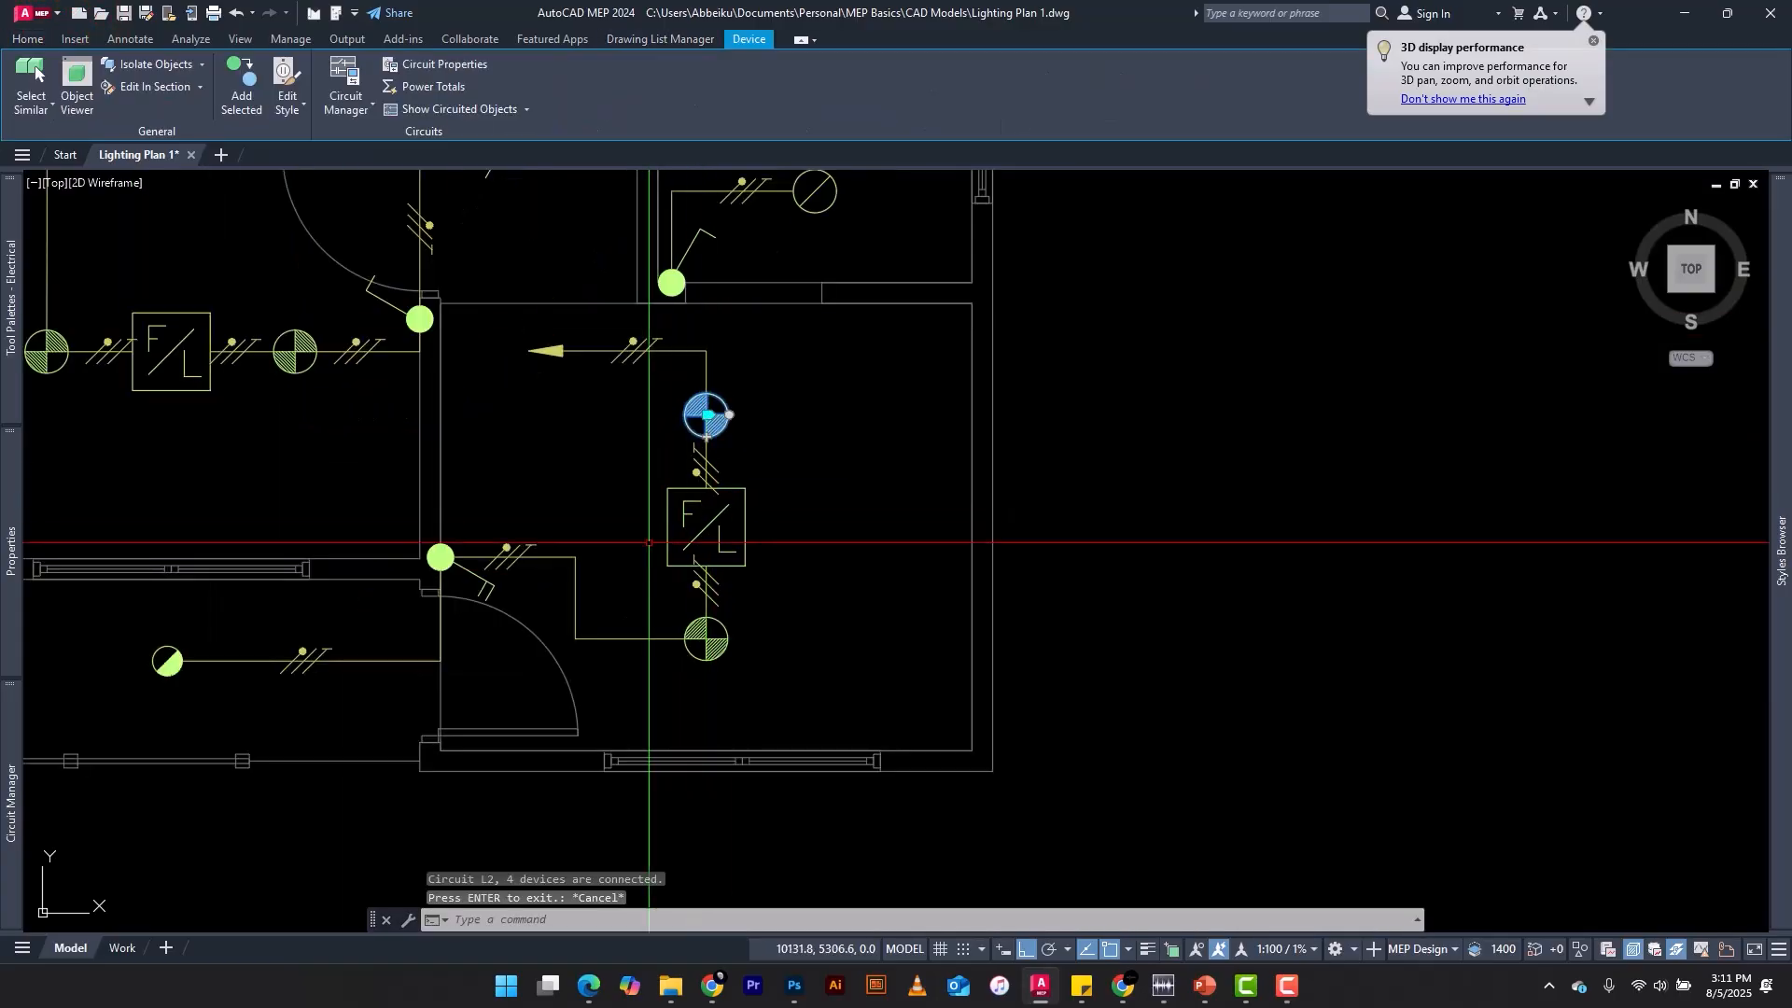
click(743, 501)
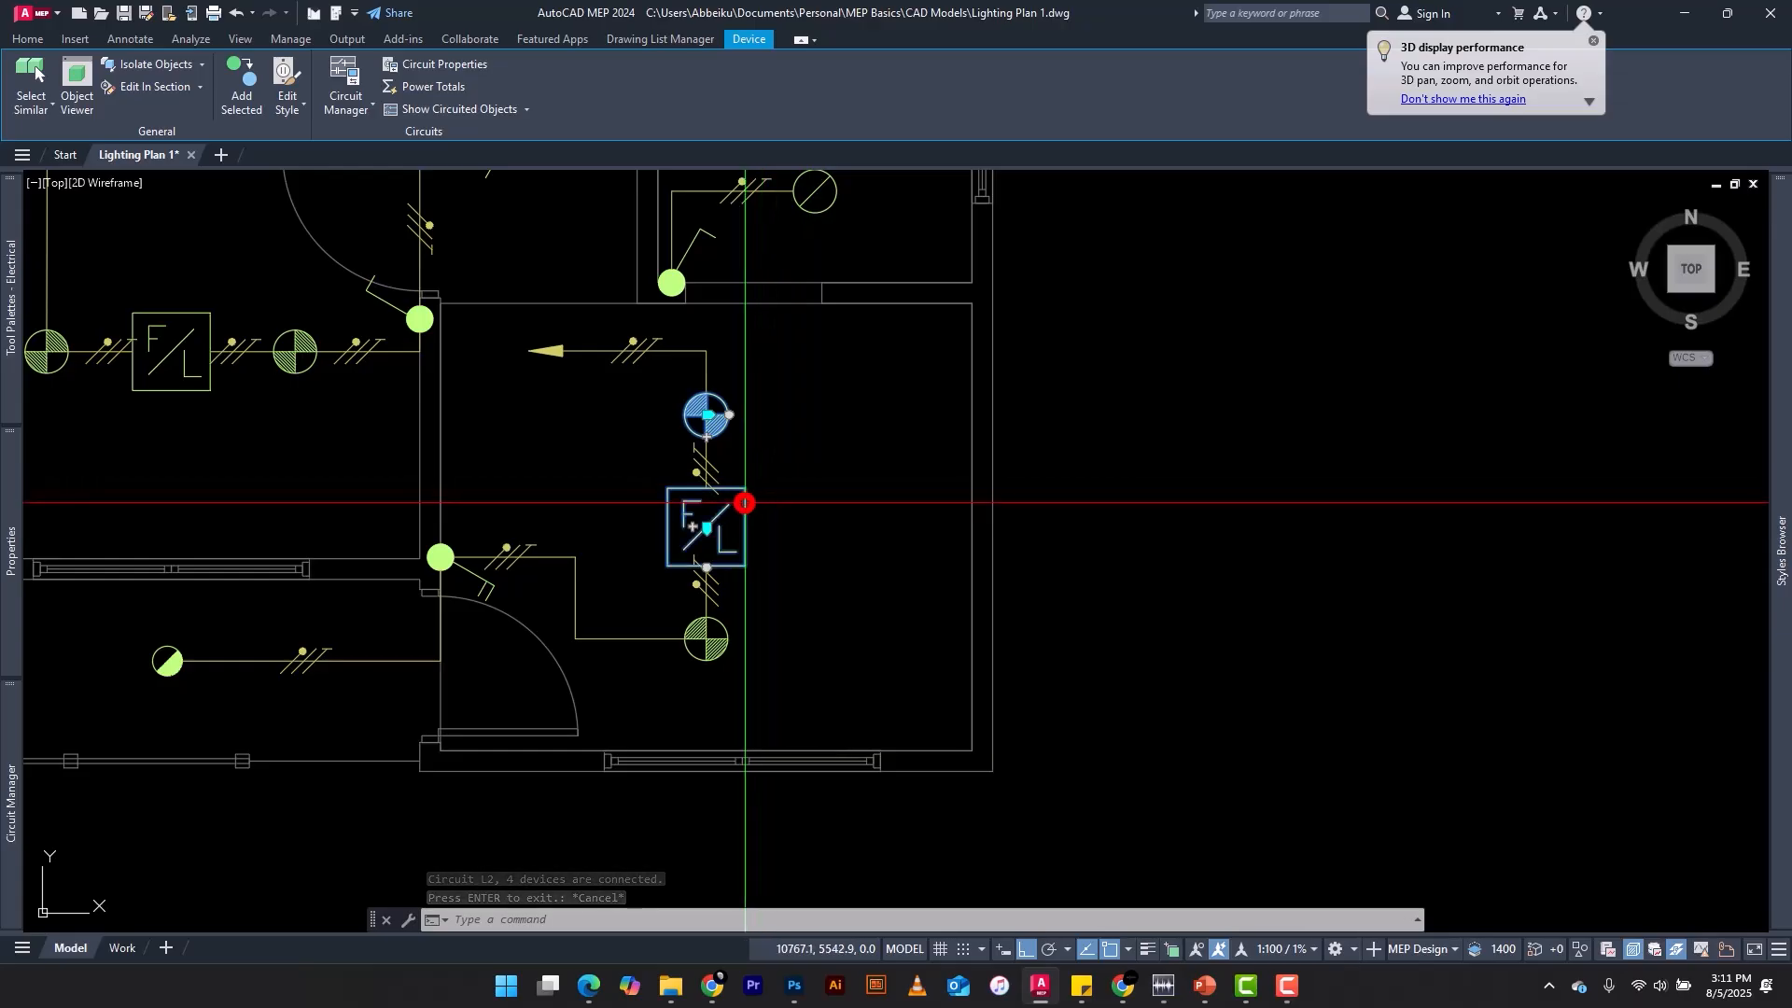
click(724, 630)
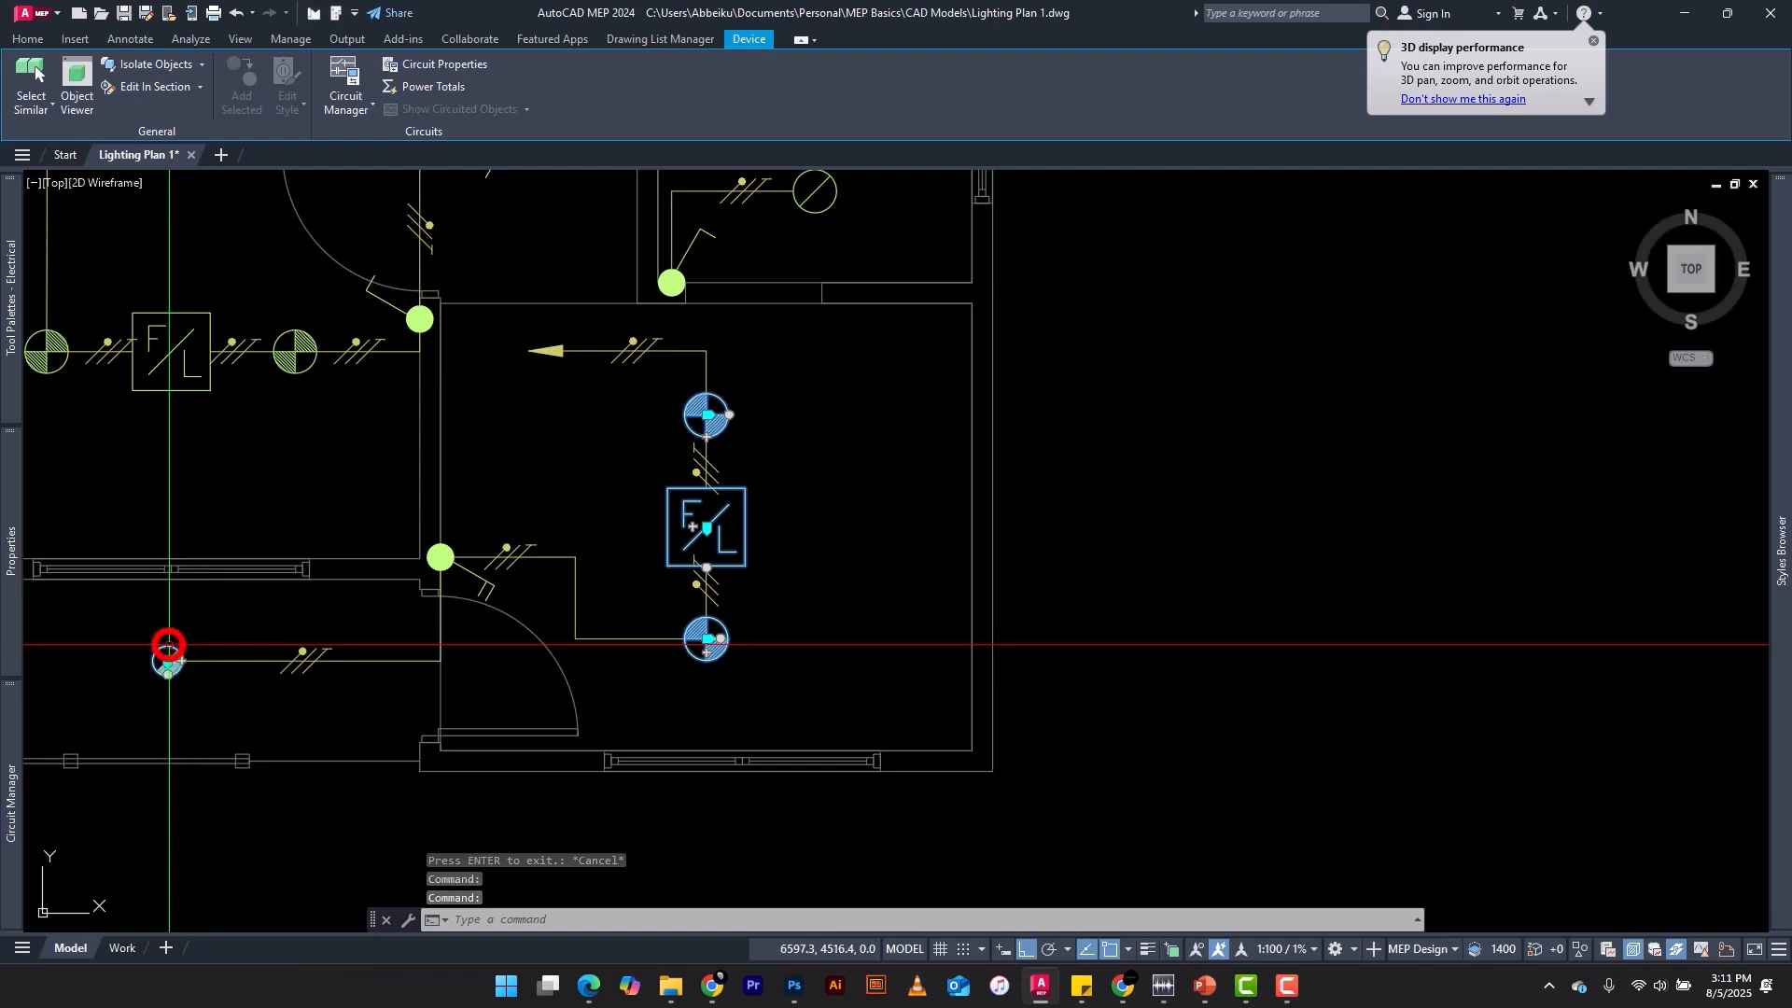
click(168, 644)
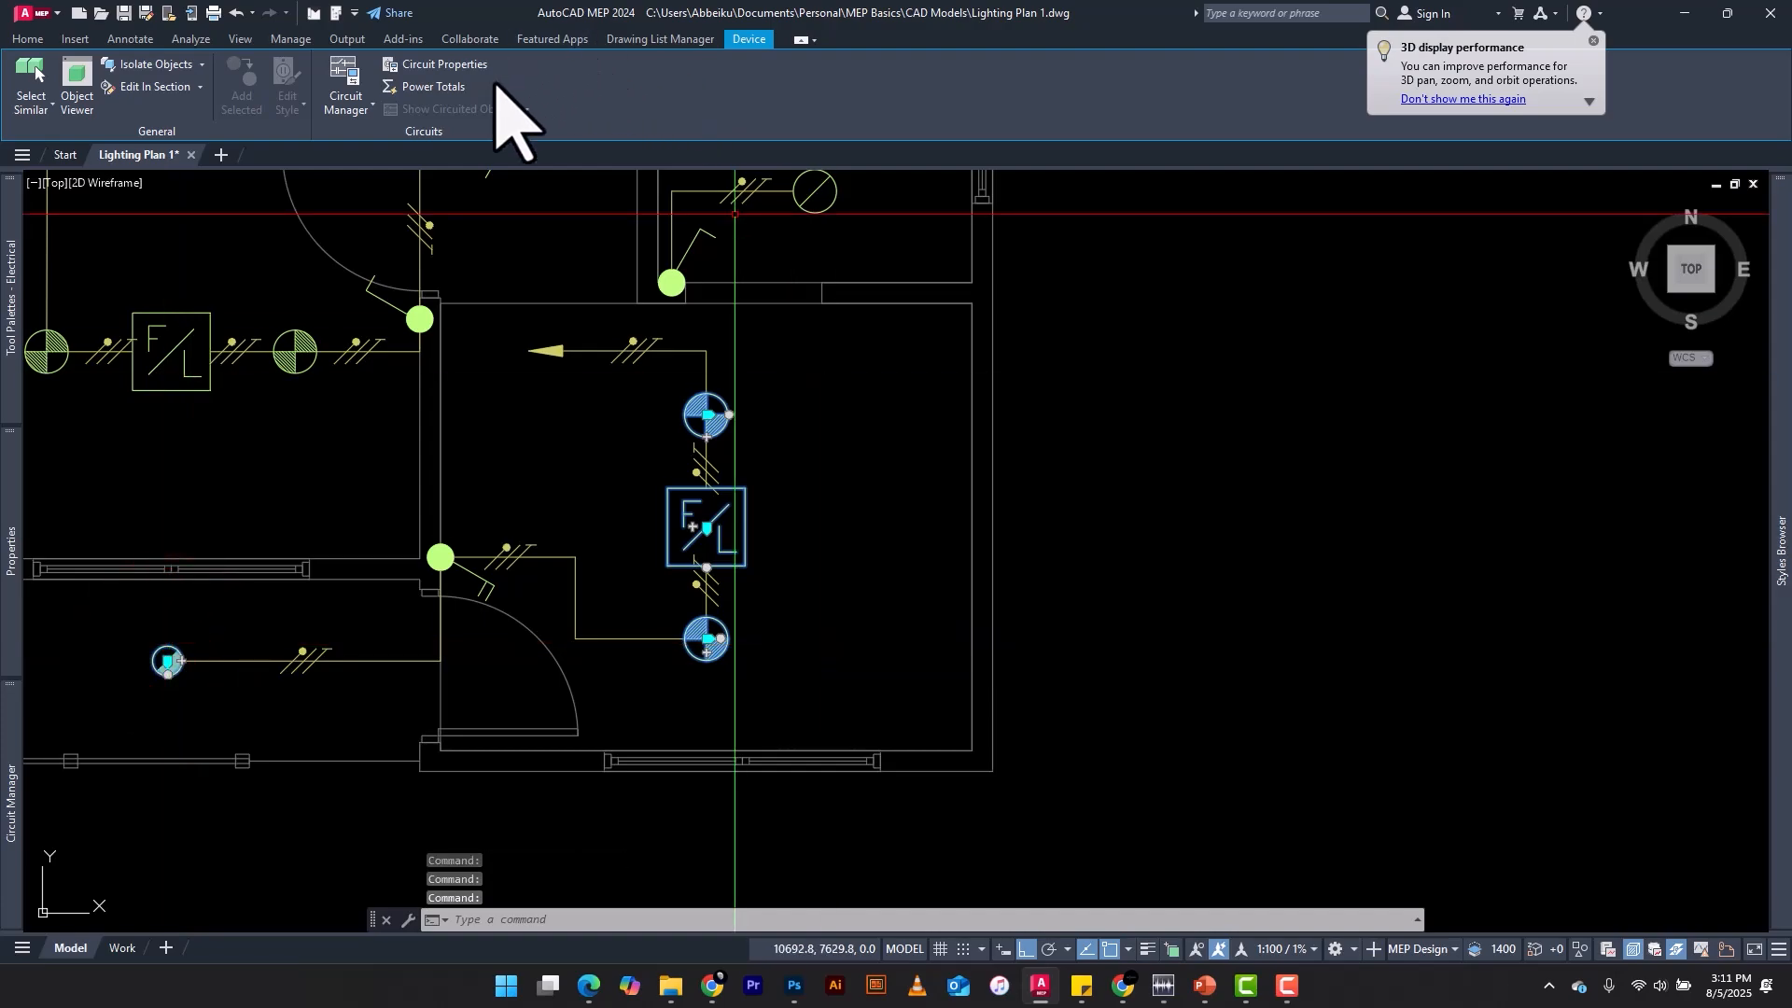
click(446, 86)
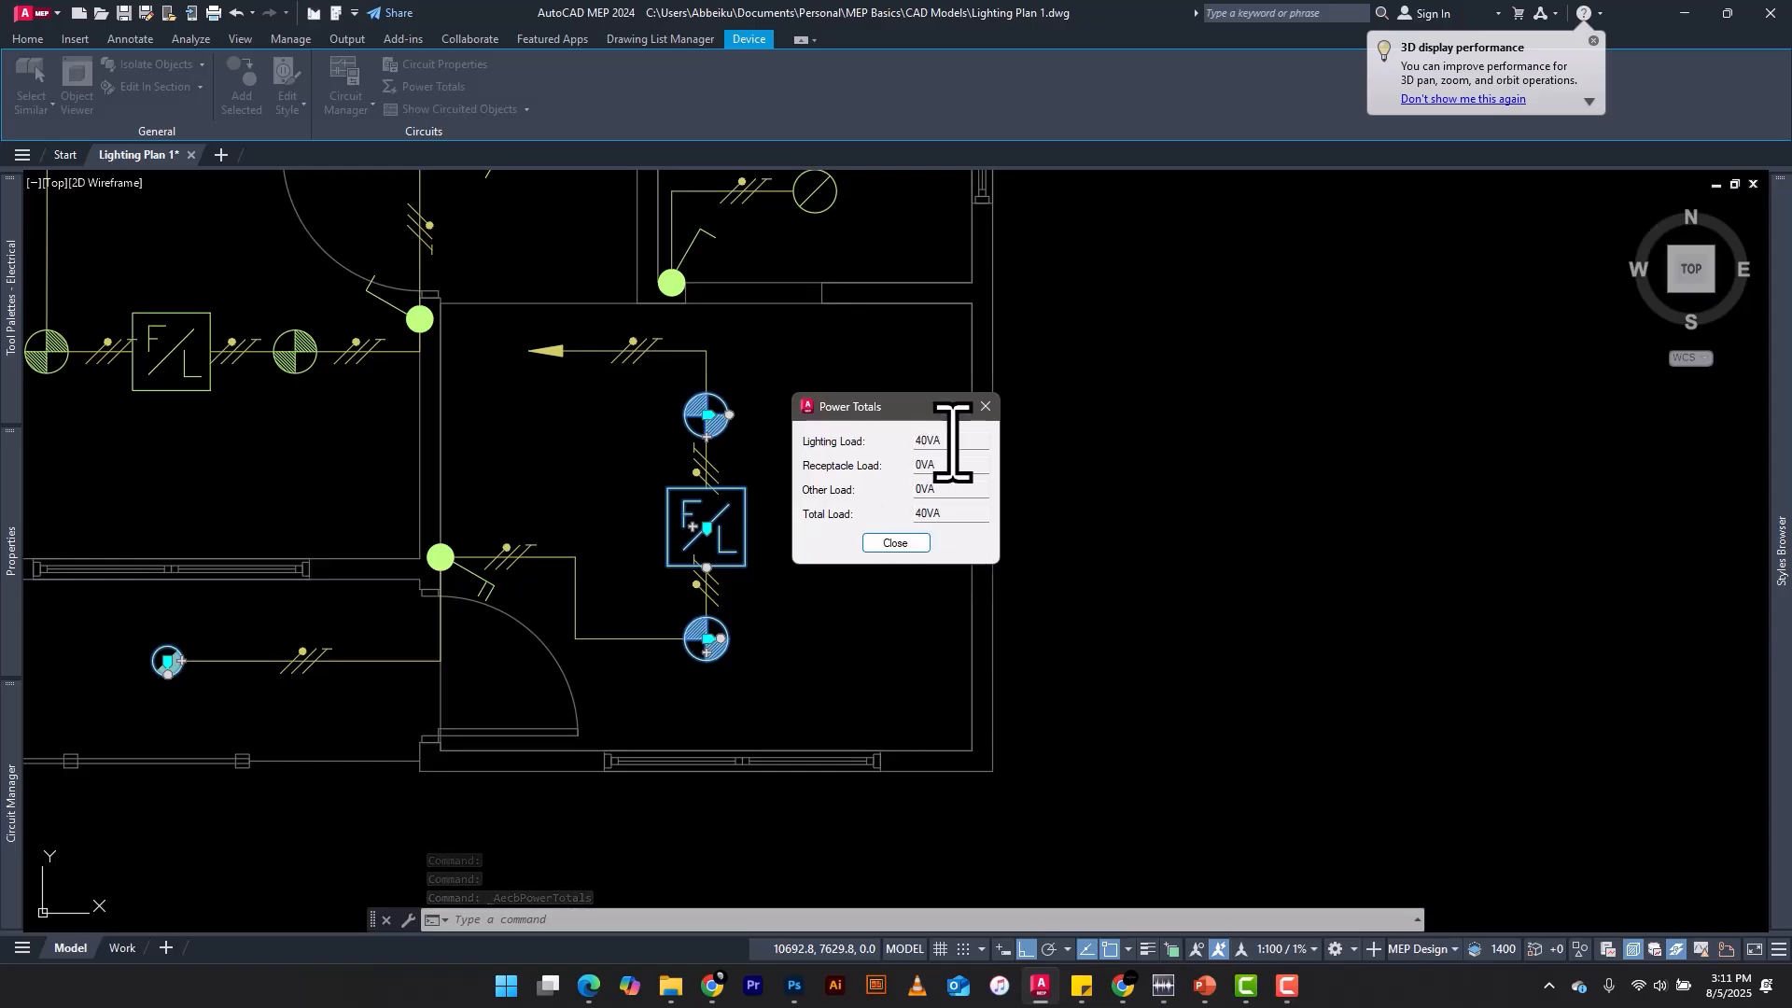
drag(952, 439, 907, 442)
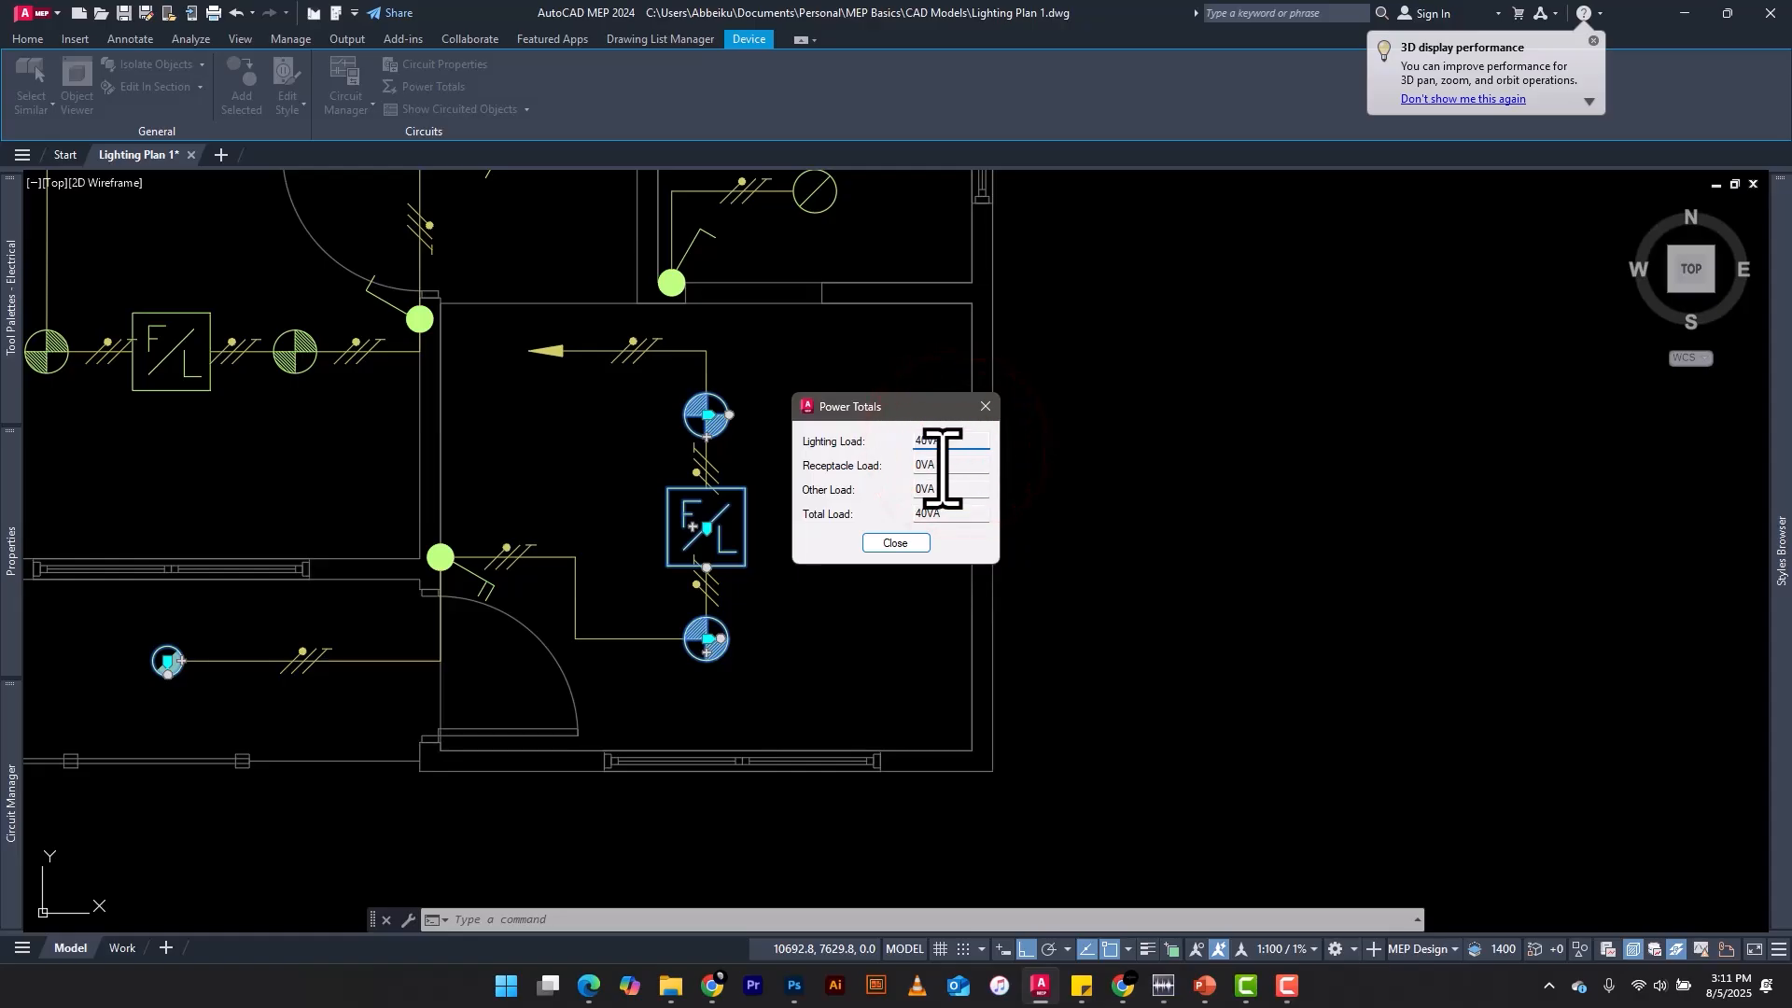
drag(936, 467, 905, 466)
click(929, 512)
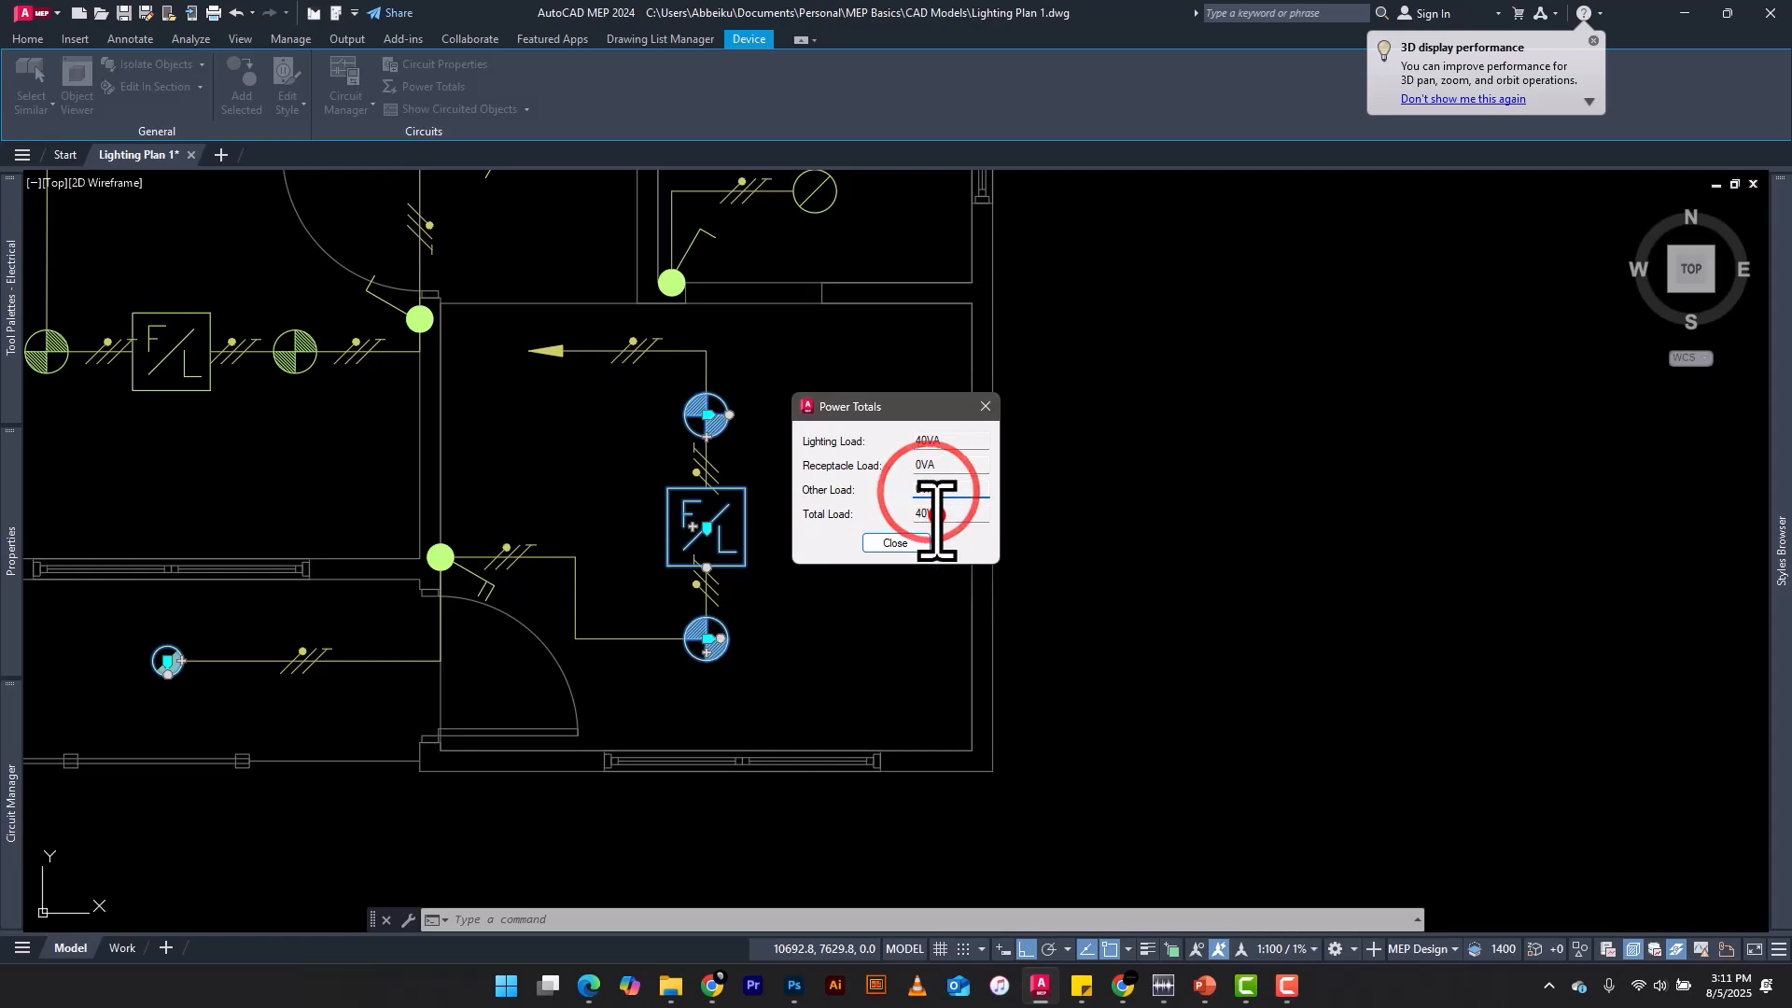
click(987, 406)
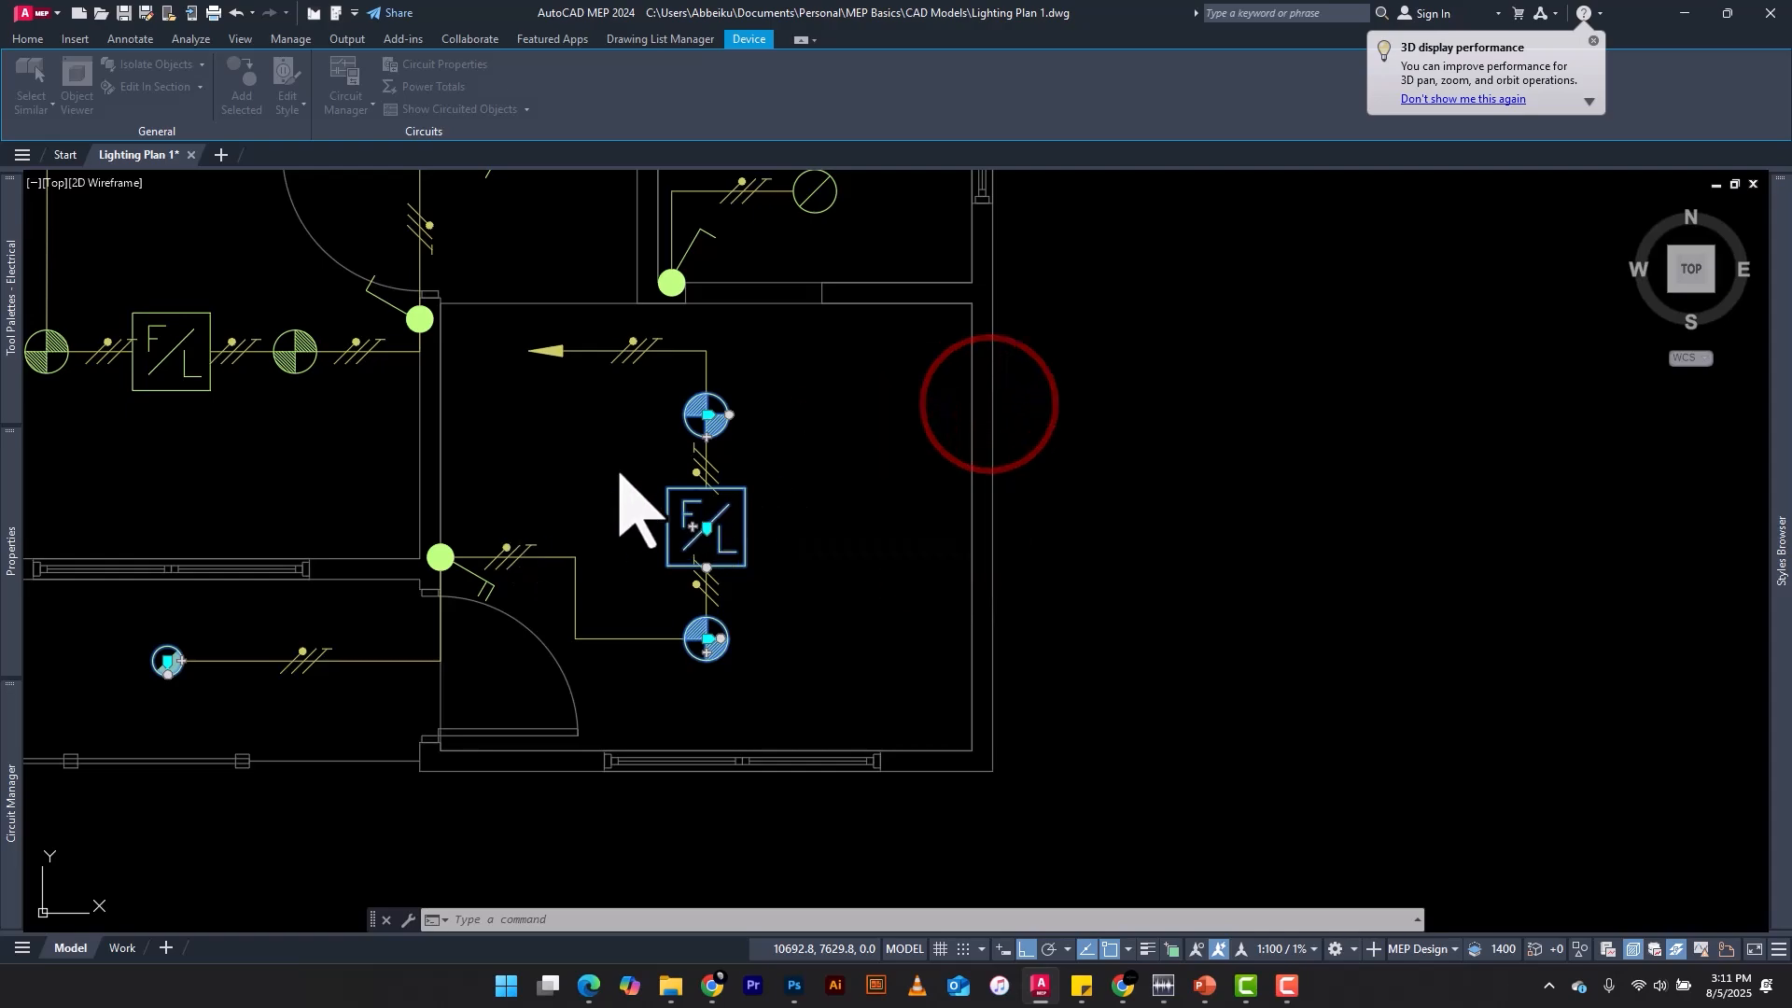
click(780, 449)
key(Escape)
key(Escape)
key(Escape)
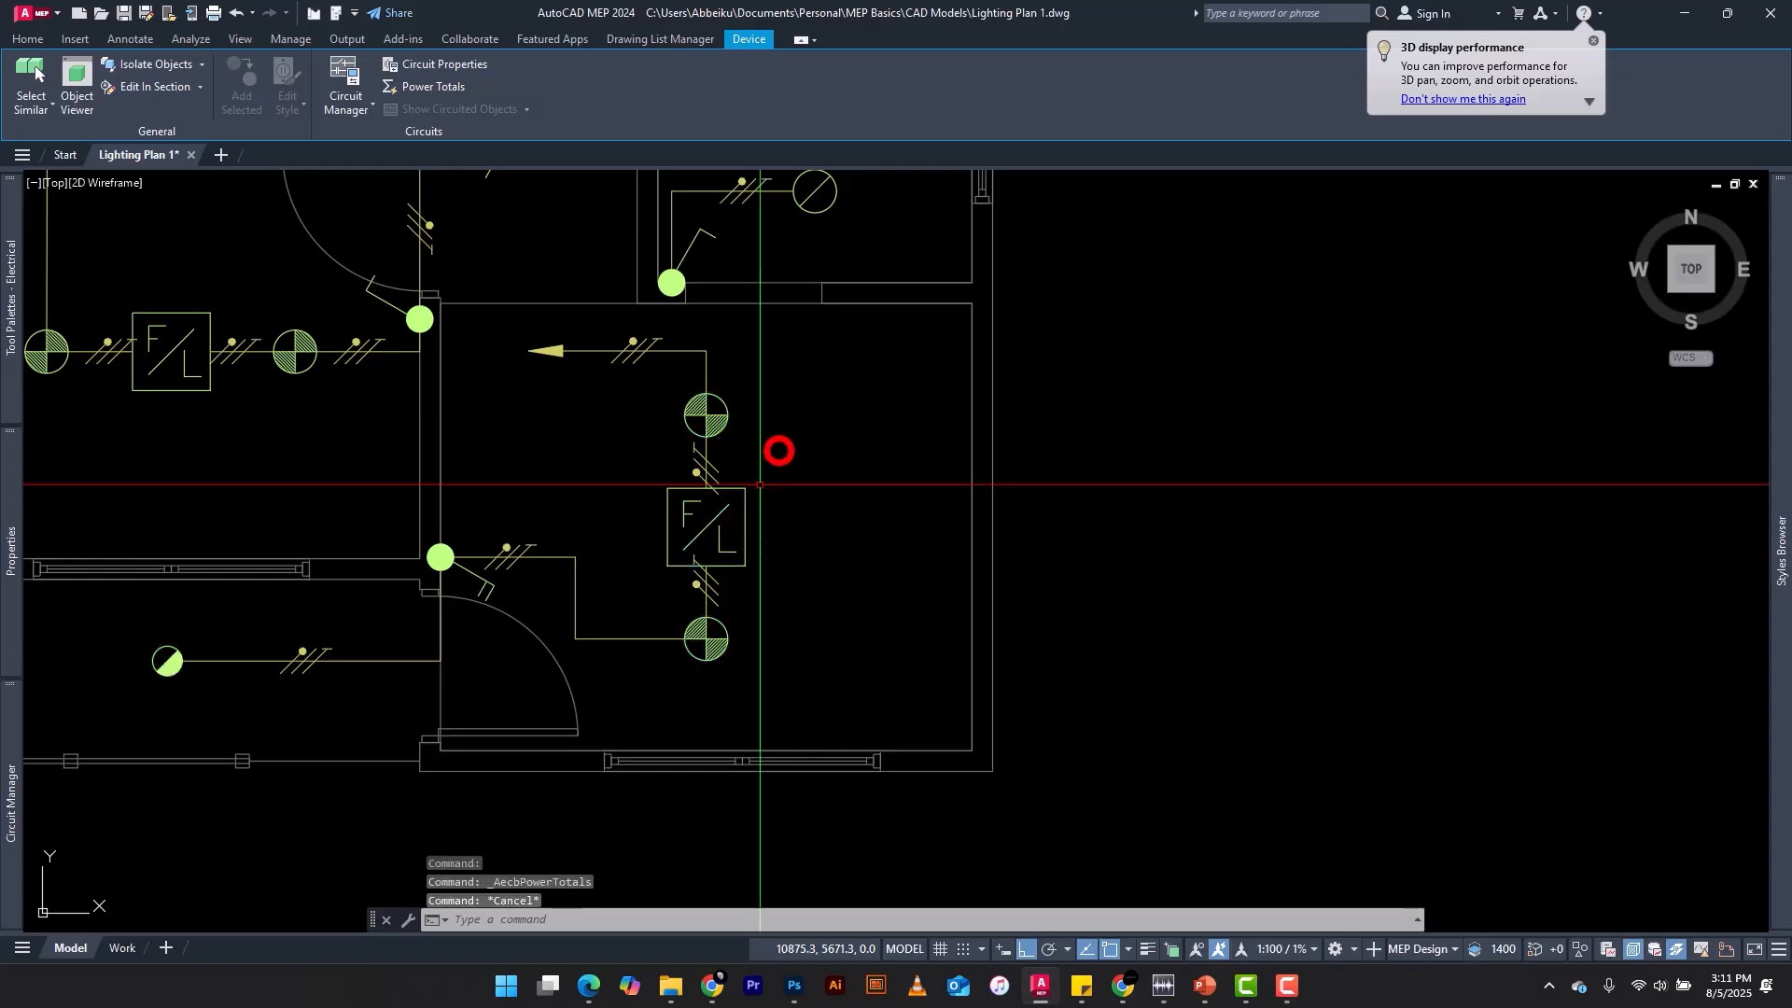
scroll(775, 491, down, 5)
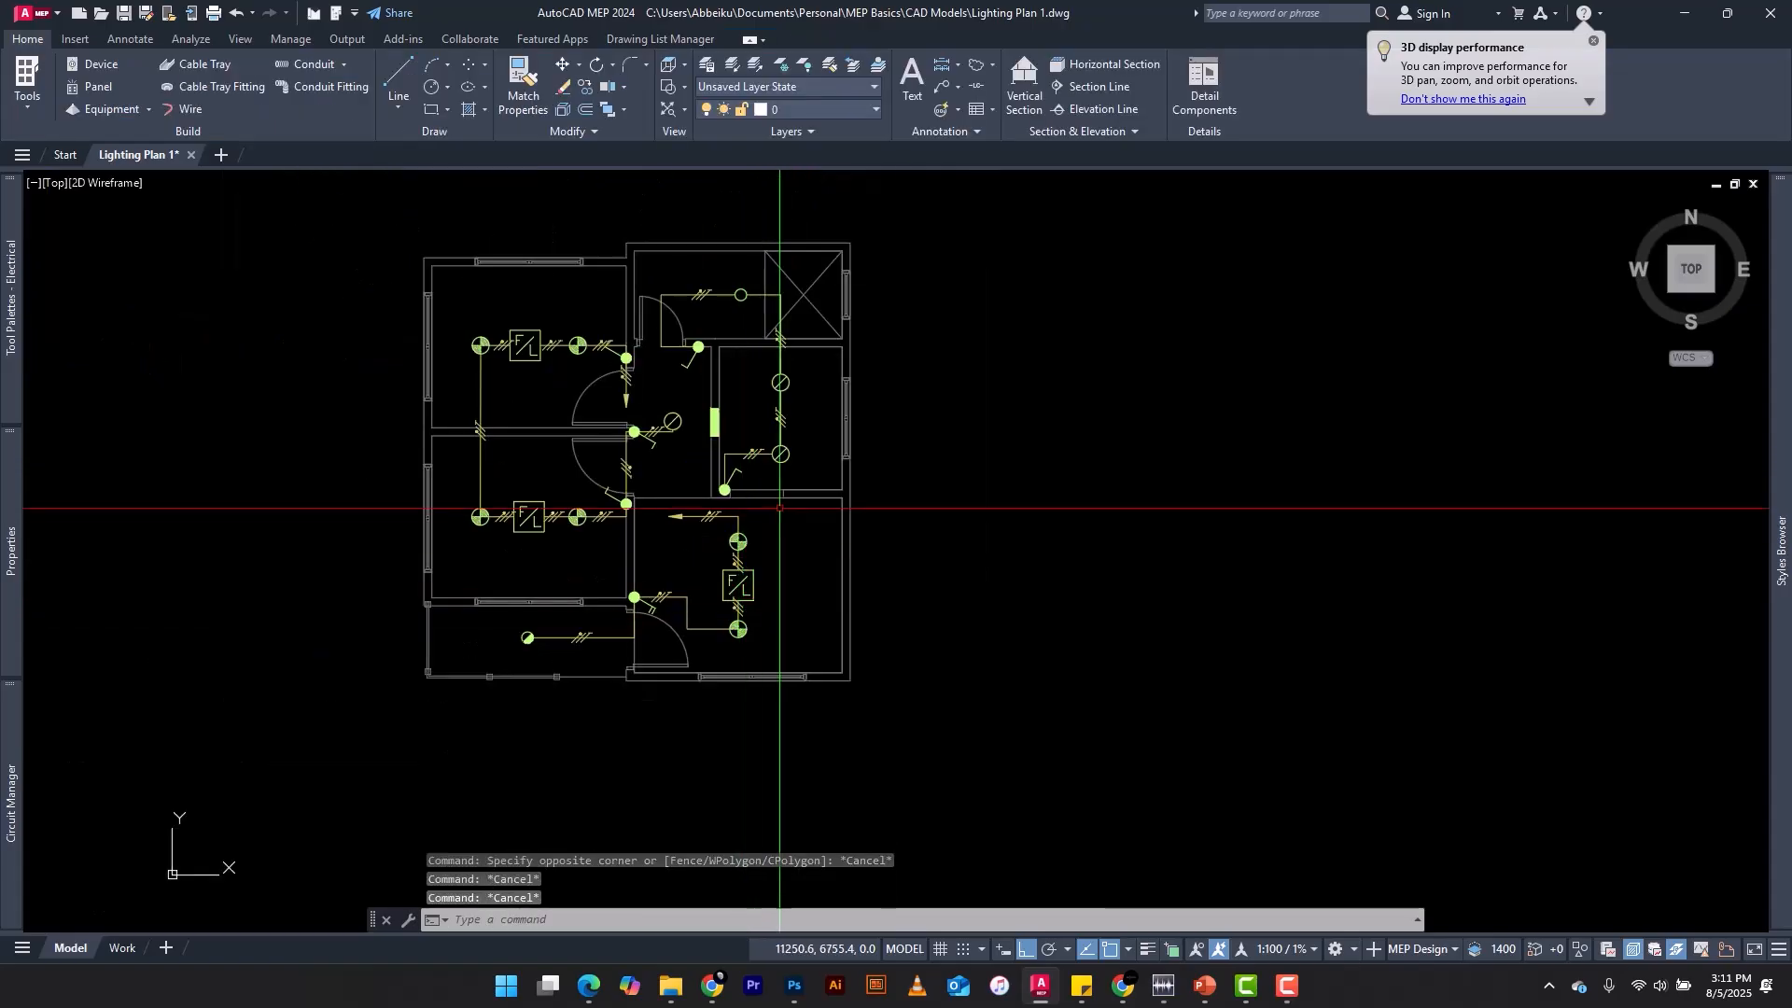
scroll(787, 401, up, 5)
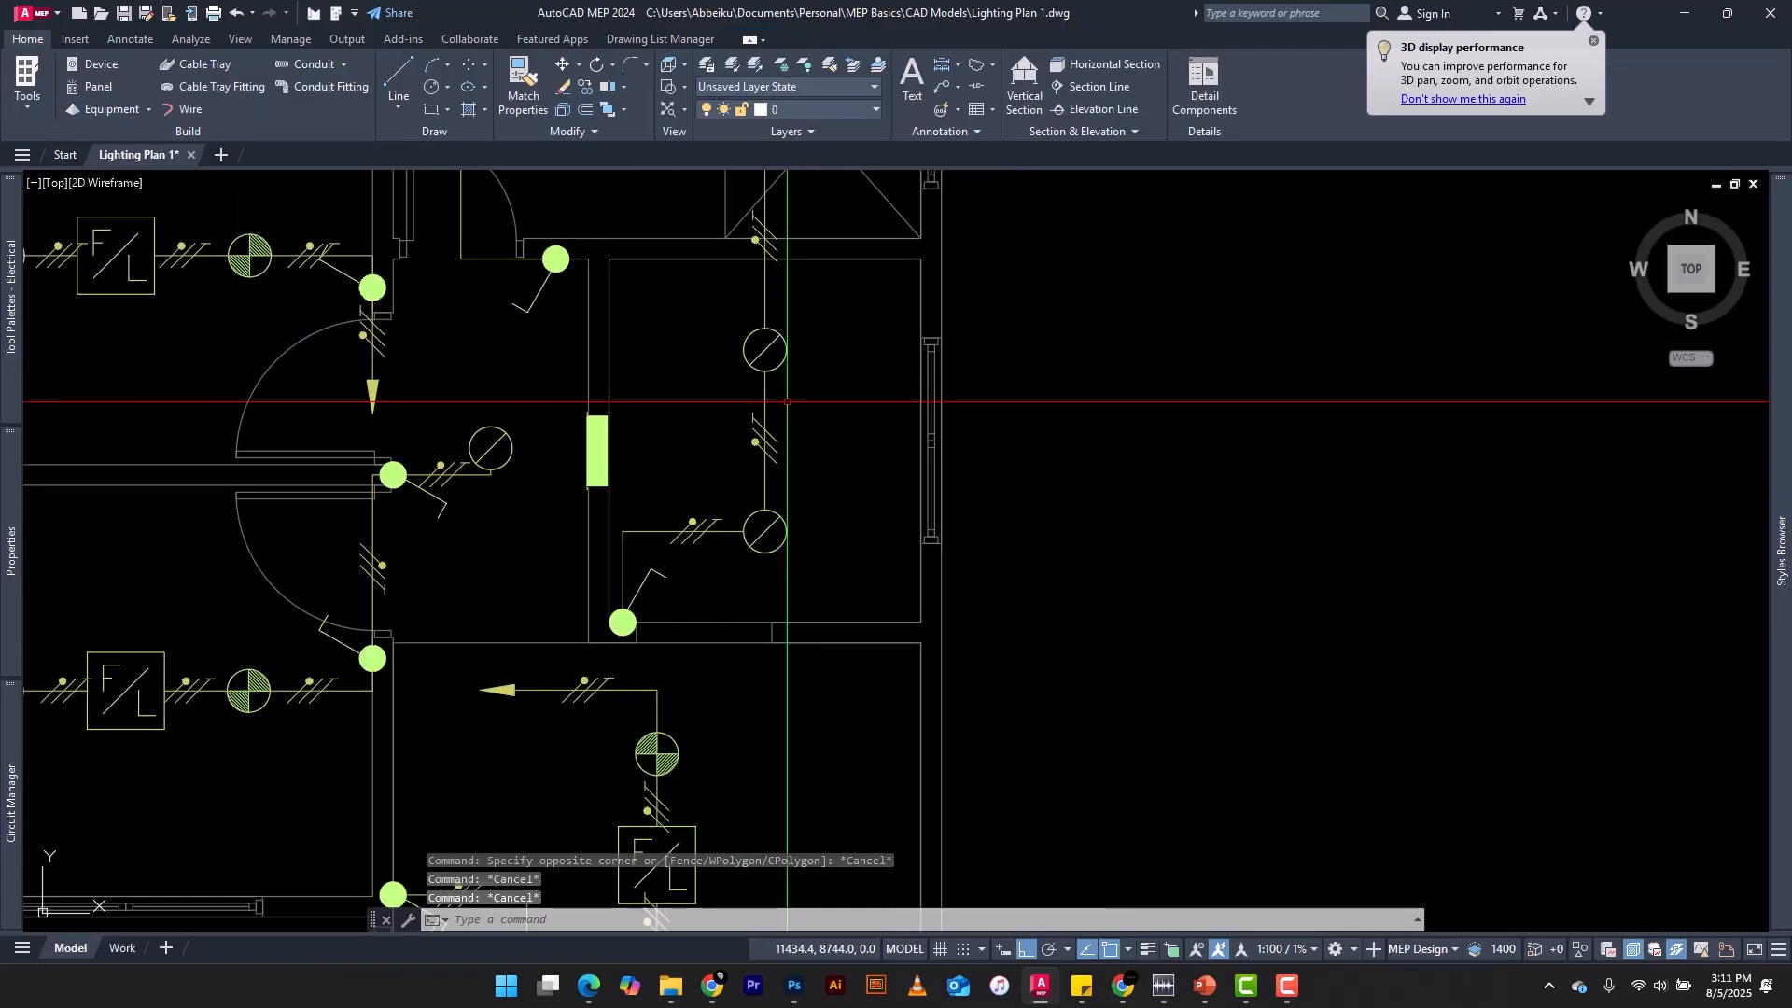
Step: Assign the two round lights in the kitchen and the single light in the WC above it to circuit L3 of panel DB1
scroll(787, 401, down, 3)
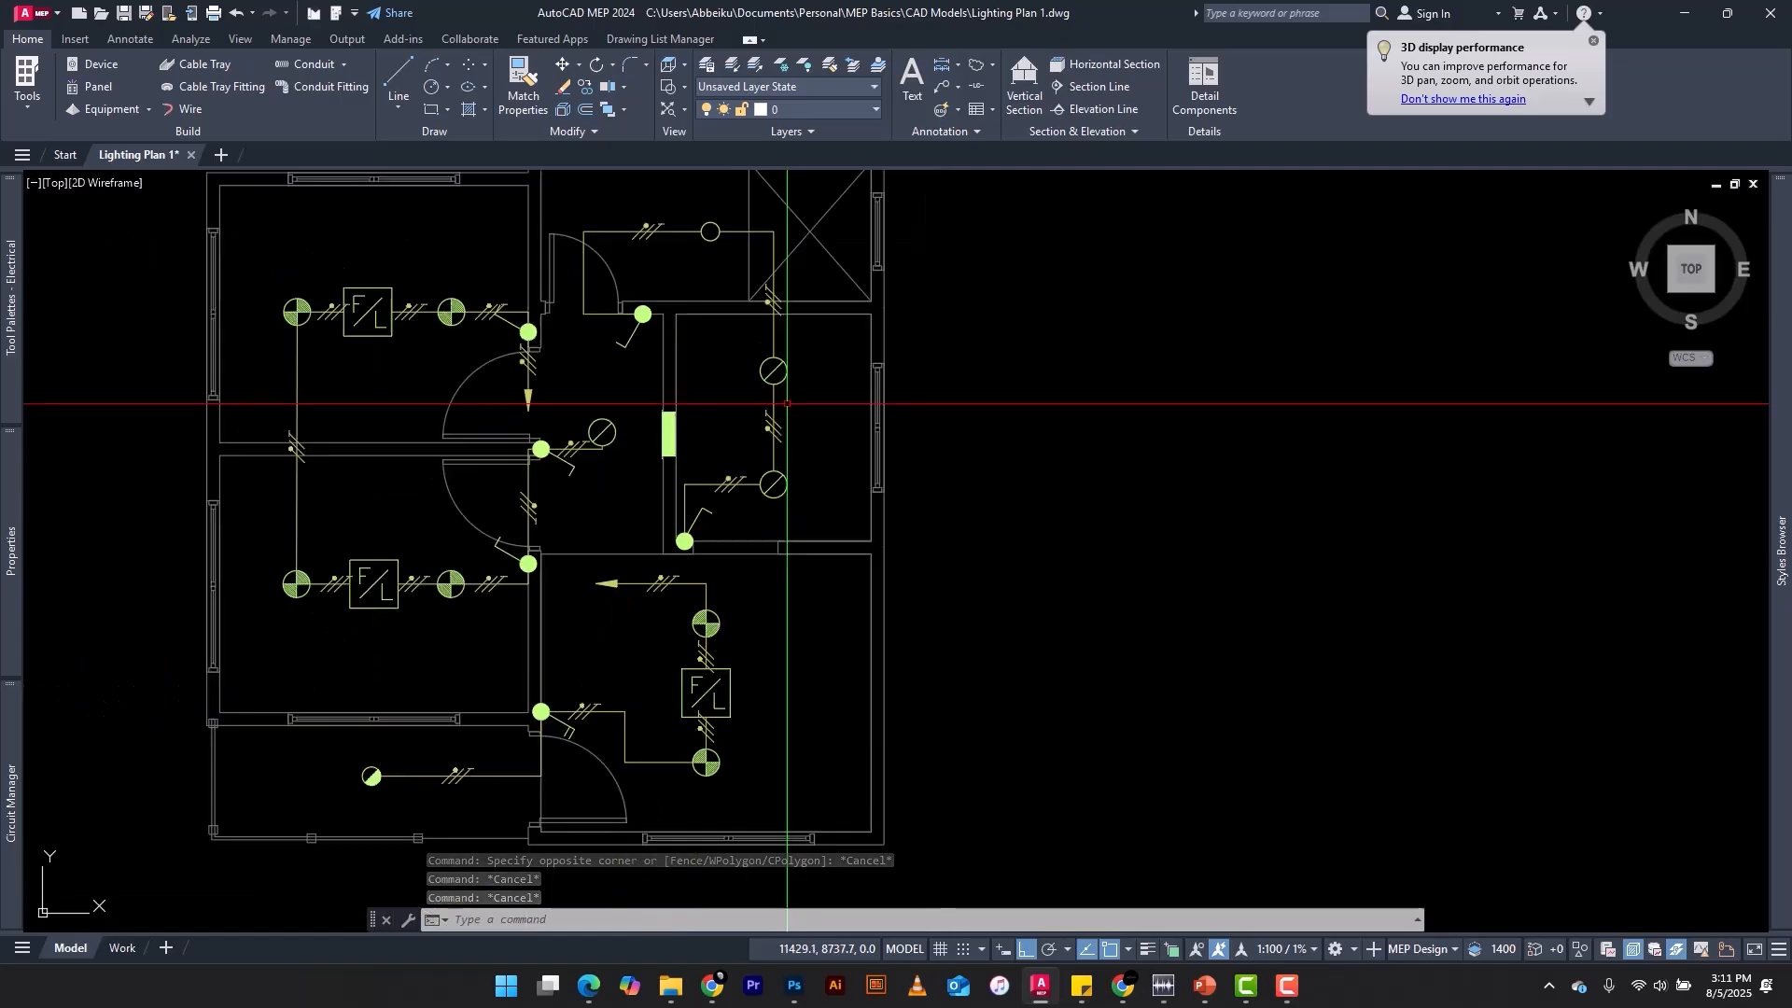
click(774, 370)
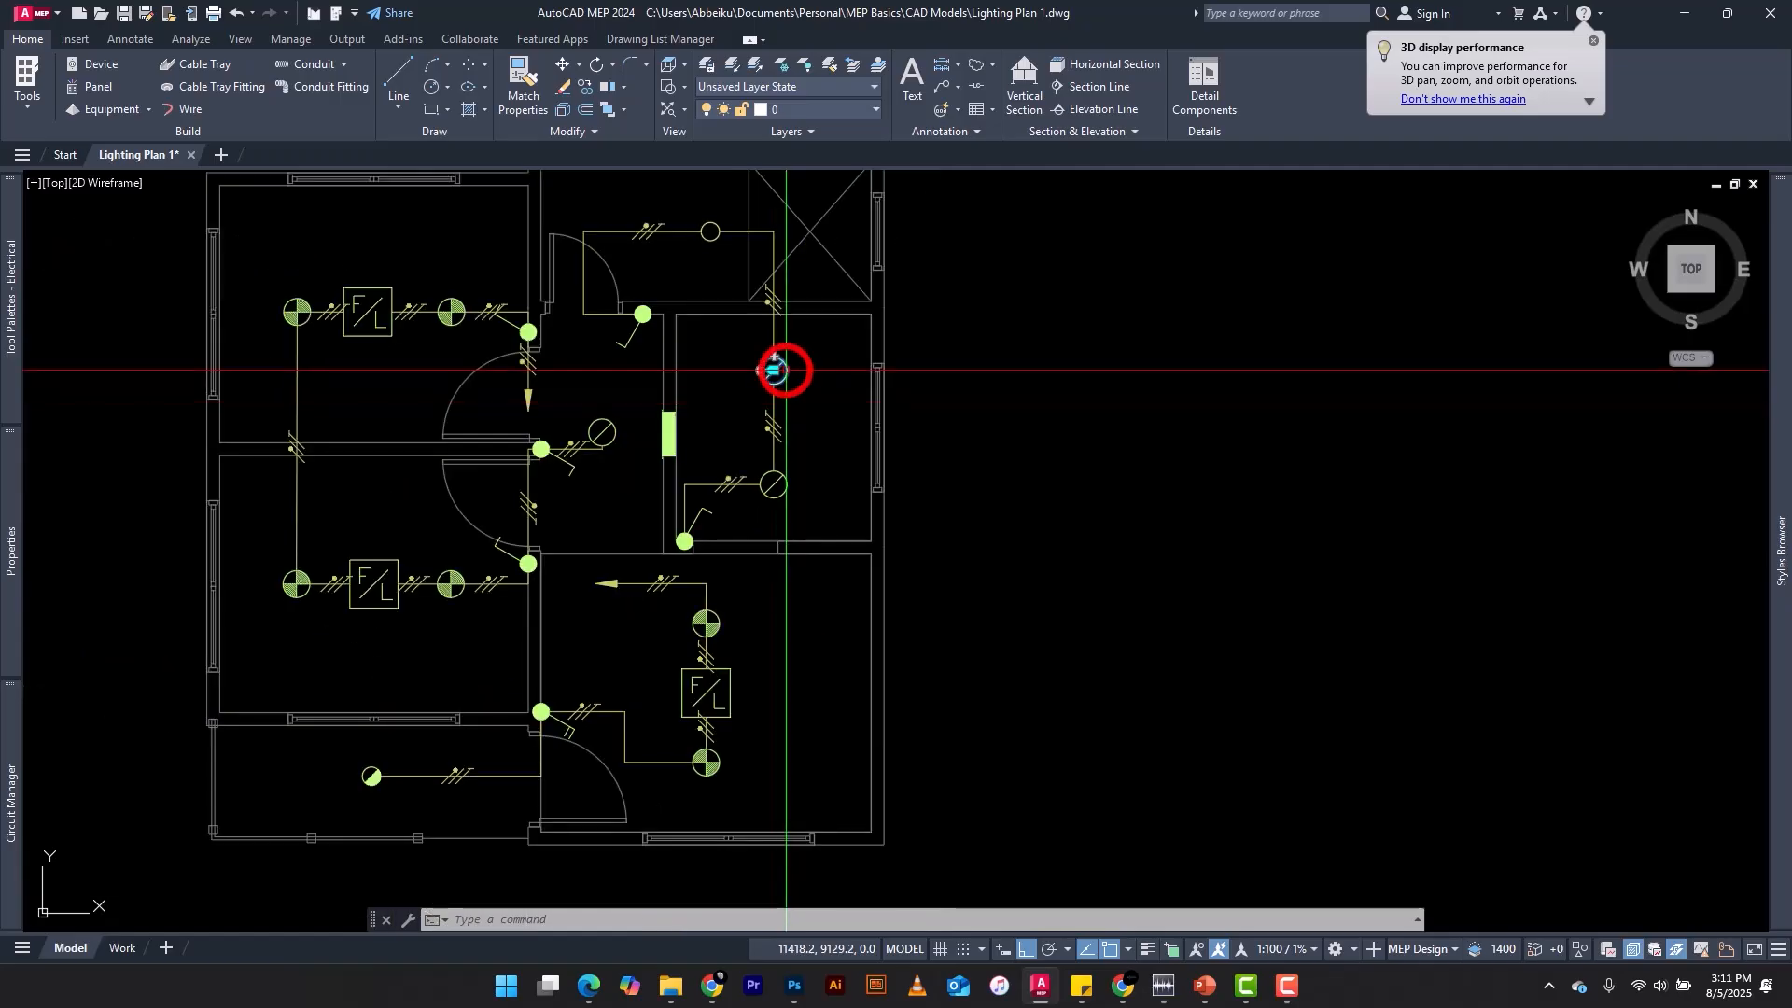
click(784, 481)
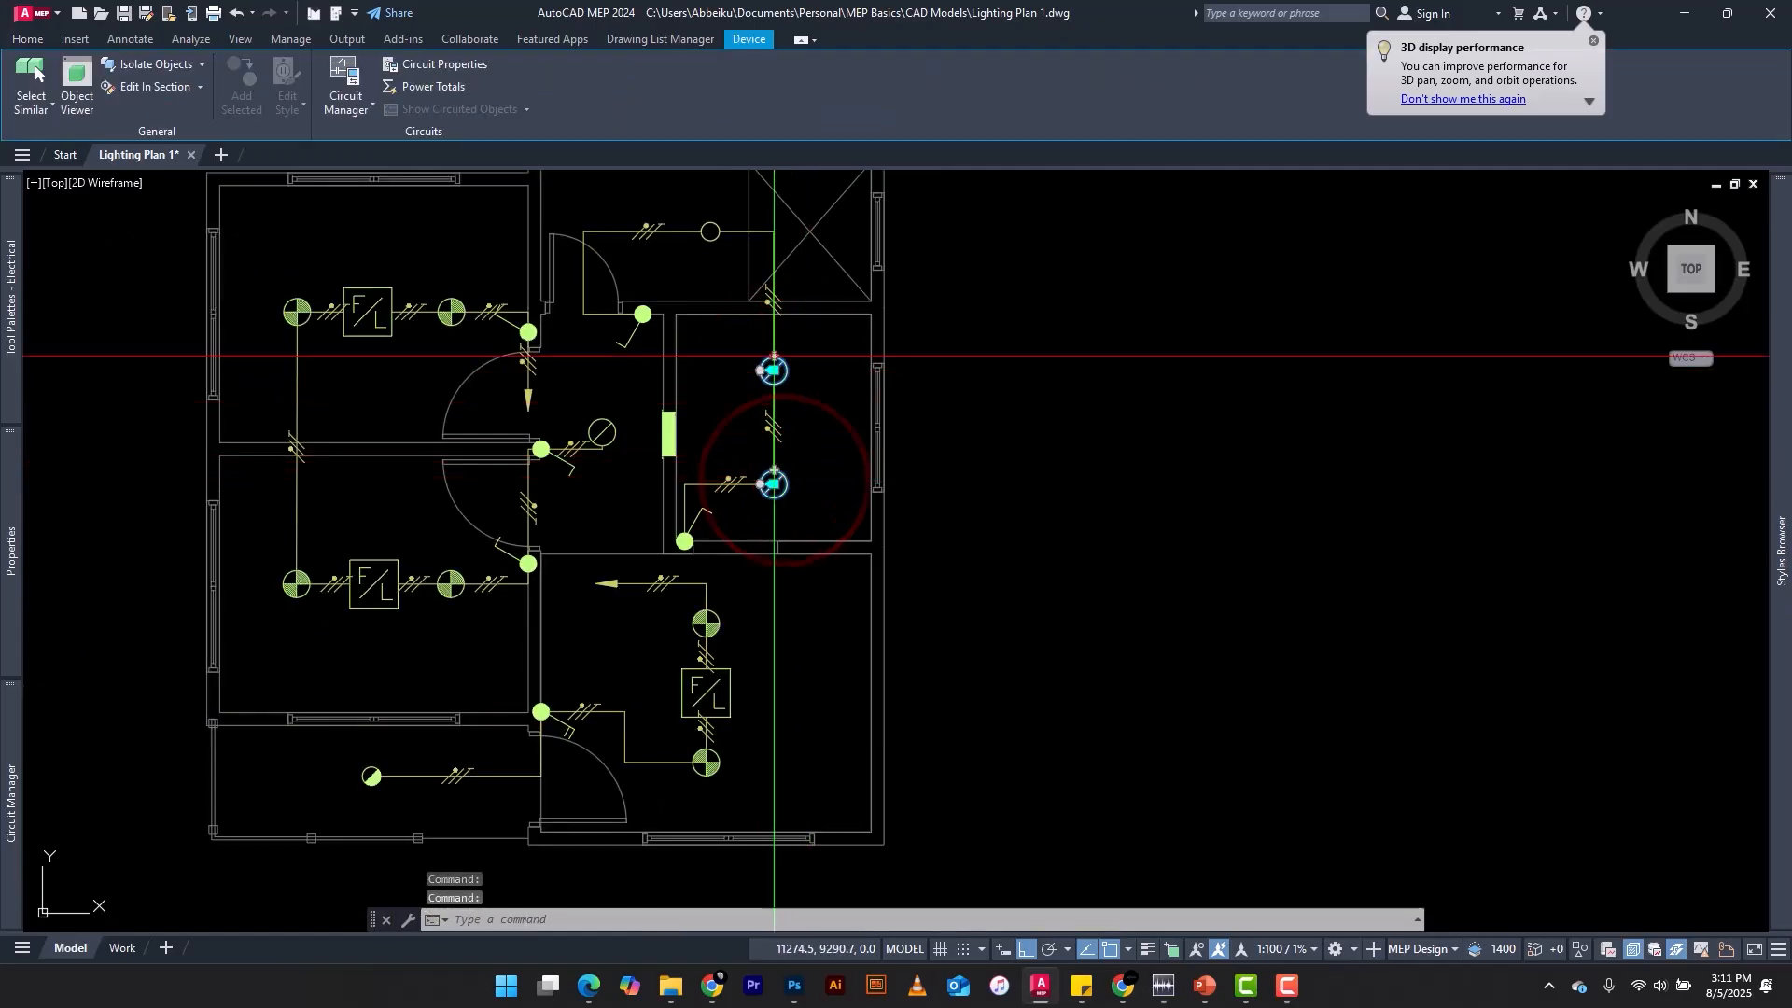
click(715, 225)
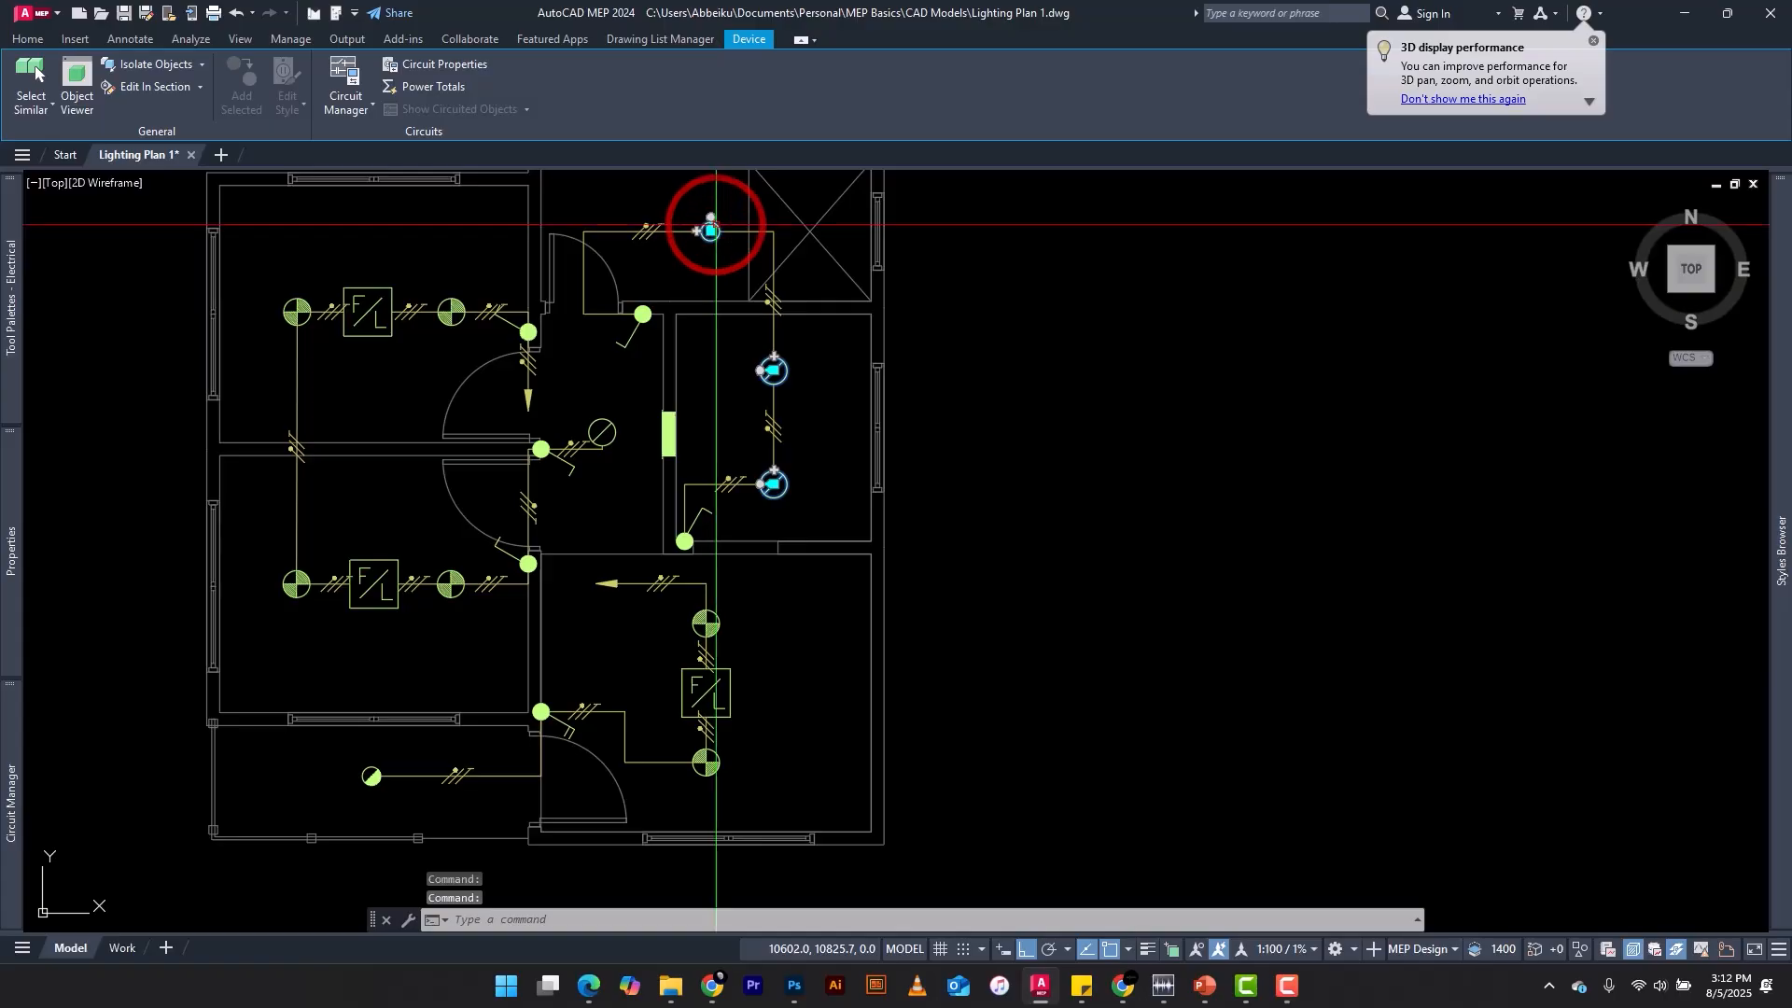
click(425, 65)
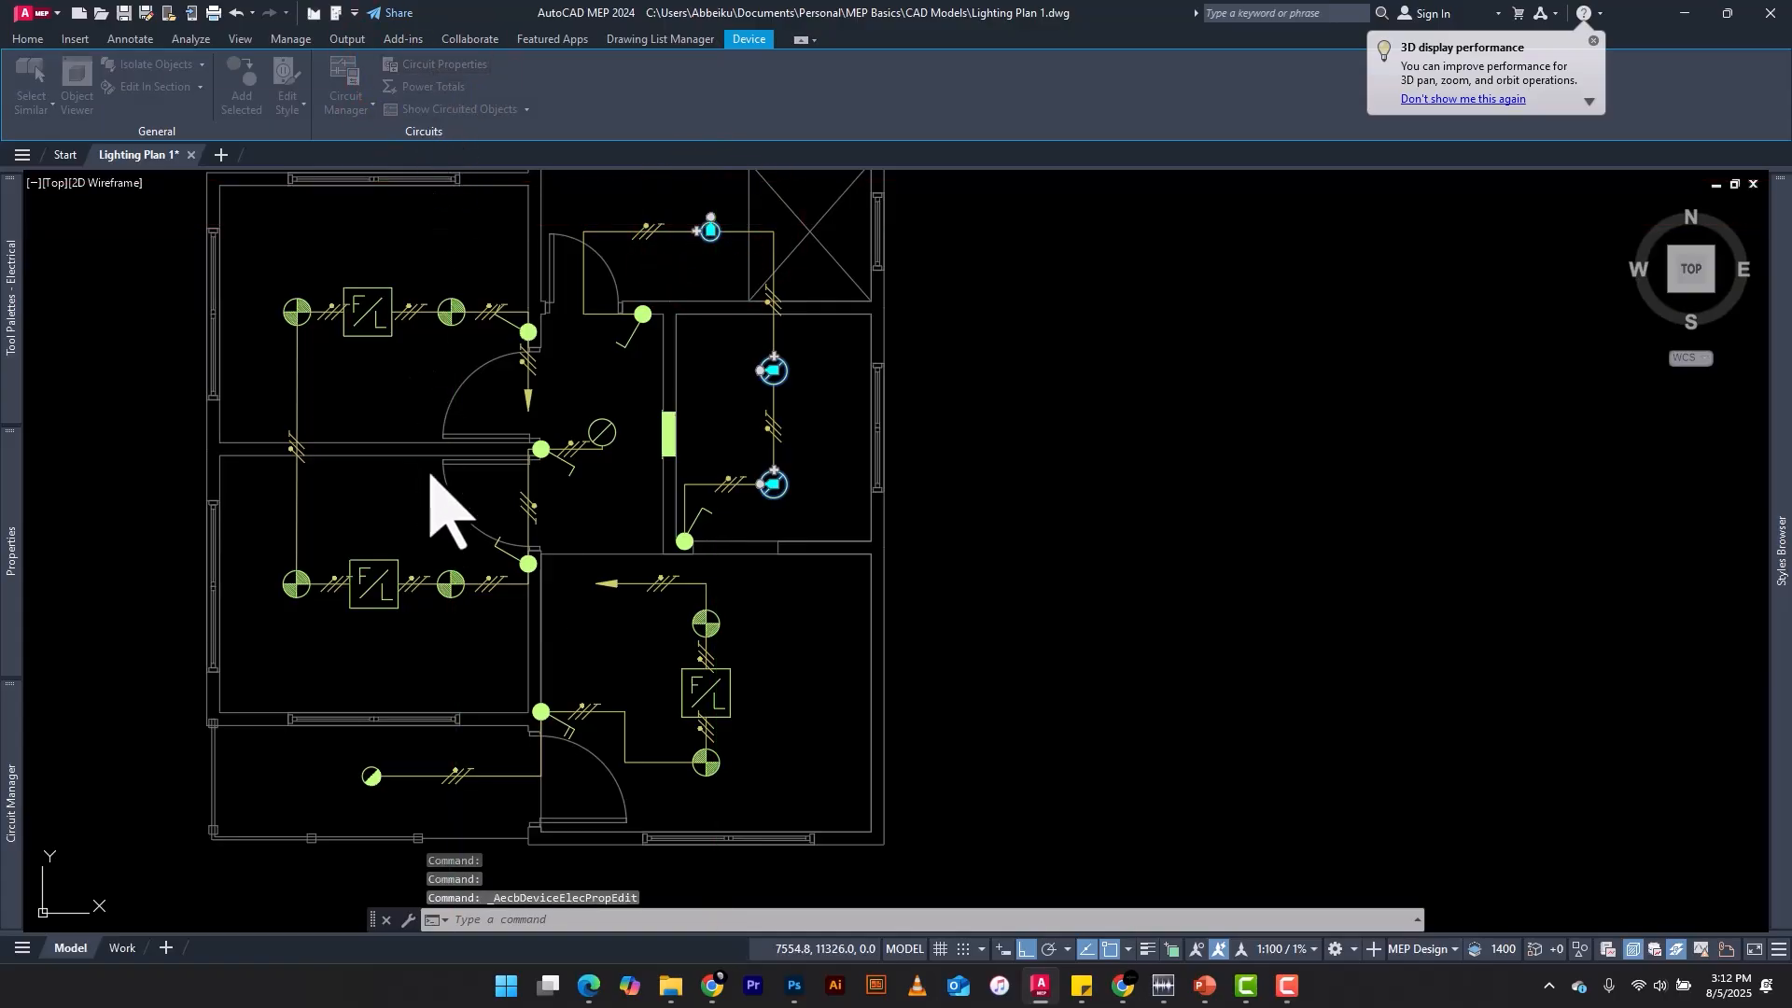
click(194, 311)
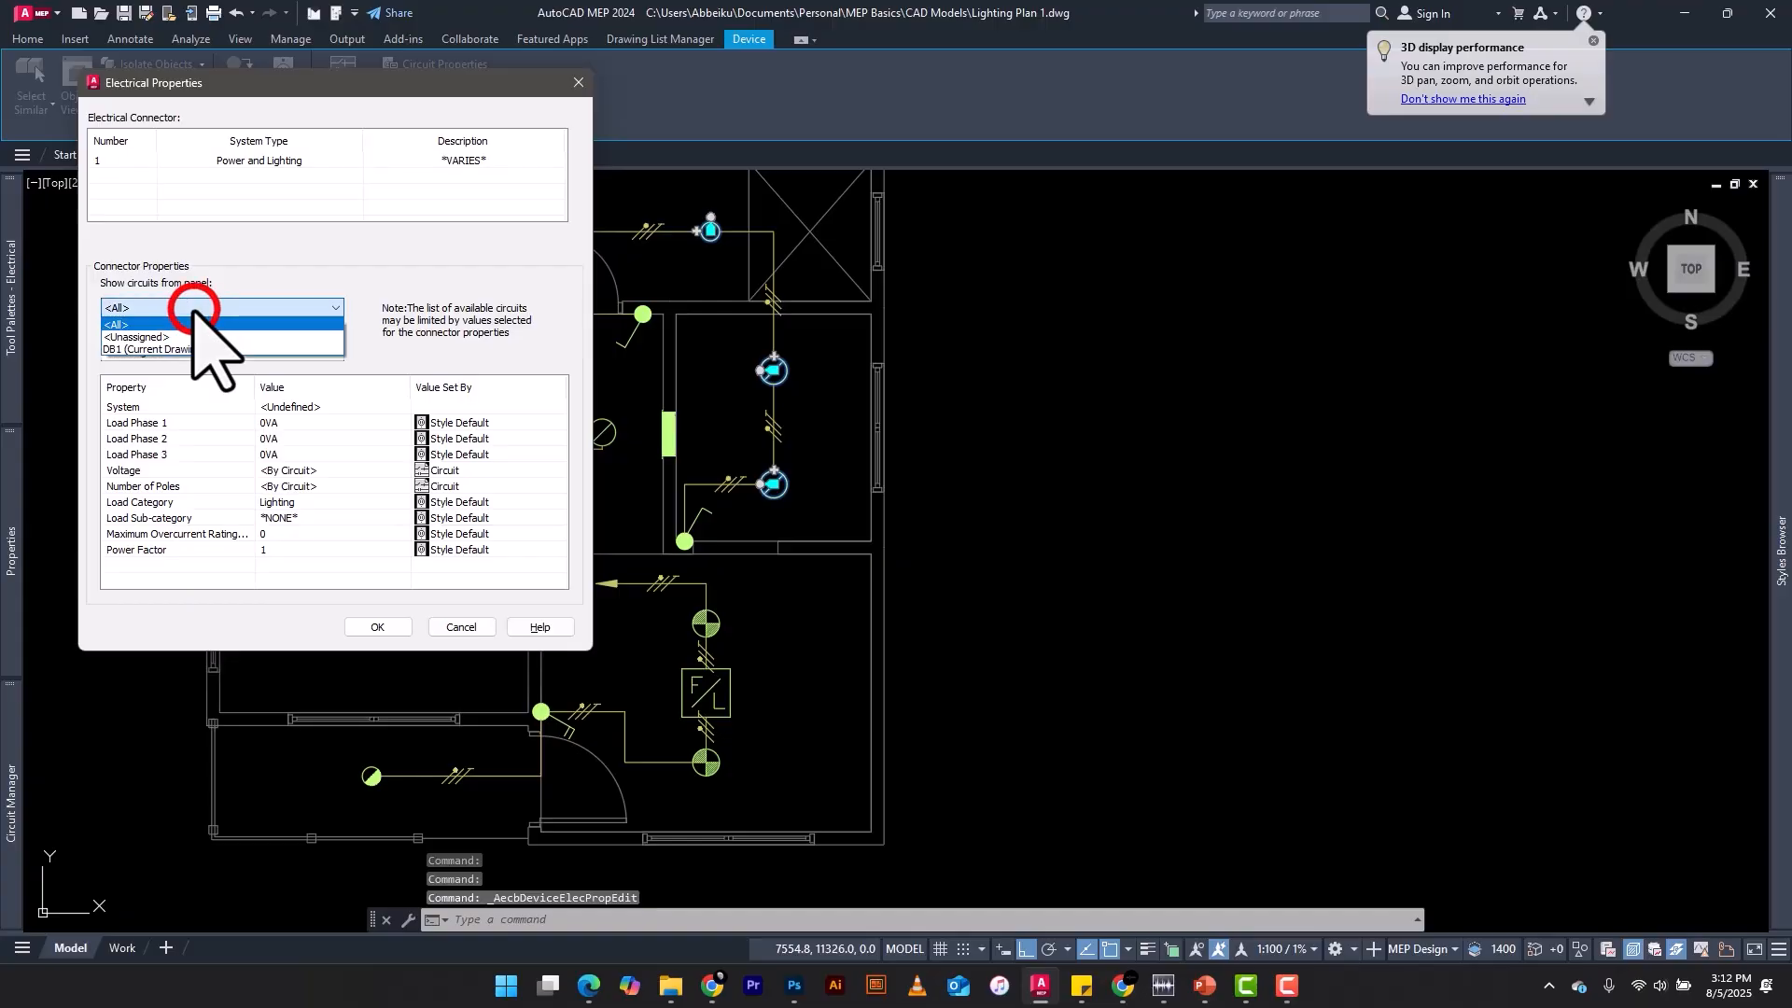
click(170, 347)
click(170, 351)
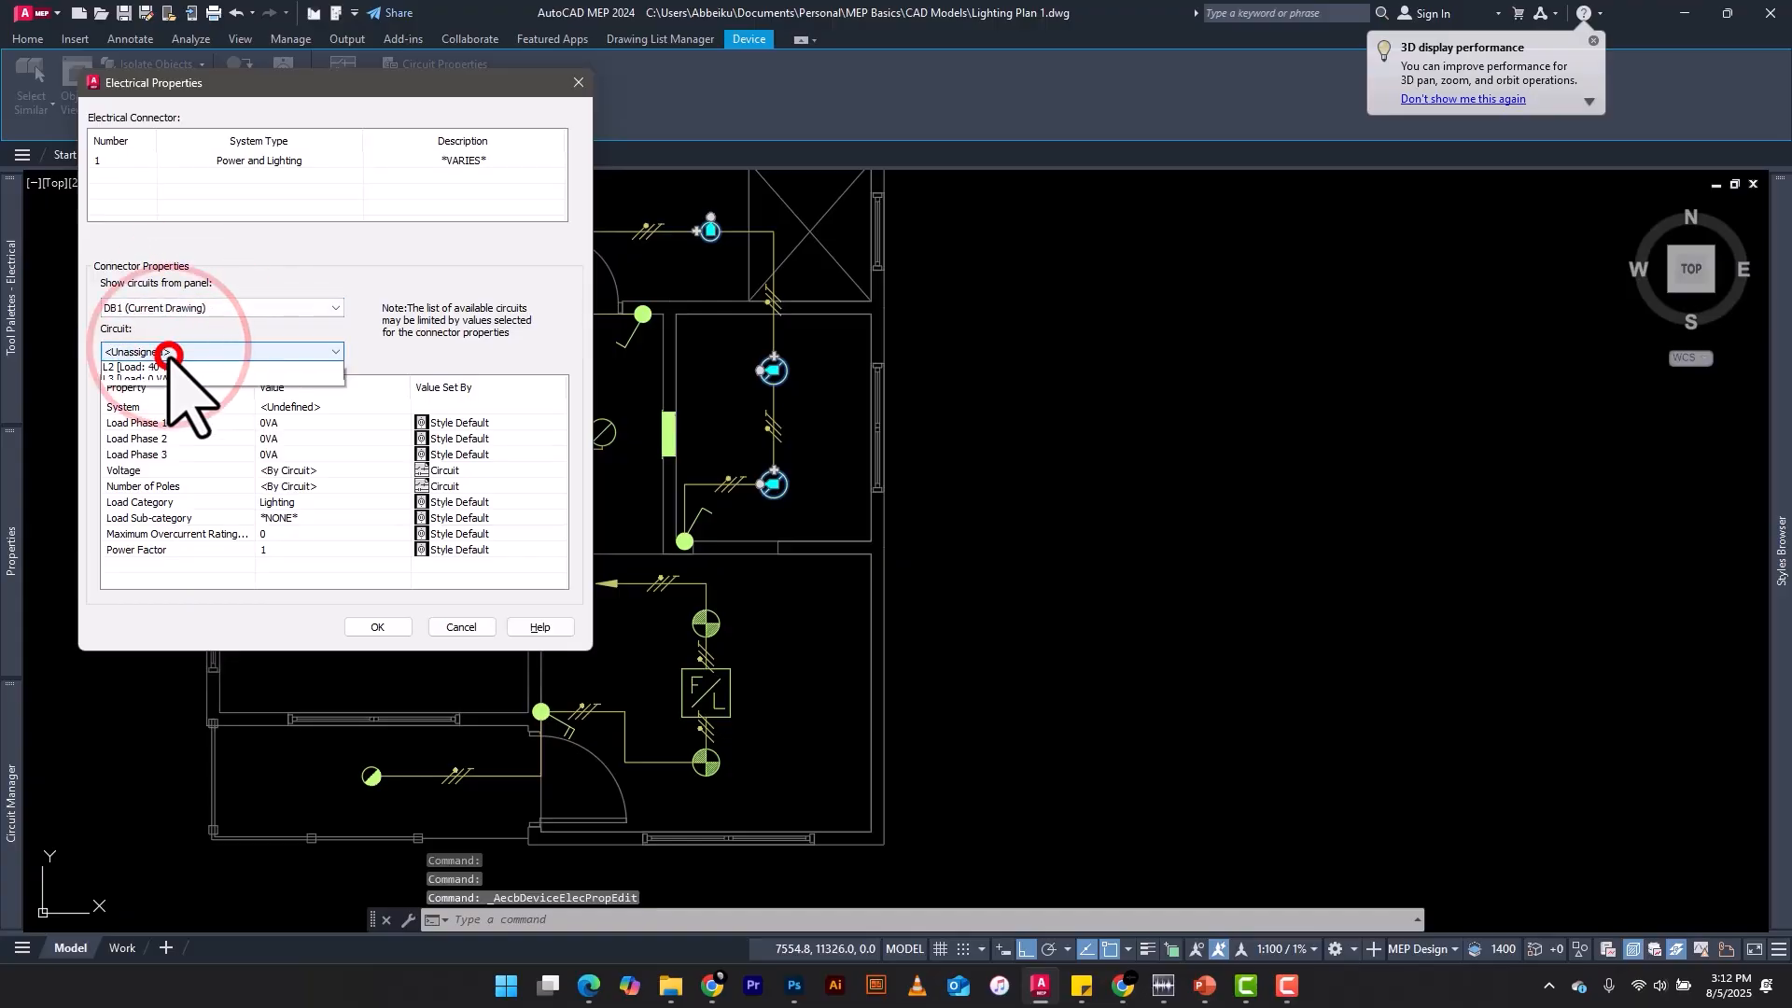
click(171, 411)
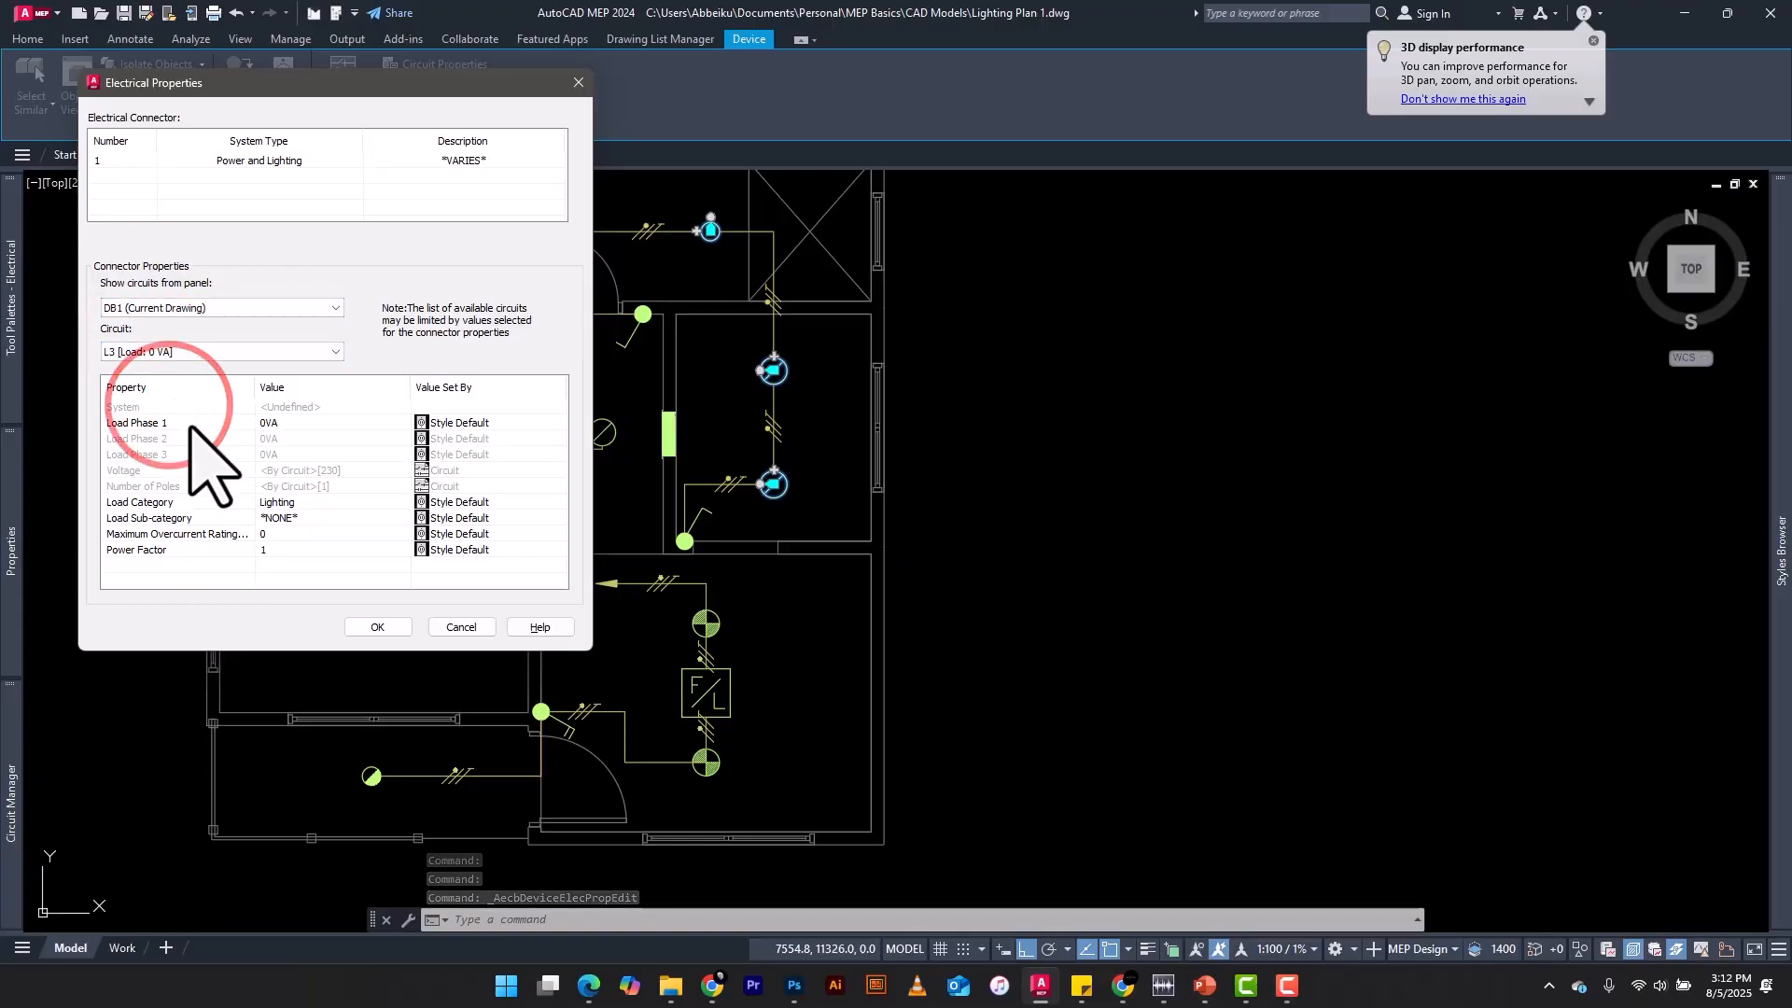
Step: Set load phase 1 to 15 VA, maximum overcurrent rating to 10 and power factor to 0.8, apply them and clear the fixture selection
click(270, 422)
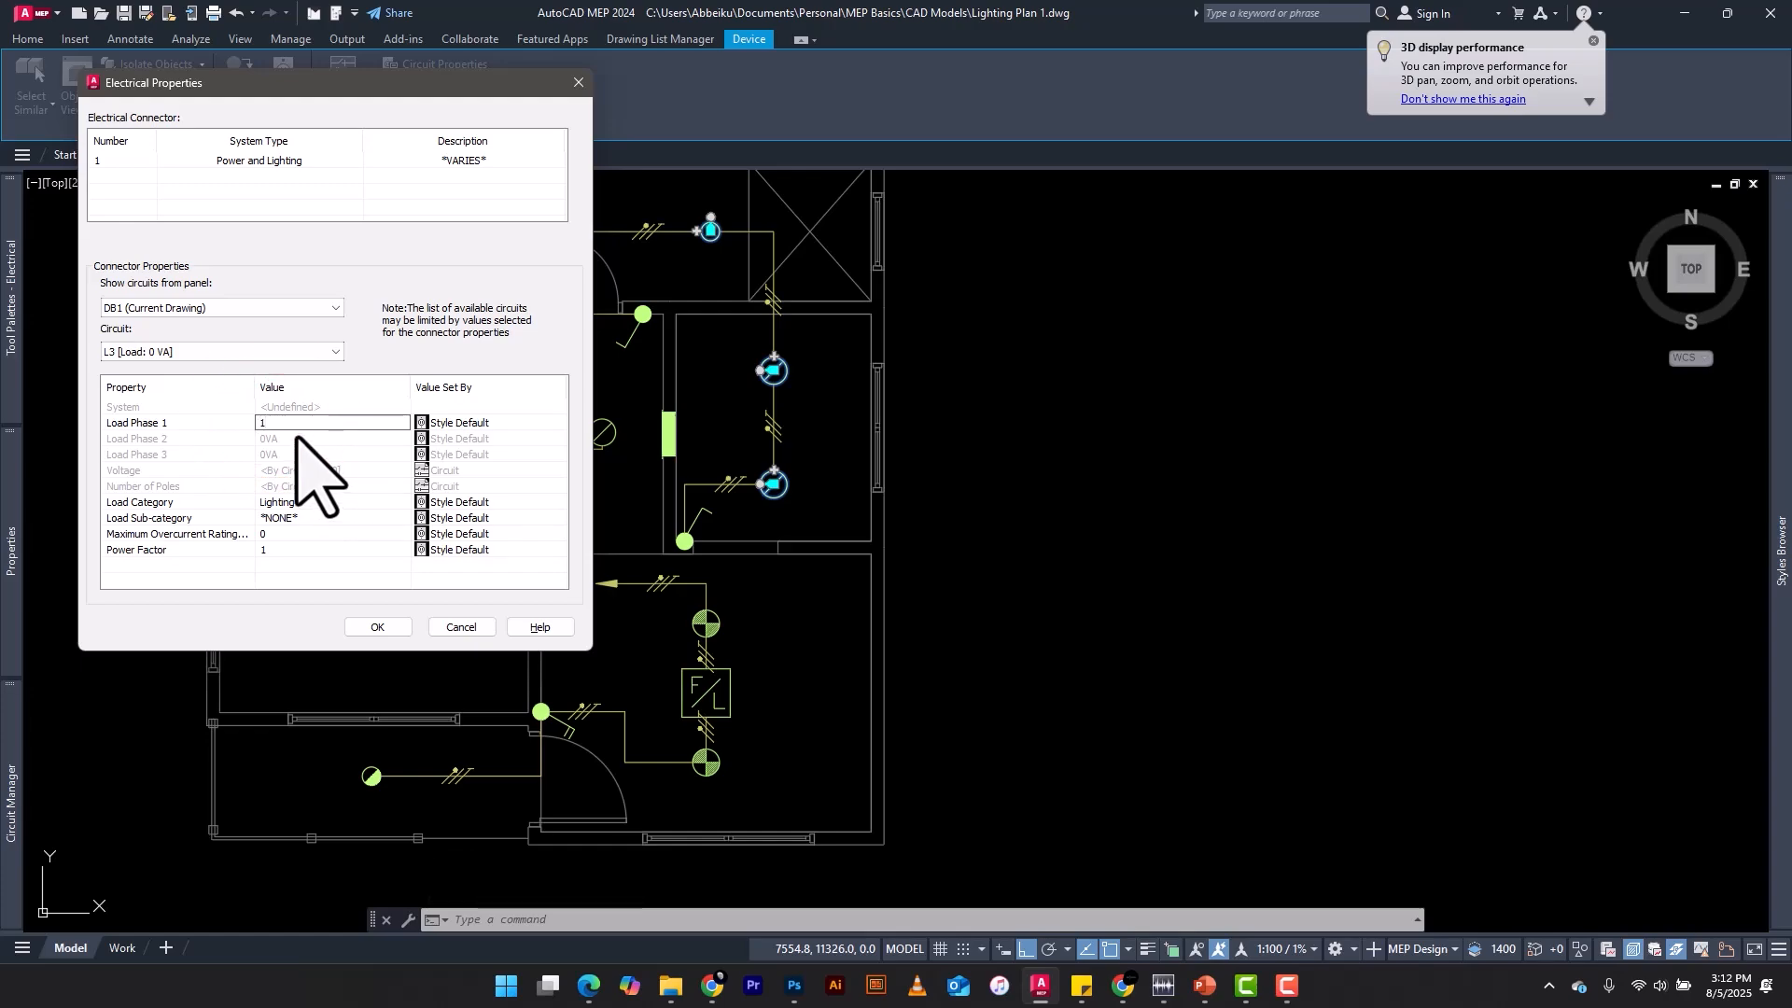
text(15)
click(309, 501)
click(301, 516)
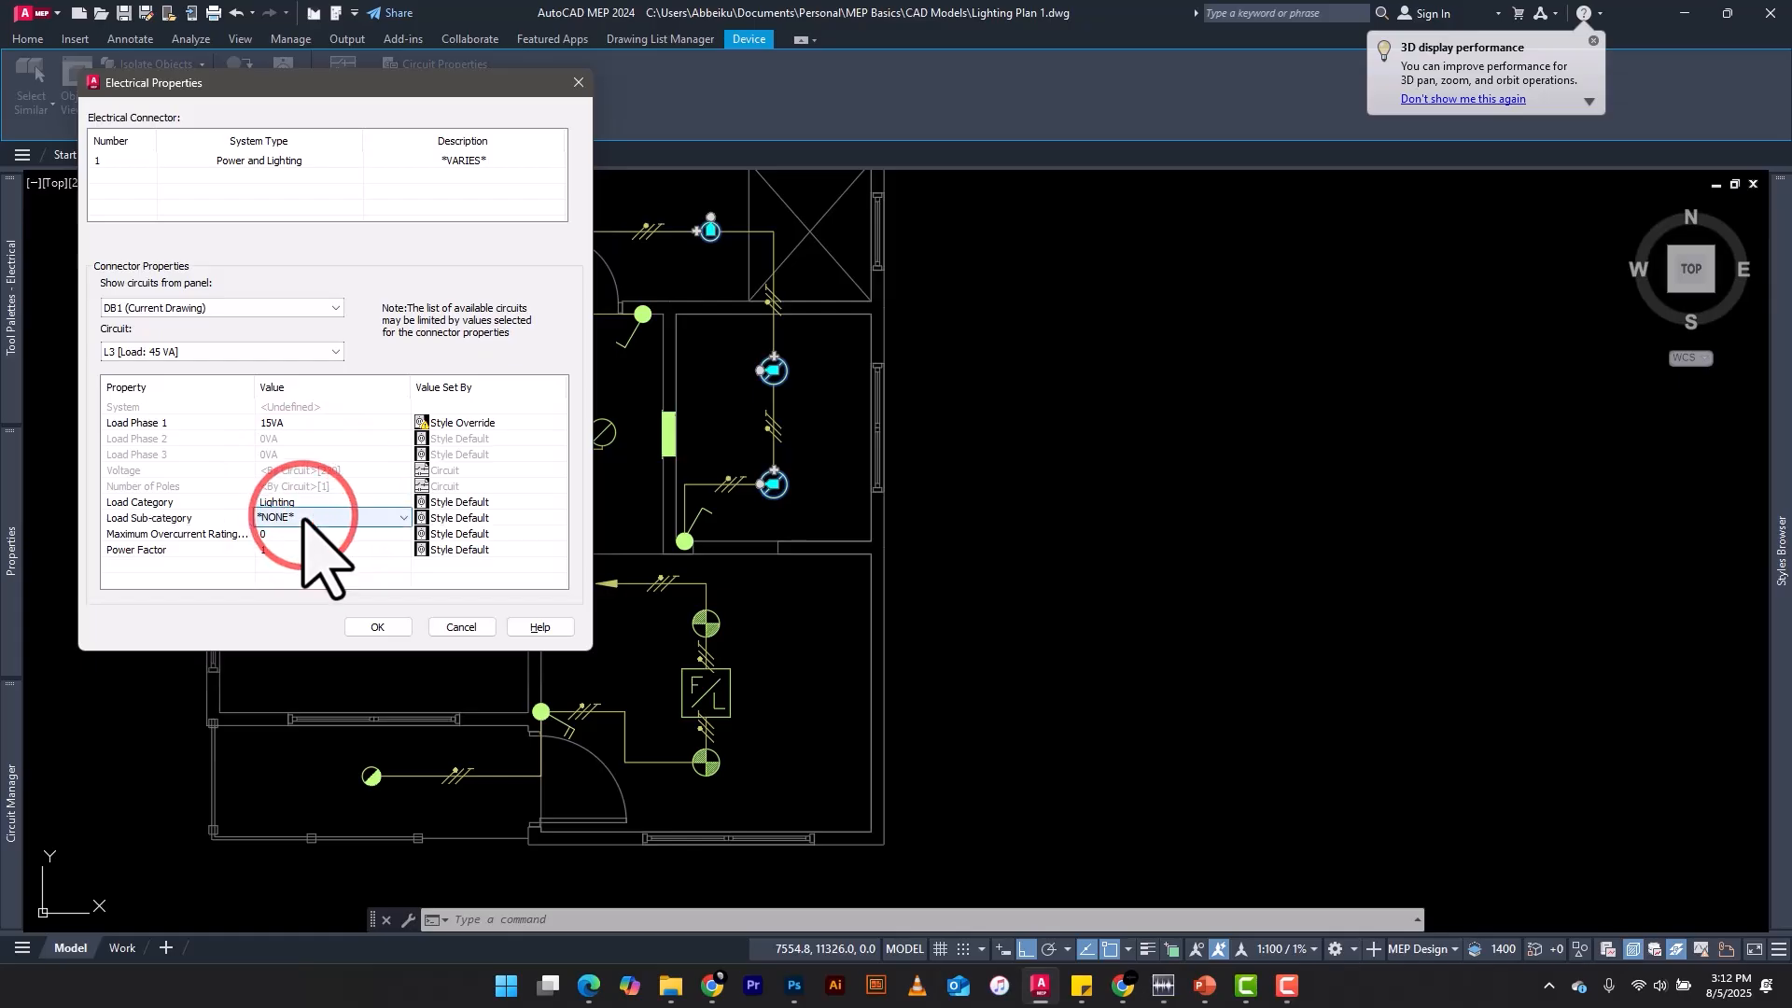
click(280, 543)
click(279, 537)
click(279, 536)
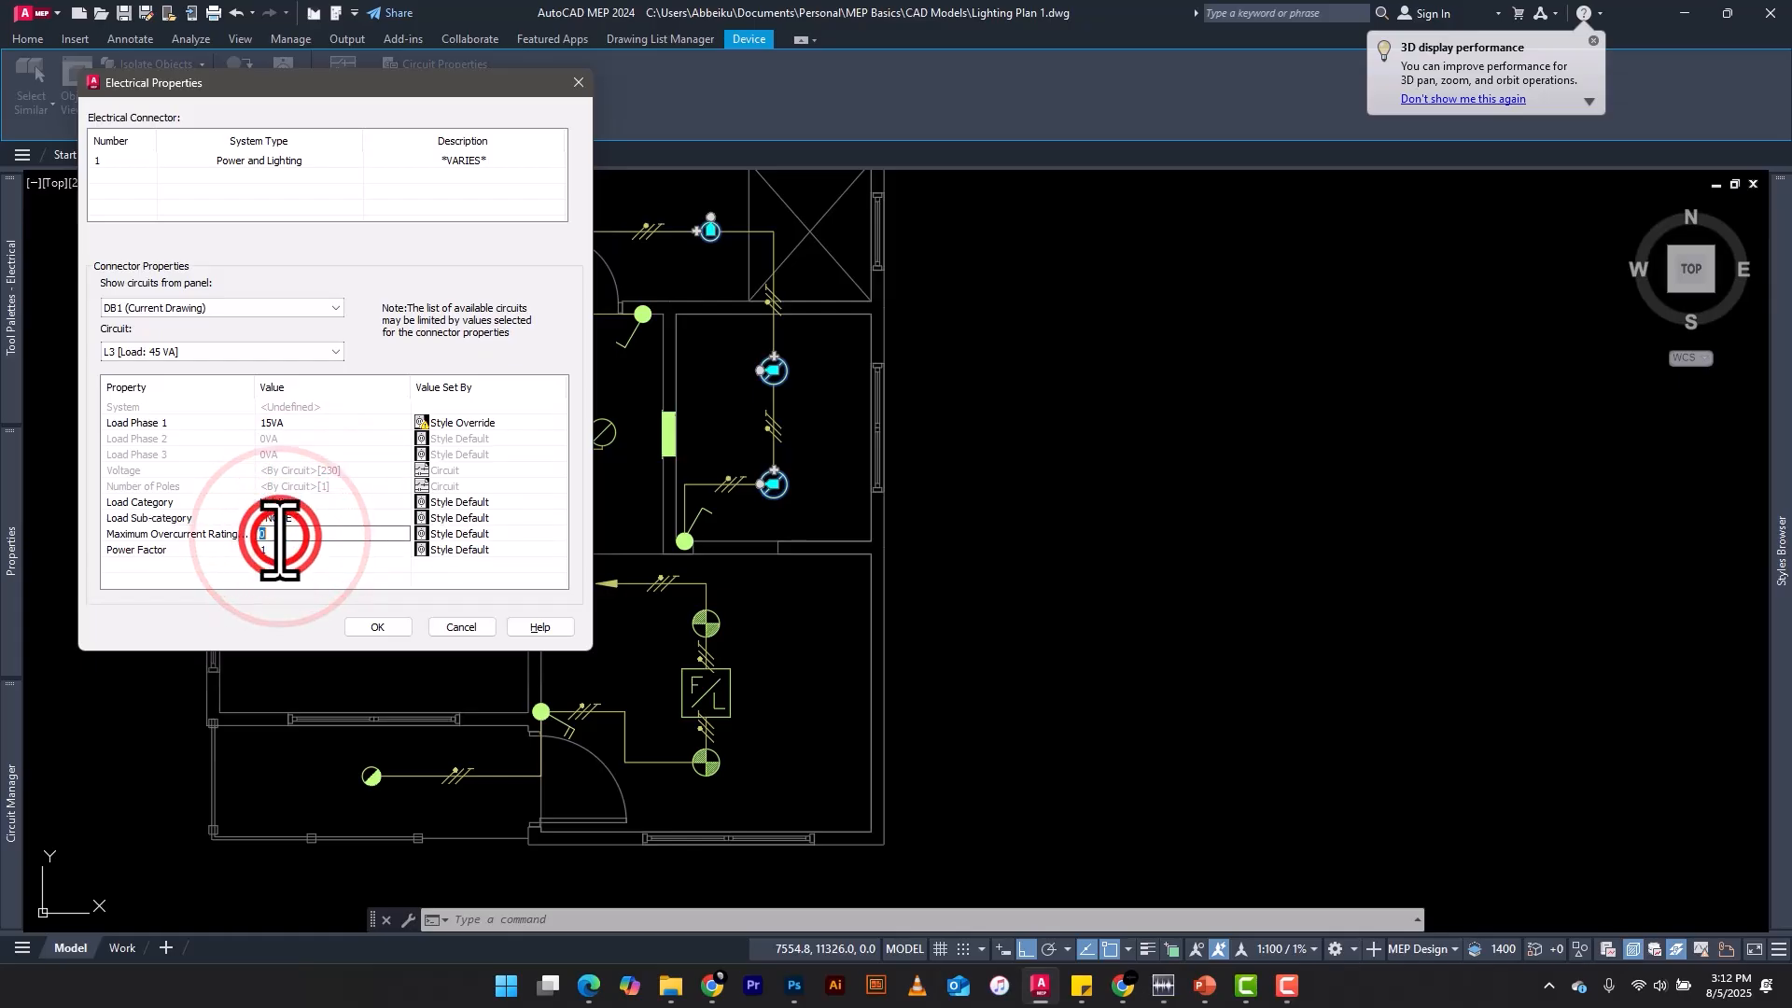
text(10)
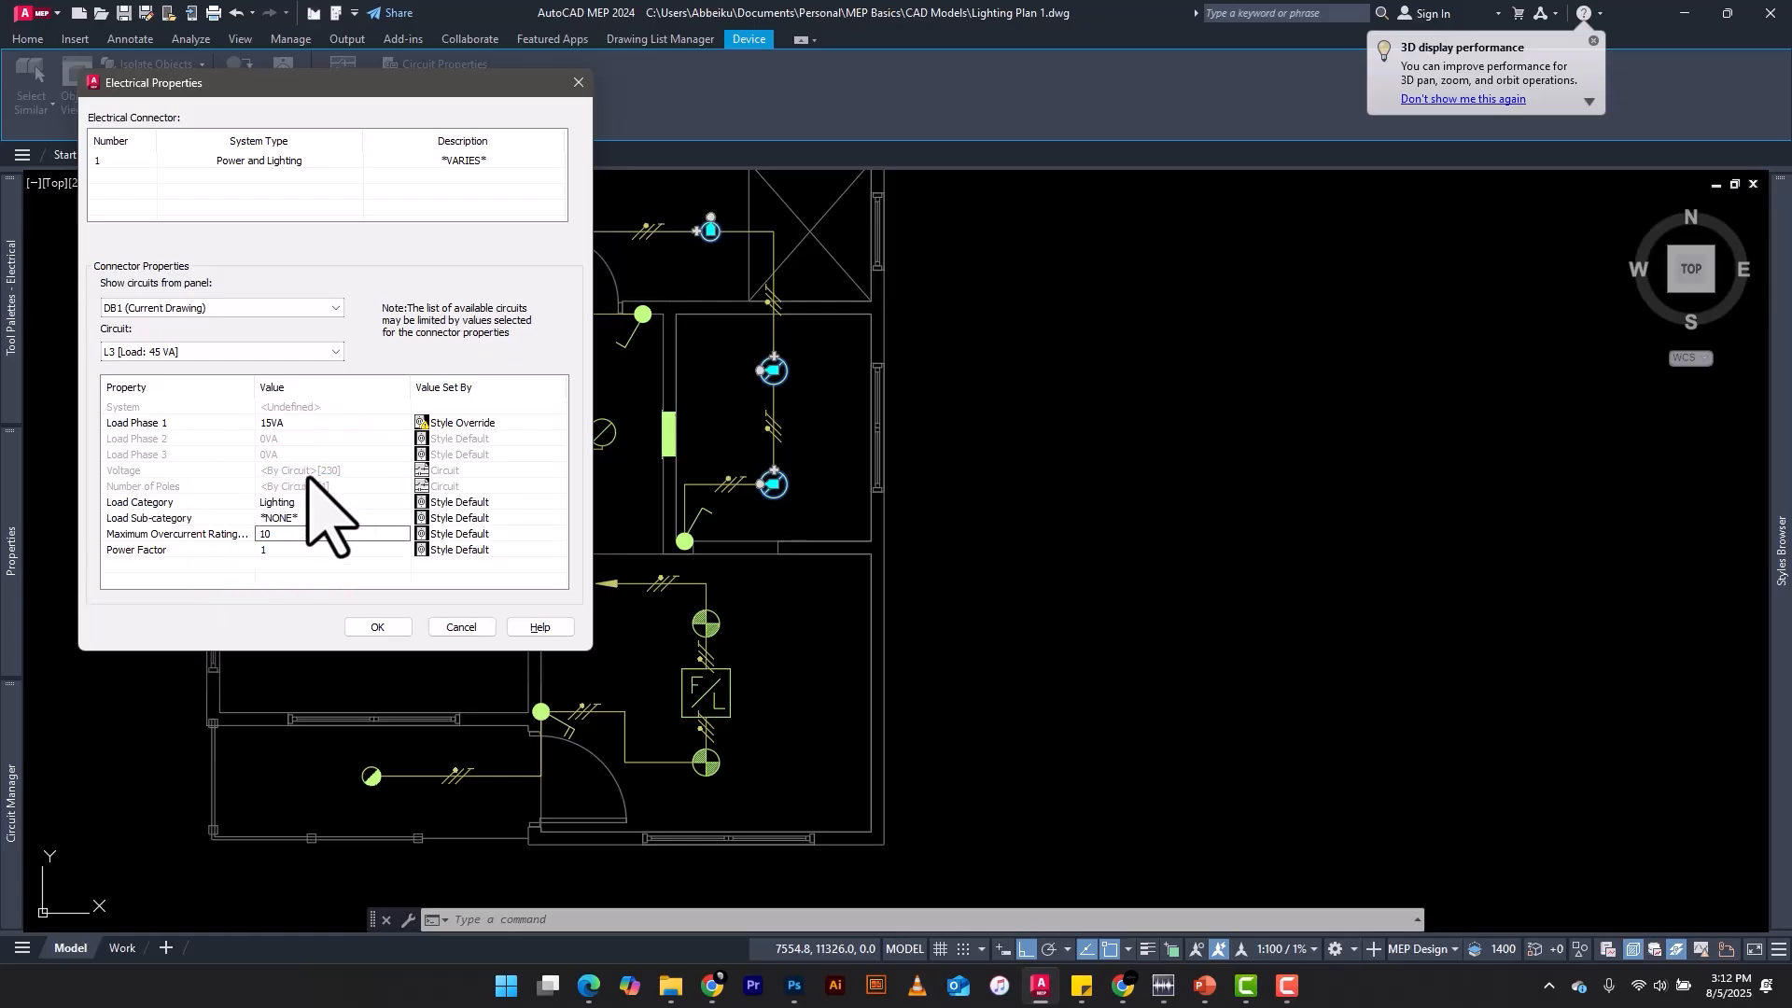
click(289, 549)
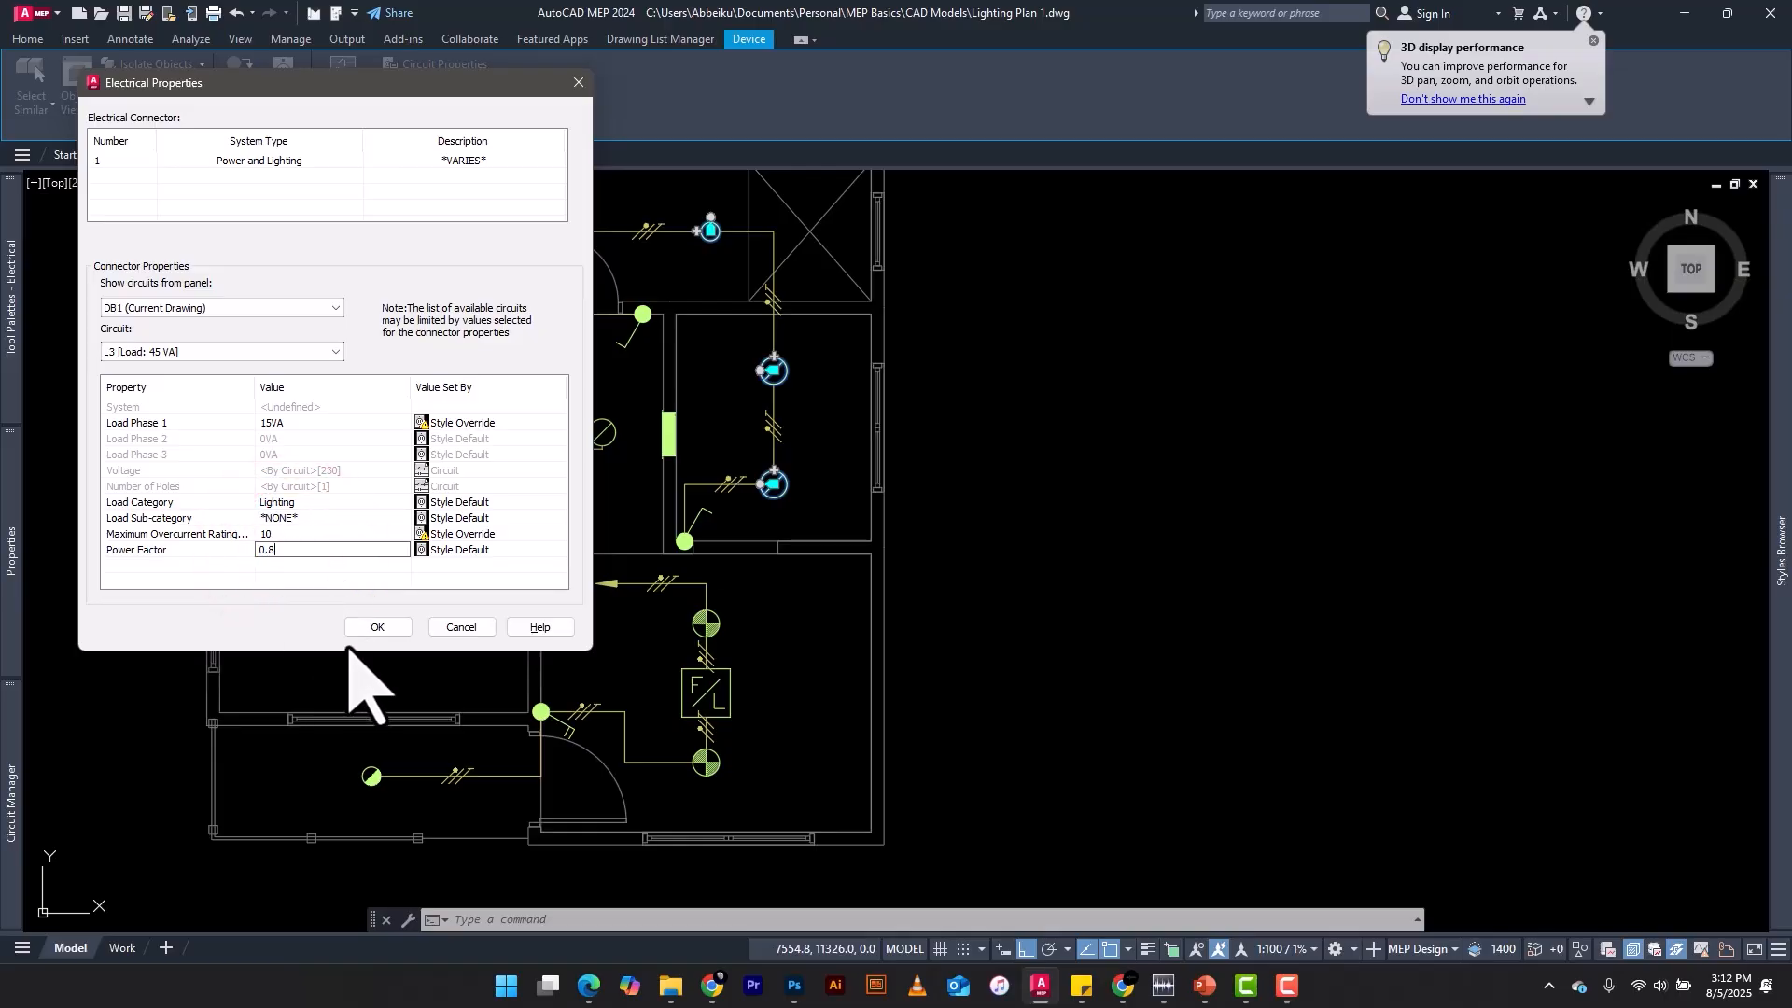
click(377, 626)
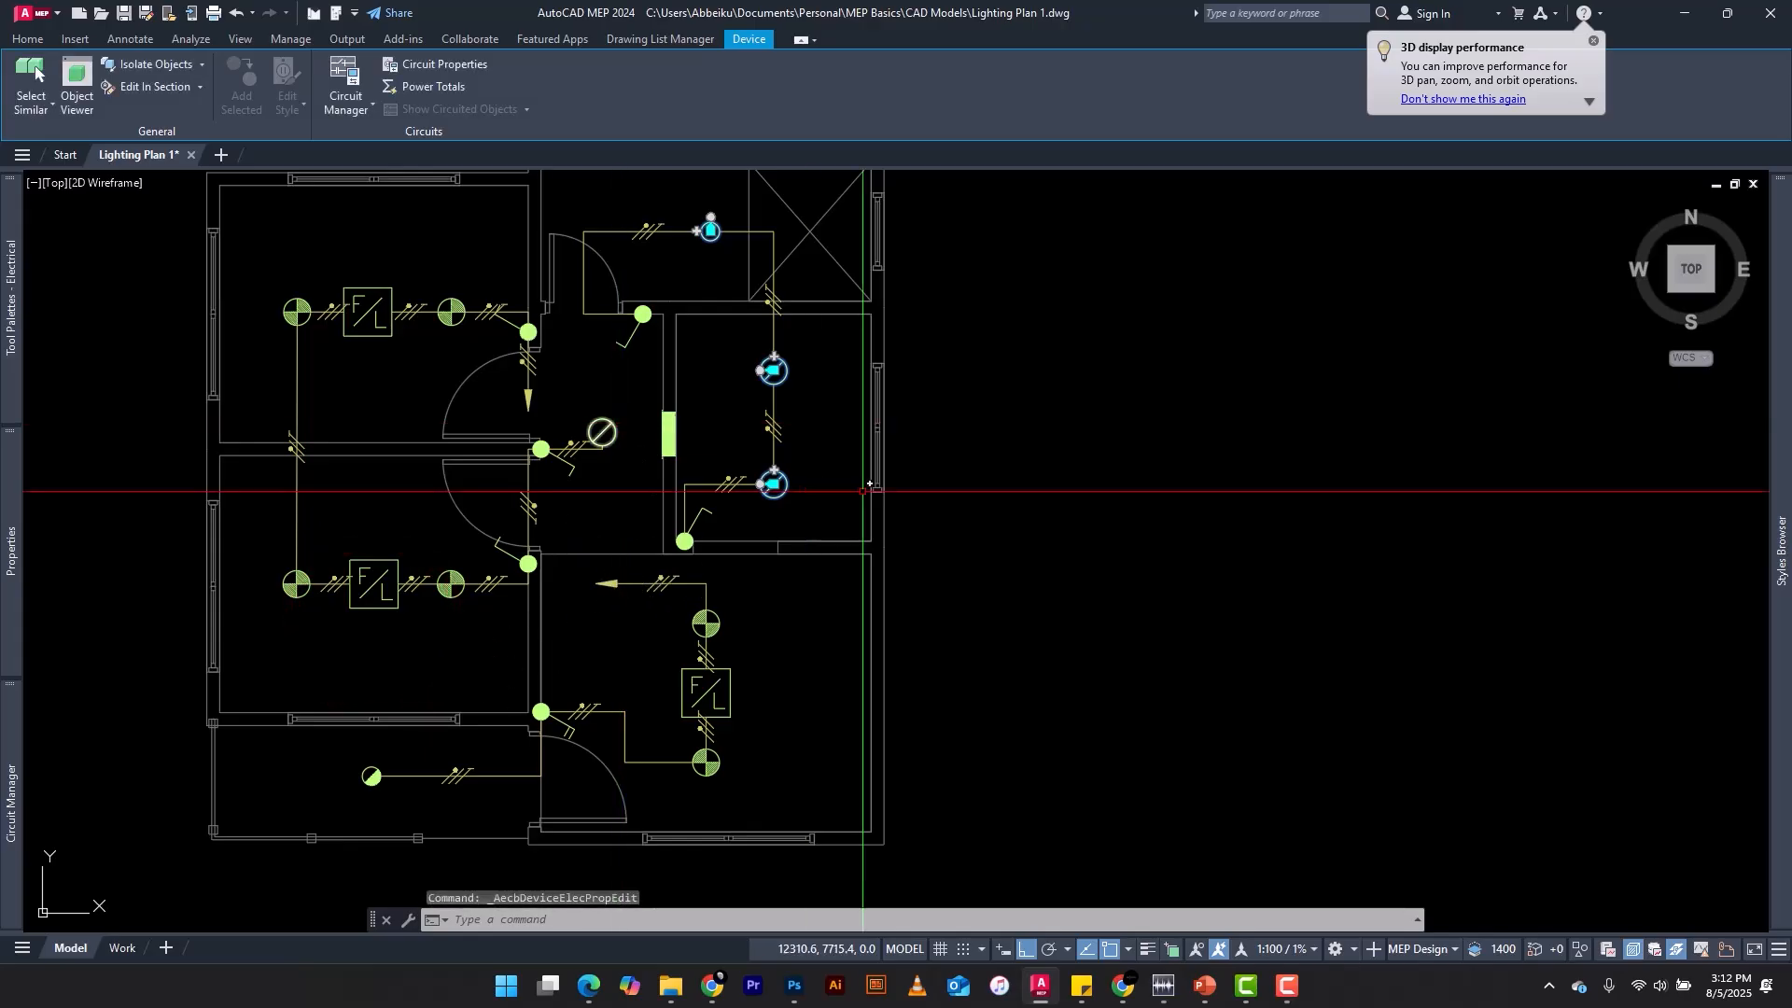
scroll(835, 491, down, 3)
key(Escape)
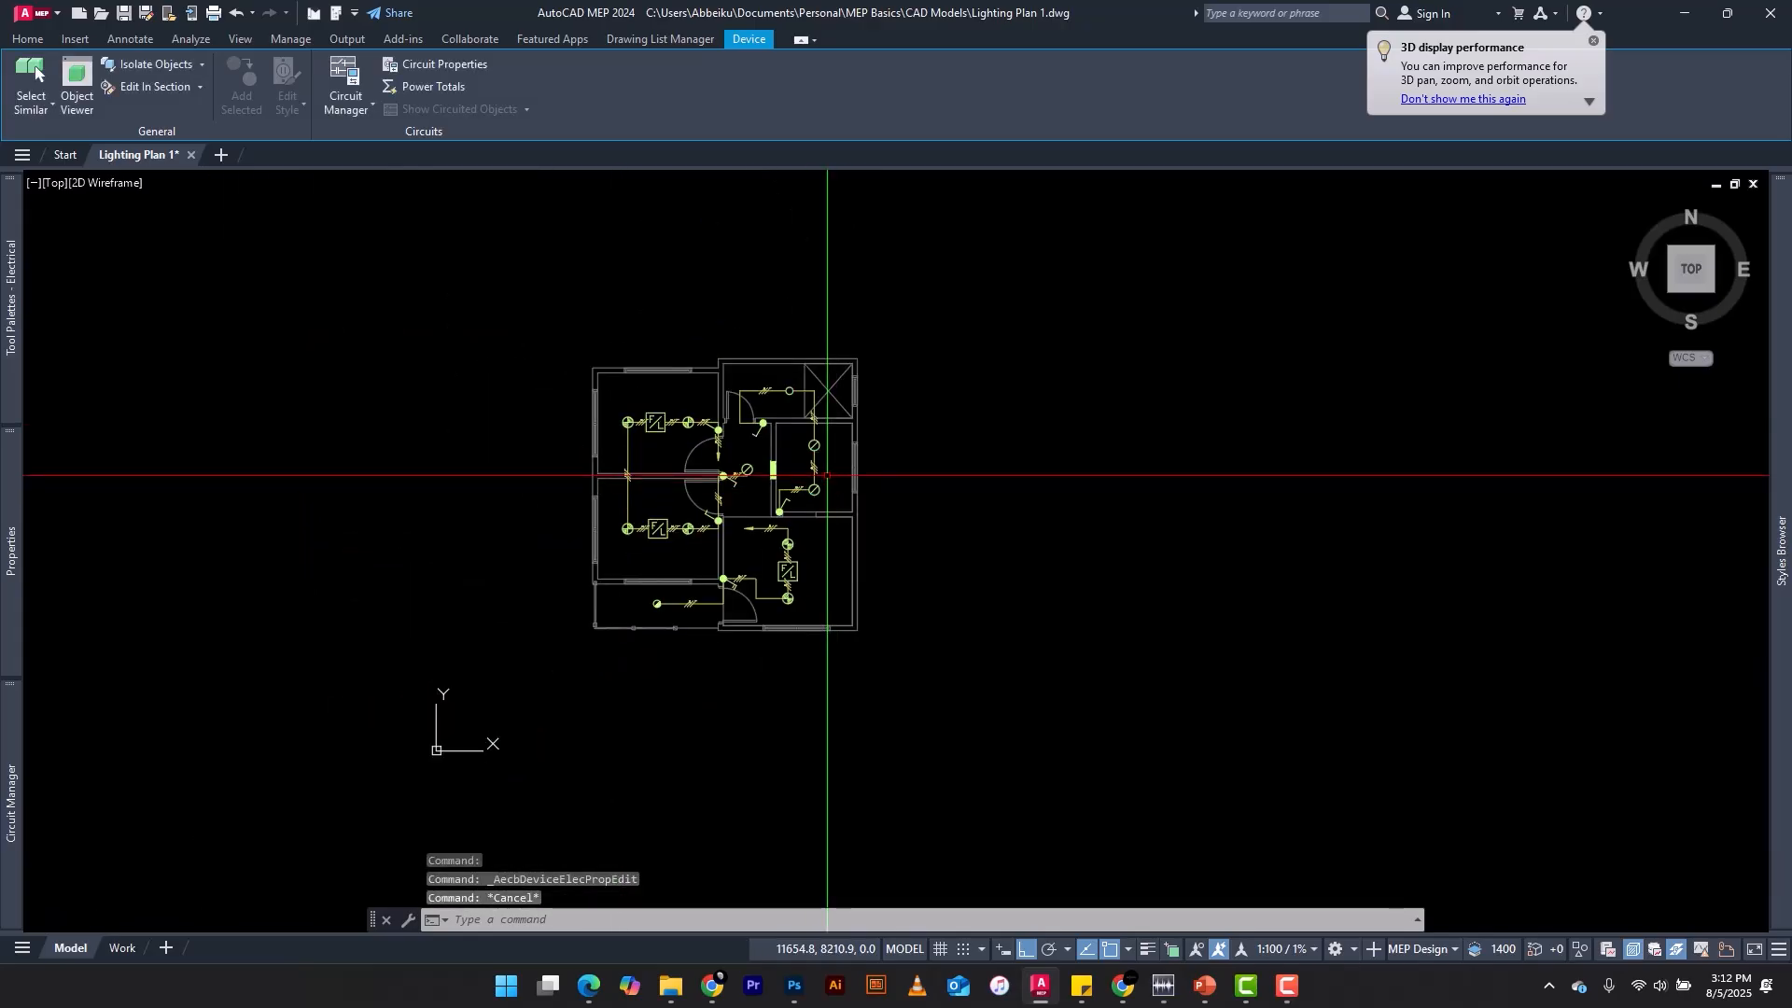
Step: Review panel DB1's Power and Lighting circuit list, connected load totals, demand and phase balance in the Circuit Manager
click(12, 746)
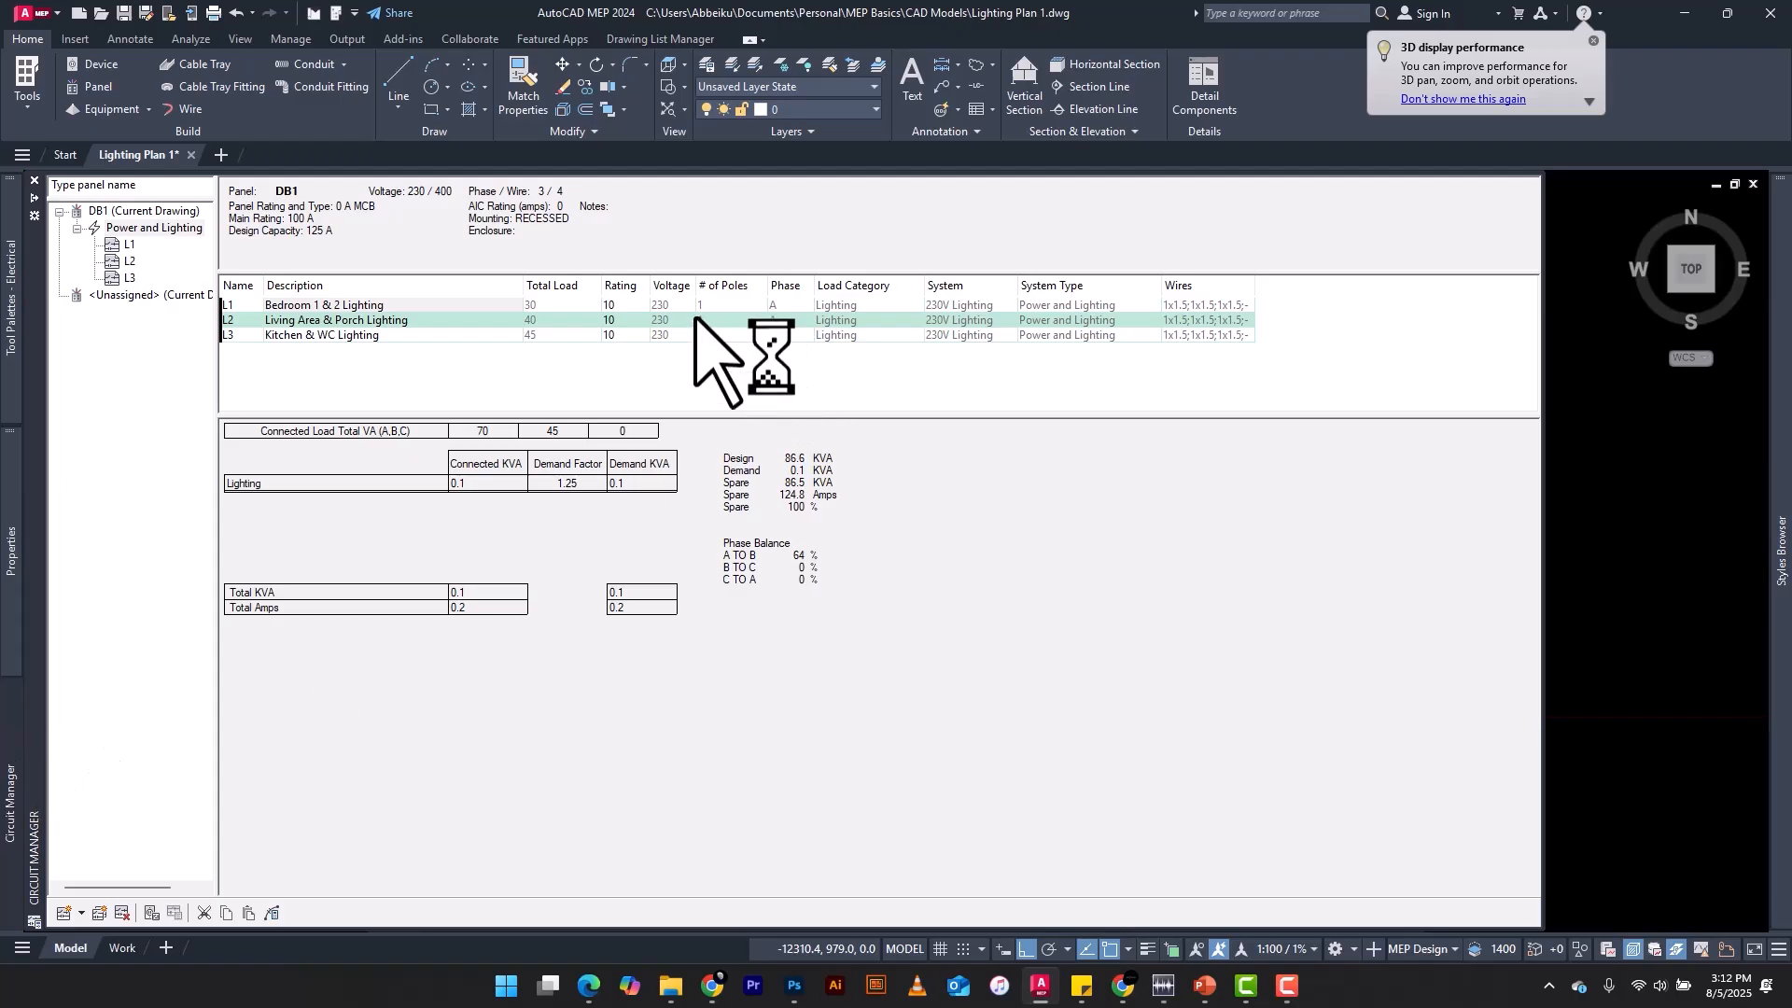
click(560, 378)
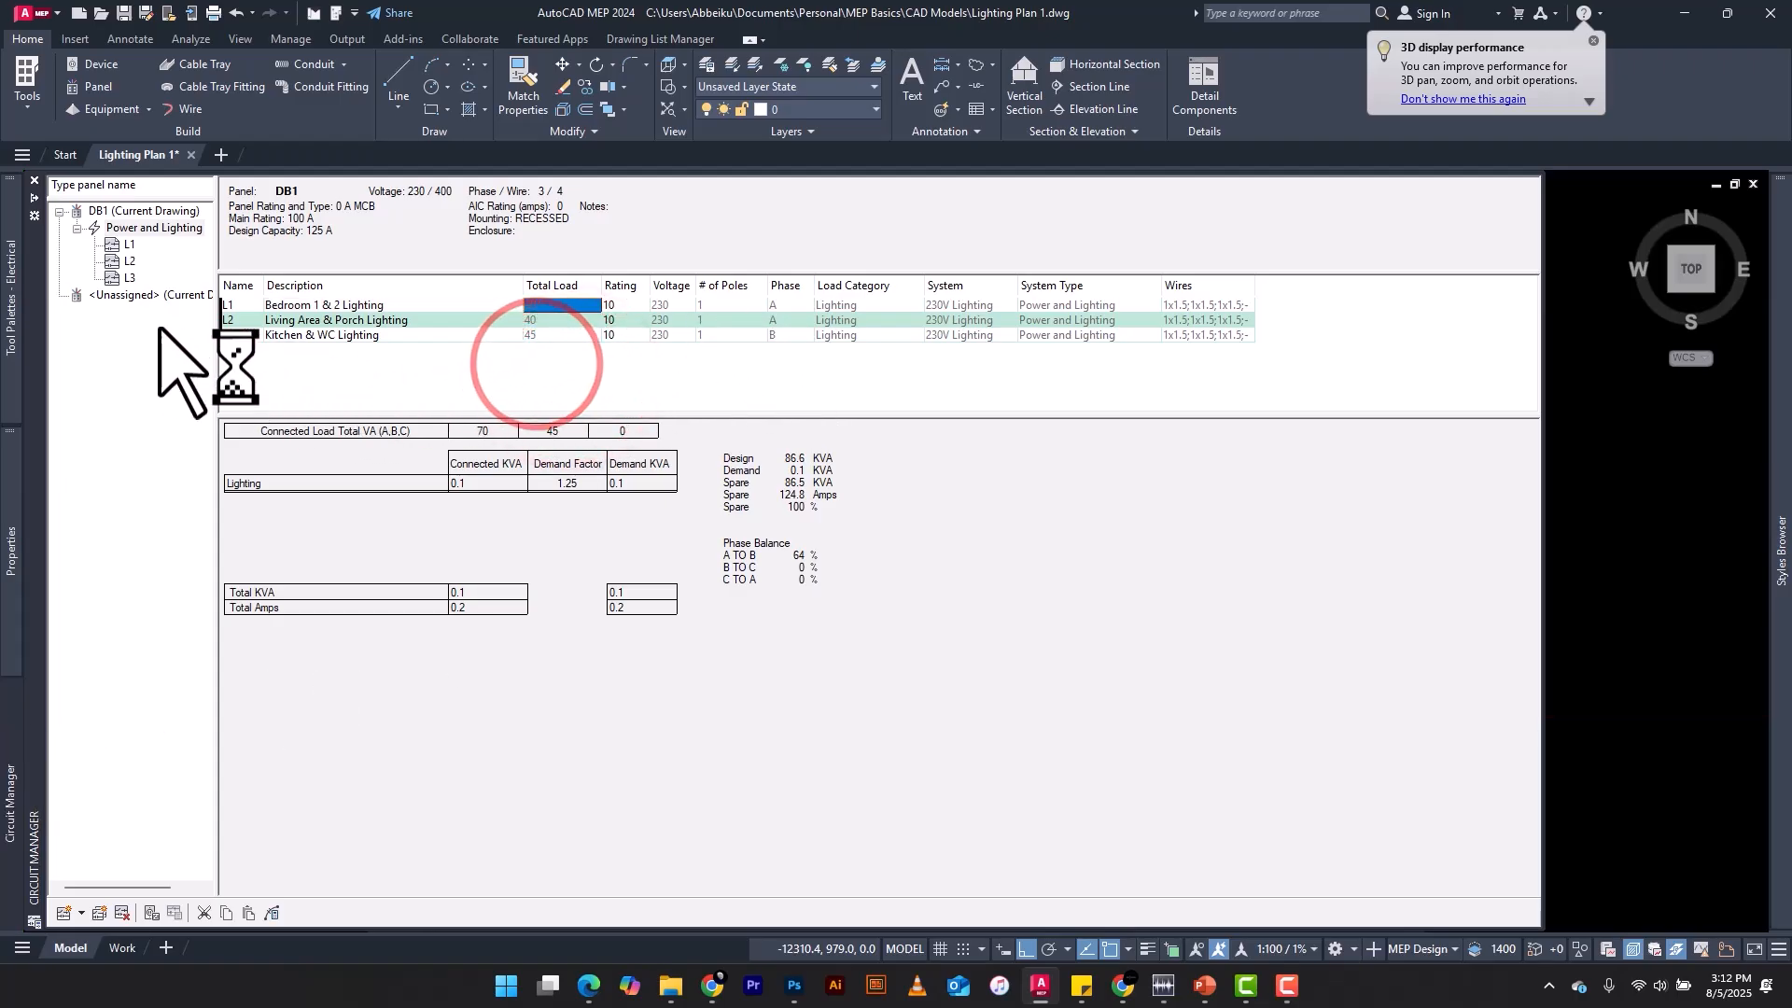
click(116, 294)
click(130, 228)
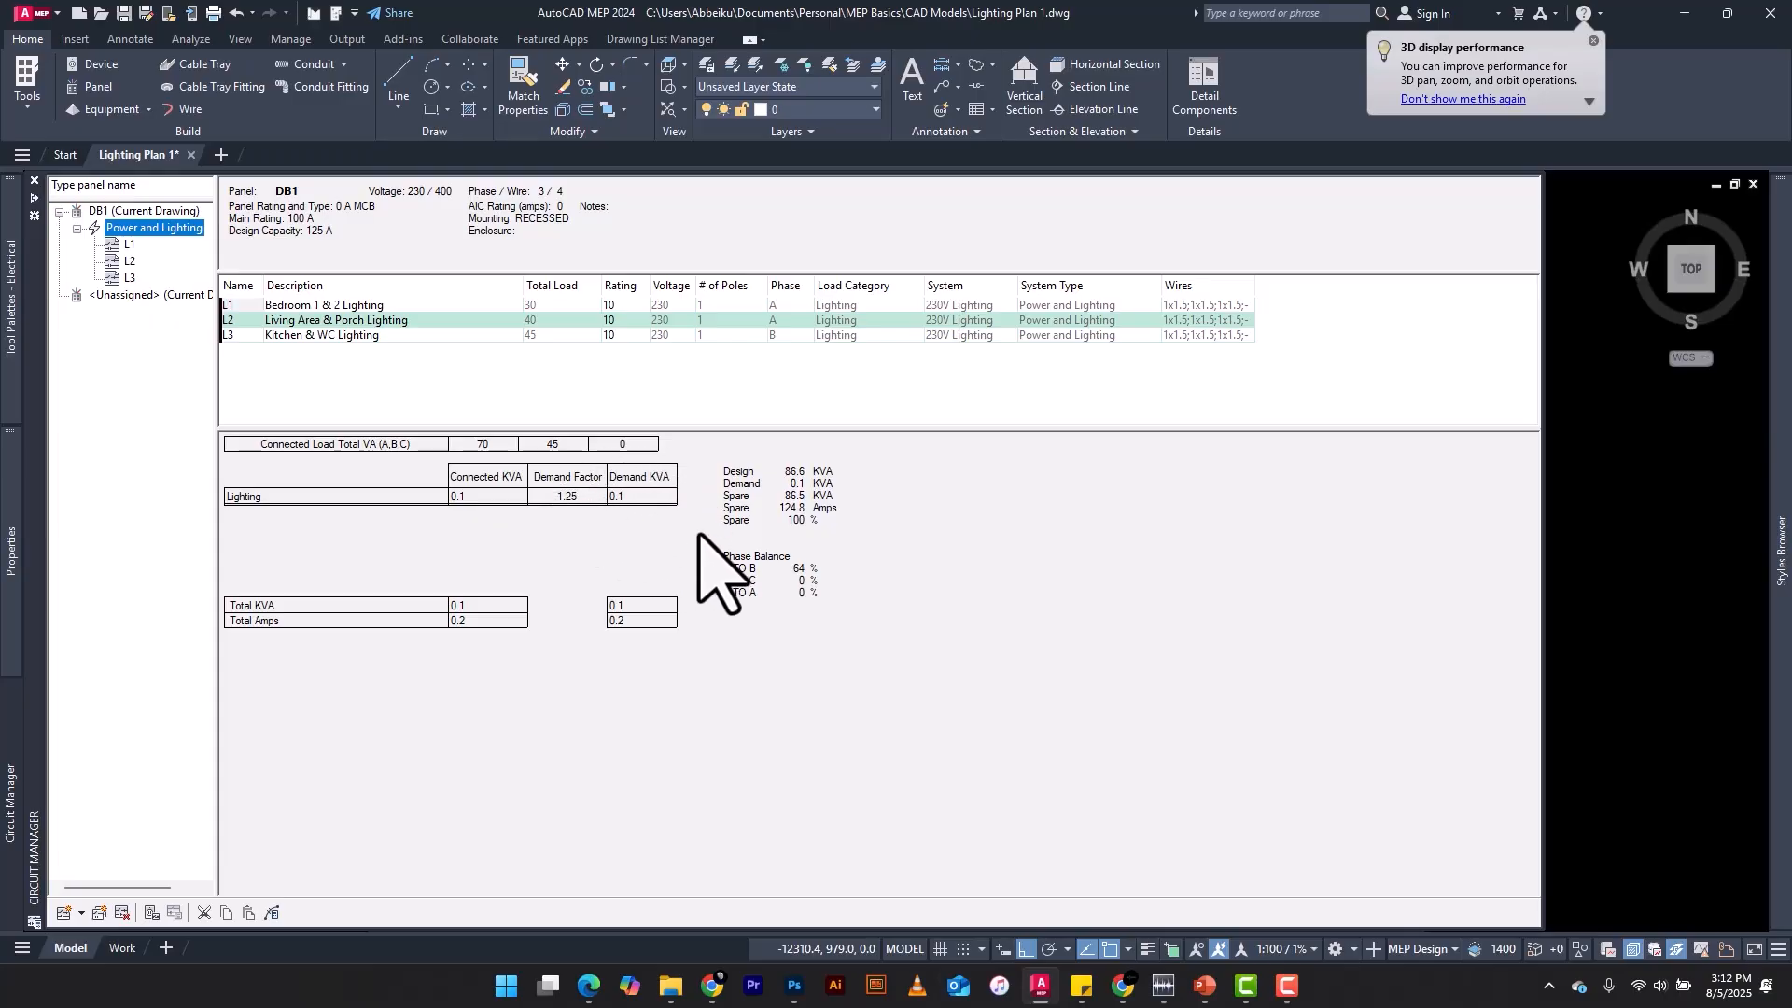
click(850, 456)
Step: Examine the individual load and phase details of circuits L1, L2 and L3
click(127, 245)
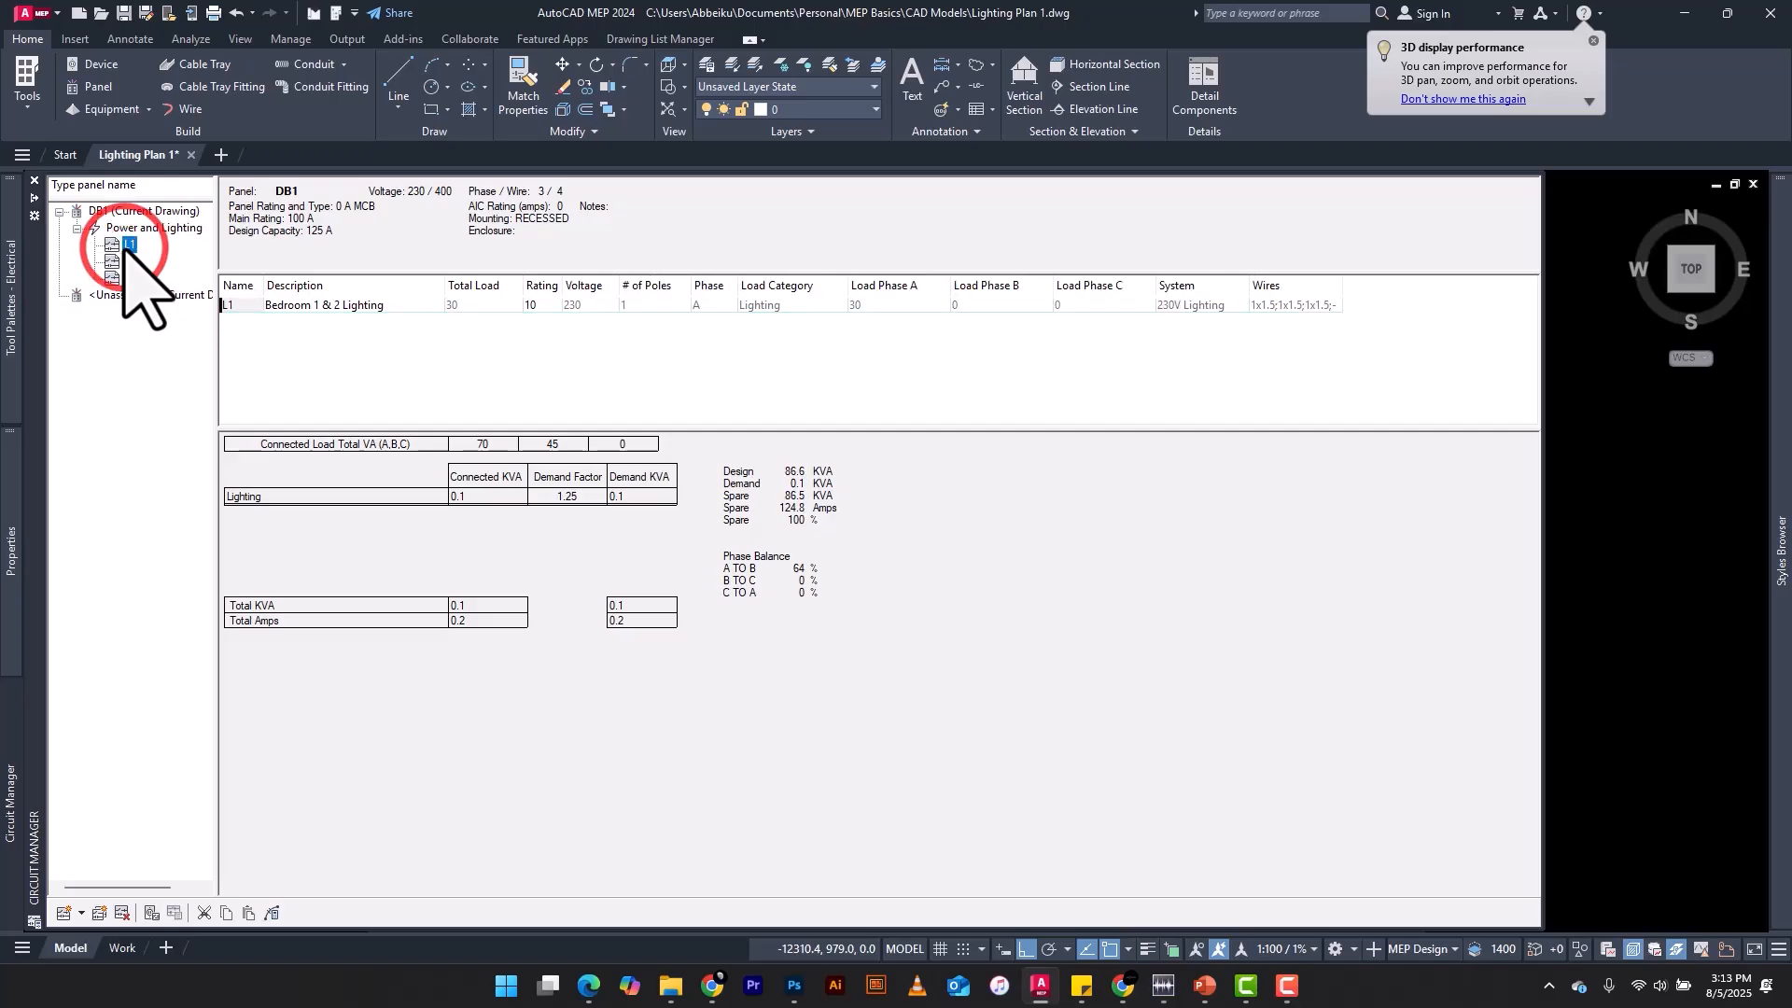
mouse_move(8, 211)
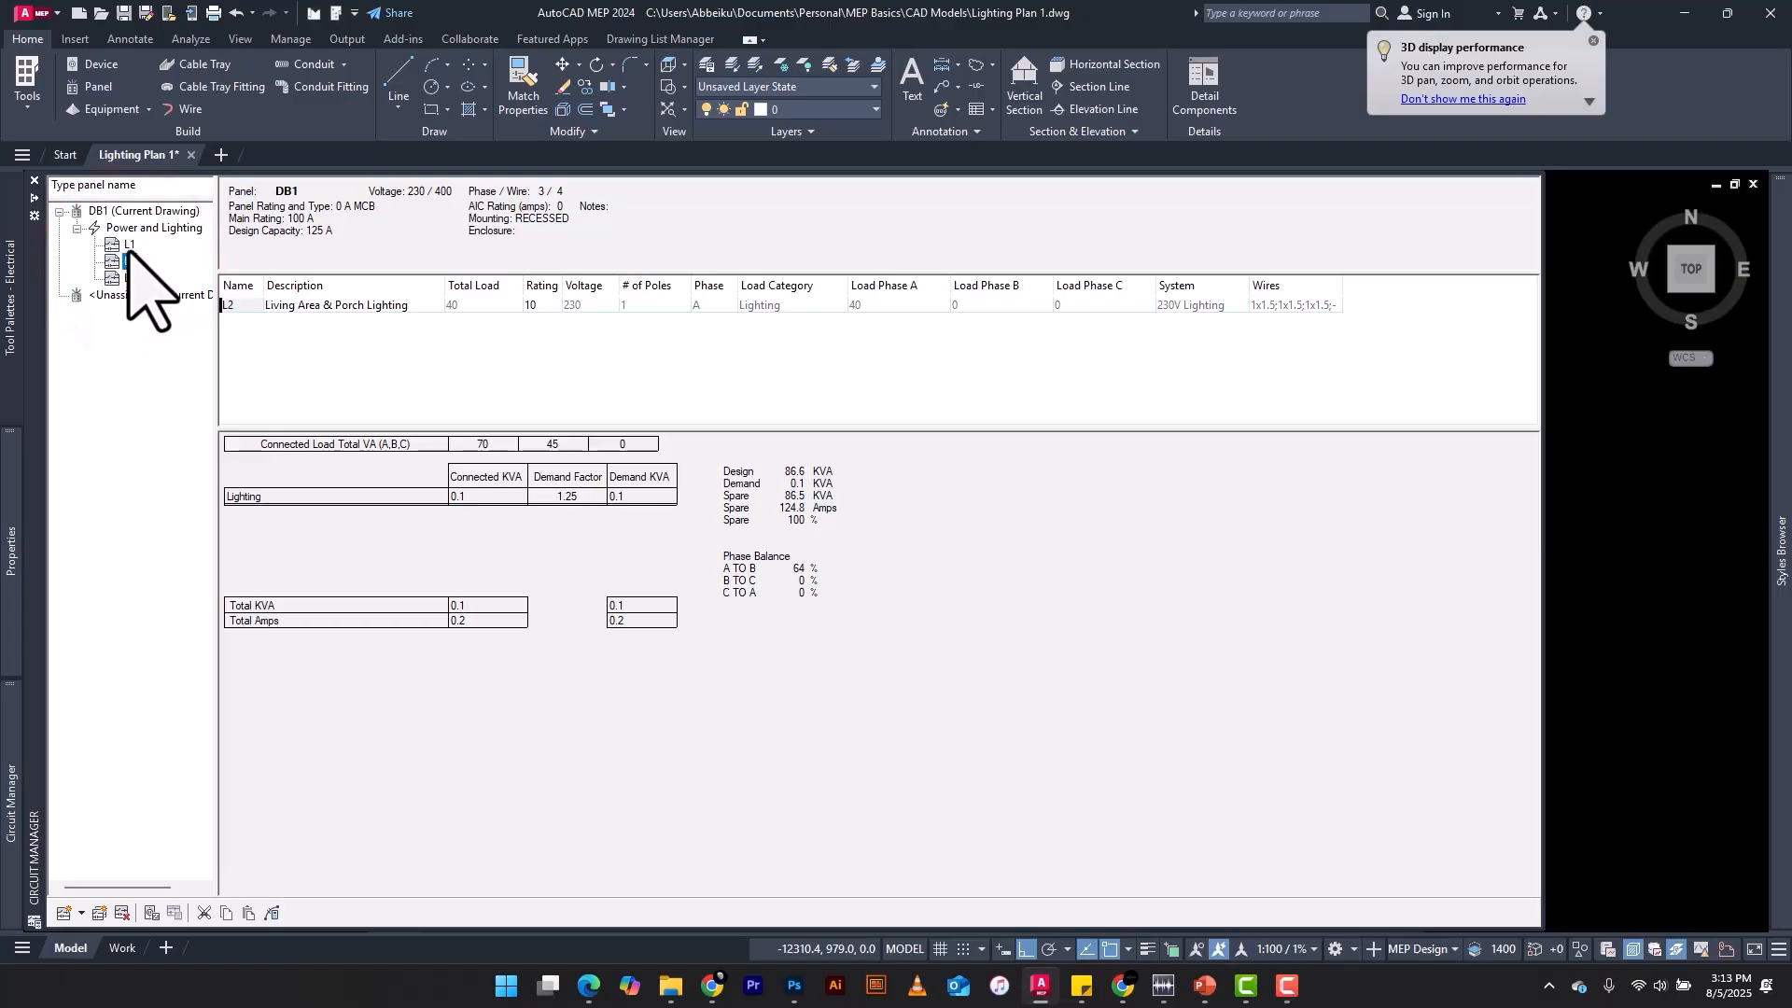
click(129, 261)
click(130, 278)
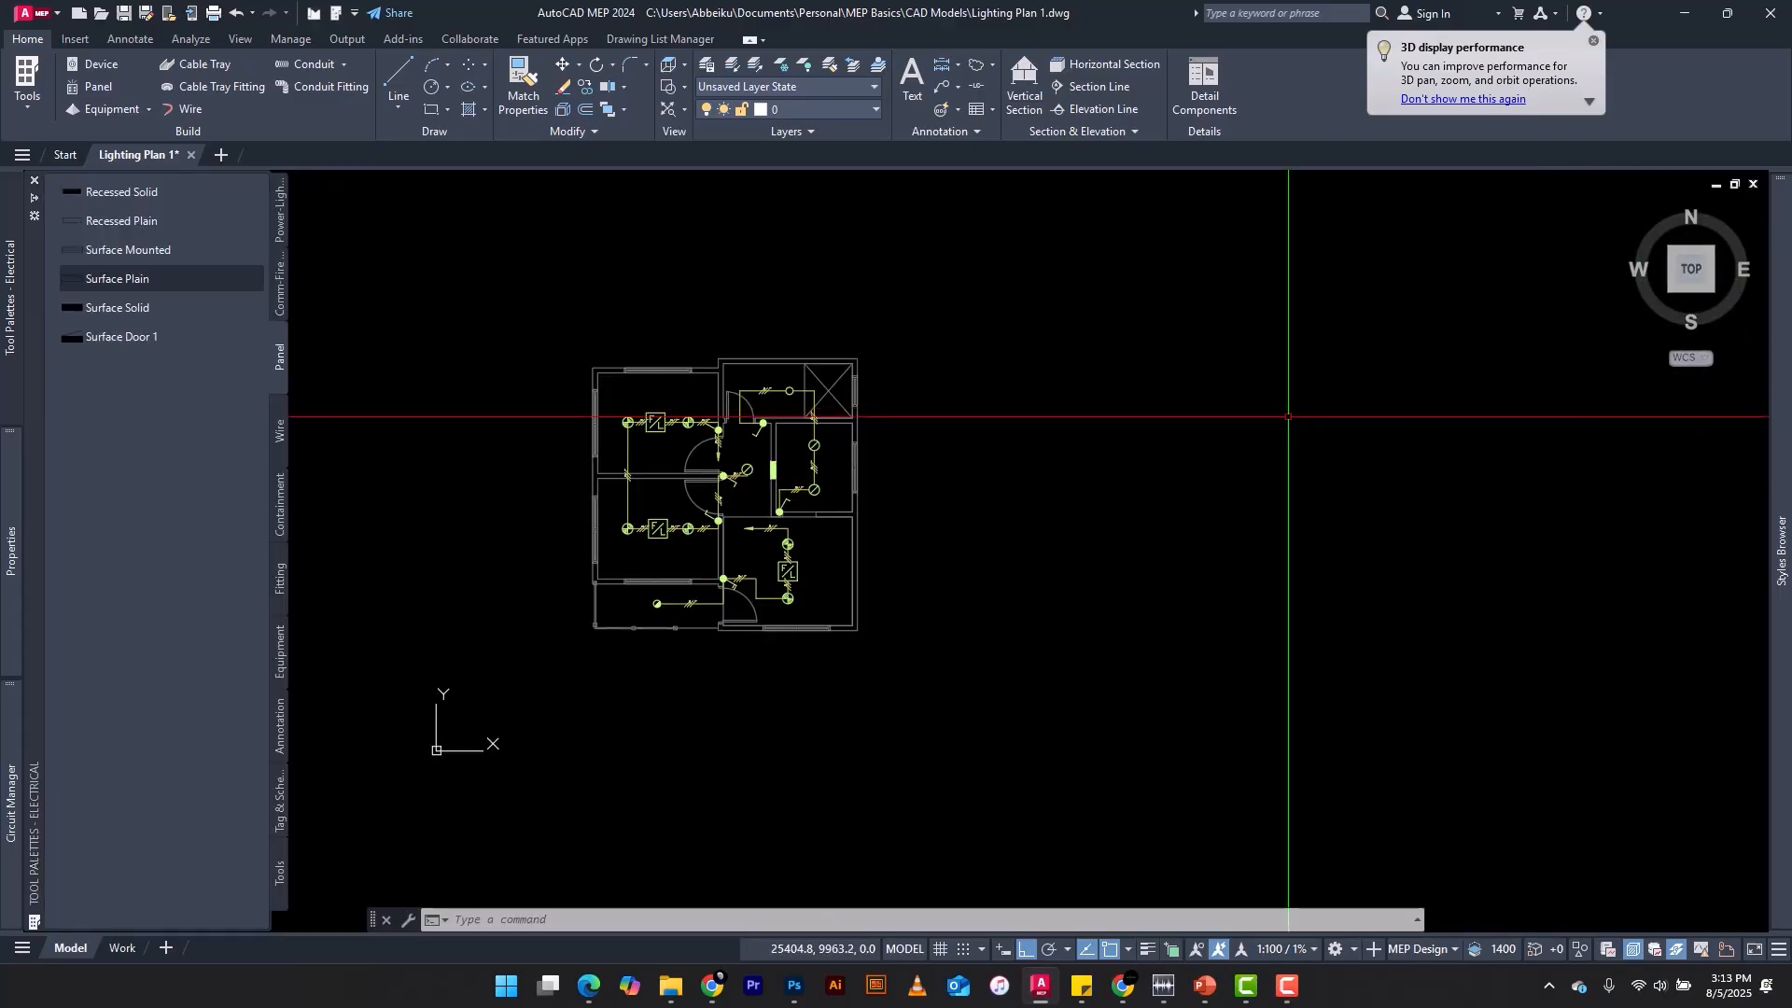
scroll(760, 432, up, 4)
scroll(816, 403, down, 3)
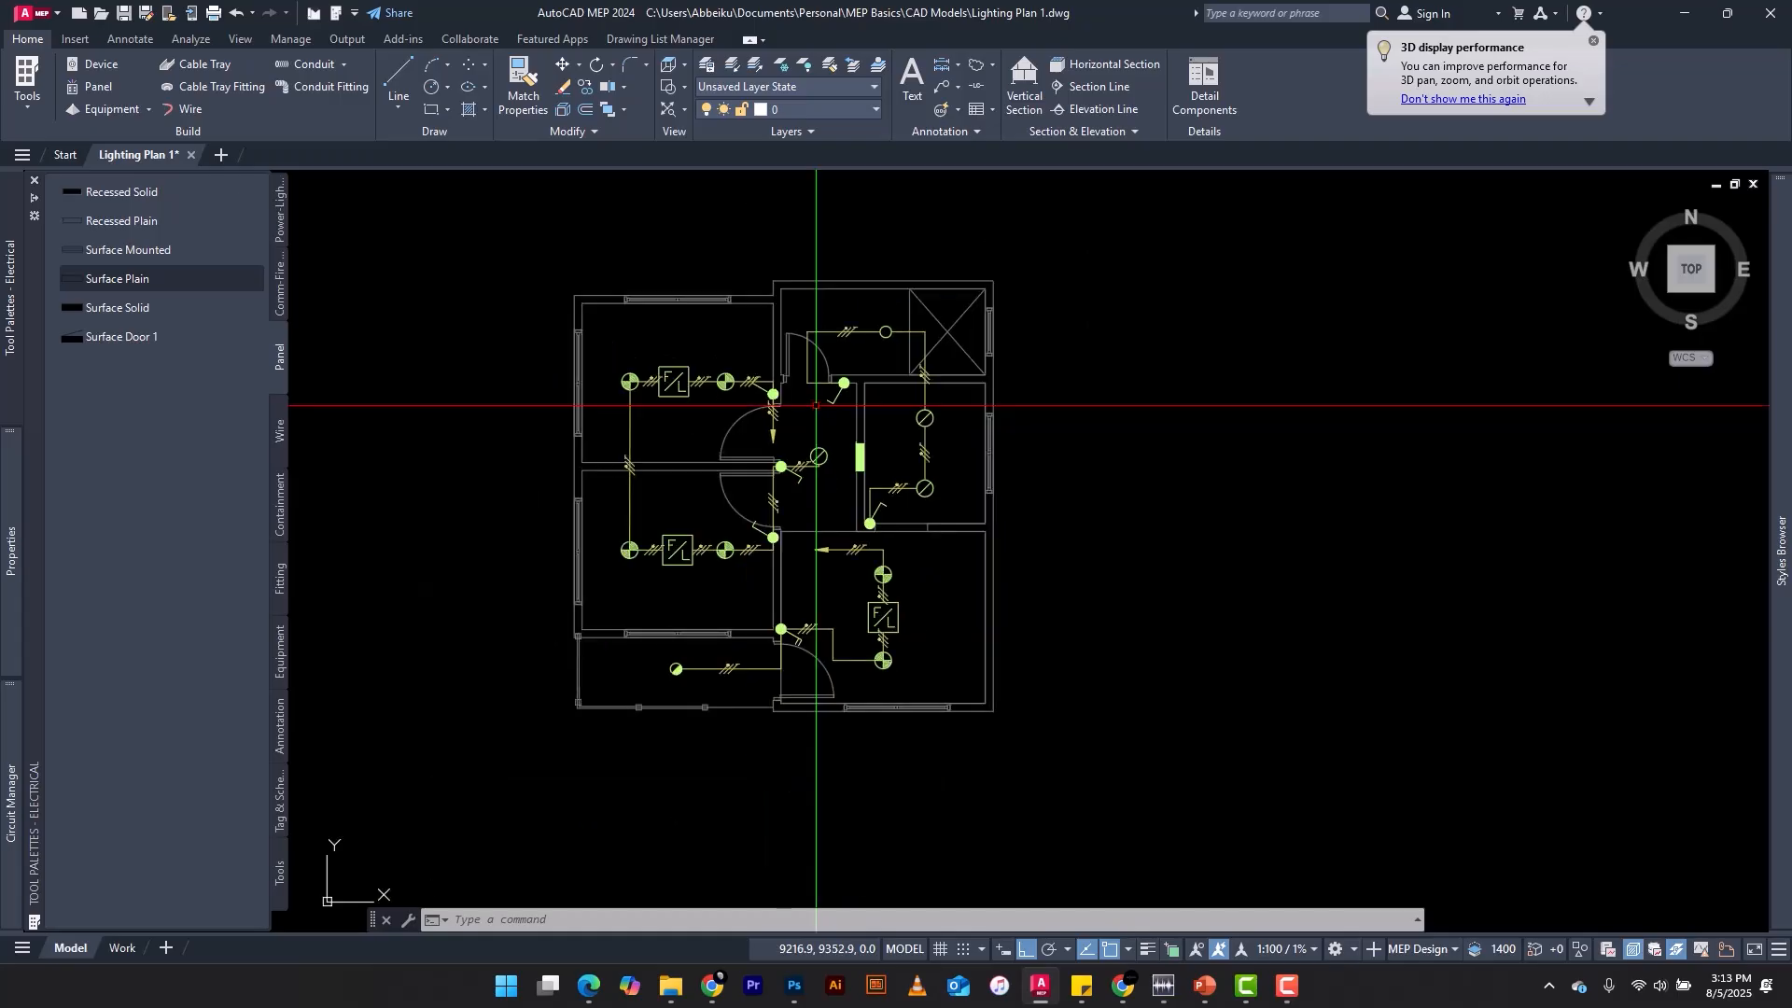